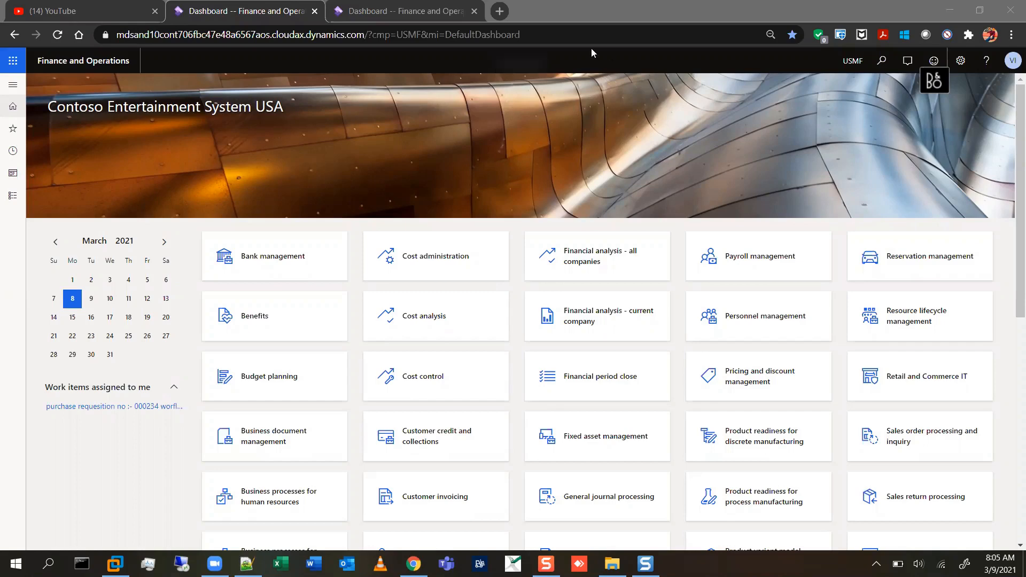
Step: Open Released products from the Product information management module's Products section
{"action": "left_click", "coordinate": [13, 85]}
{"action": "left_click", "coordinate": [88, 230]}
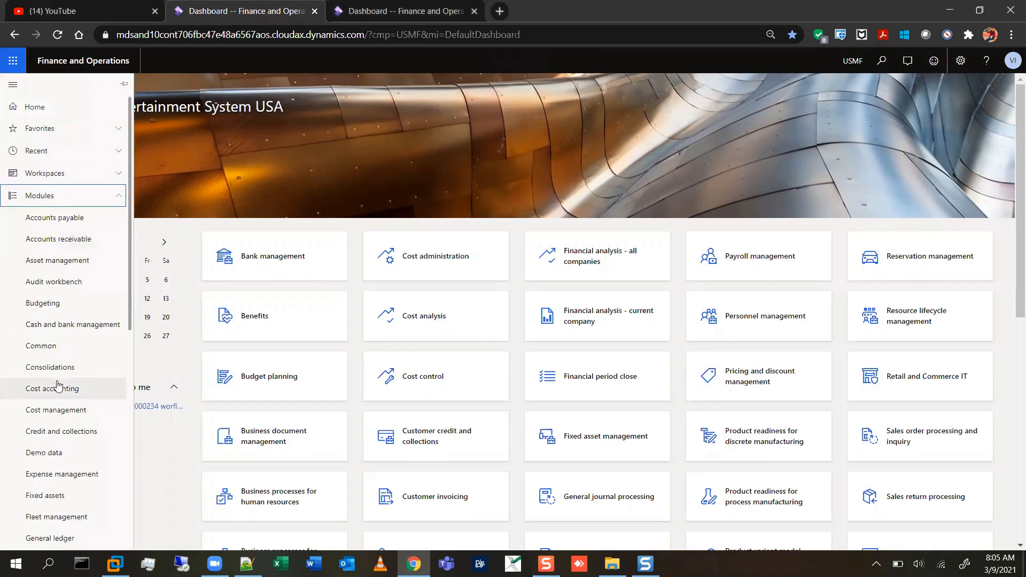
{"action": "scroll", "coordinate": [59, 384], "scroll_direction": "down", "scroll_amount": 8}
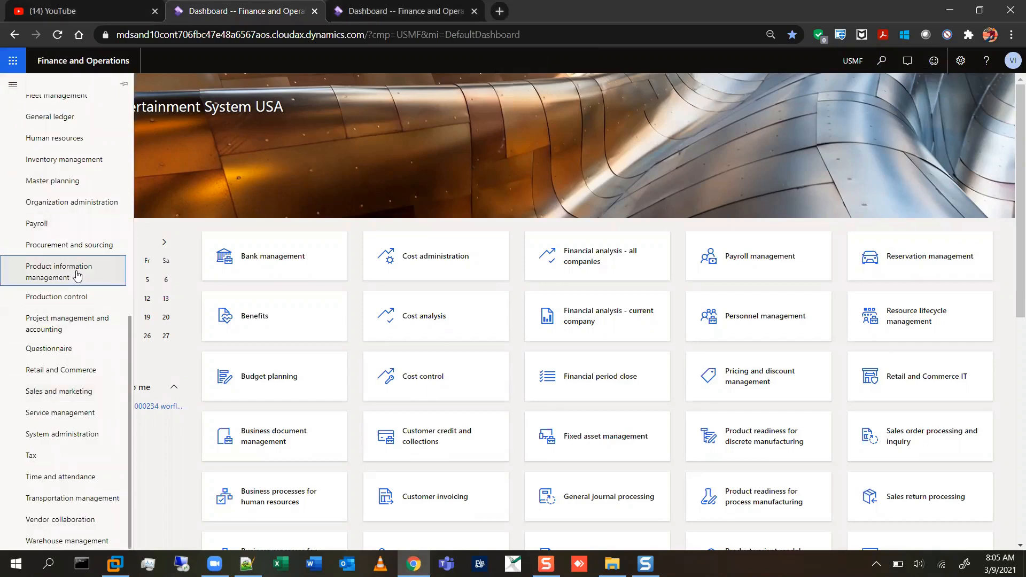
{"action": "left_click", "coordinate": [85, 272]}
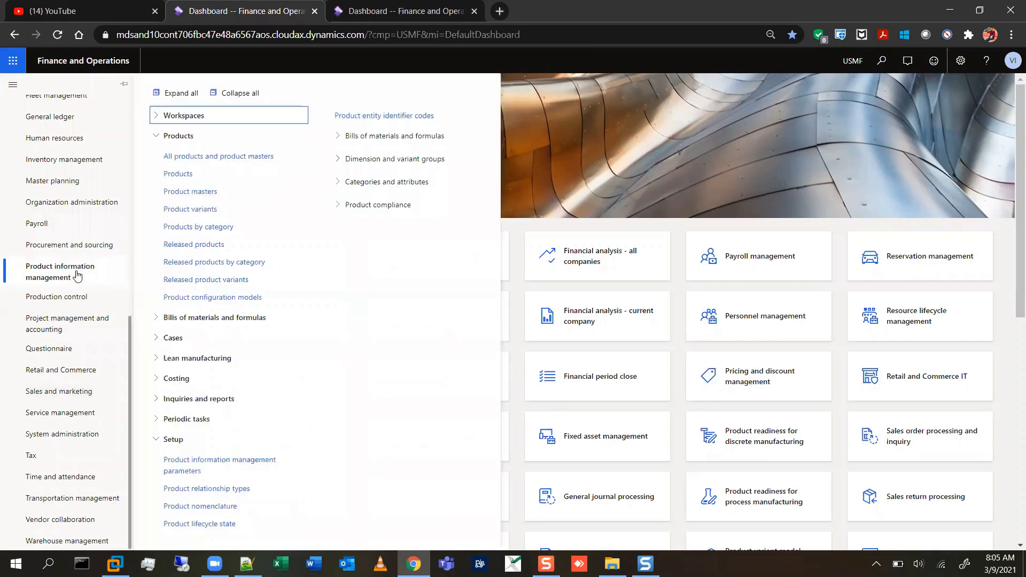
{"action": "left_click", "coordinate": [188, 244]}
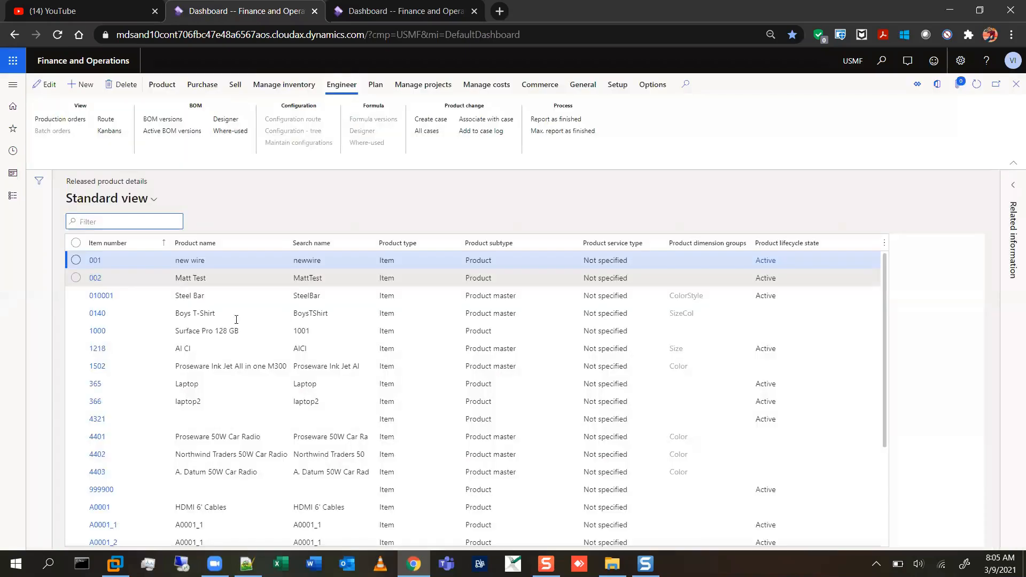
Step: Open the Item number column filter, enter 'sun' in the begins-with box, then erase it
{"action": "left_click", "coordinate": [130, 243]}
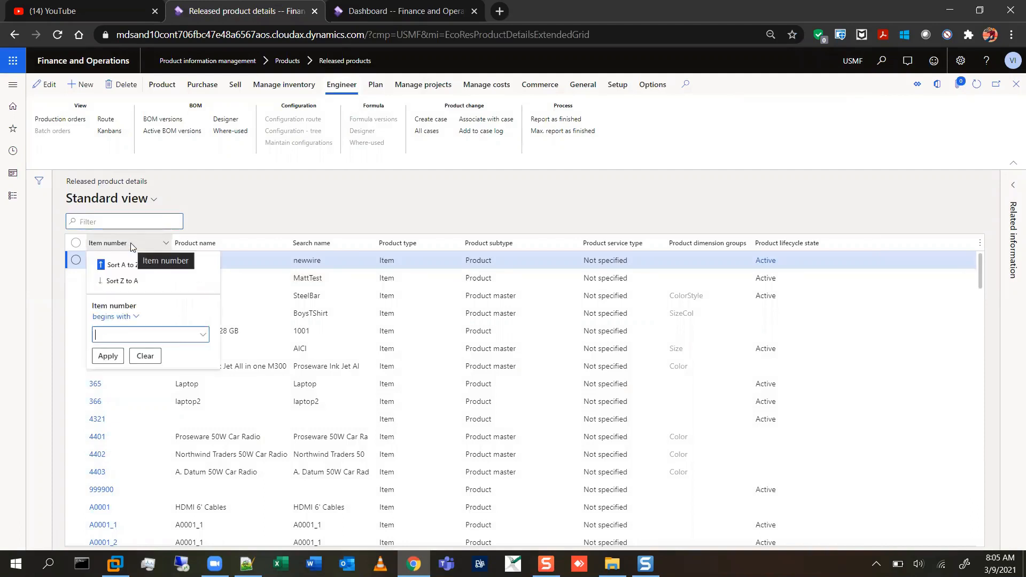
{"action": "type", "text": "sun"}
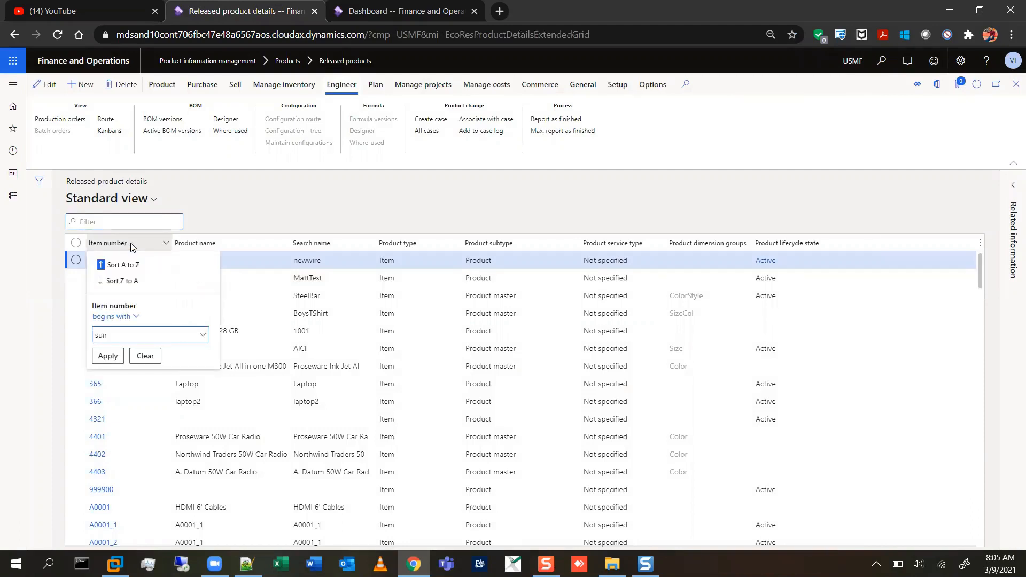
{"action": "key", "text": "BackSpace"}
{"action": "key", "text": "BackSpace"}
{"action": "key", "text": "BackSpace"}
Step: Type 'sun' into the Item number filter, then dismiss it without applying
{"action": "type", "text": "sun"}
{"action": "key", "text": "Escape"}
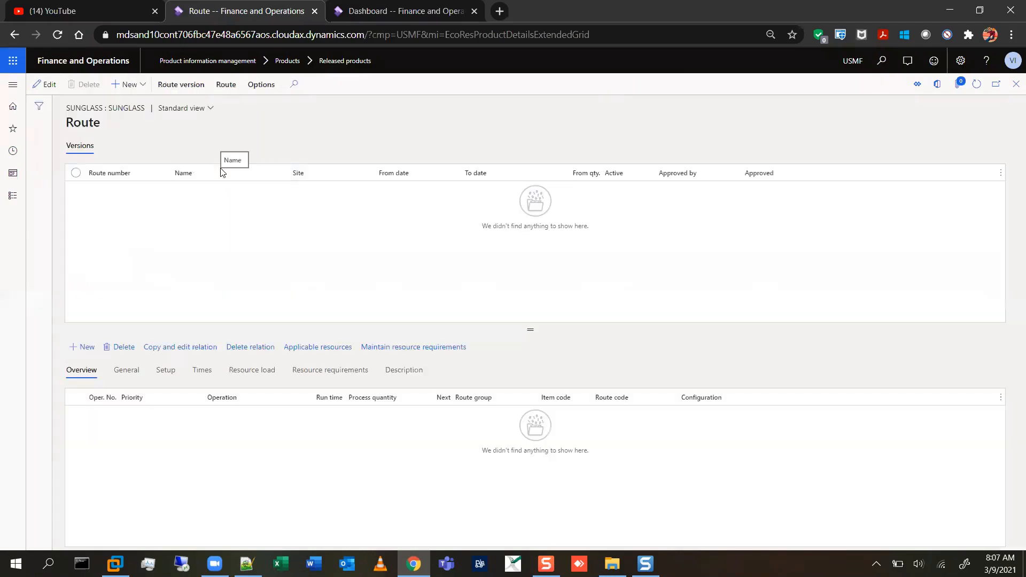
Step: Start a new route and route version described as 'Sunglass Route', then bring Notepad++ forward
{"action": "left_click", "coordinate": [147, 88]}
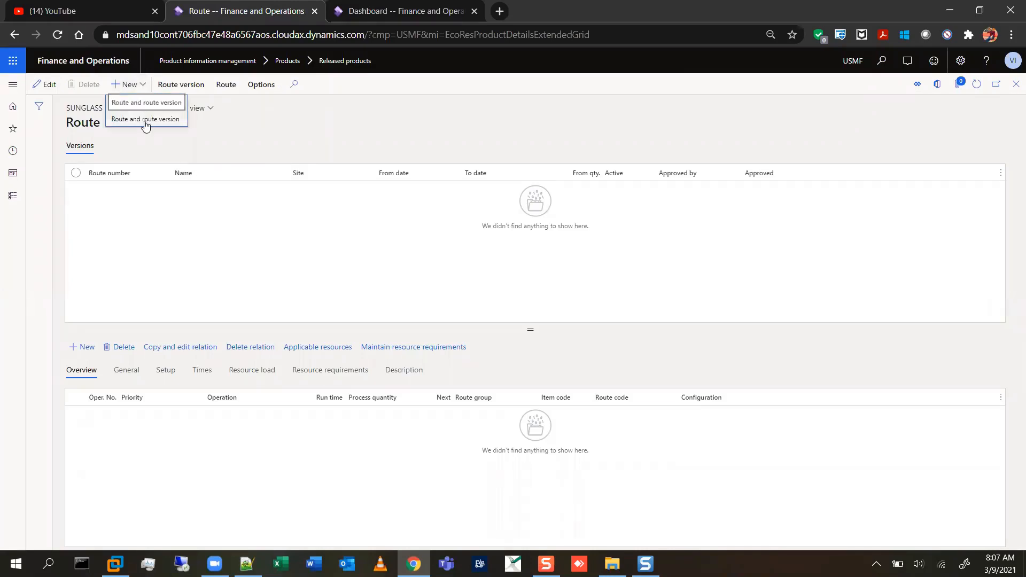
{"action": "left_click", "coordinate": [145, 120]}
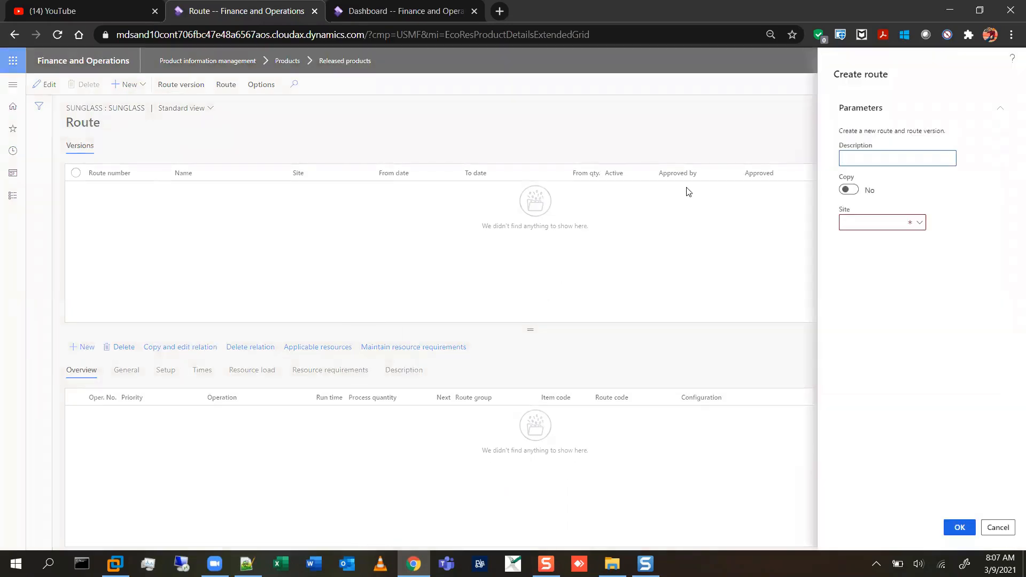
{"action": "type", "text": "Sunglass Route"}
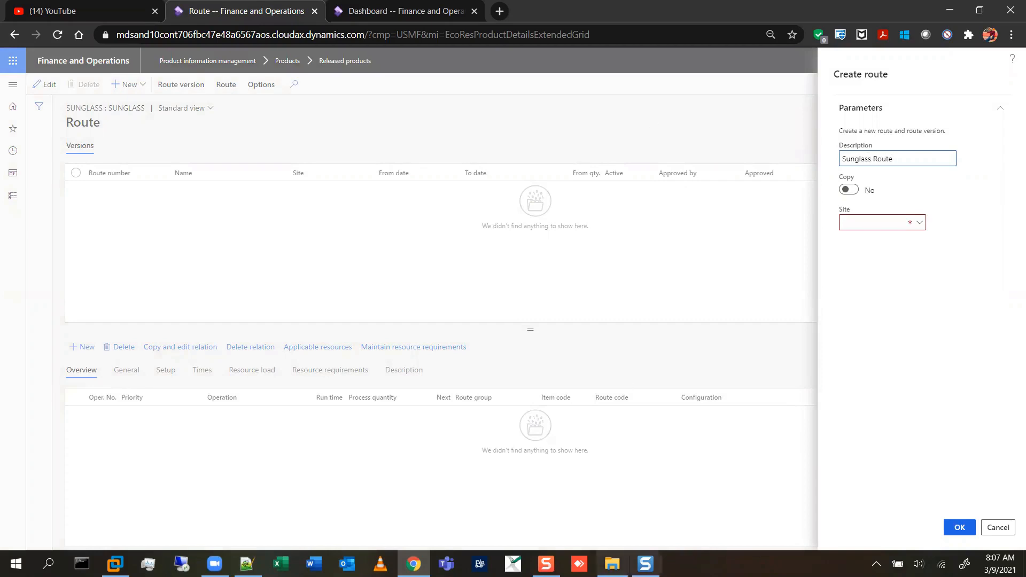
{"action": "key", "text": "ctrl+a"}
{"action": "left_click", "coordinate": [247, 564]}
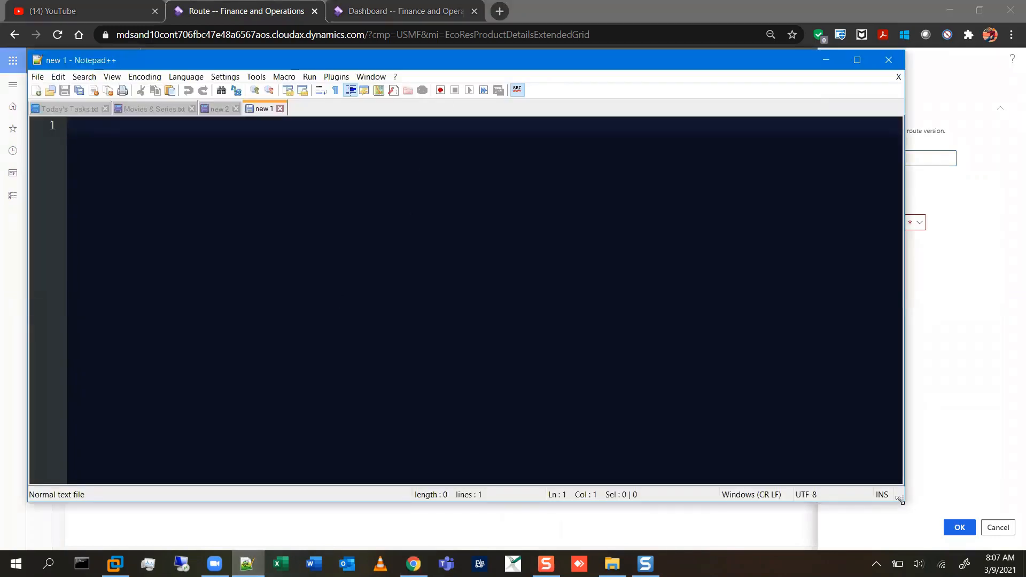
Step: Write the note 'Create route & route version' on line 1 in Notepad++ and return to the browser
{"action": "left_click_drag", "start_coordinate": [901, 500], "coordinate": [647, 528]}
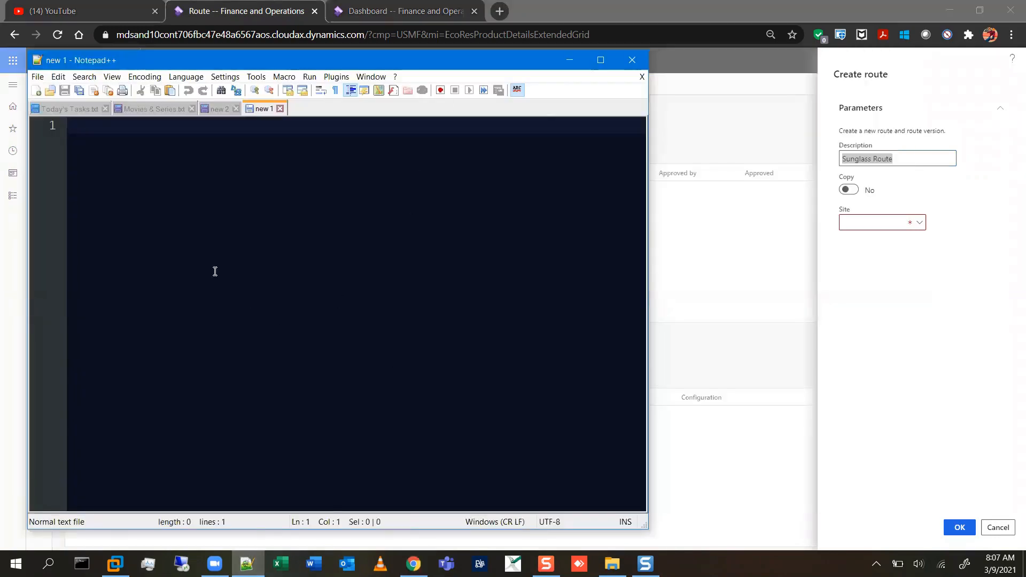
{"action": "type", "text": "1. Create"}
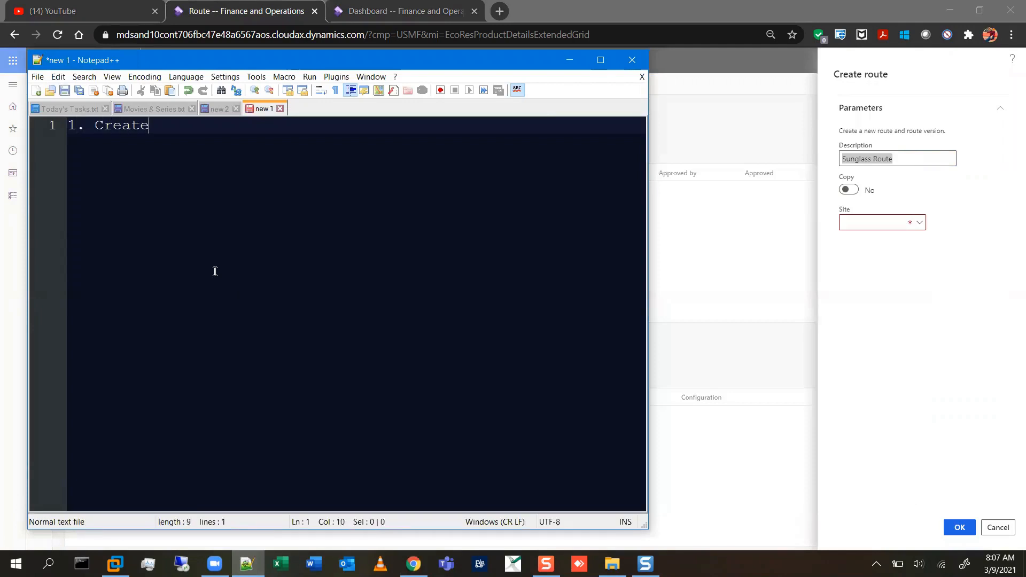
{"action": "type", "text": " route & rou"}
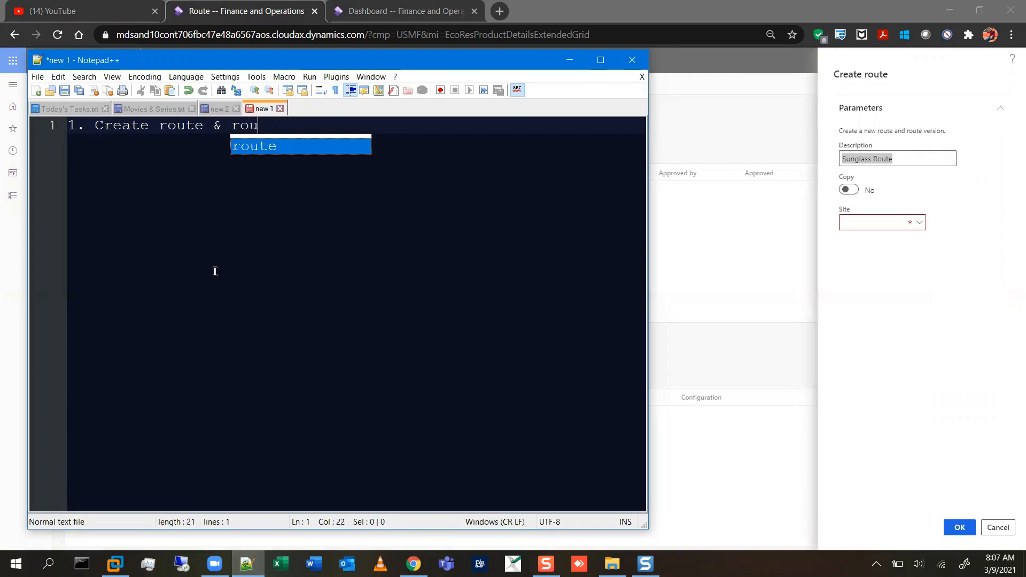
{"action": "type", "text": "te version"}
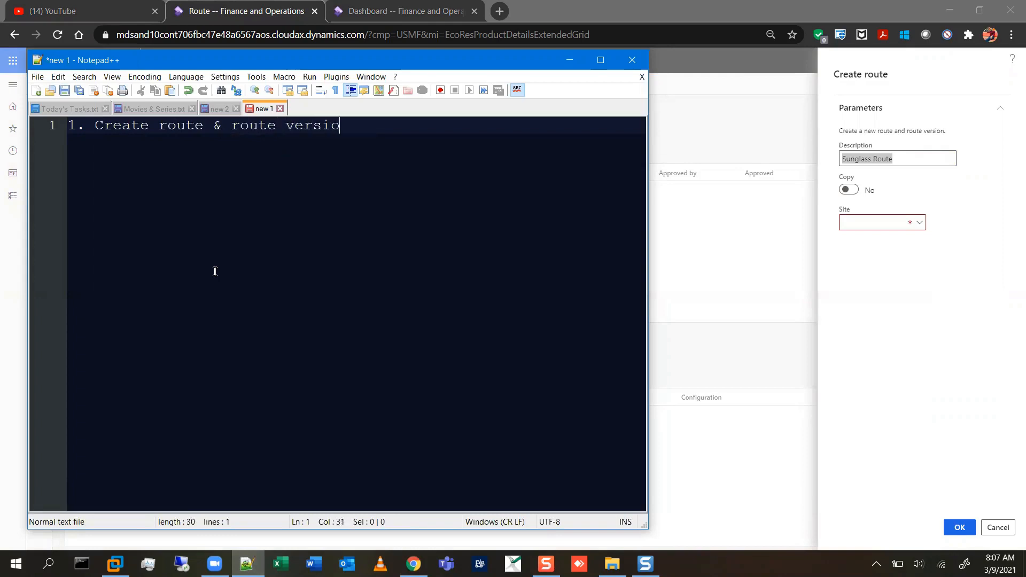
{"action": "key", "text": "Return"}
{"action": "key", "text": "Up"}
{"action": "key", "text": "BackSpace"}
{"action": "key", "text": "BackSpace"}
{"action": "key", "text": "BackSpace"}
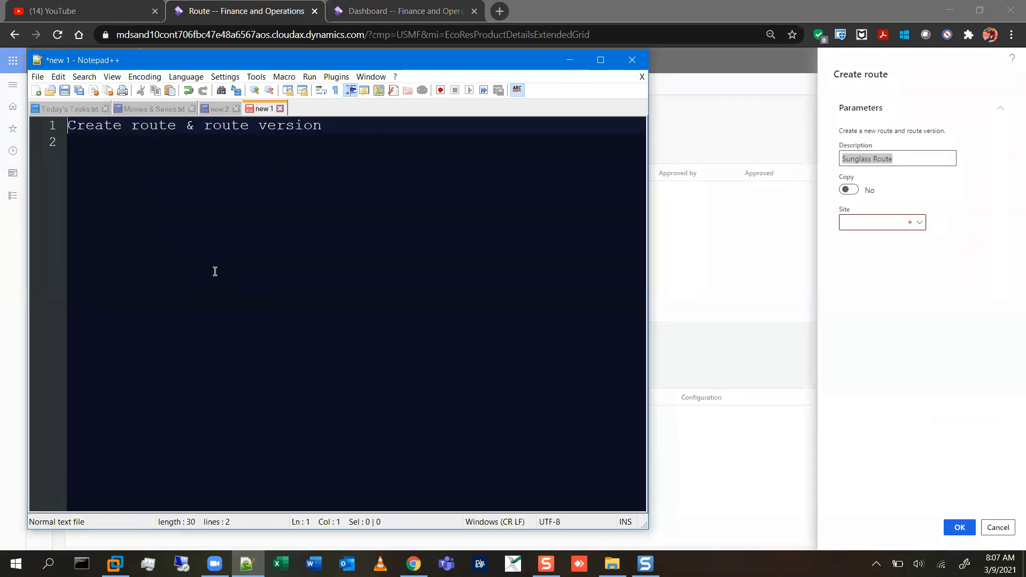
{"action": "key", "text": "Down"}
{"action": "key", "text": "alt+Tab"}
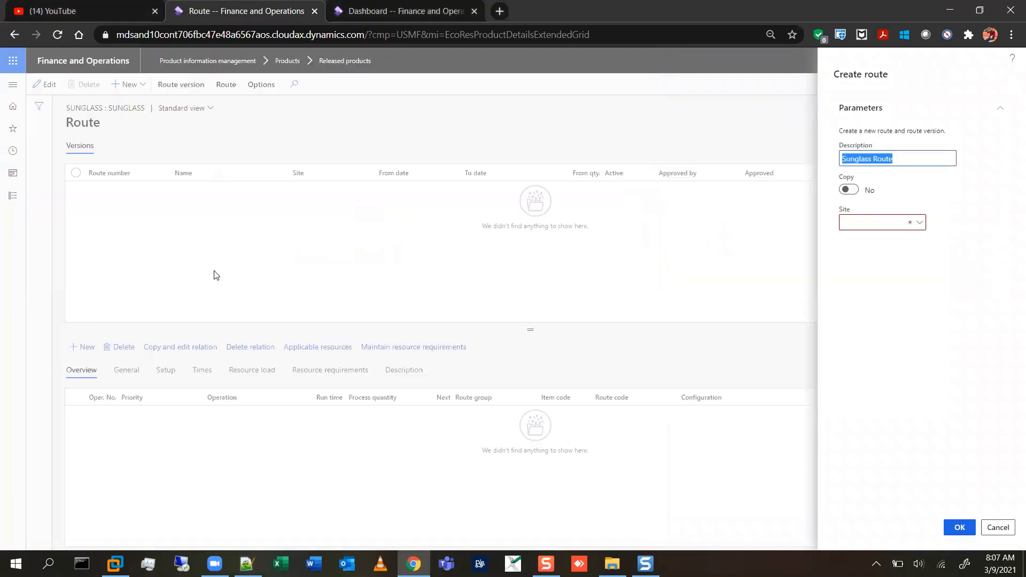
Step: Confirm site 1 in the Create route dialog to create route 000299
{"action": "left_click", "coordinate": [866, 217]}
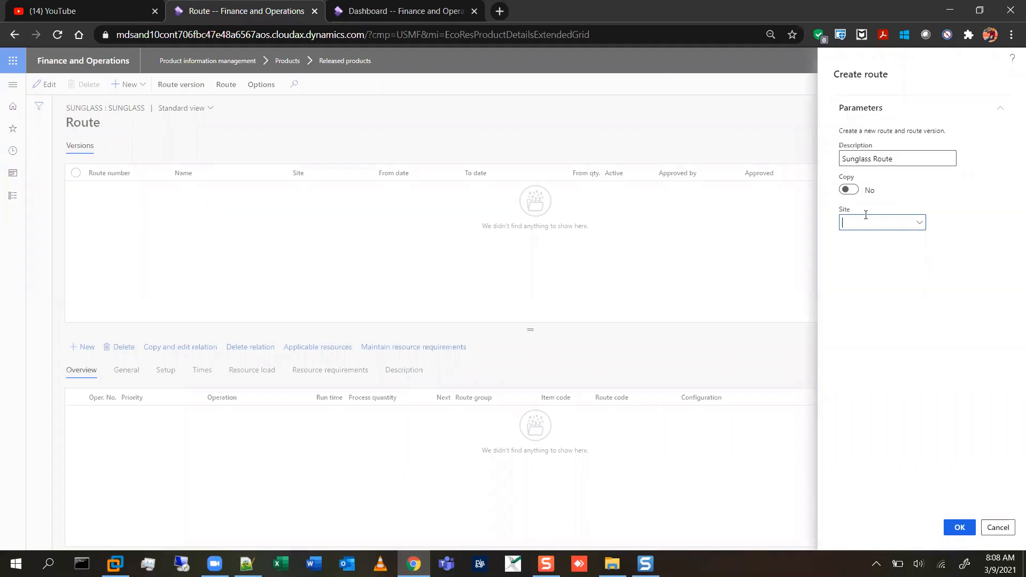
{"action": "key", "text": "Tab"}
{"action": "left_click", "coordinate": [960, 528]}
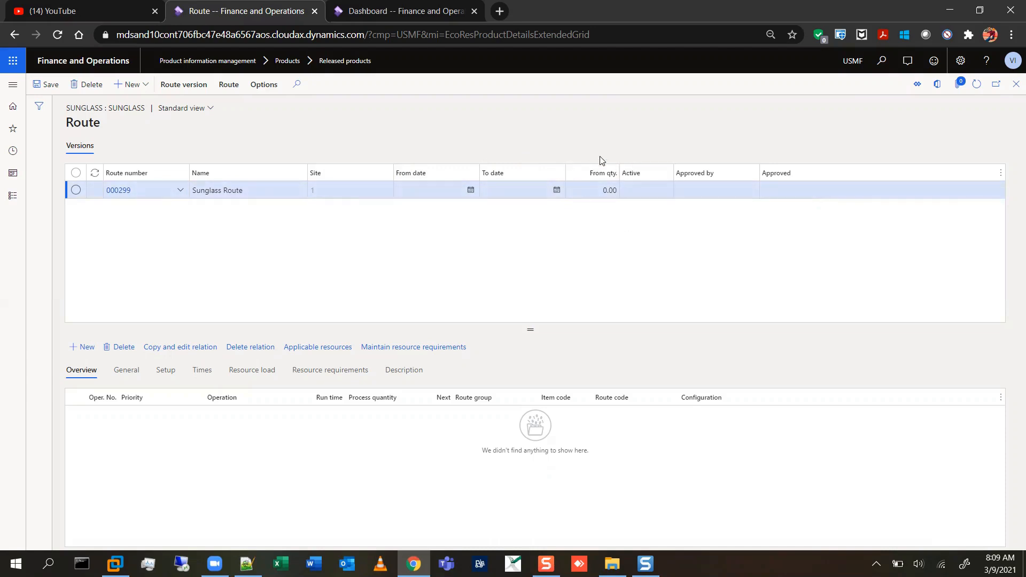
{"action": "left_click", "coordinate": [589, 190]}
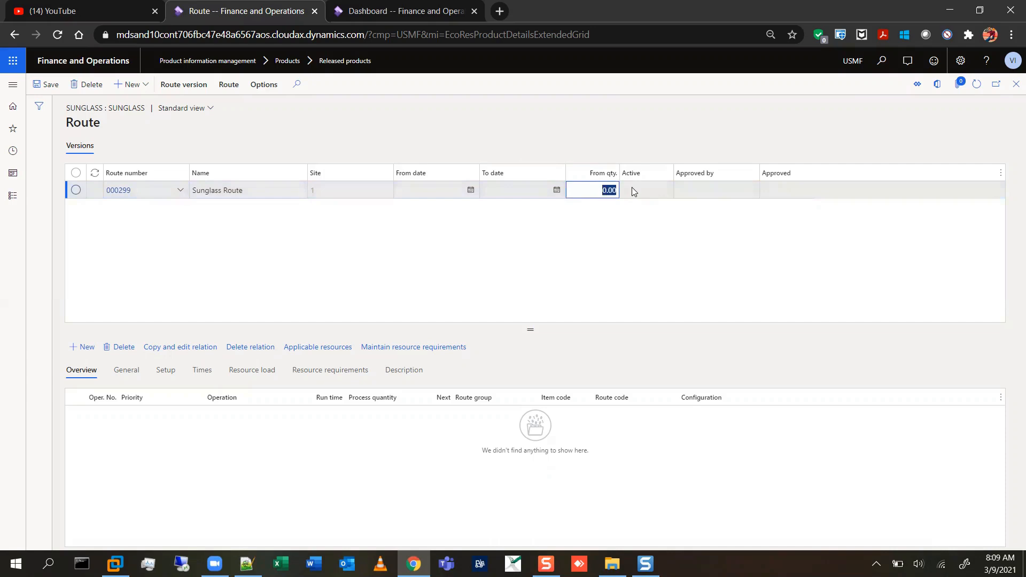
{"action": "type", "text": "60"}
{"action": "key", "text": "Tab"}
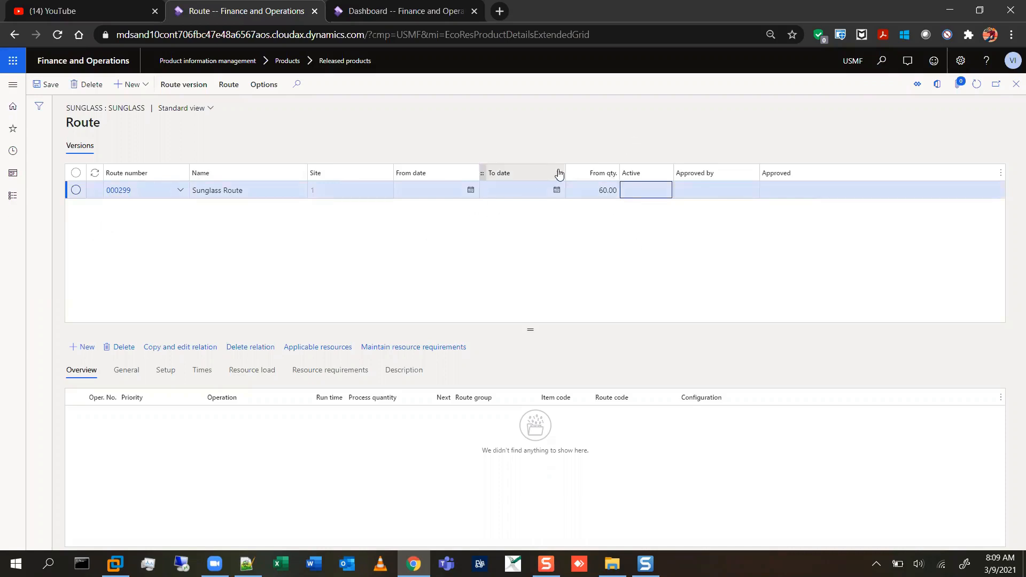
{"action": "left_click", "coordinate": [596, 188]}
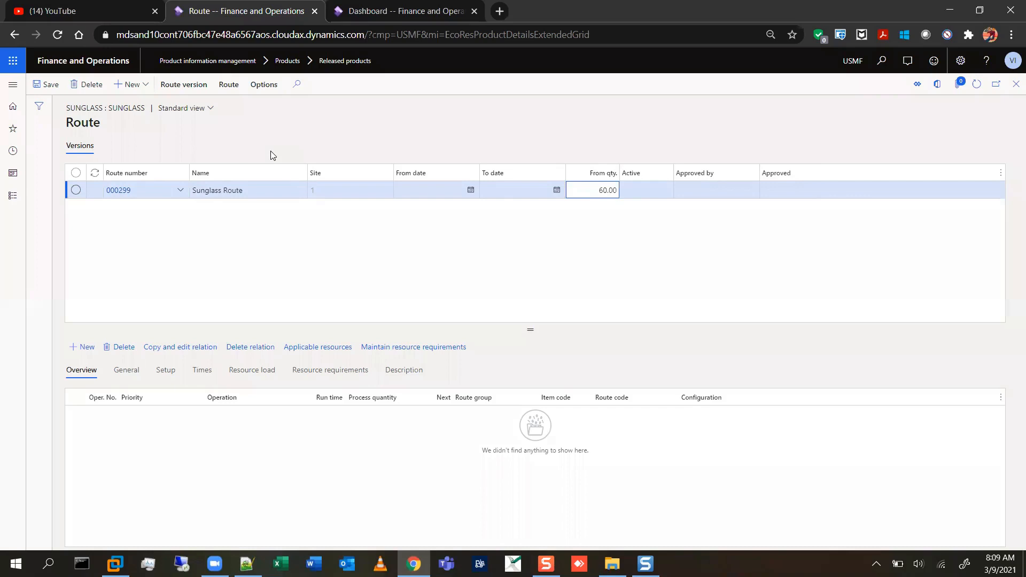
{"action": "key", "text": "BackSpace"}
{"action": "key", "text": "BackSpace"}
{"action": "key", "text": "BackSpace"}
{"action": "key", "text": "BackSpace"}
{"action": "key", "text": "Tab"}
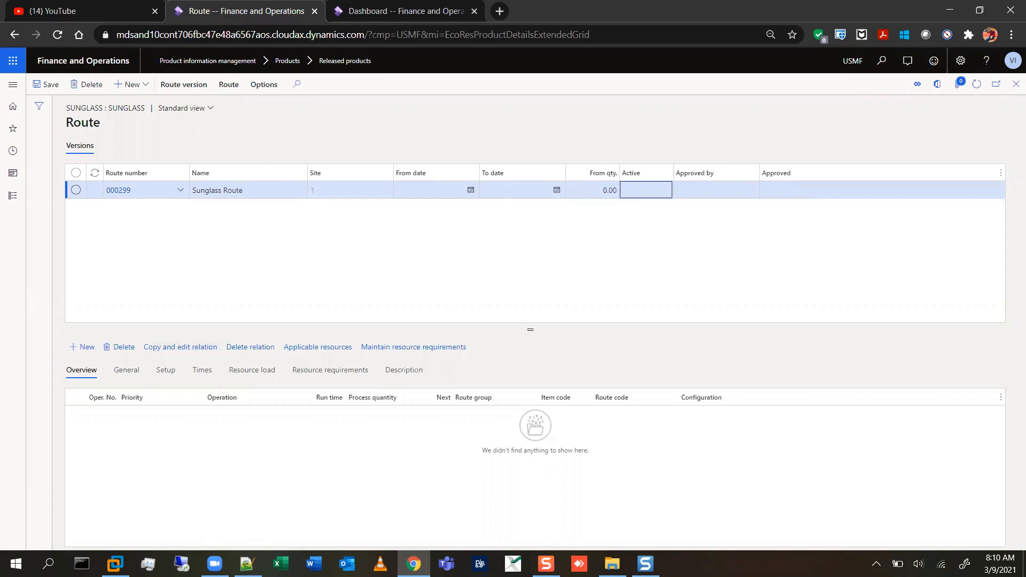
{"action": "left_click", "coordinate": [247, 564]}
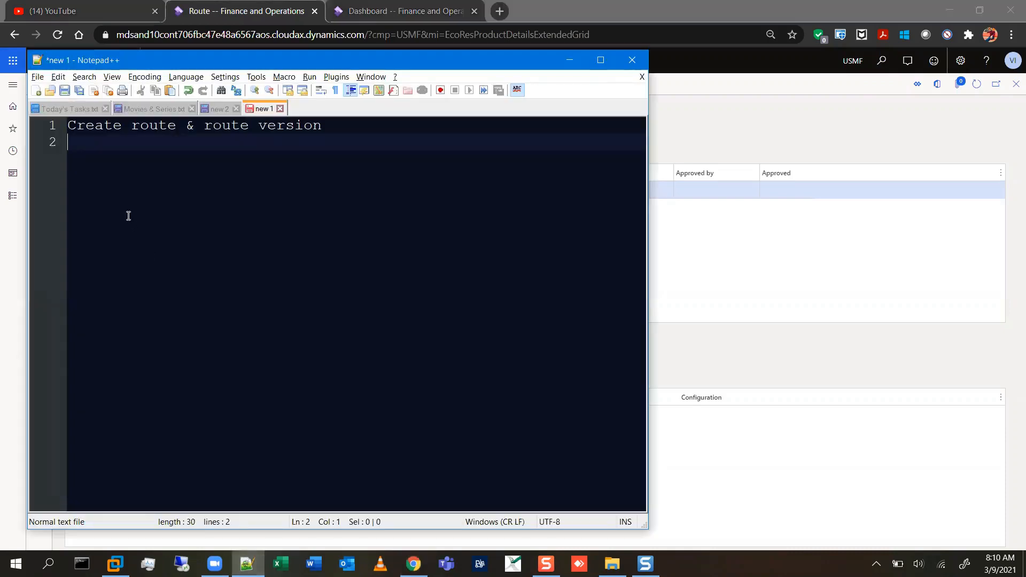
Step: Add 'Operations' as the second notes line, correcting a typo, and switch back to the route page
{"action": "type", "text": "Operations"}
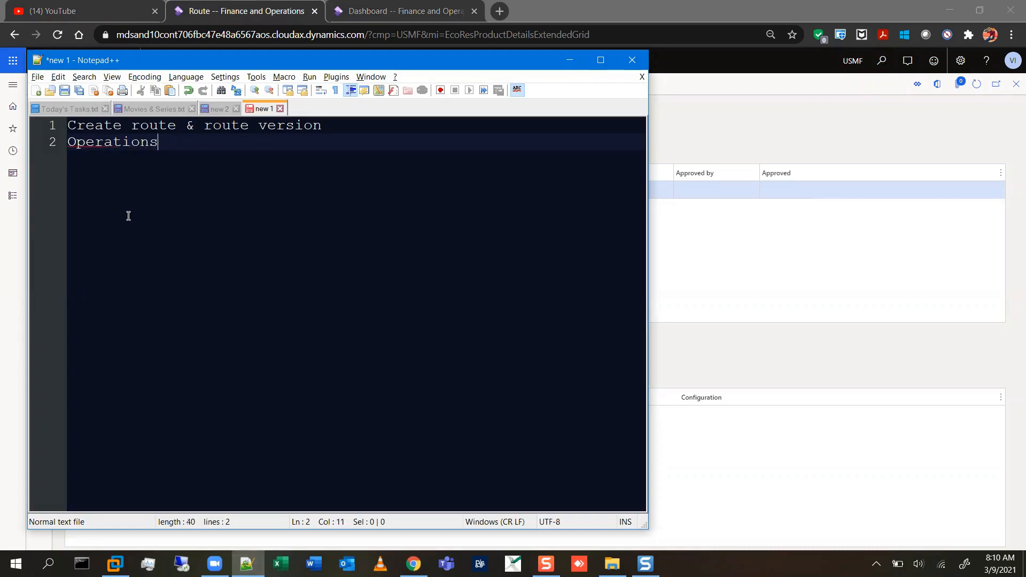
{"action": "key", "text": "Return"}
{"action": "key", "text": "alt+Tab"}
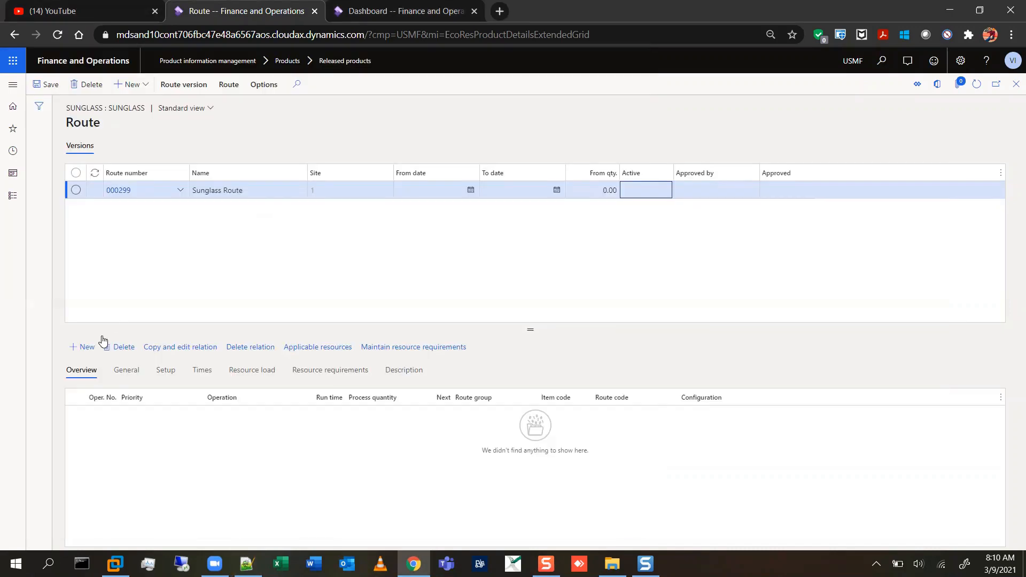
{"action": "left_click", "coordinate": [90, 352]}
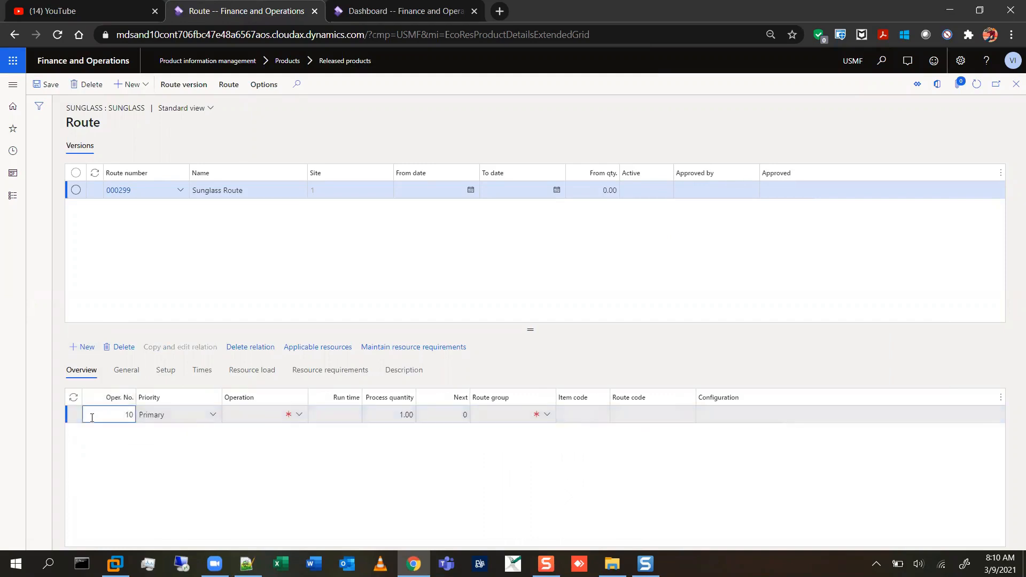
{"action": "double_click", "coordinate": [130, 415]}
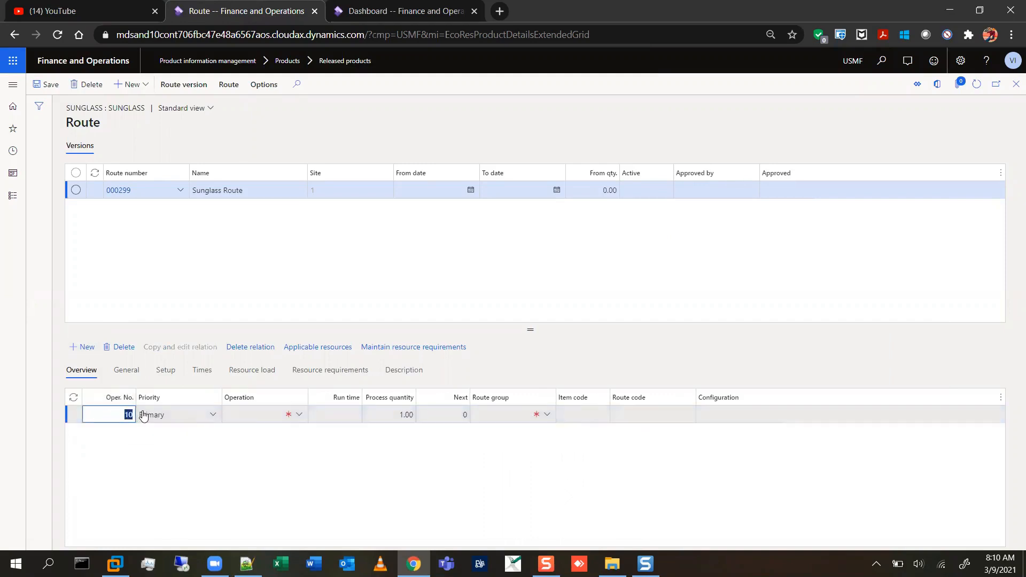
{"action": "left_click", "coordinate": [212, 416]}
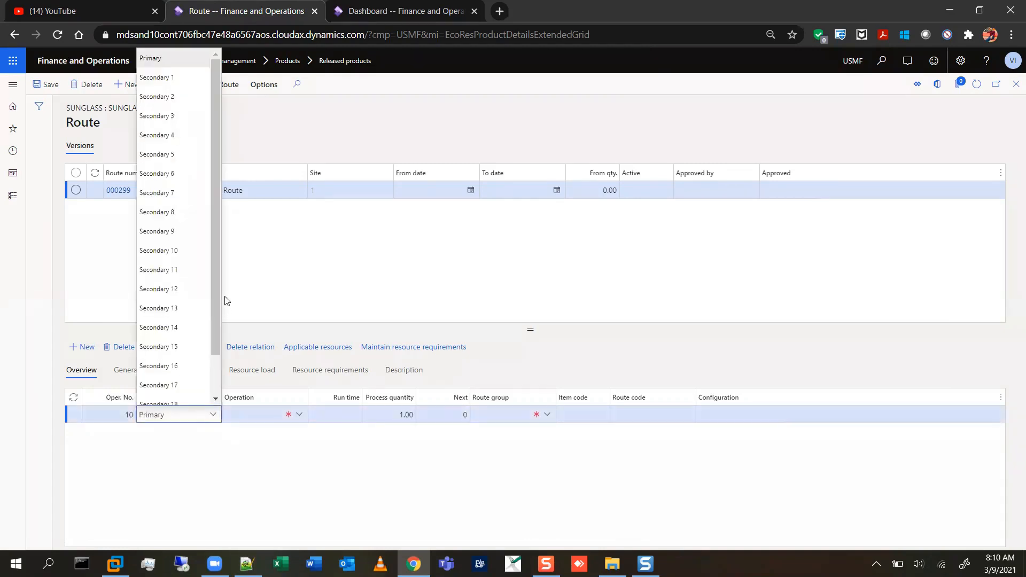
{"action": "left_click_drag", "start_coordinate": [214, 270], "coordinate": [224, 216]}
{"action": "left_click", "coordinate": [165, 62]}
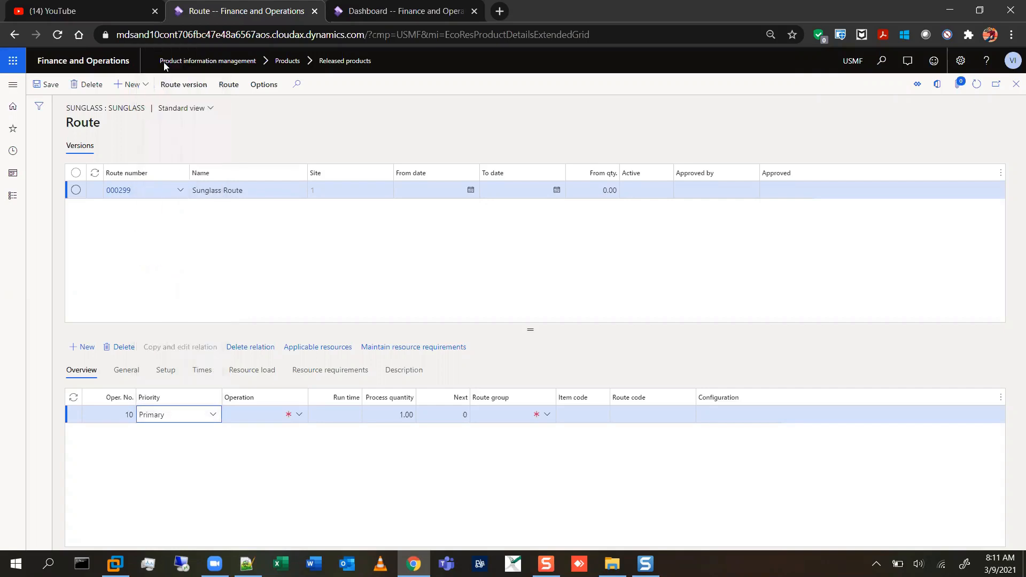
{"action": "key", "text": "Tab"}
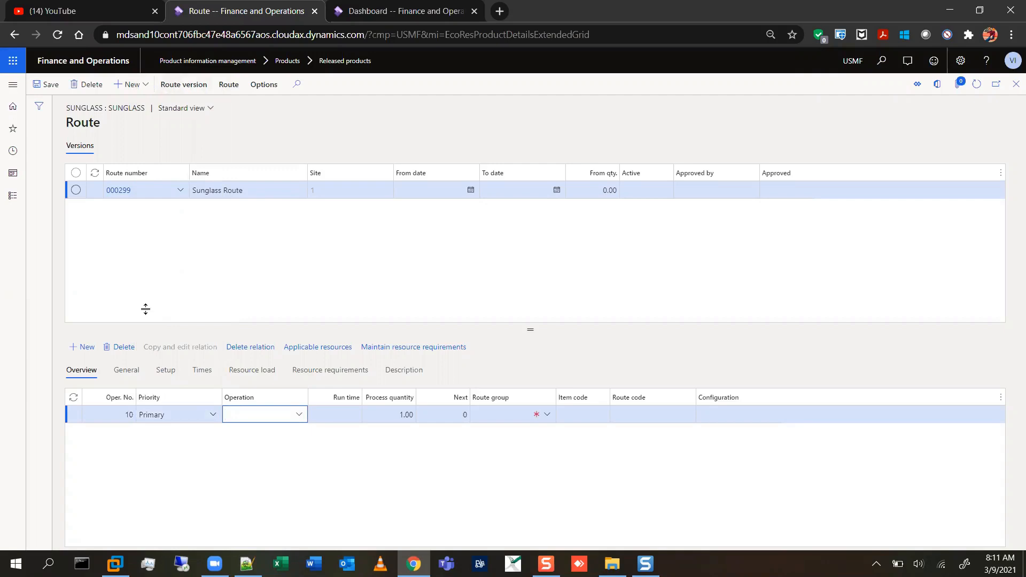
Step: Open the full operations setup page via View details on the route line's Operation lookup
{"action": "left_click", "coordinate": [299, 416]}
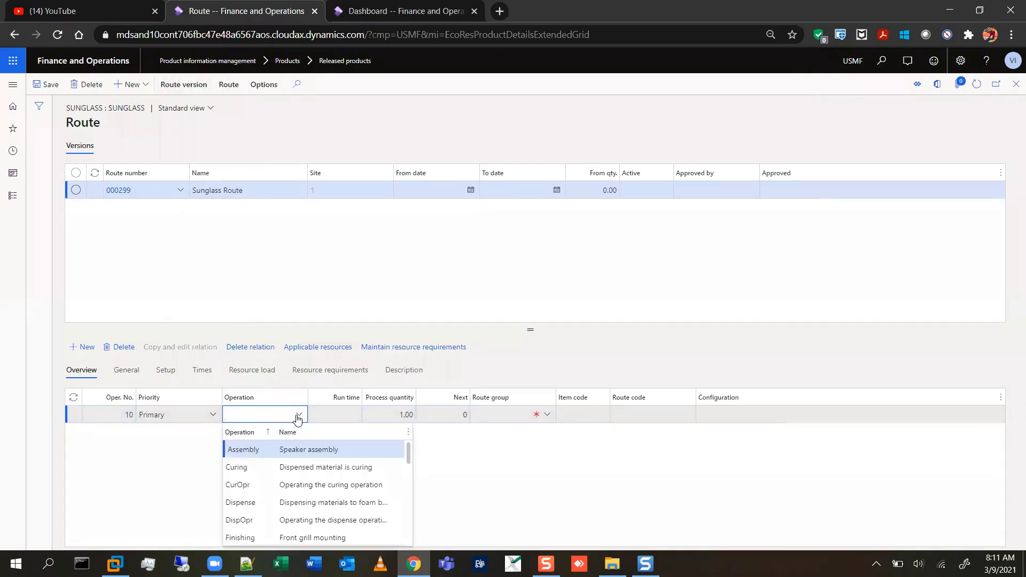
{"action": "right_click", "coordinate": [298, 419]}
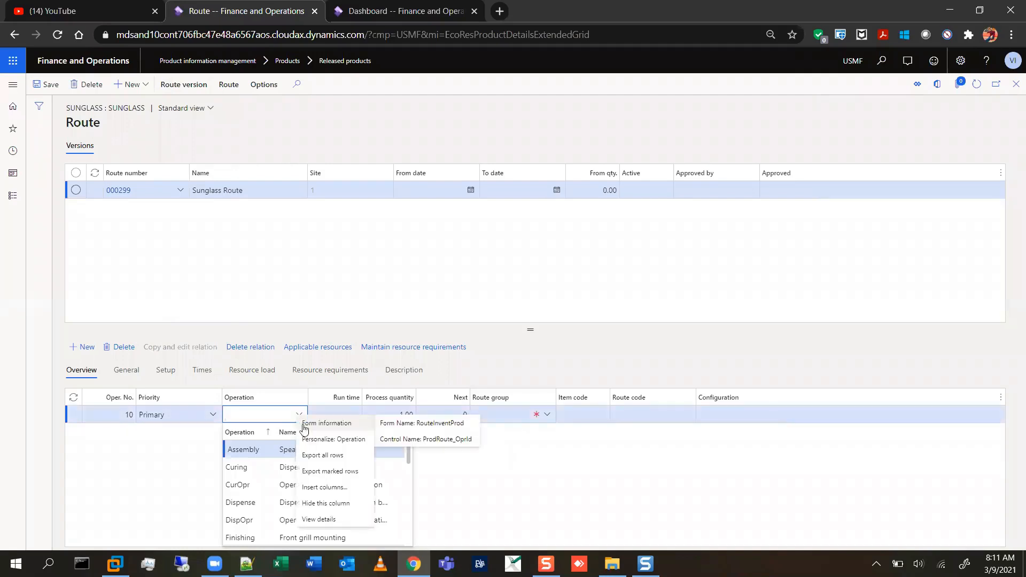
{"action": "left_click", "coordinate": [314, 523]}
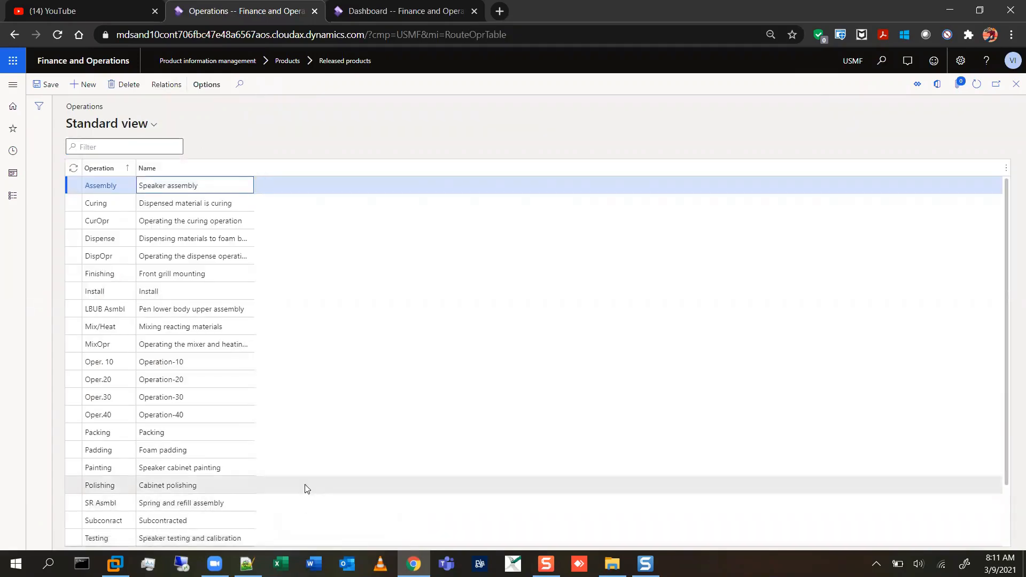
Step: Open Production control > Routes > Operations in the dashboard tab, then return to the first tab
{"action": "left_click", "coordinate": [356, 12]}
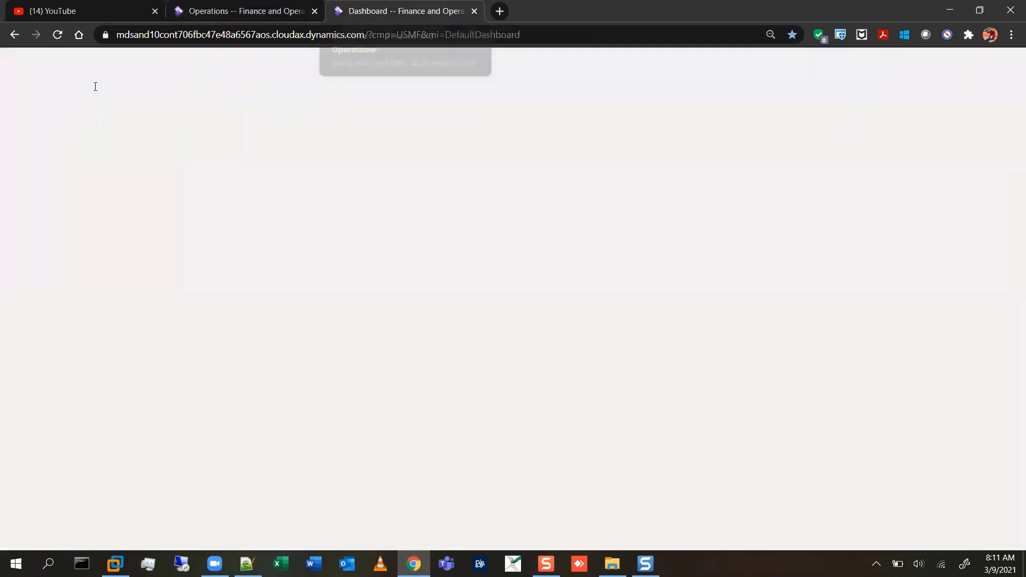
{"action": "left_click", "coordinate": [13, 84]}
{"action": "left_click", "coordinate": [101, 229]}
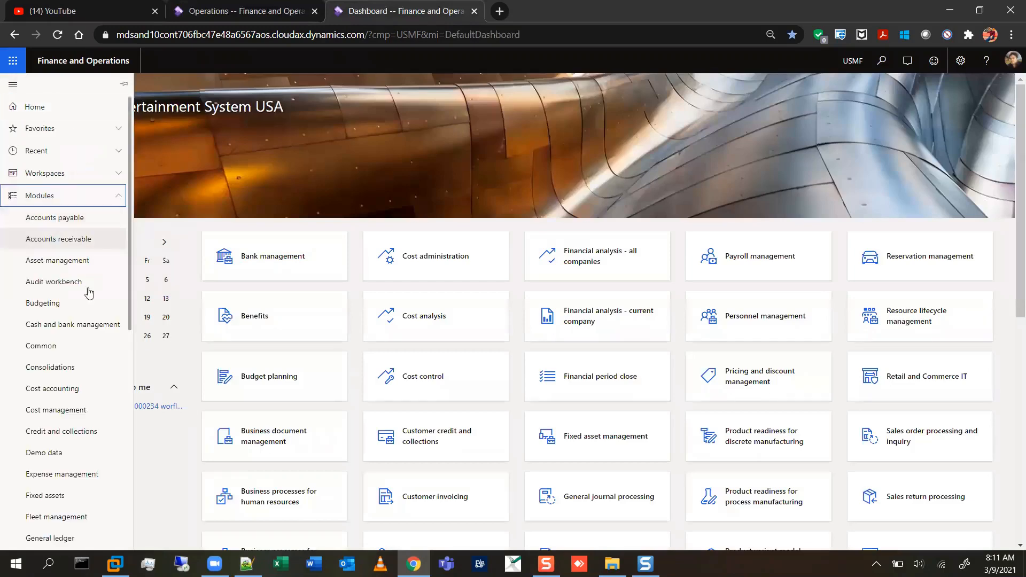
{"action": "scroll", "coordinate": [87, 289], "scroll_direction": "down", "scroll_amount": 5}
{"action": "left_click", "coordinate": [78, 301]}
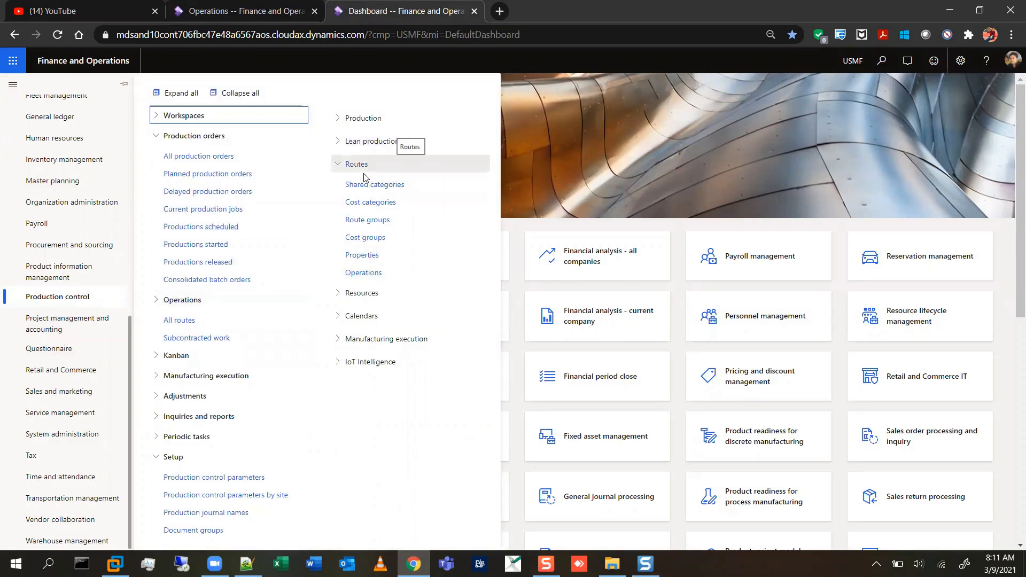
{"action": "left_click", "coordinate": [365, 273]}
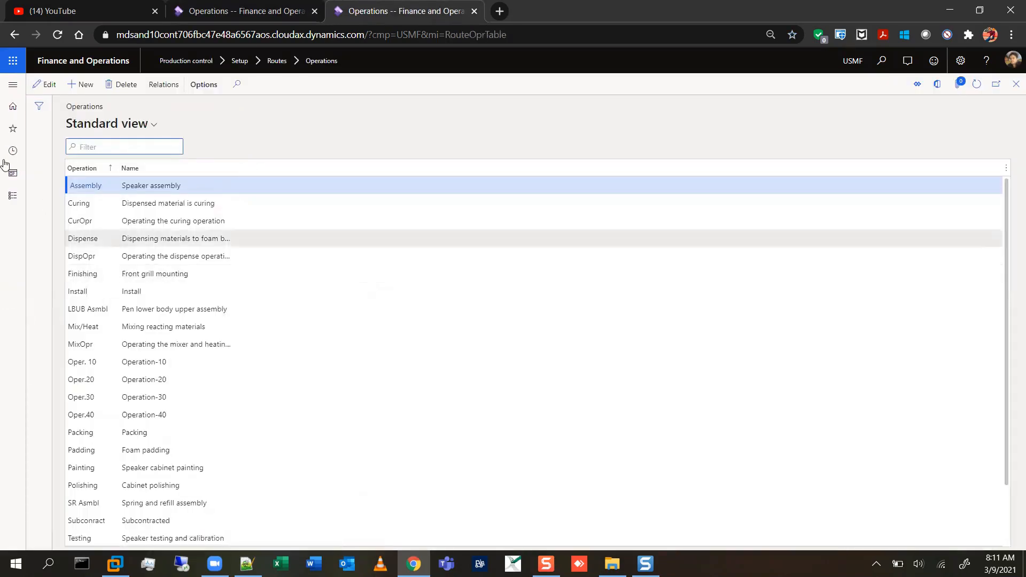
{"action": "left_click", "coordinate": [256, 12]}
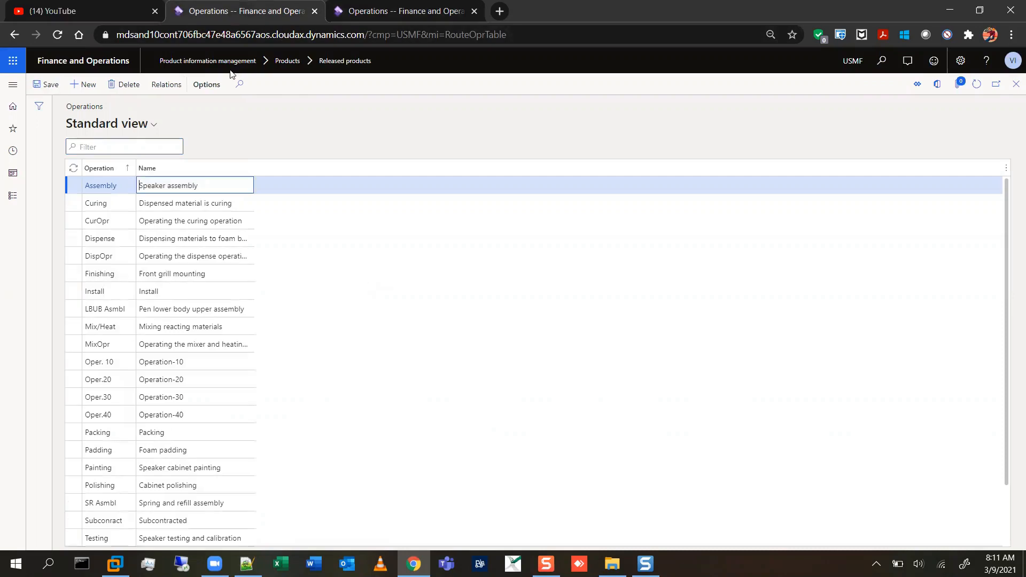
Step: Create and save operation OPR1 named 'Bring materials to shop floor'
{"action": "left_click", "coordinate": [83, 84]}
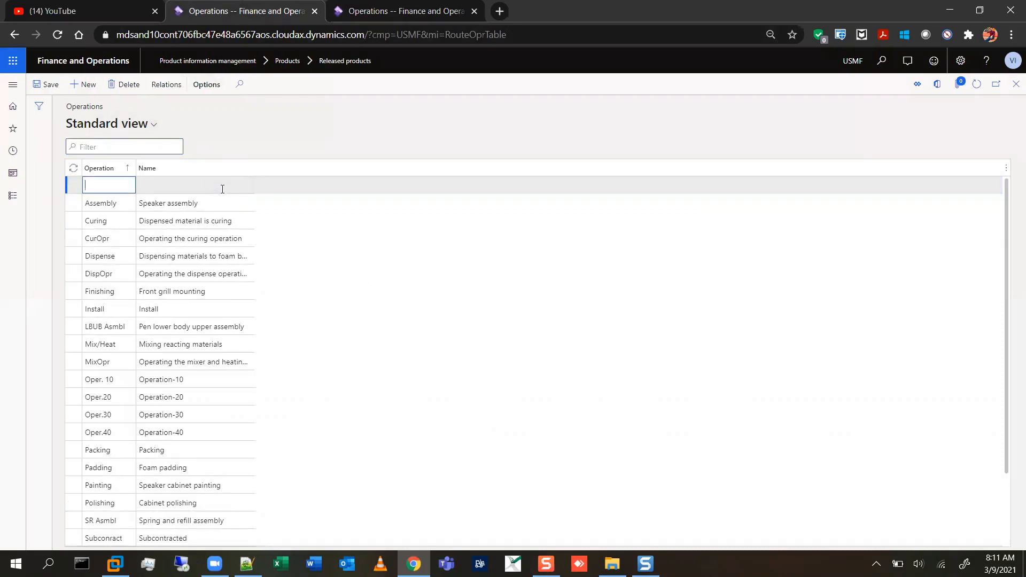
{"action": "type", "text": "OP"}
{"action": "type", "text": "R"}
{"action": "type", "text": "R1"}
{"action": "key", "text": "Tab"}
{"action": "type", "text": "B"}
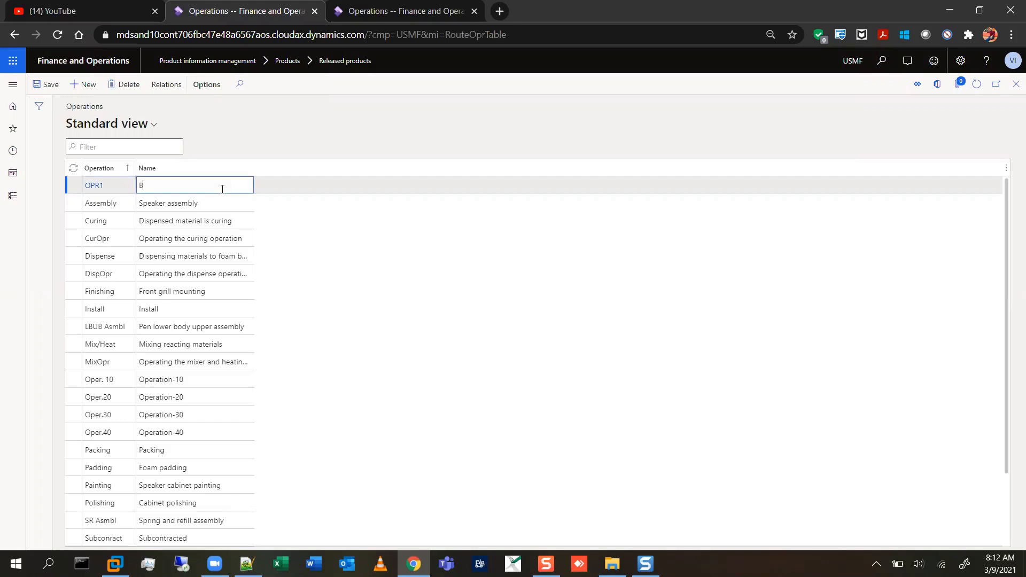
{"action": "type", "text": "ring materials to shop floor"}
{"action": "left_click", "coordinate": [367, 190]}
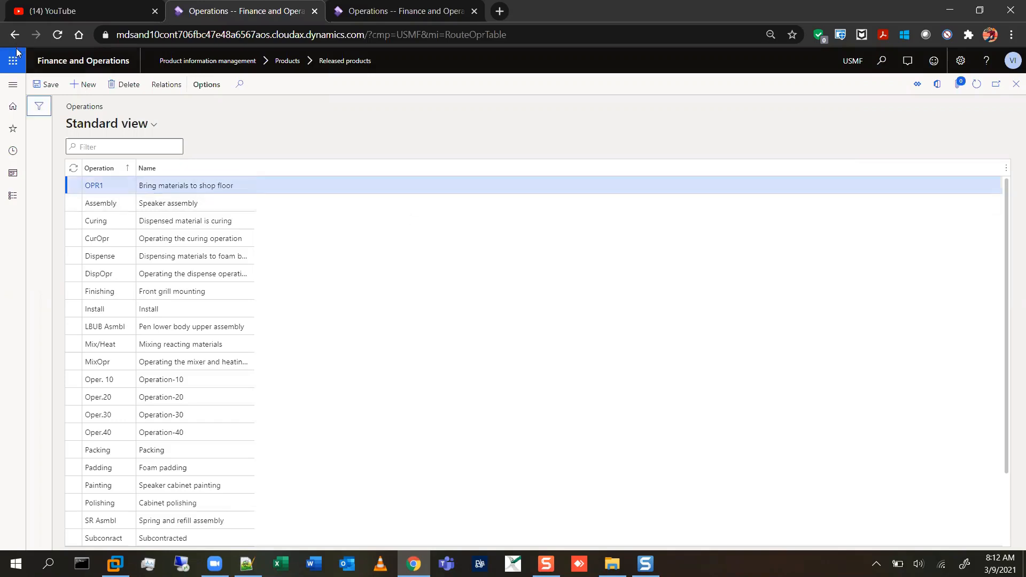
{"action": "left_click", "coordinate": [36, 87]}
Step: Create and save operation SGAsm named 'Sunglass Aseembly', then close the Operations form
{"action": "left_click", "coordinate": [86, 85]}
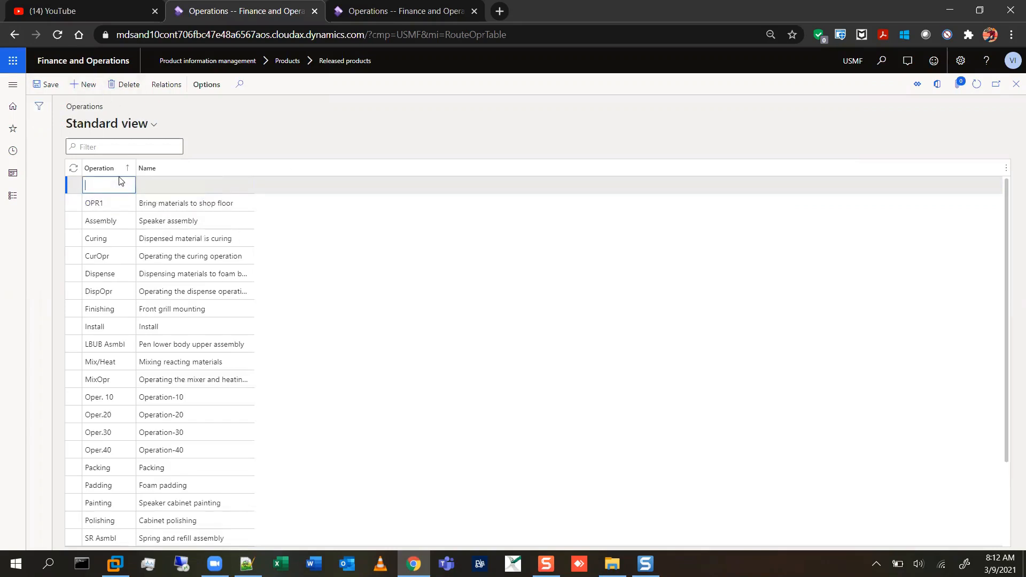
{"action": "type", "text": "SGAsm"}
{"action": "key", "text": "Tab"}
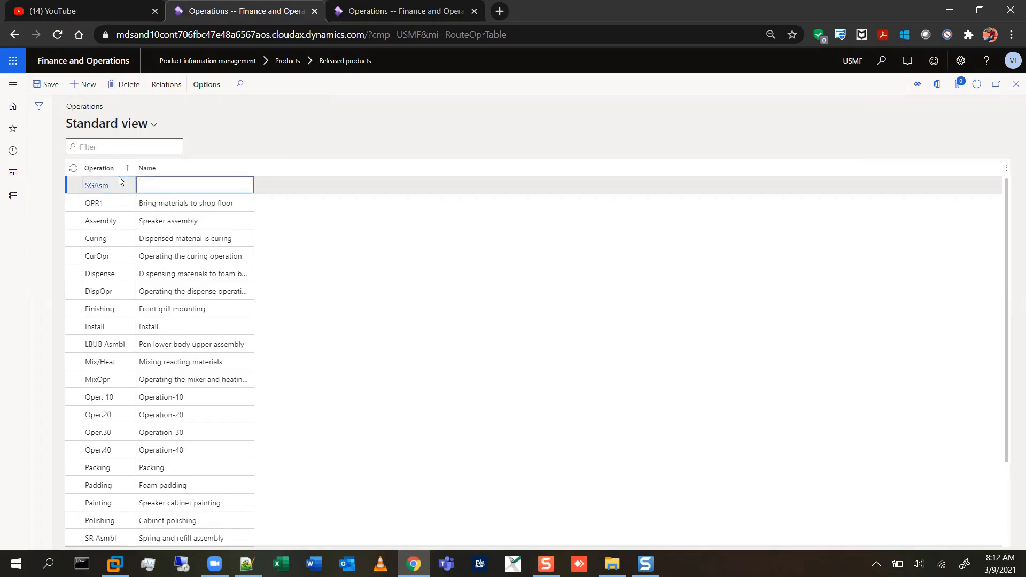
{"action": "type", "text": "Sunglass Aseembly"}
{"action": "left_click", "coordinate": [46, 85]}
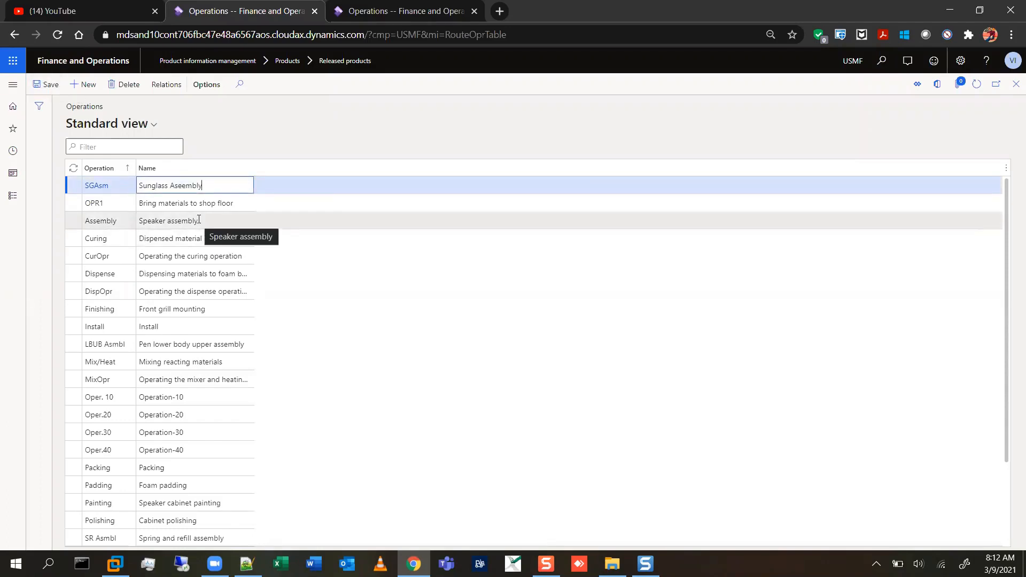
{"action": "left_click", "coordinate": [1015, 86]}
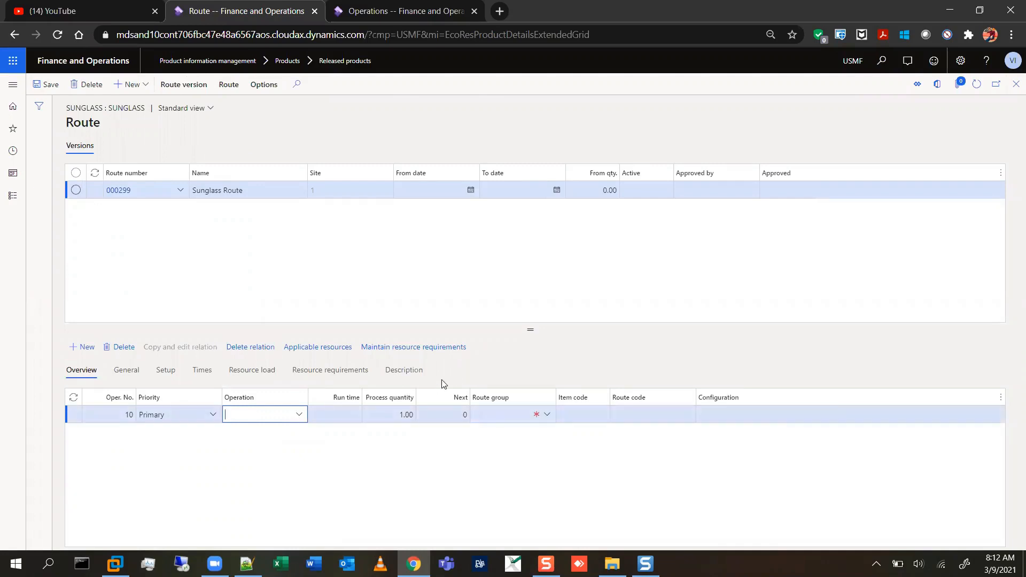
Step: Enter OPR1 as the operation on route line 10, then bring the Notepad++ notes forward
{"action": "type", "text": "opr1"}
{"action": "key", "text": "Tab"}
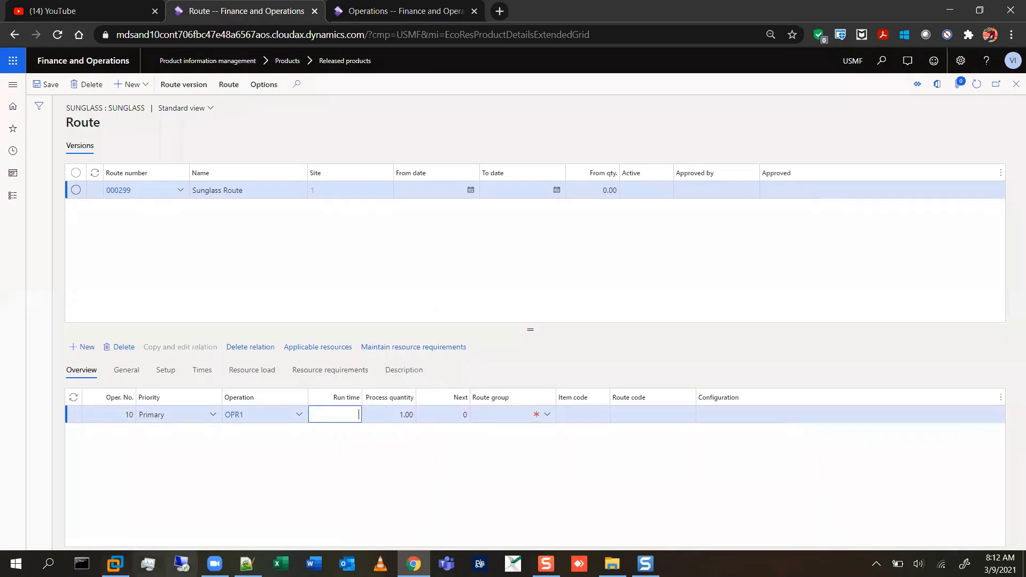
{"action": "left_click", "coordinate": [251, 565]}
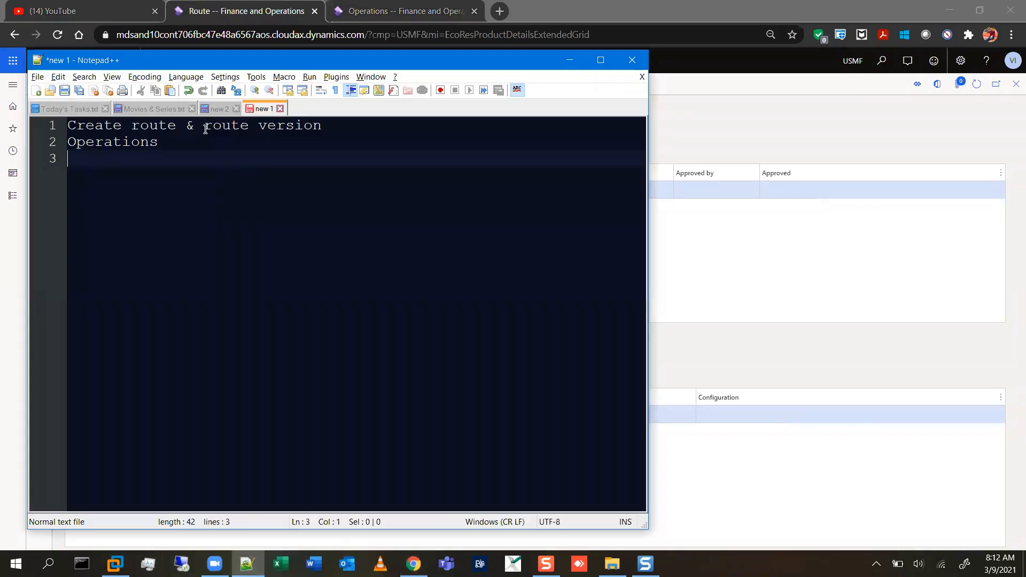
Step: Add 'Specify Run time & process qty' as note line 3, then return to the route page
{"action": "type", "text": "Specify Run"}
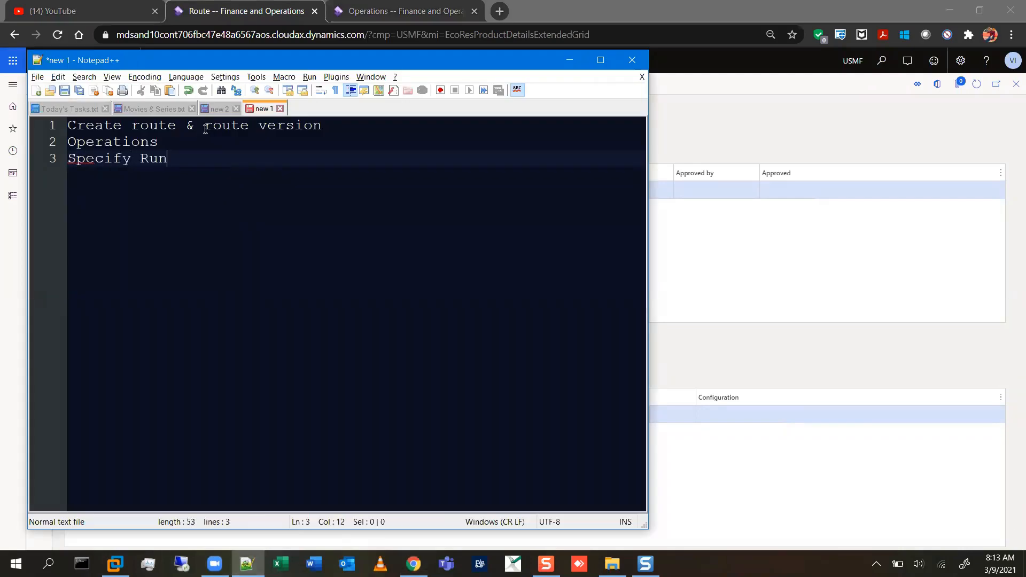
{"action": "type", "text": " time & process "}
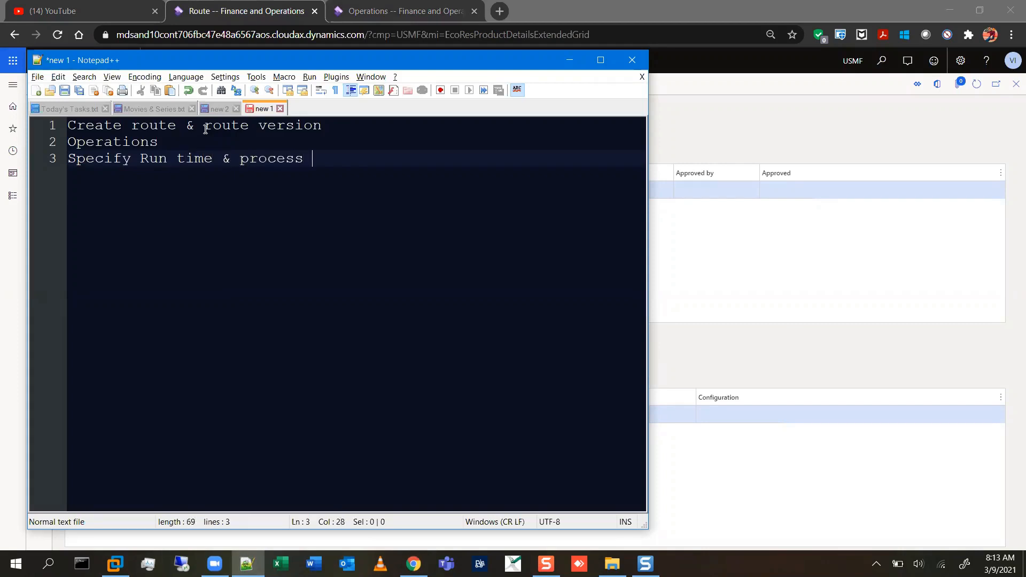
{"action": "type", "text": "qty"}
{"action": "key", "text": "alt+Tab"}
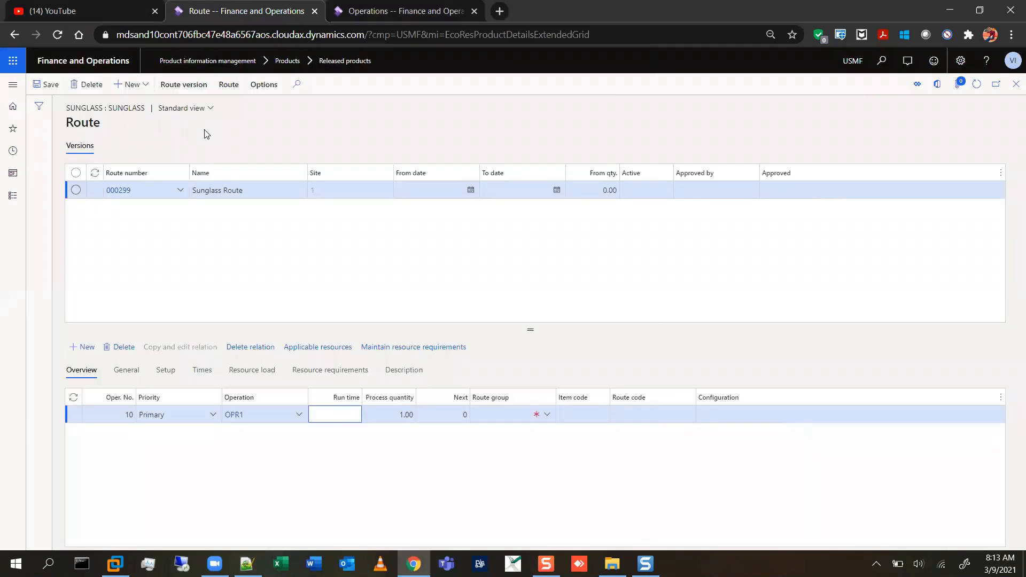
Step: Enter 20 as operation 10's process quantity, then reselect that value for correction
{"action": "left_click", "coordinate": [312, 416]}
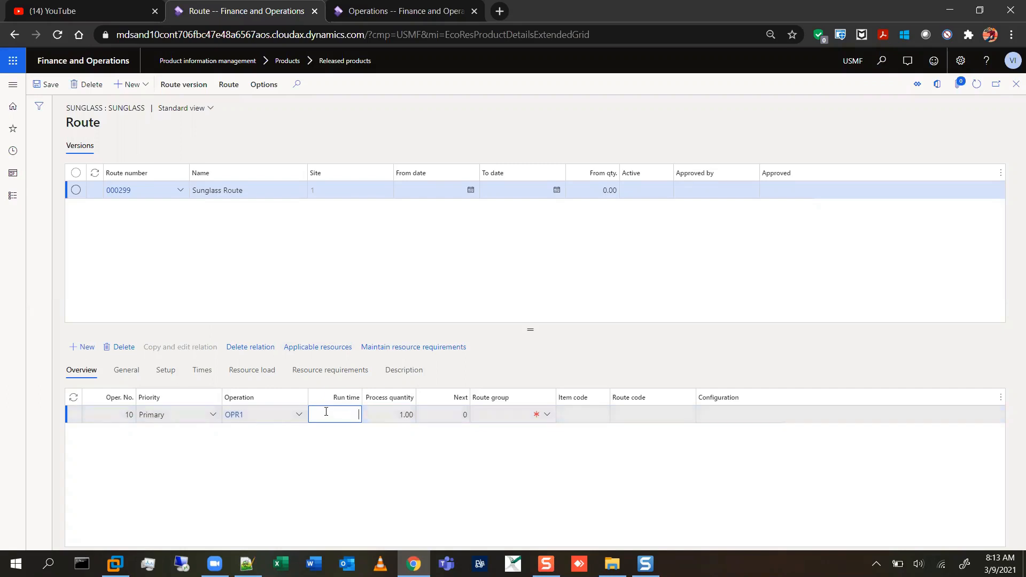
{"action": "key", "text": "Tab"}
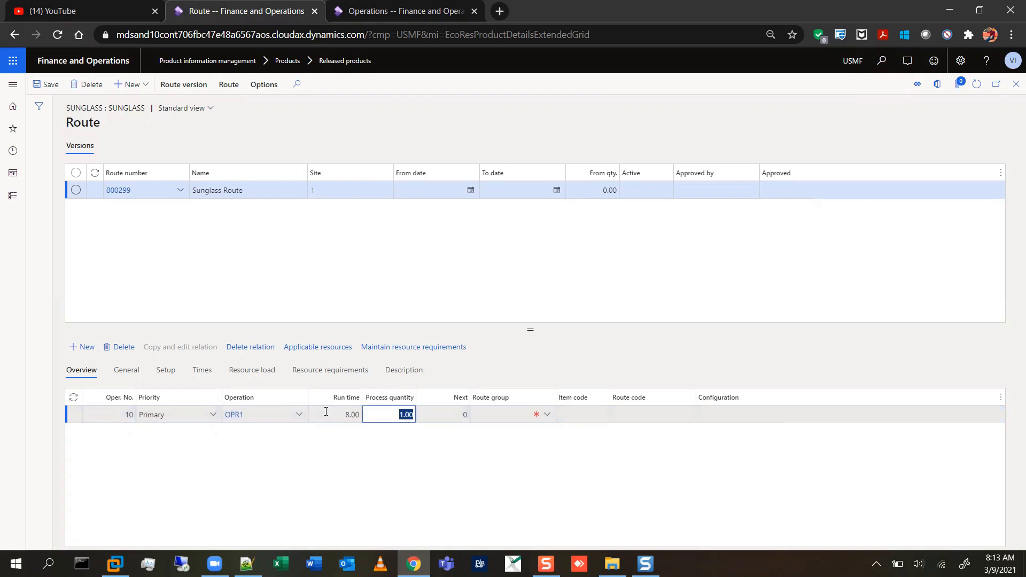
{"action": "type", "text": "20"}
{"action": "key", "text": "Tab"}
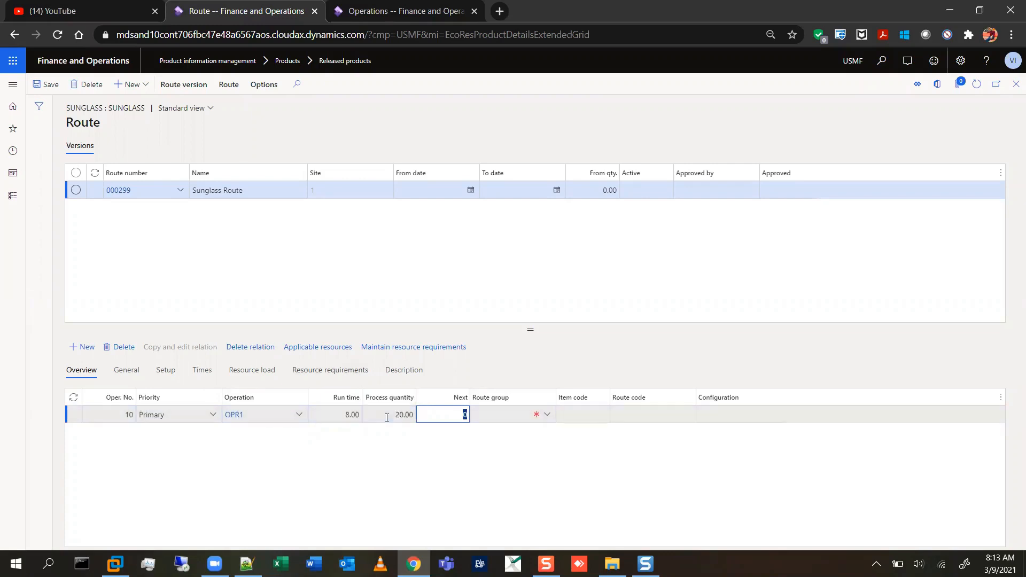
{"action": "left_click", "coordinate": [415, 413]}
{"action": "left_click_drag", "start_coordinate": [415, 413], "coordinate": [420, 410]}
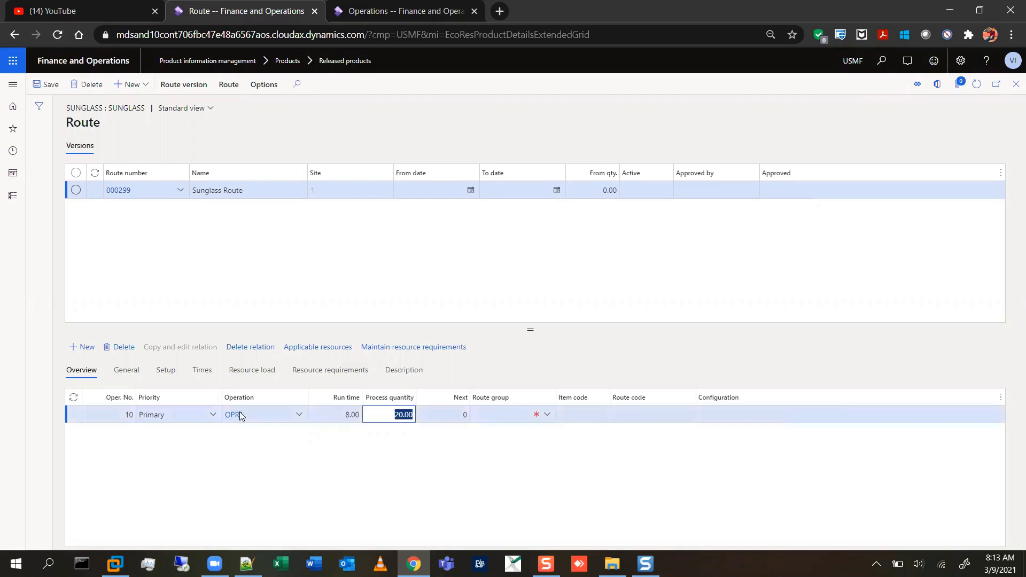
Step: Change operation 10 to run time 5, process quantity 1 and next operation 20
{"action": "left_click", "coordinate": [329, 416]}
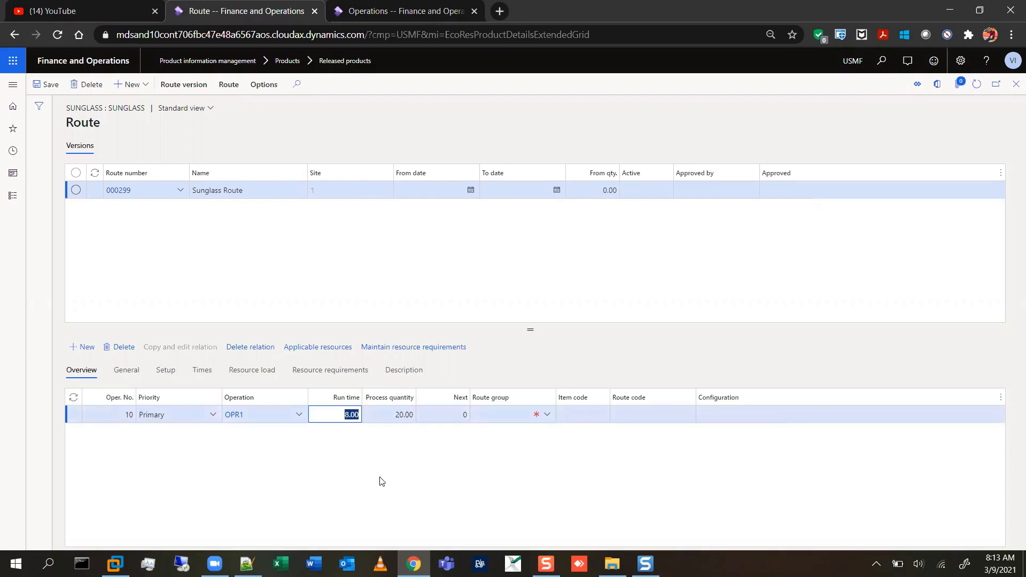
{"action": "key", "text": "BackSpace"}
{"action": "type", "text": "5"}
{"action": "key", "text": "Tab"}
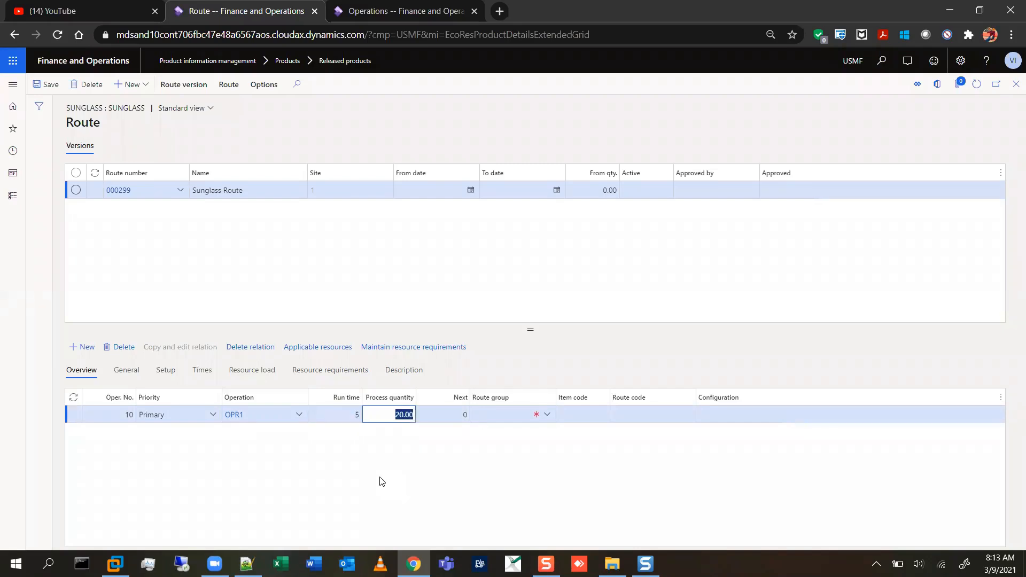
{"action": "type", "text": "1"}
{"action": "key", "text": "Tab"}
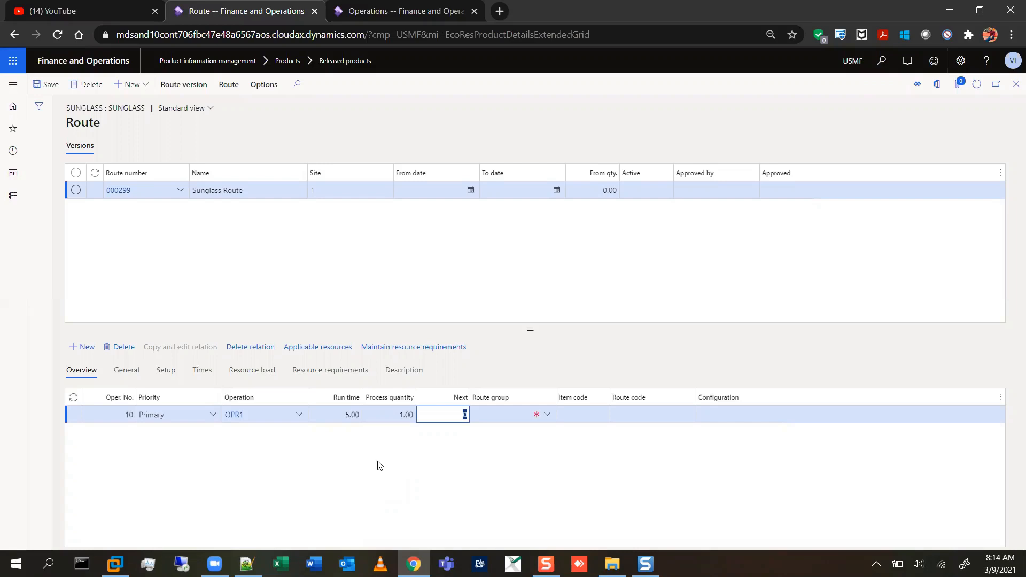
{"action": "left_click", "coordinate": [454, 414]}
{"action": "left_click", "coordinate": [488, 414]}
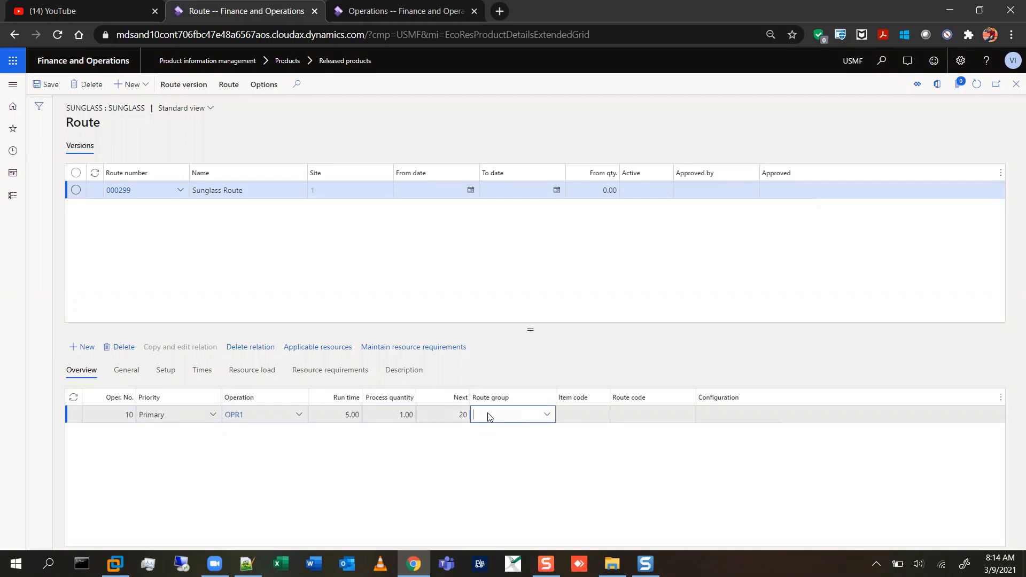
Step: Add 'Route group' as the fourth line of the Notepad++ notes, then return to the browser
{"action": "key", "text": "alt+Tab"}
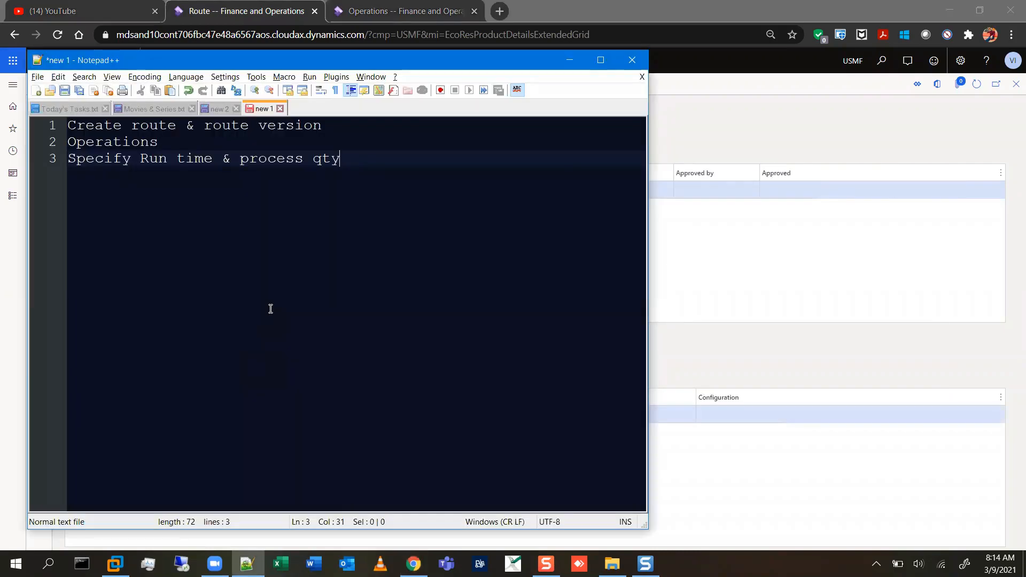
{"action": "key", "text": "Return"}
{"action": "type", "text": "Rou"}
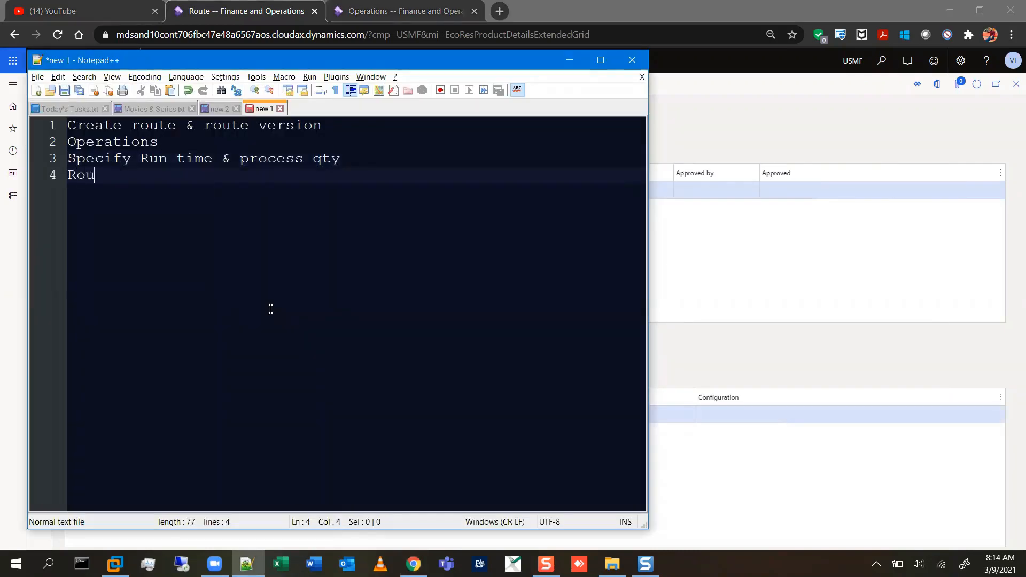
{"action": "type", "text": "te group"}
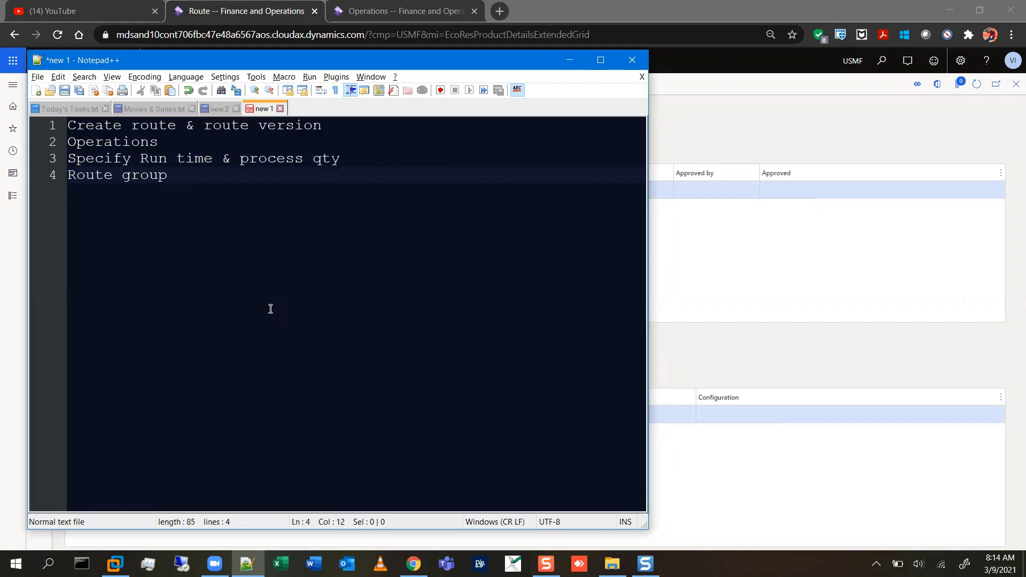
{"action": "key", "text": "alt+Tab"}
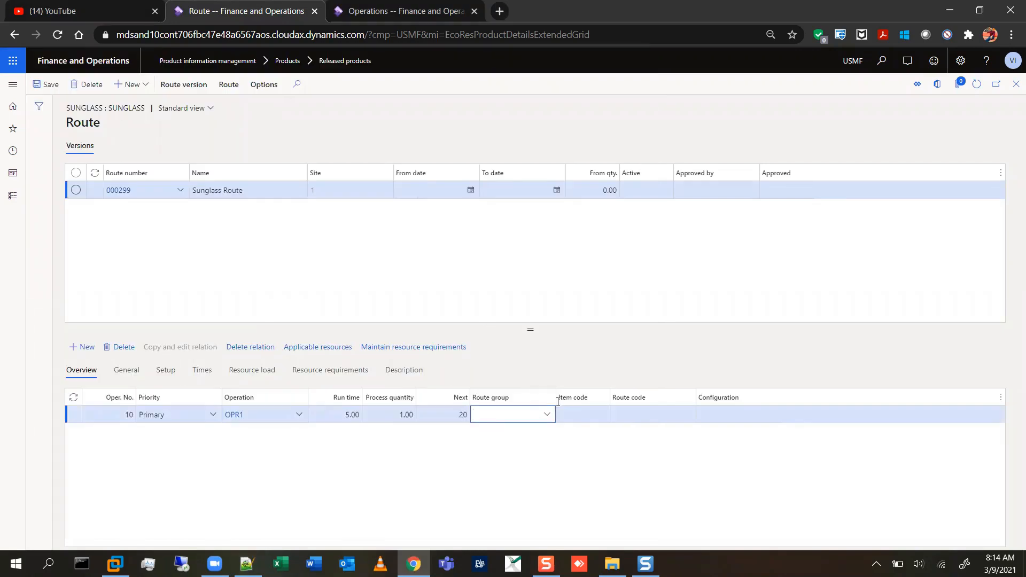
Step: Open the route group field's details and close the Operations page
{"action": "right_click", "coordinate": [550, 417]}
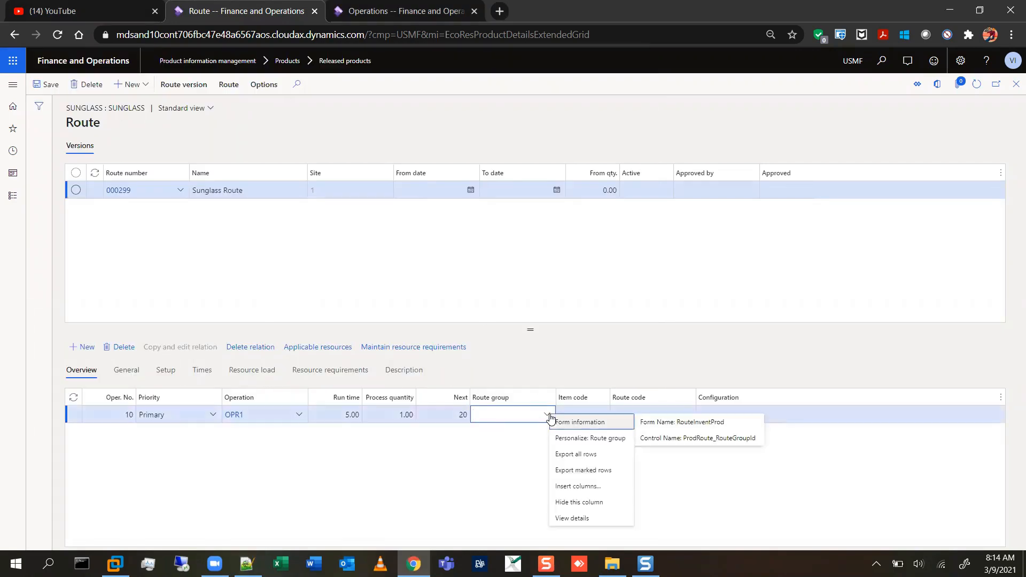
{"action": "left_click", "coordinate": [571, 519]}
{"action": "left_click", "coordinate": [368, 12]}
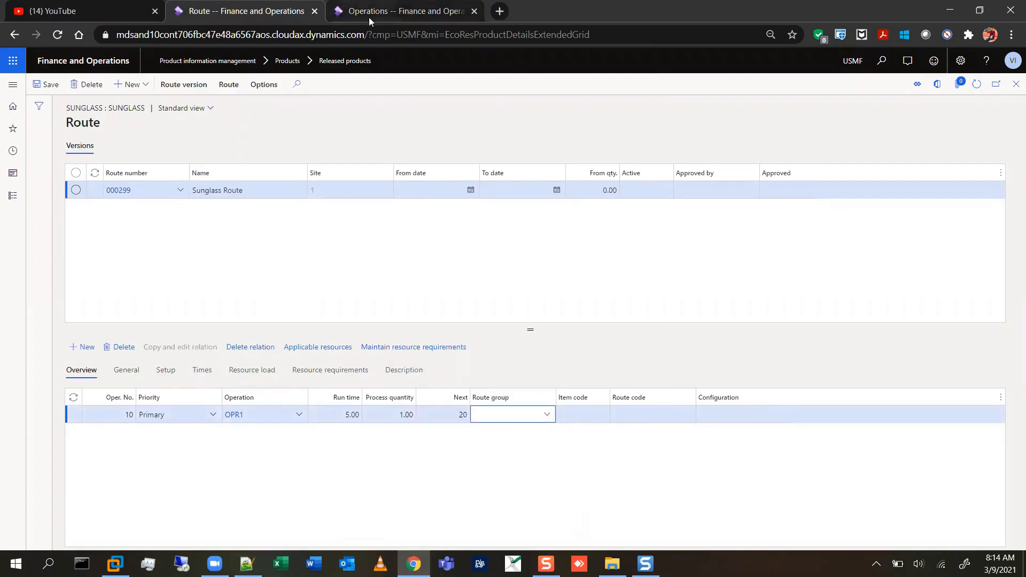
{"action": "left_click", "coordinate": [1015, 84]}
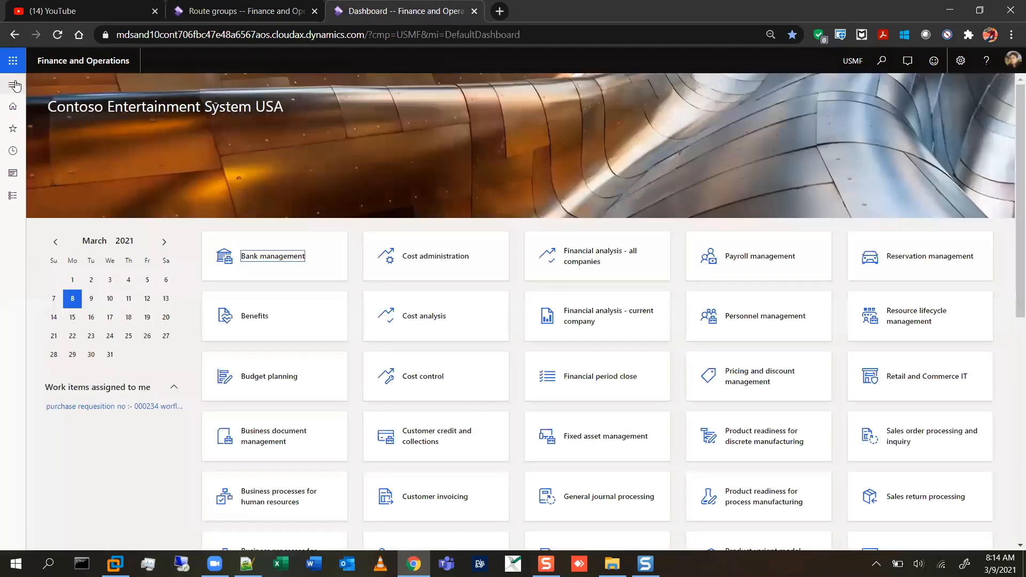
Step: Open the Route groups setup page from the modules menu
{"action": "left_click", "coordinate": [15, 84]}
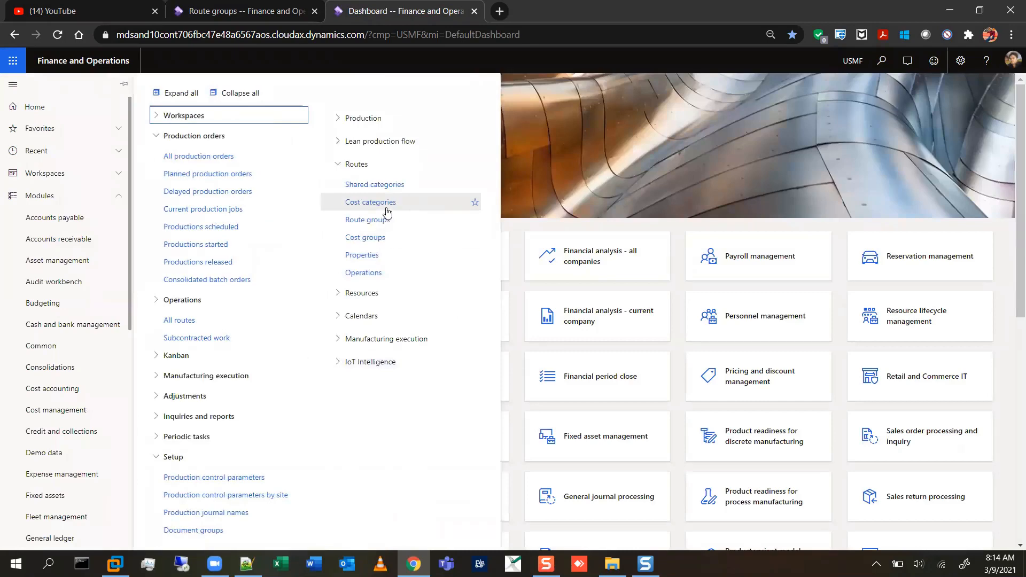
{"action": "left_click", "coordinate": [368, 219]}
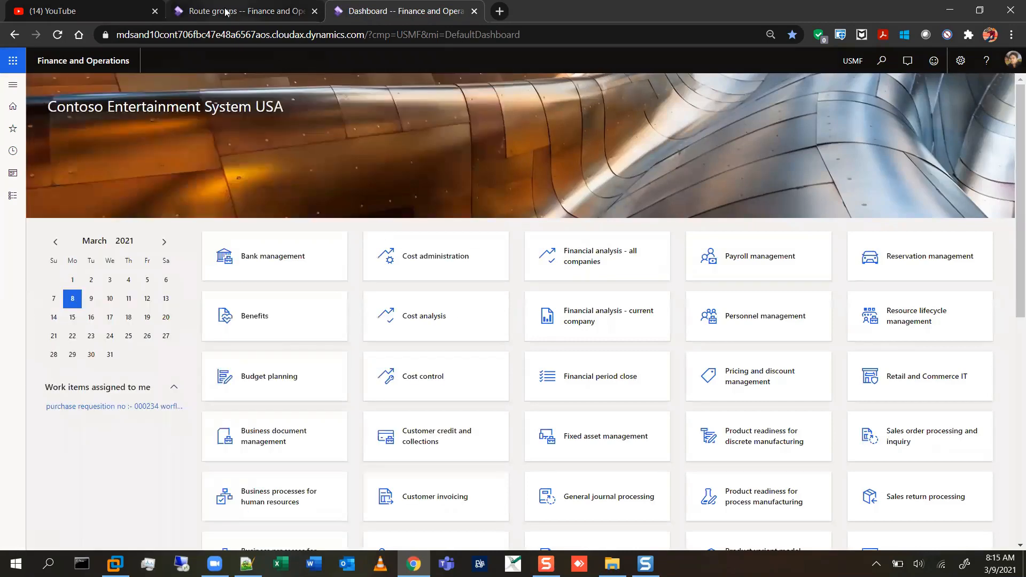
{"action": "left_click", "coordinate": [228, 10]}
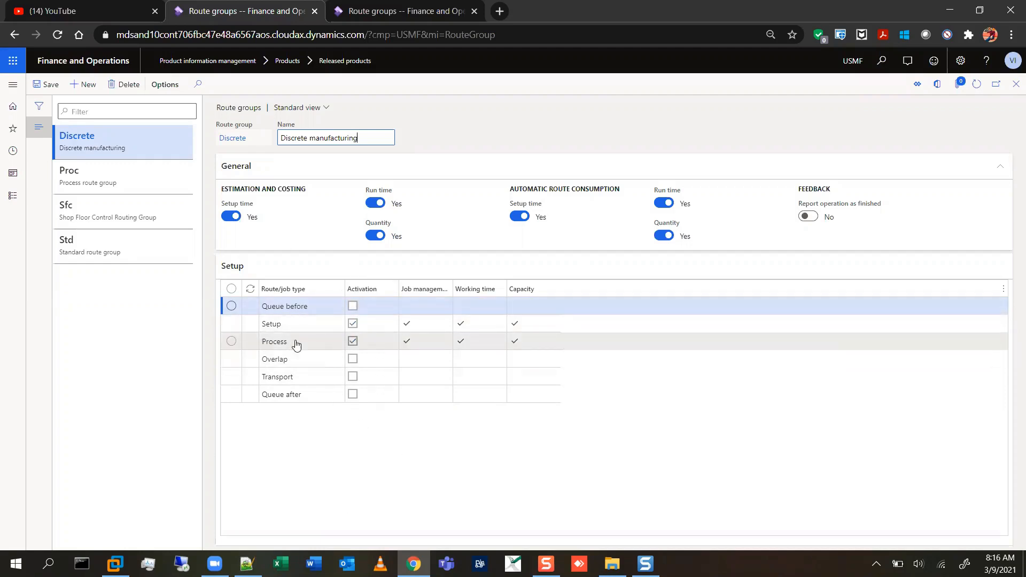
Step: Leave the Setup job type's Activation on after toggling it, and widen the Job management column
{"action": "left_click", "coordinate": [353, 324]}
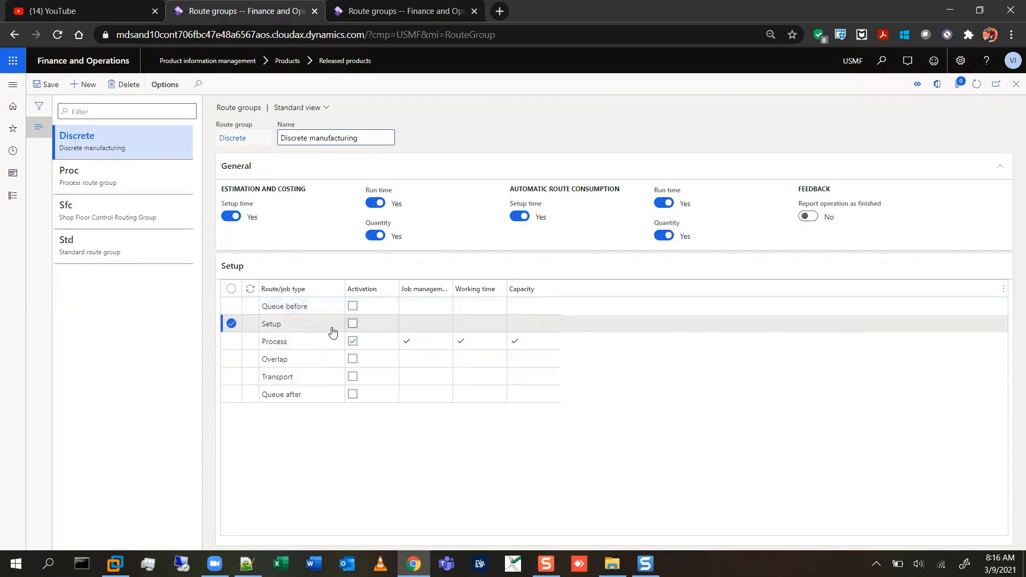
{"action": "left_click", "coordinate": [353, 324]}
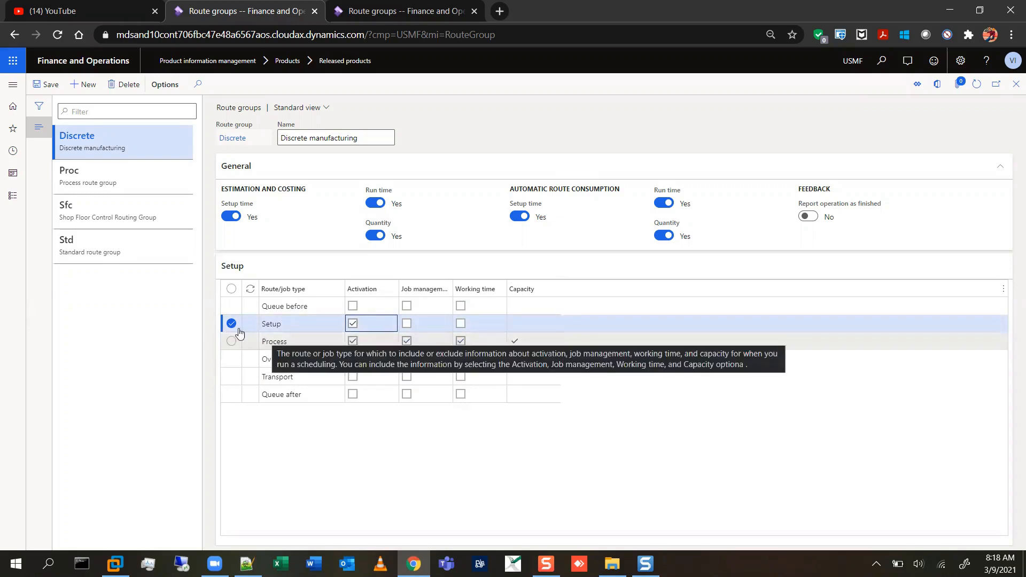
{"action": "left_click", "coordinate": [353, 324]}
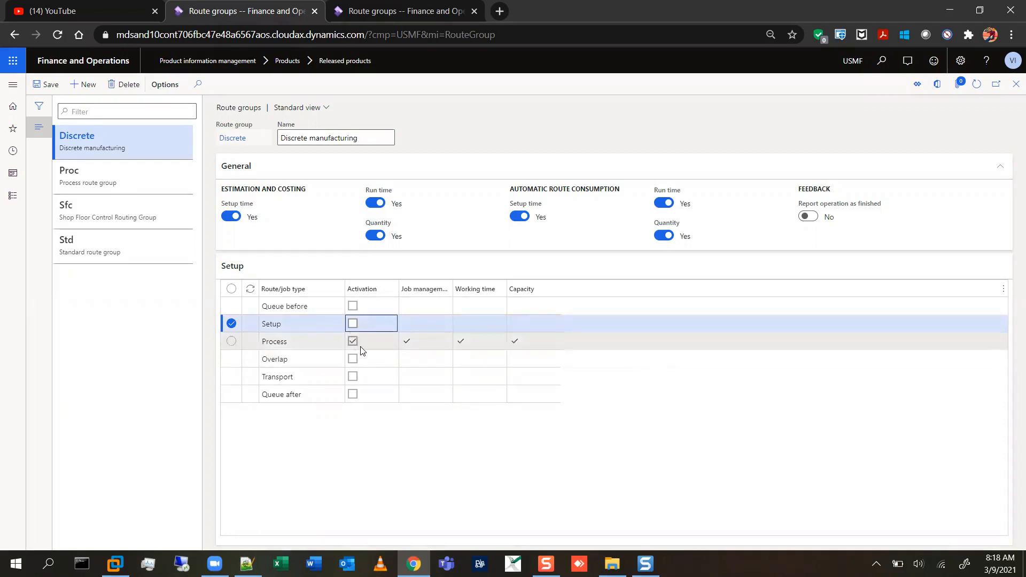
{"action": "left_click", "coordinate": [352, 329]}
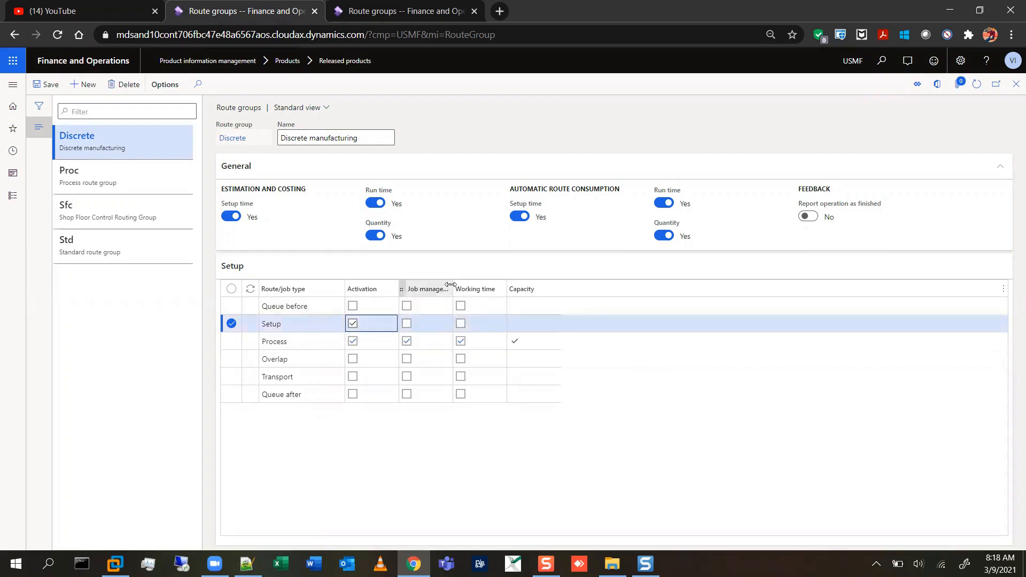
{"action": "left_click_drag", "start_coordinate": [453, 287], "coordinate": [486, 291]}
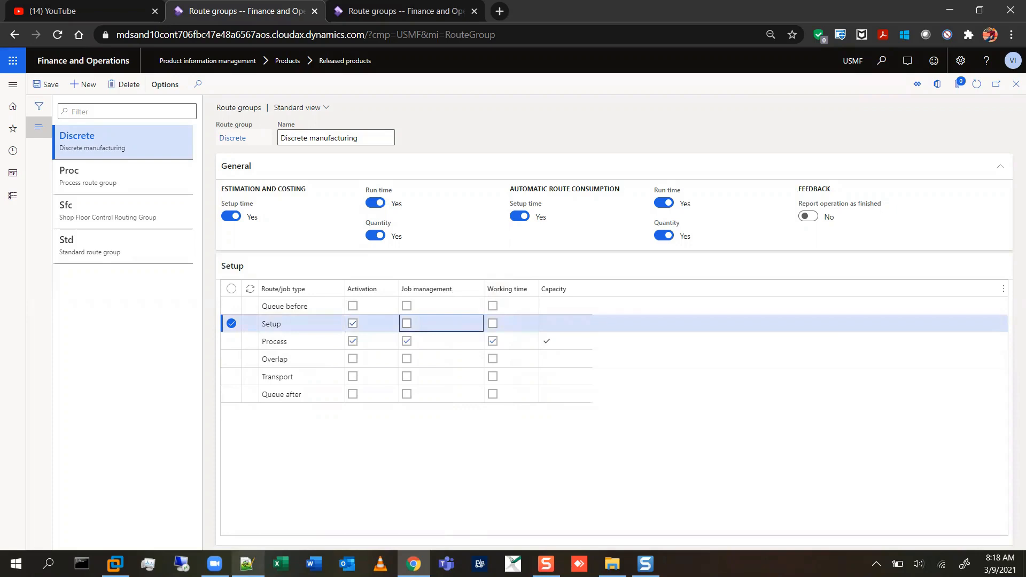
{"action": "left_click", "coordinate": [248, 564]}
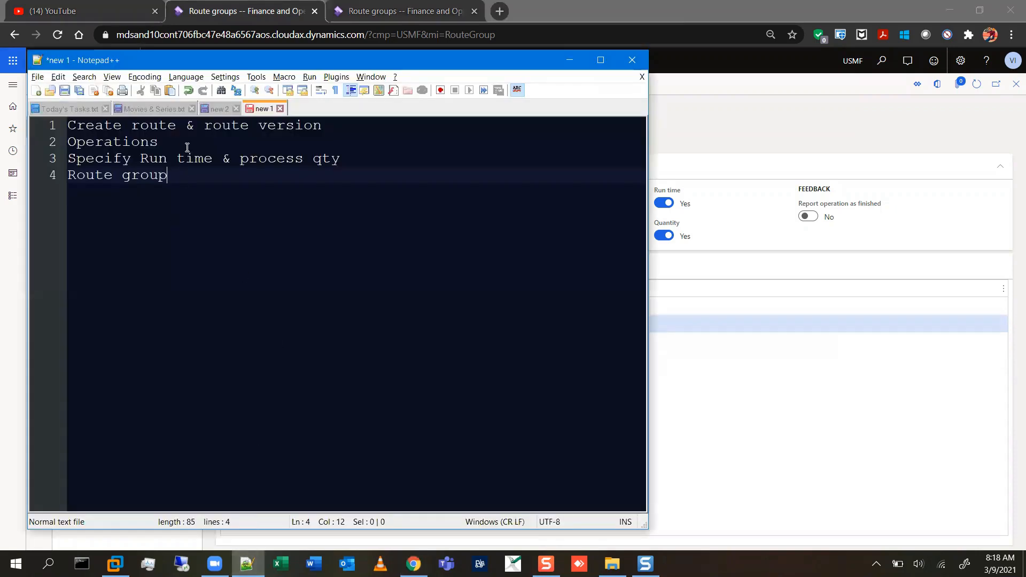
Step: Append '& jobs' to the Operations note on line 2, then return to the route groups page
{"action": "left_click", "coordinate": [186, 141]}
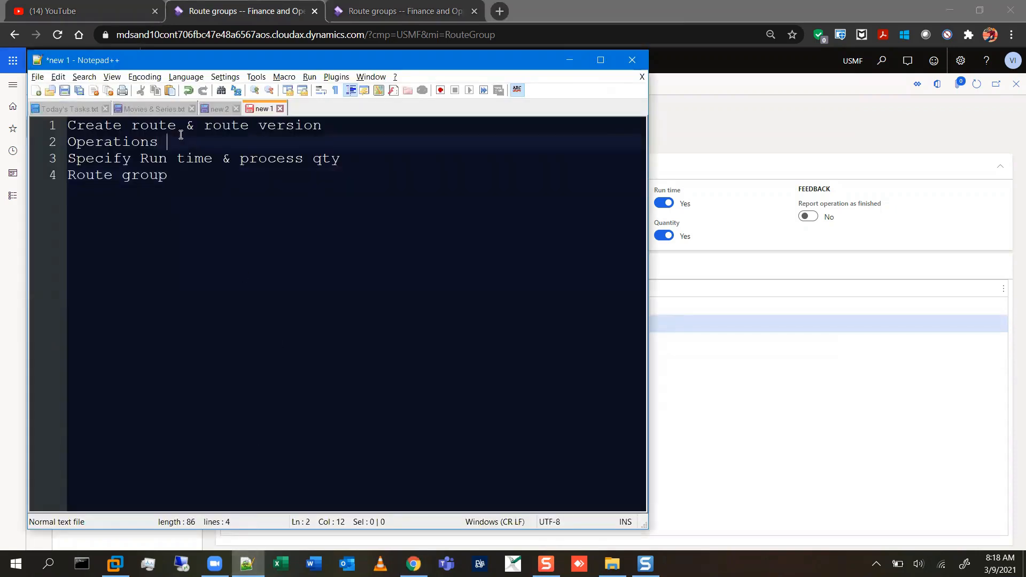
{"action": "type", "text": "& jobs"}
{"action": "key", "text": "alt+Tab"}
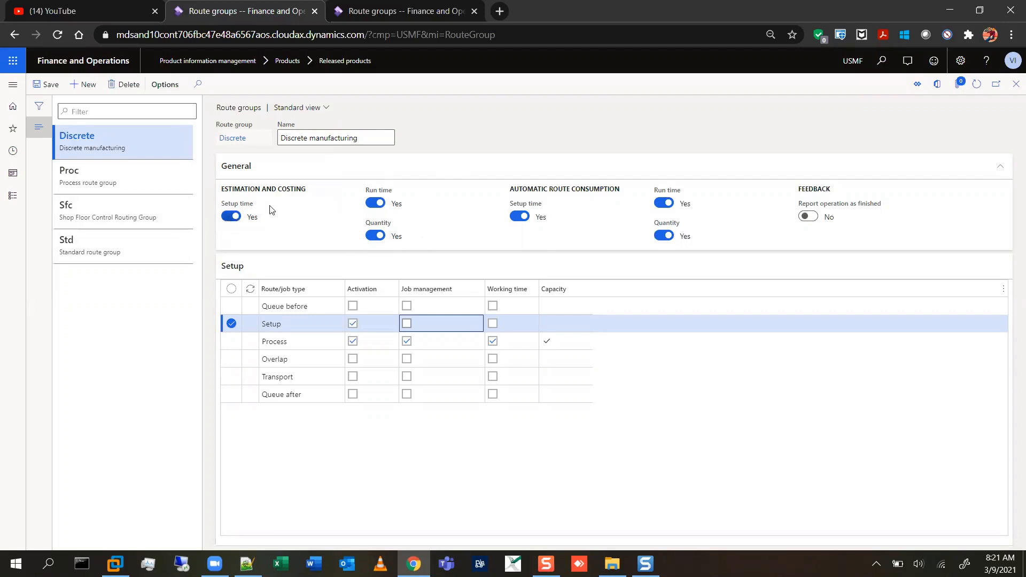
Step: Set Quantity to No under Estimation and costing and Automatic route consumption, save, and close
{"action": "left_click", "coordinate": [375, 236]}
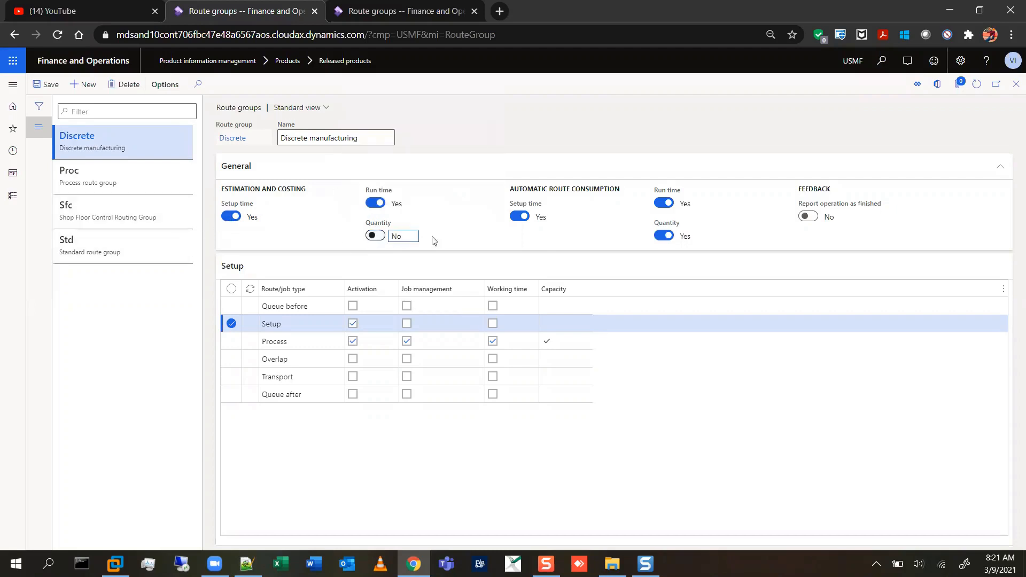
{"action": "left_click", "coordinate": [660, 236]}
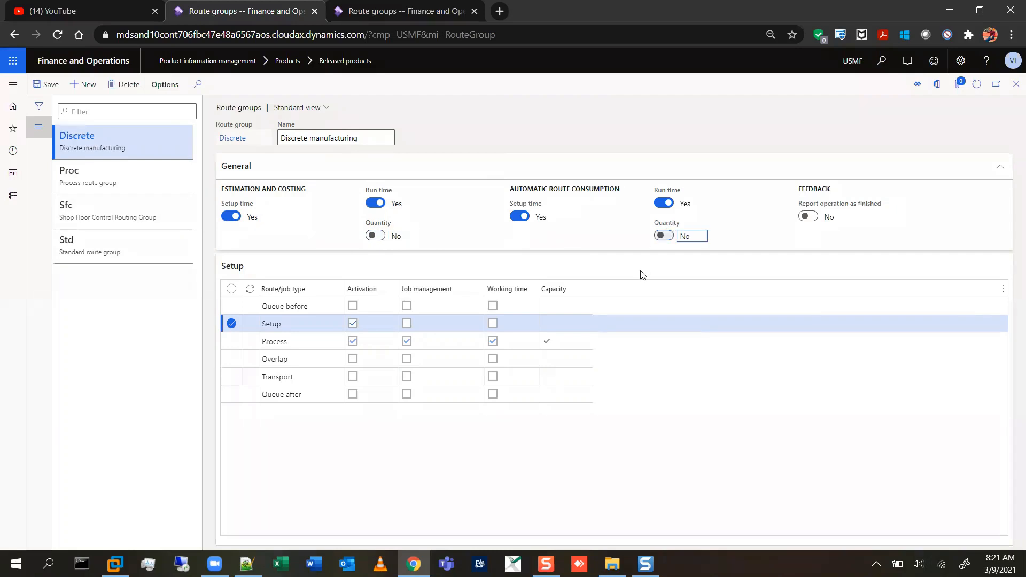
{"action": "left_click", "coordinate": [374, 235]}
{"action": "left_click", "coordinate": [668, 236]}
{"action": "left_click", "coordinate": [664, 235]}
{"action": "left_click", "coordinate": [375, 236]}
{"action": "mouse_move", "coordinate": [703, 242]}
{"action": "left_click", "coordinate": [377, 238]}
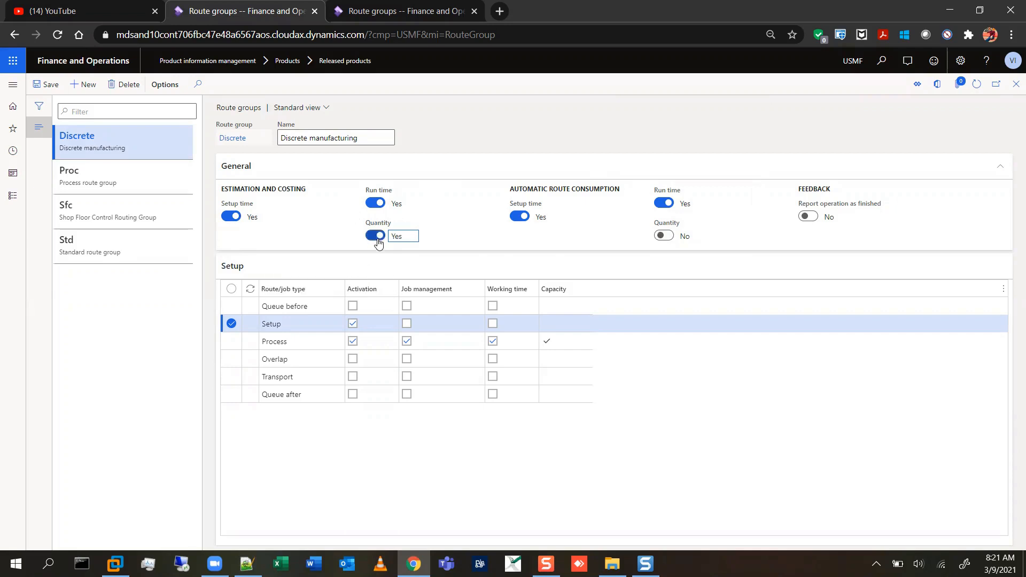
{"action": "left_click", "coordinate": [368, 239]}
{"action": "left_click", "coordinate": [50, 86]}
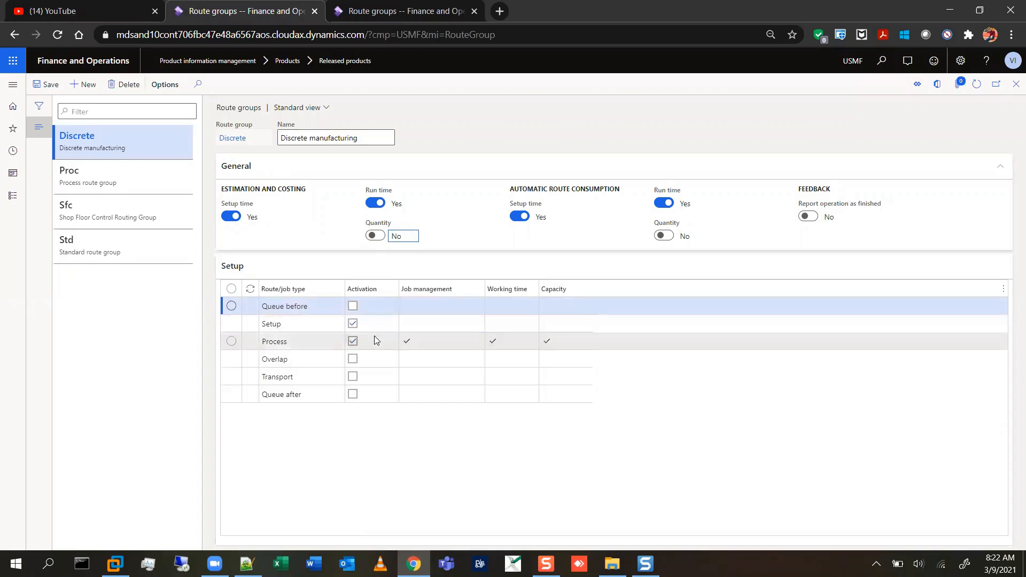
{"action": "left_click", "coordinate": [1014, 88]}
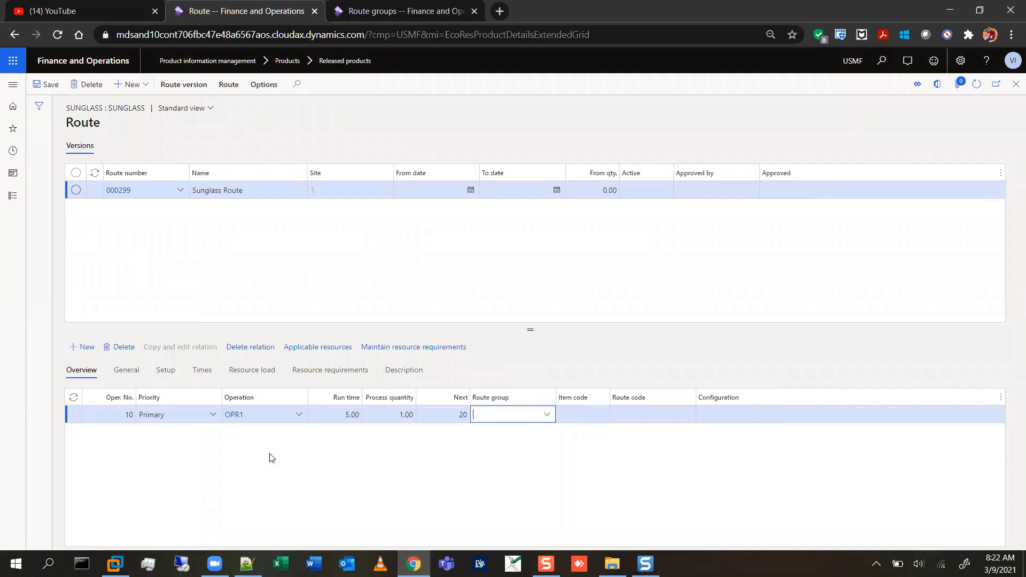
Step: Assign the Discrete manufacturing route group to operation 10
{"action": "left_click", "coordinate": [551, 416]}
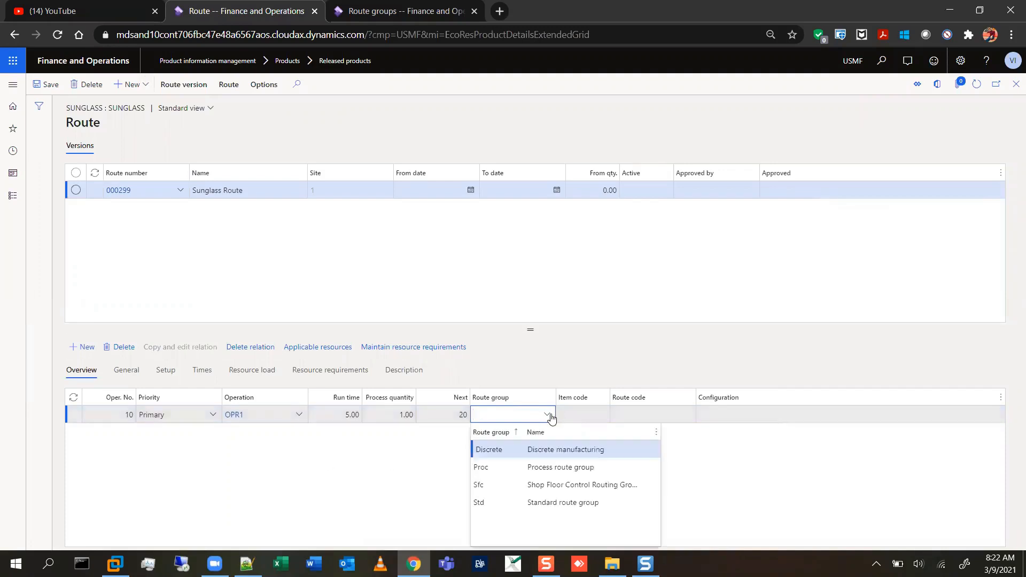
{"action": "left_click", "coordinate": [548, 450]}
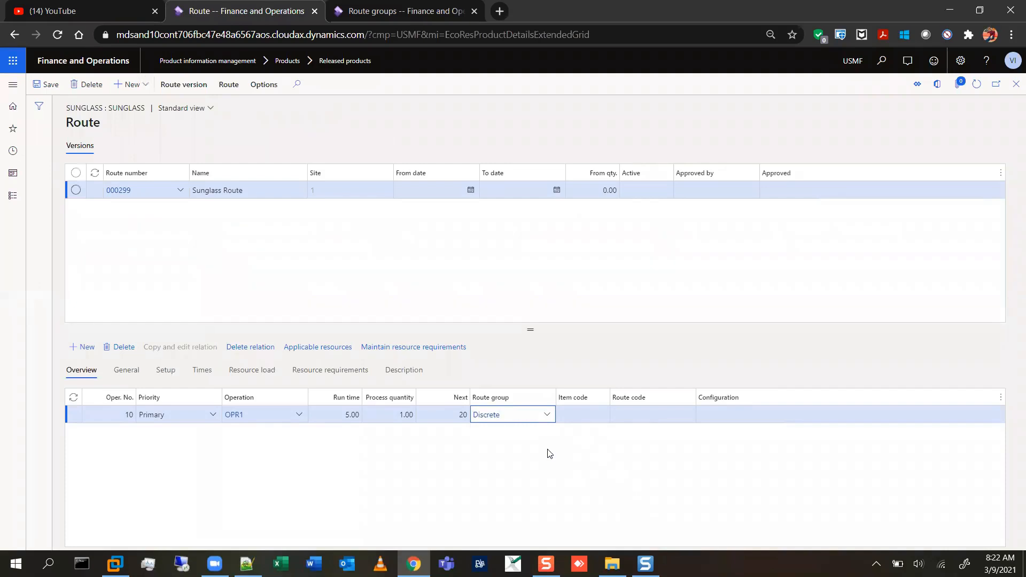
{"action": "key", "text": "Tab"}
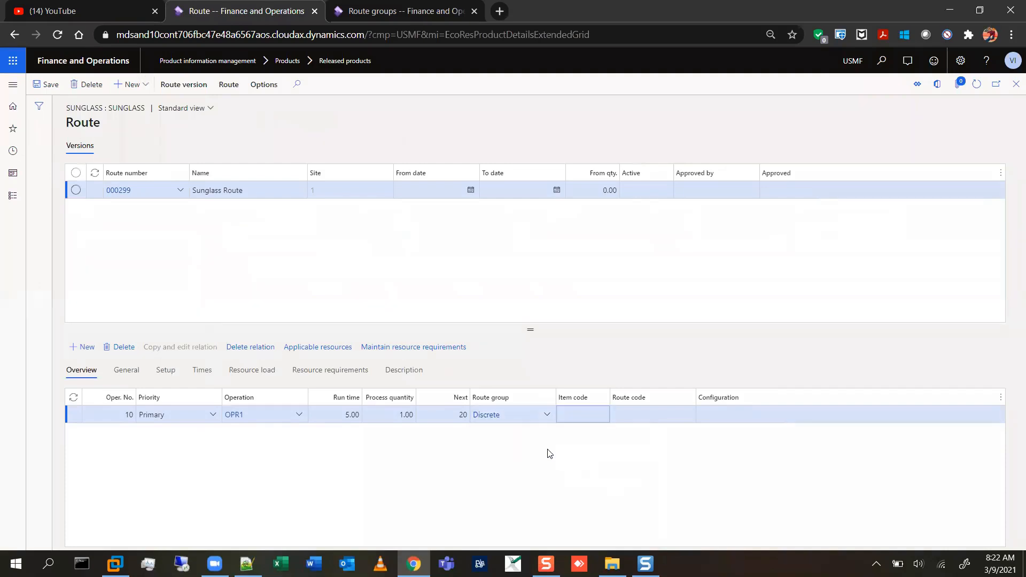
Step: Review operation 10's General and Setup tabs, then bring the Notepad++ notes forward
{"action": "left_click", "coordinate": [126, 370]}
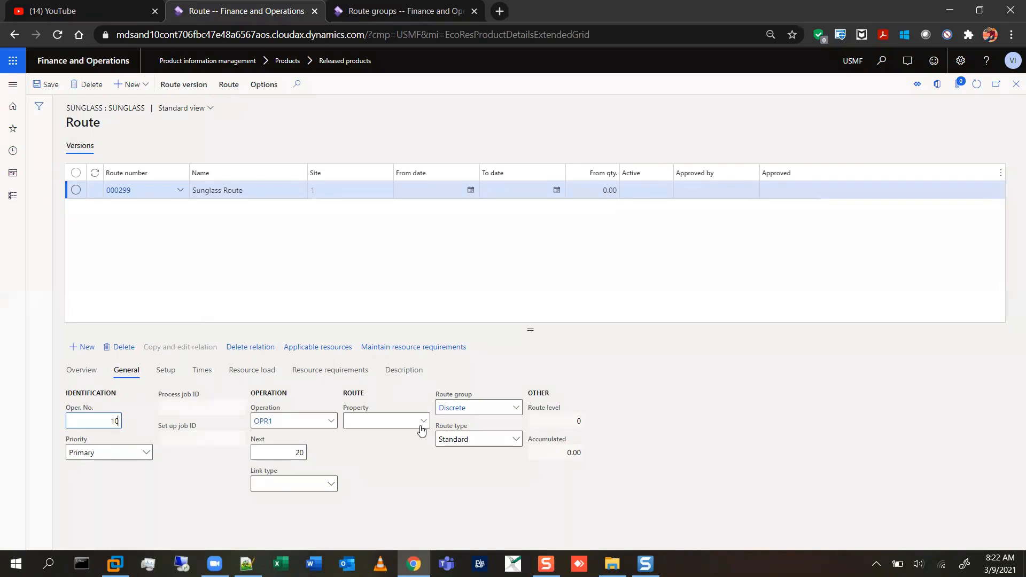
{"action": "left_click", "coordinate": [171, 376]}
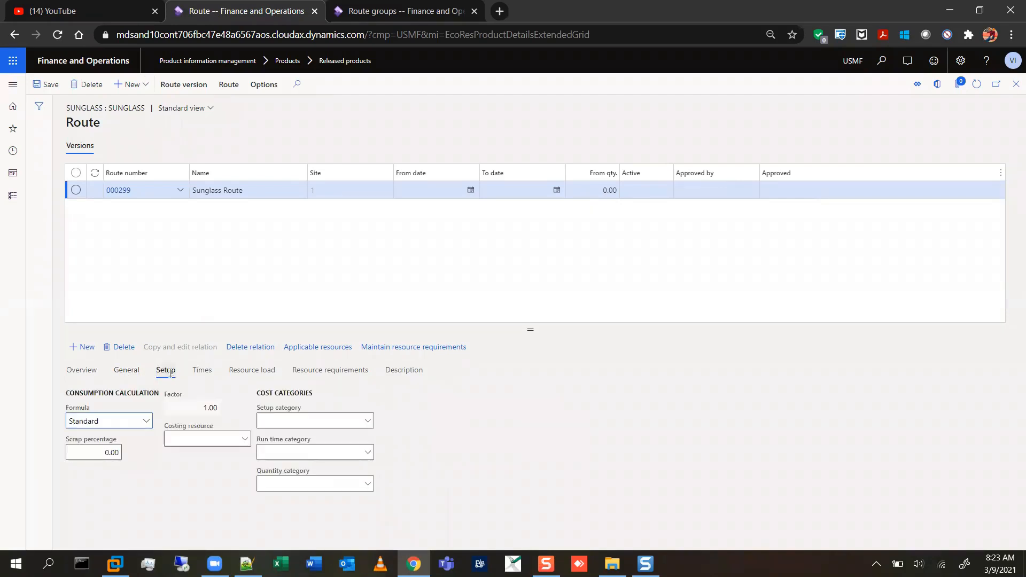
{"action": "left_click", "coordinate": [246, 563]}
{"action": "left_click", "coordinate": [173, 179]}
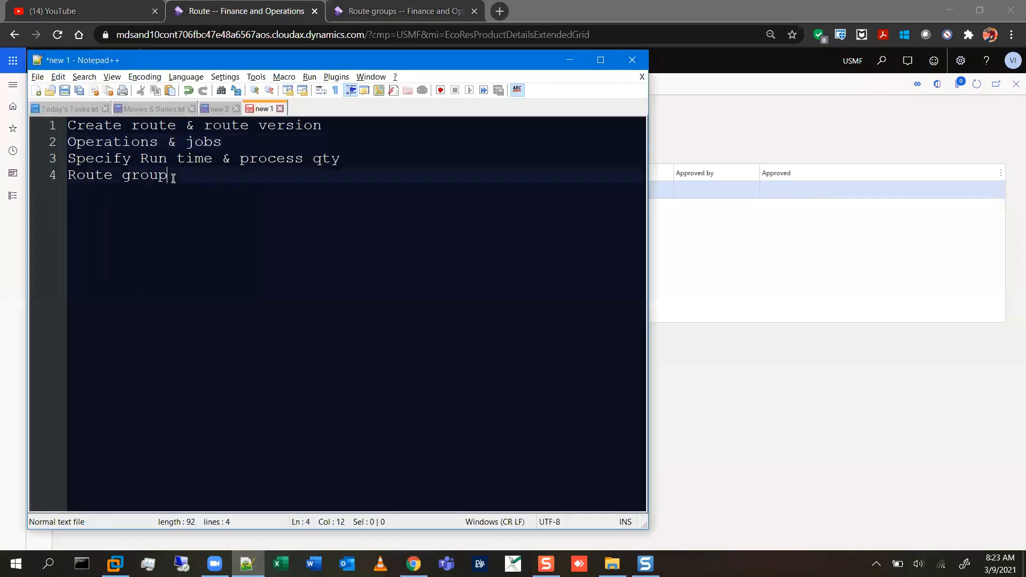
Step: Add 'Cost category' as line 5 of the notes and switch back to the Route page
{"action": "key", "text": "Return"}
{"action": "type", "text": "Cost "}
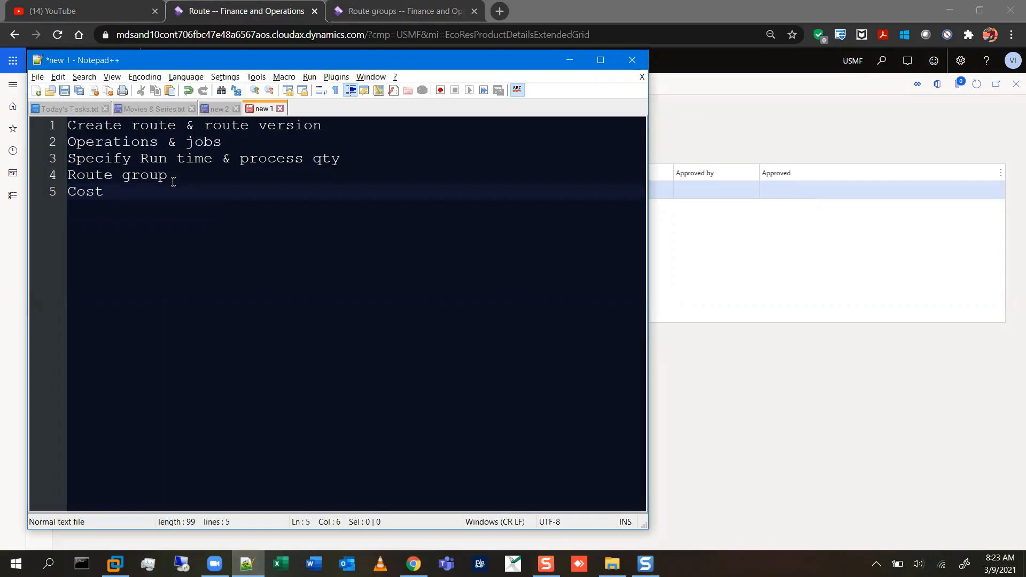
{"action": "type", "text": "categor"}
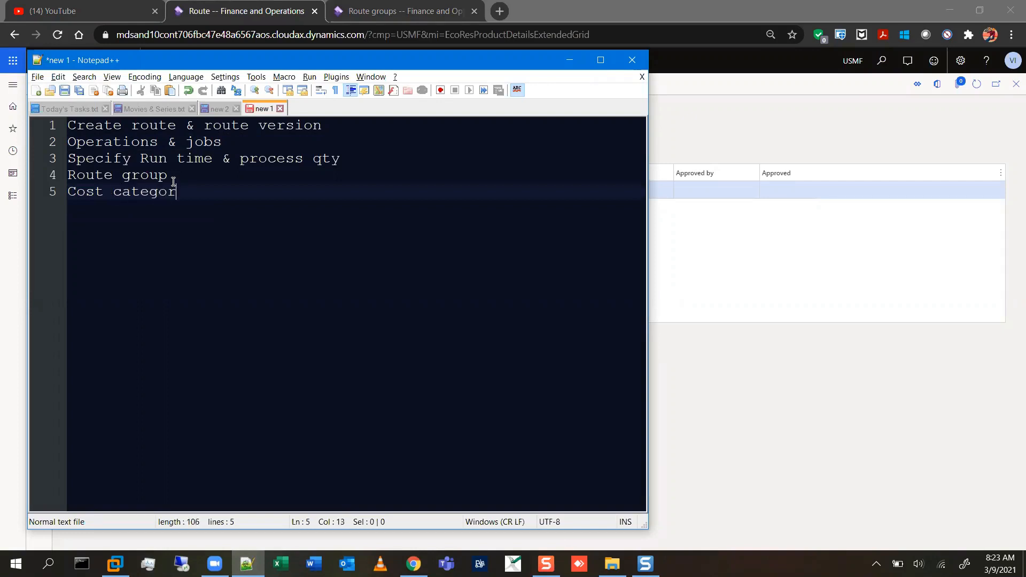
{"action": "type", "text": "y"}
{"action": "key", "text": "alt+Tab"}
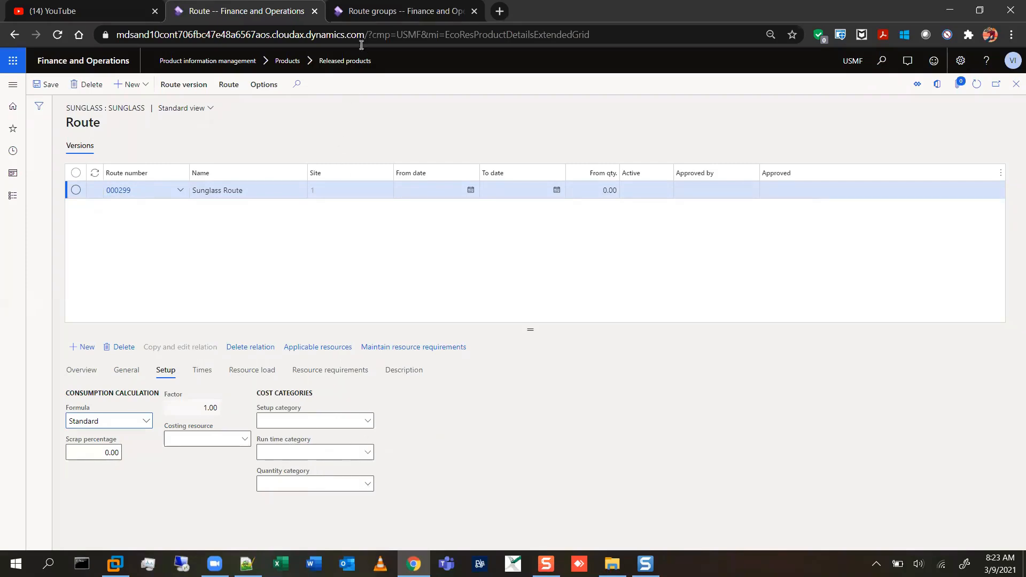
Step: Open Shared categories and start a new category with ID 'Set up SunGlass'
{"action": "left_click", "coordinate": [374, 11]}
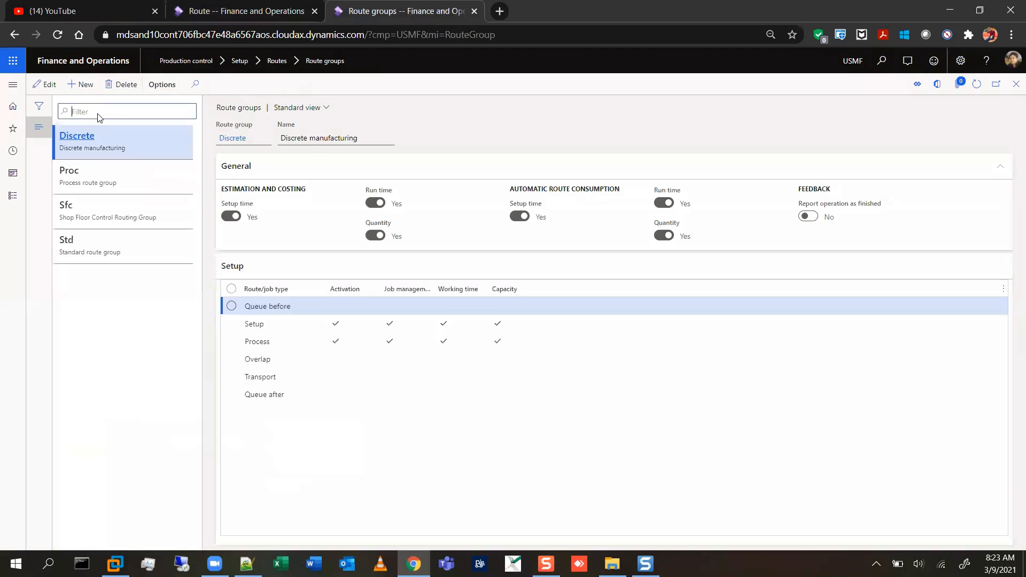
{"action": "left_click", "coordinate": [13, 85]}
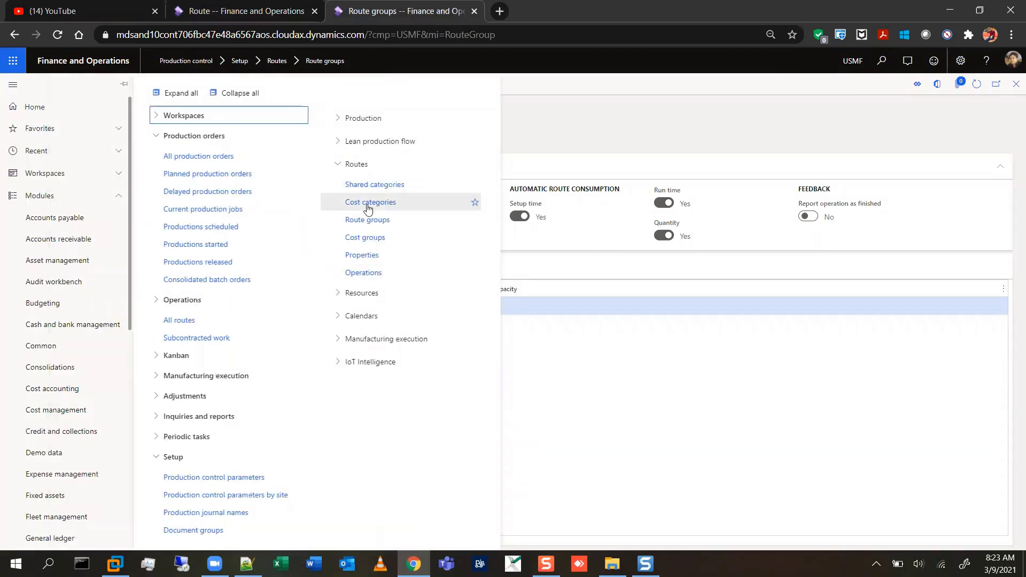
{"action": "left_click", "coordinate": [384, 186]}
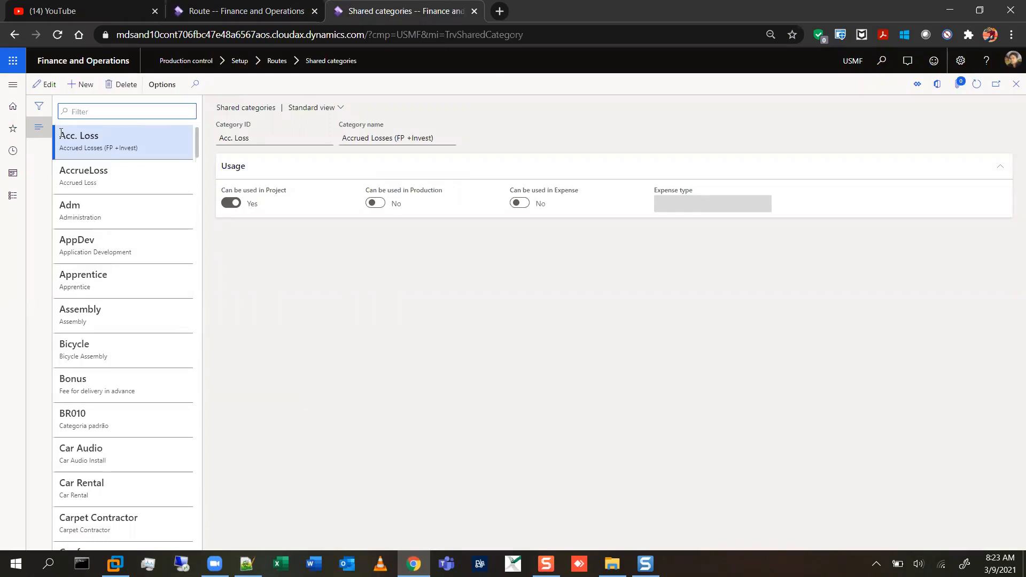
{"action": "key", "text": "alt+n"}
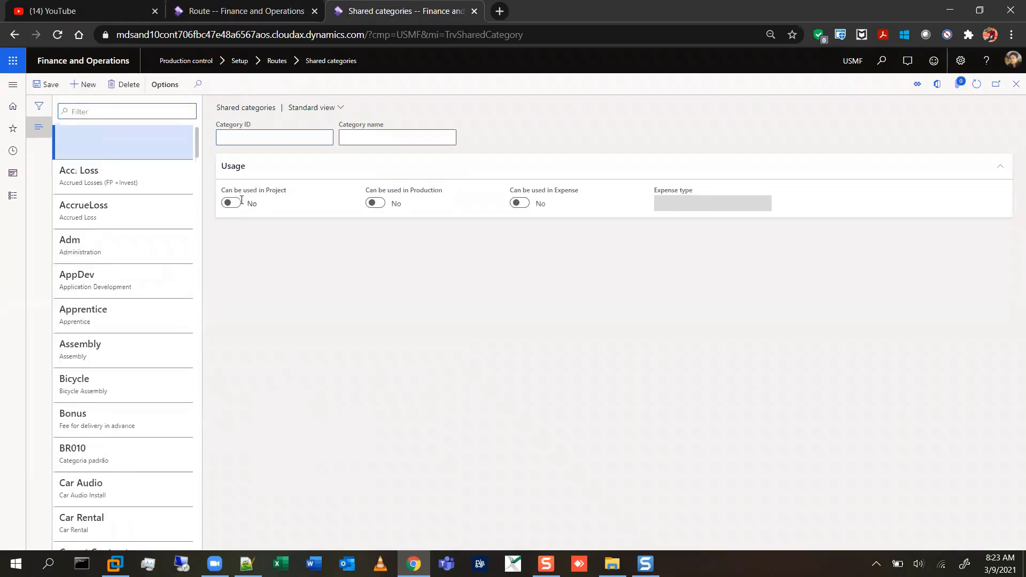
{"action": "key", "text": "ctrl+shift+Left"}
{"action": "key", "text": "ctrl+shift+Left"}
{"action": "key", "text": "ctrl+shift+Left"}
{"action": "key", "text": "Tab"}
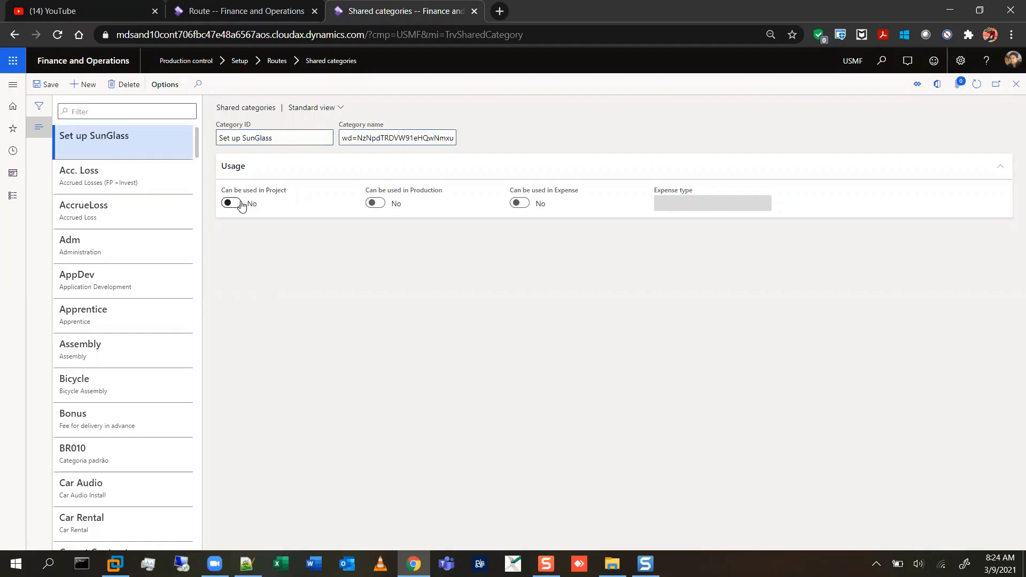
{"action": "key", "text": "ctrl+a"}
{"action": "key", "text": "BackSpace"}
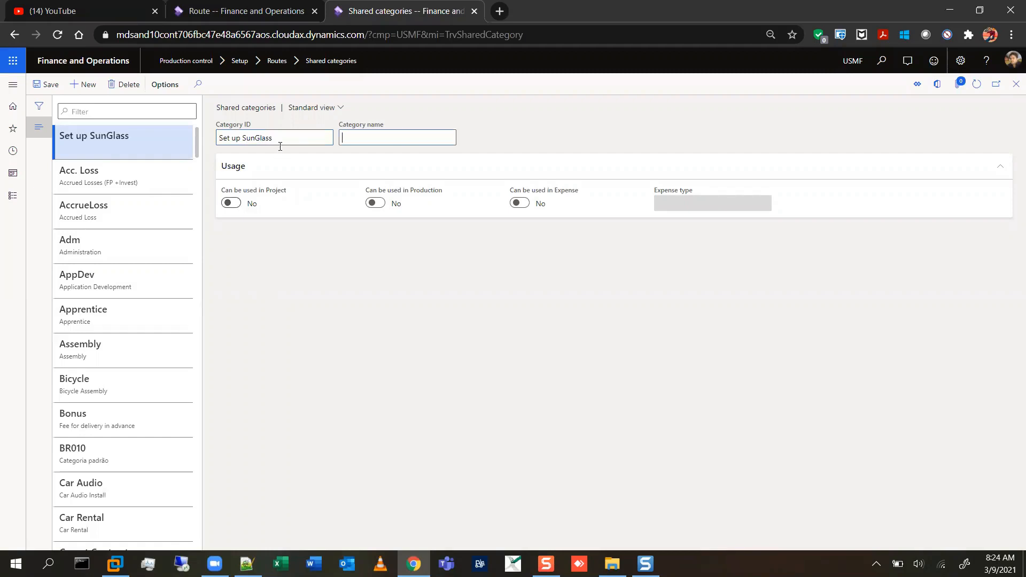
Step: Copy 'Set up SunGlass' into the category name and allow it in Production
{"action": "left_click_drag", "start_coordinate": [278, 140], "coordinate": [217, 139]}
{"action": "right_click", "coordinate": [231, 141]}
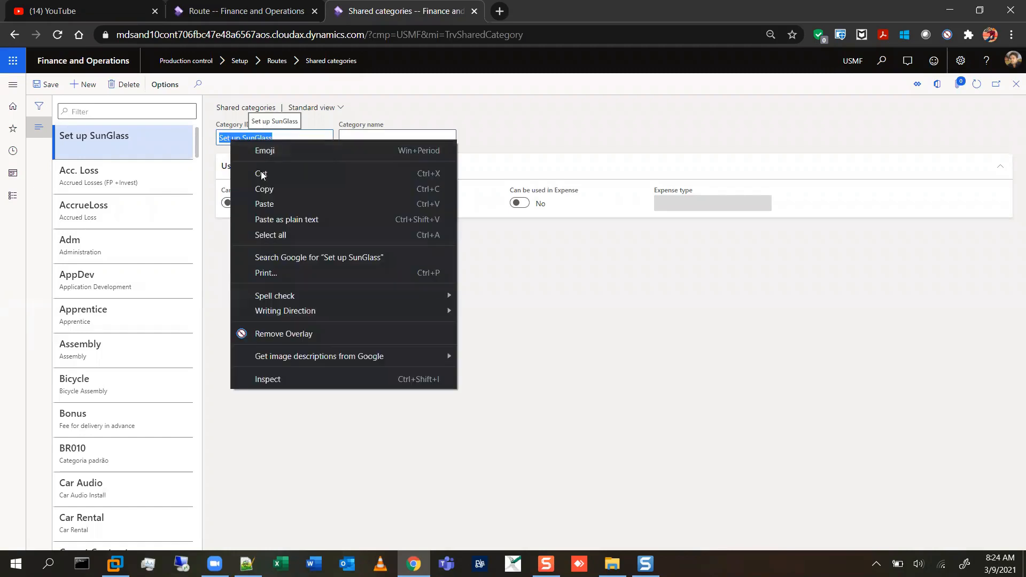
{"action": "left_click", "coordinate": [260, 188]}
{"action": "left_click", "coordinate": [354, 139]}
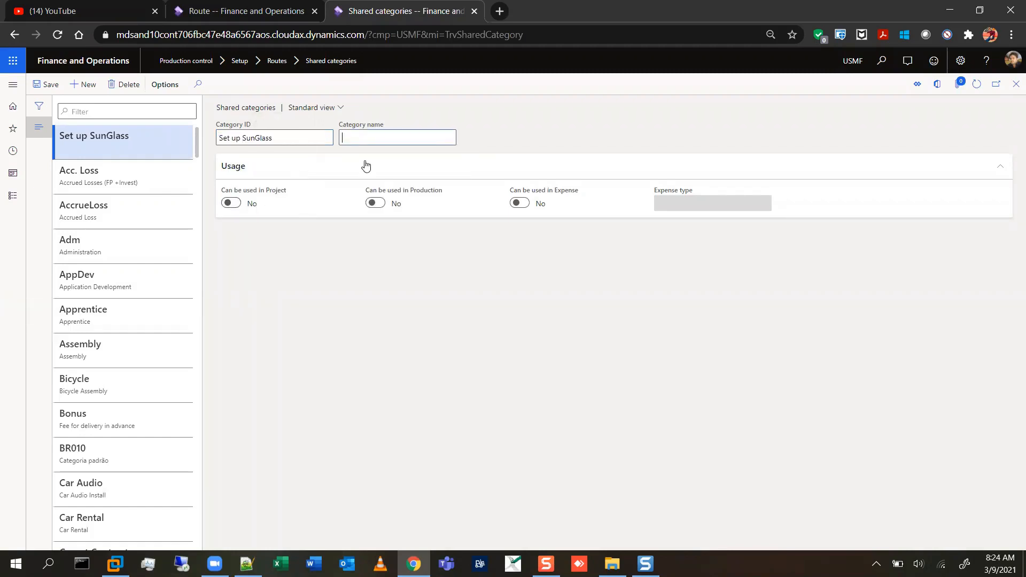
{"action": "key", "text": "ctrl+v"}
{"action": "left_click", "coordinate": [376, 204]}
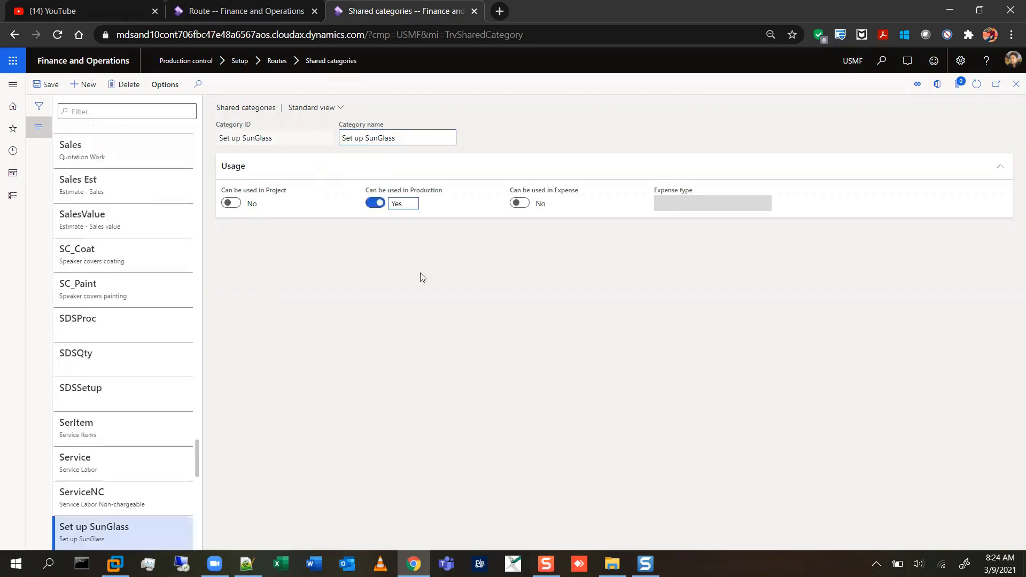
Step: Create and save category SunglassAsmbl, named SunglassAsmbl, enabled for Production
{"action": "left_click", "coordinate": [87, 86]}
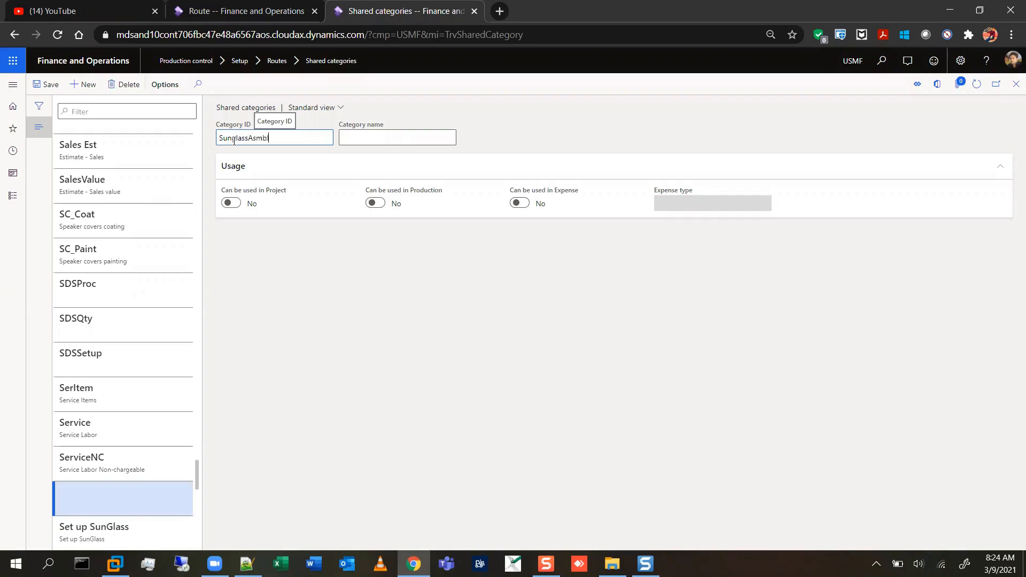
{"action": "double_click", "coordinate": [289, 141]}
{"action": "right_click", "coordinate": [251, 138]}
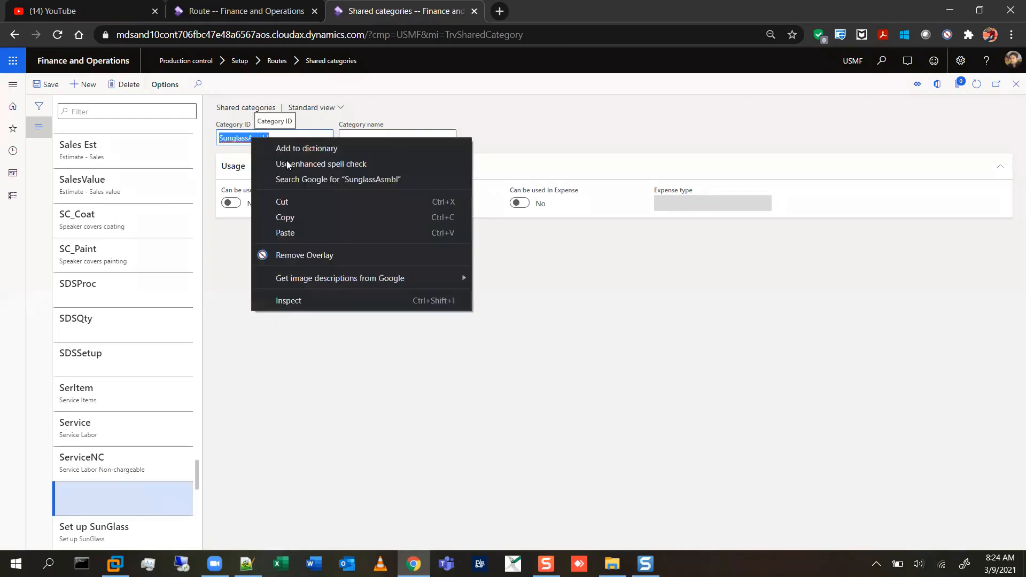
{"action": "left_click", "coordinate": [319, 216]}
{"action": "left_click", "coordinate": [357, 138]}
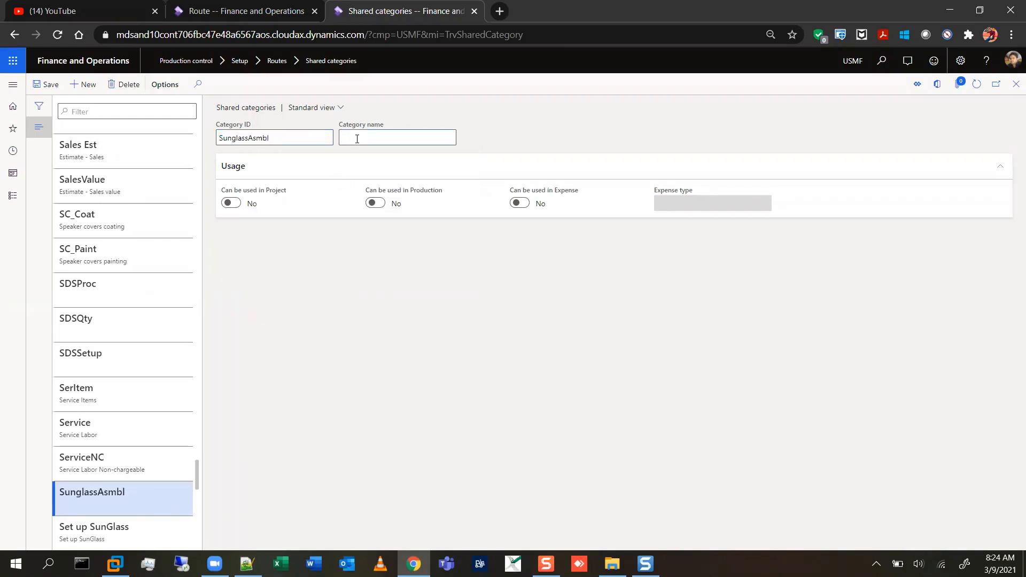
{"action": "key", "text": "ctrl+v"}
{"action": "left_click", "coordinate": [375, 202]}
{"action": "left_click", "coordinate": [44, 84]}
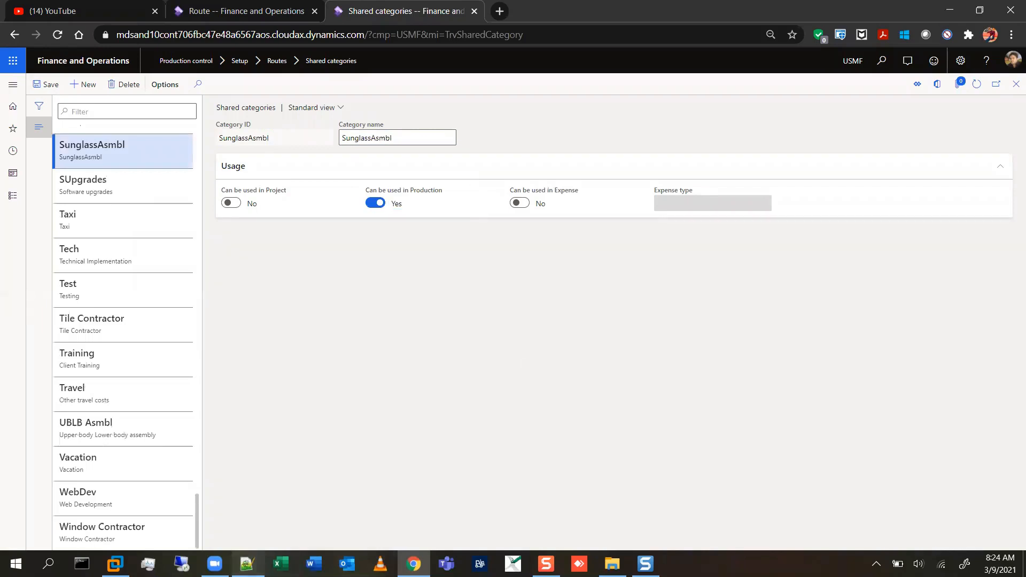
{"action": "left_click", "coordinate": [246, 564]}
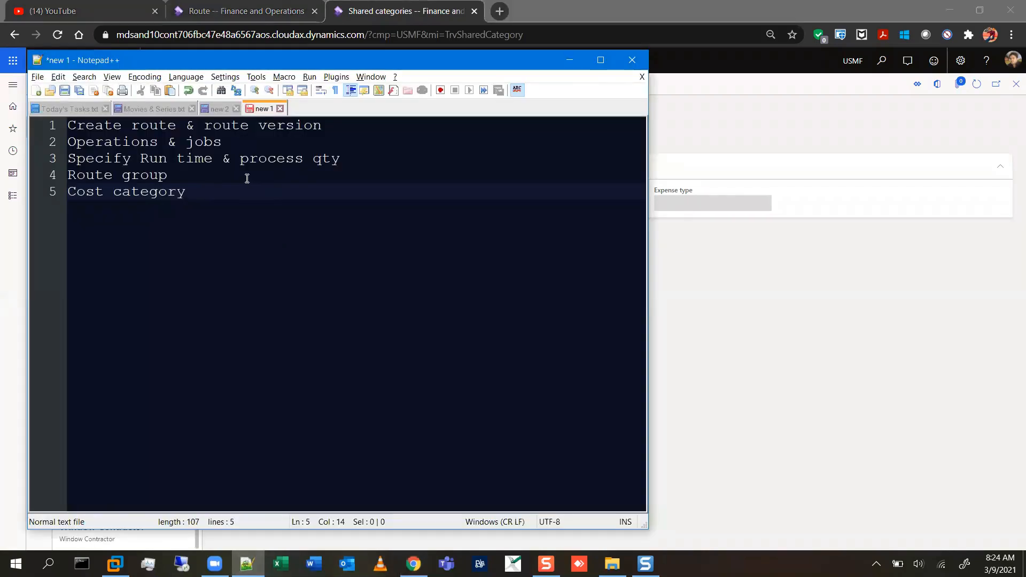
Step: Add a new 'Costing' line below Route group in the Notepad++ notes
{"action": "left_click", "coordinate": [247, 178]}
{"action": "key", "text": "Return"}
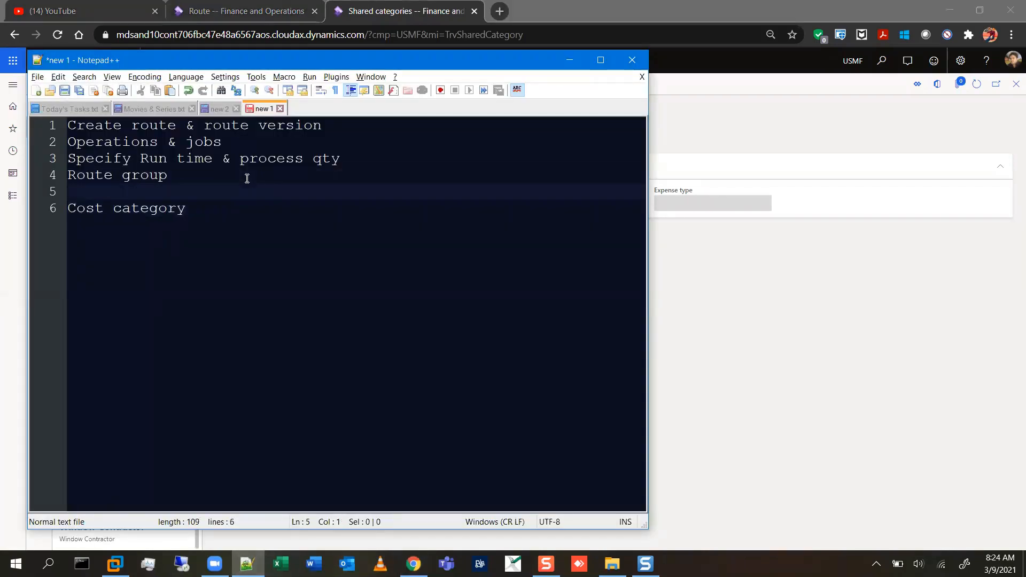
{"action": "key", "text": "Return"}
{"action": "type", "text": "Sar"}
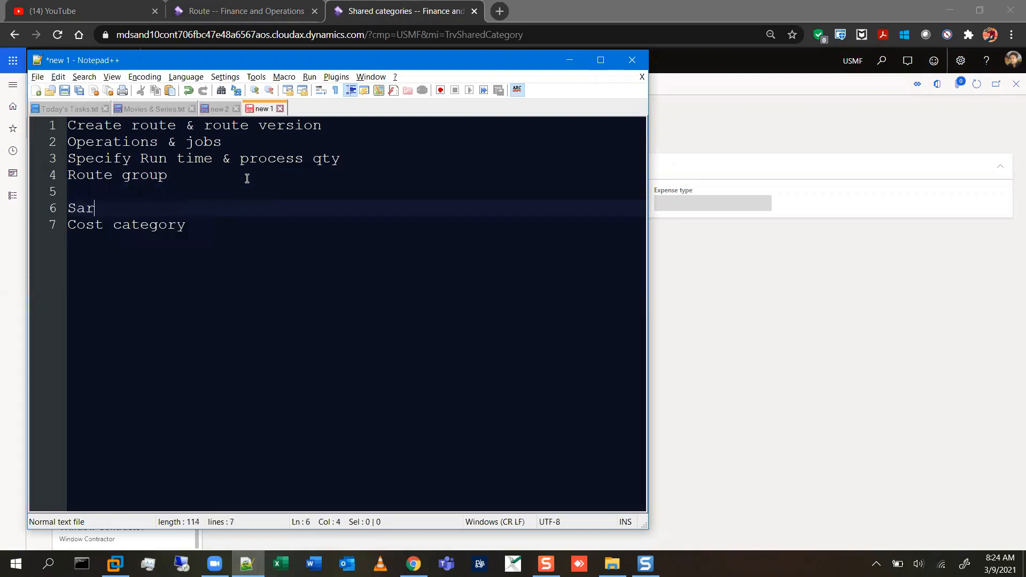
{"action": "key", "text": "BackSpace"}
{"action": "key", "text": "BackSpace"}
{"action": "key", "text": "BackSpace"}
{"action": "type", "text": "Cost"}
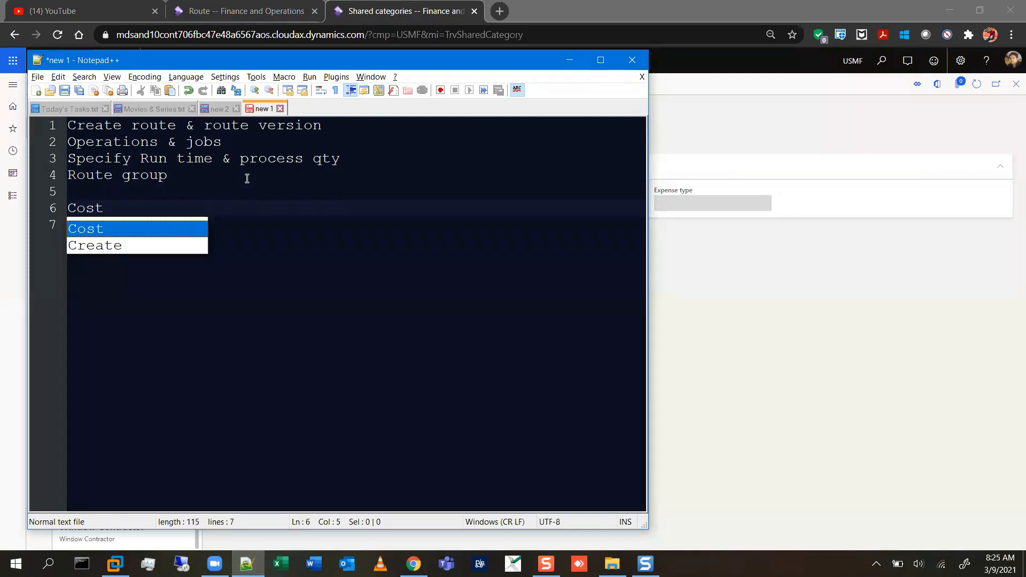
{"action": "type", "text": "ing"}
{"action": "key", "text": "Down"}
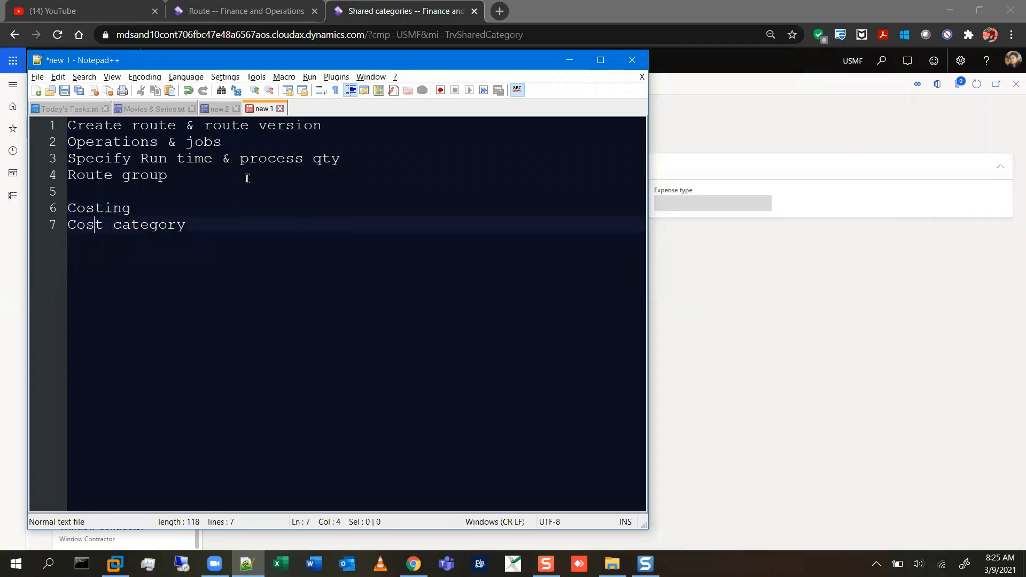
Step: Join Cost category onto it as 'Costing : Shared category, Cost category', then return to Finance and Operations
{"action": "key", "text": "BackSpace"}
{"action": "type", "text": ":Cost category"}
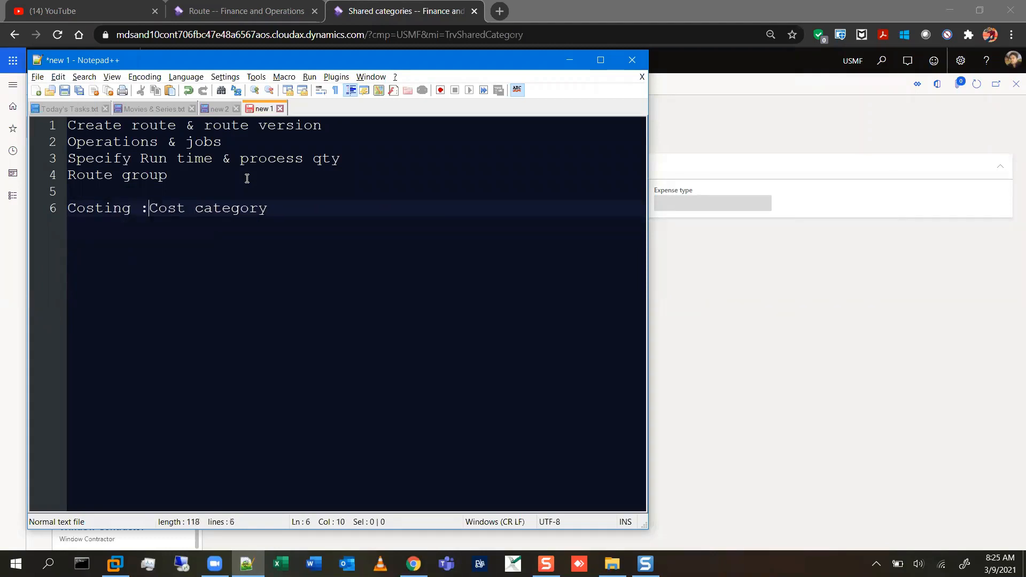
{"action": "key", "text": "Right"}
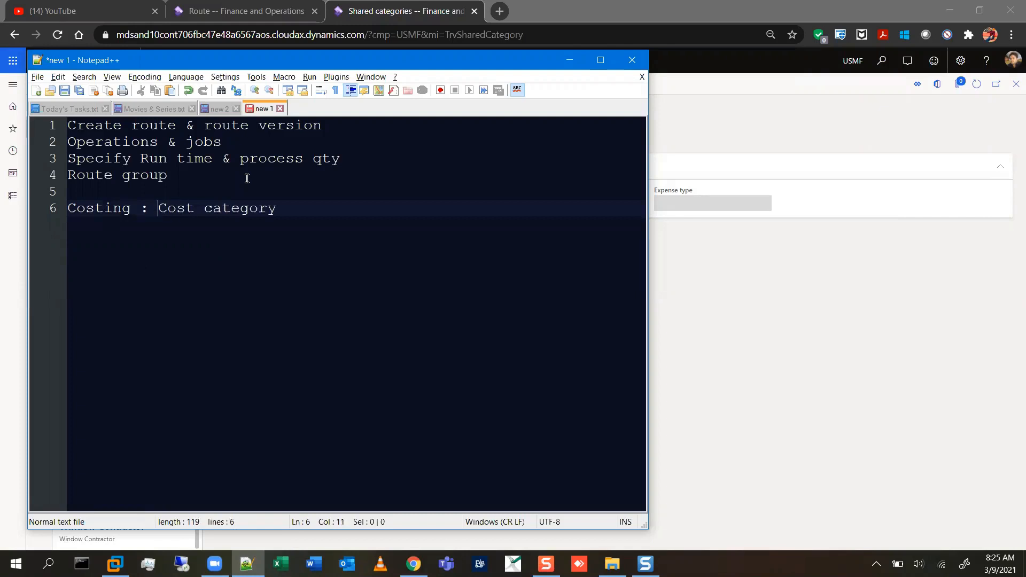
{"action": "type", "text": "Shar"}
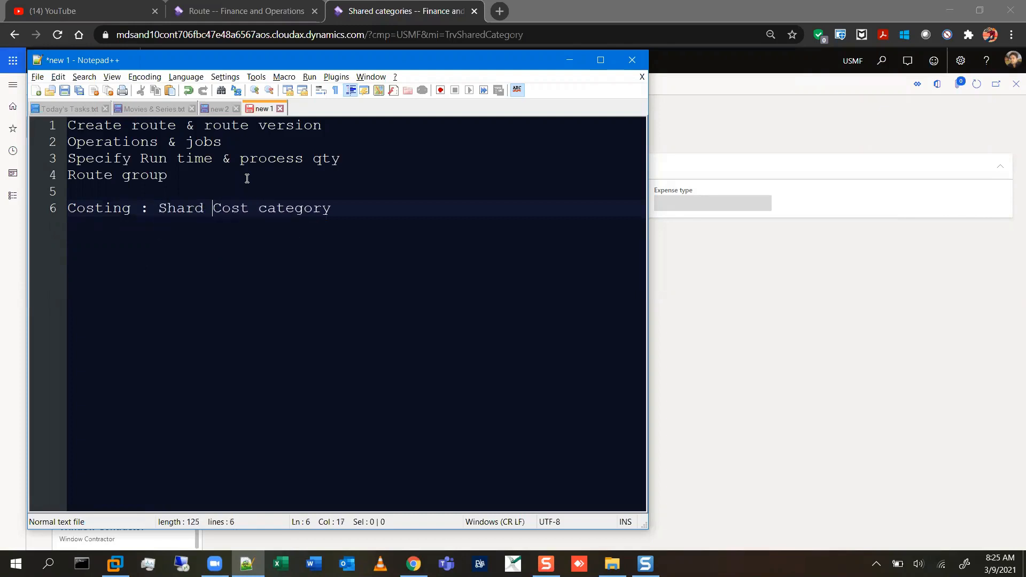
{"action": "type", "text": "ed "}
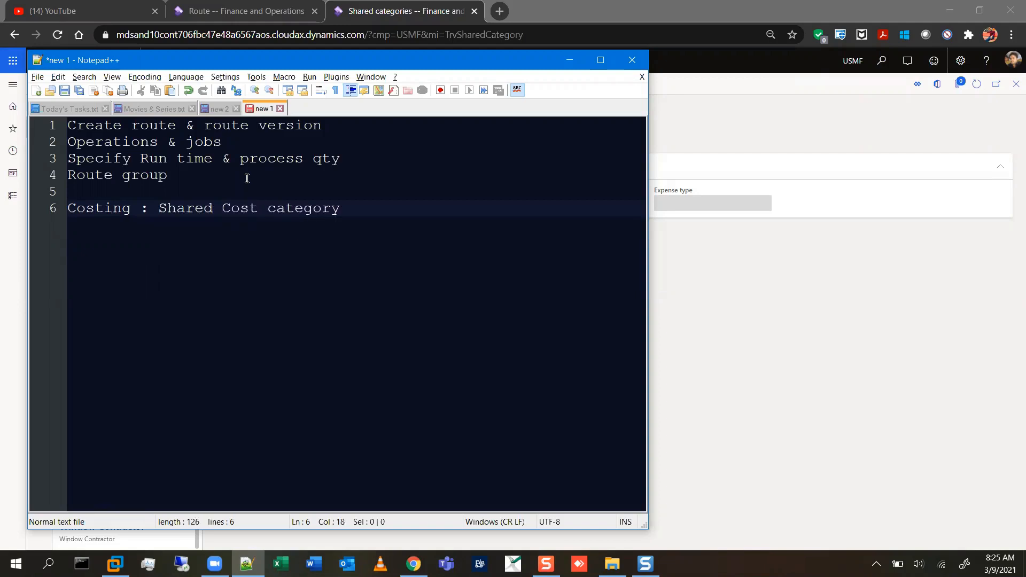
{"action": "type", "text": "cat"}
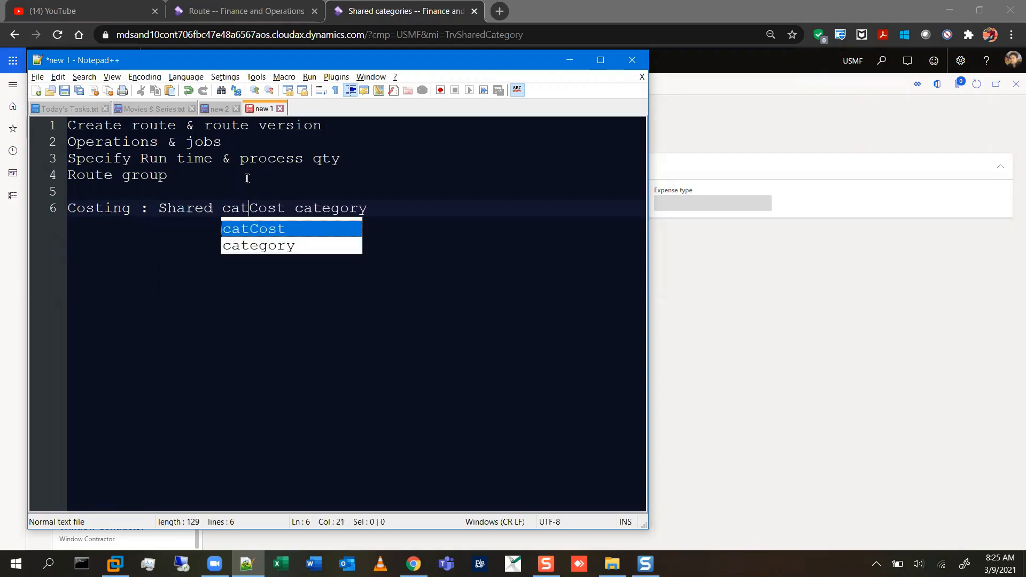
{"action": "key", "text": "Down"}
{"action": "key", "text": "Return"}
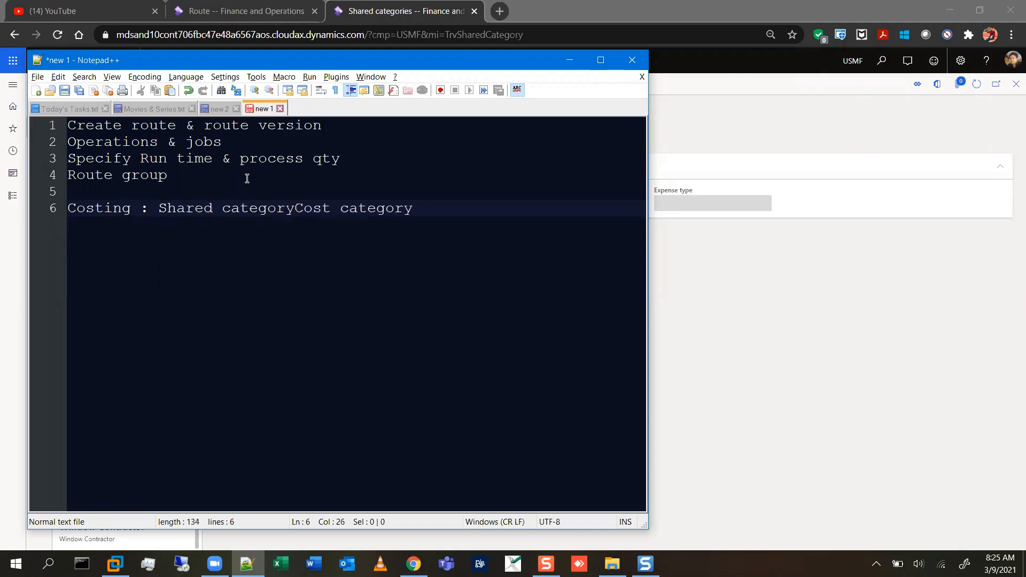
{"action": "type", "text": ","}
{"action": "key", "text": "alt+Tab"}
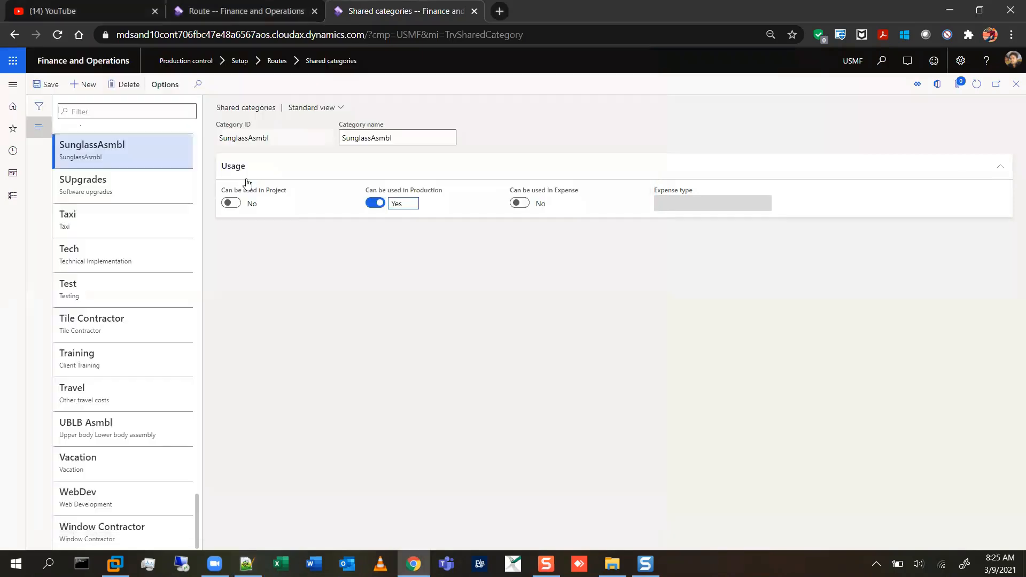
Step: Go to Production control > Routes > Cost categories and start a new record with Alt+N
{"action": "left_click", "coordinate": [7, 88]}
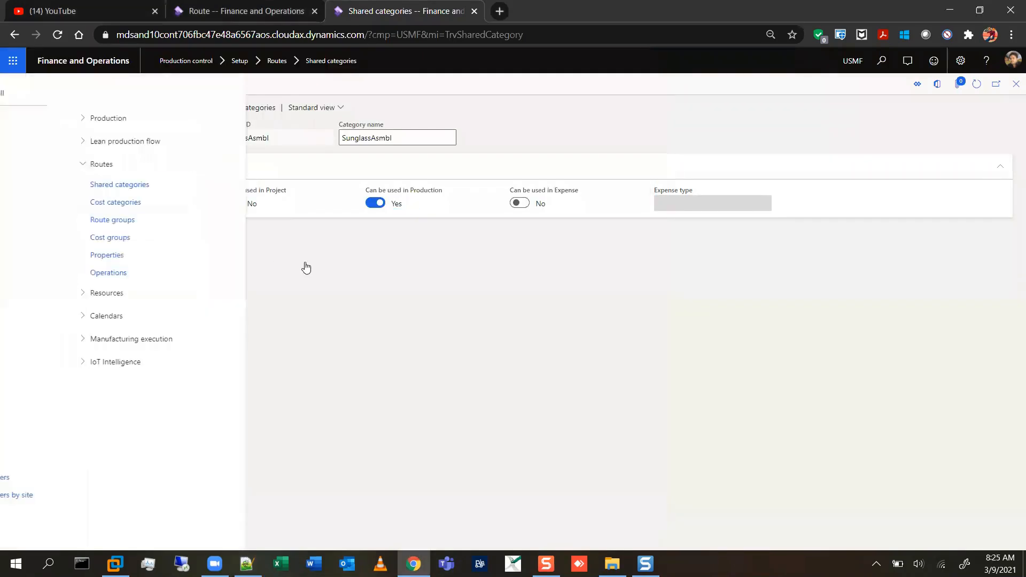
{"action": "left_click", "coordinate": [380, 205]}
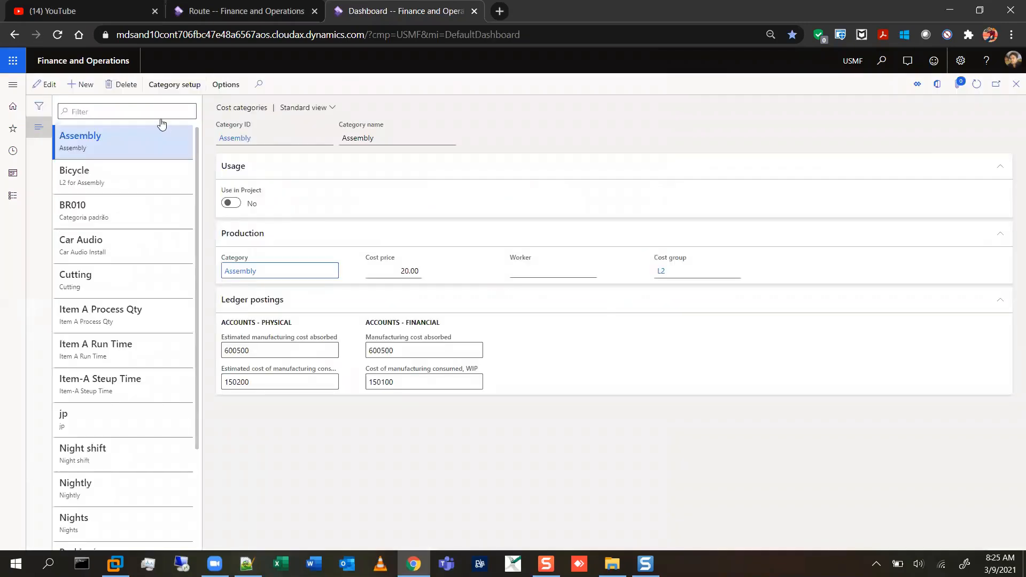
{"action": "key", "text": "alt+n"}
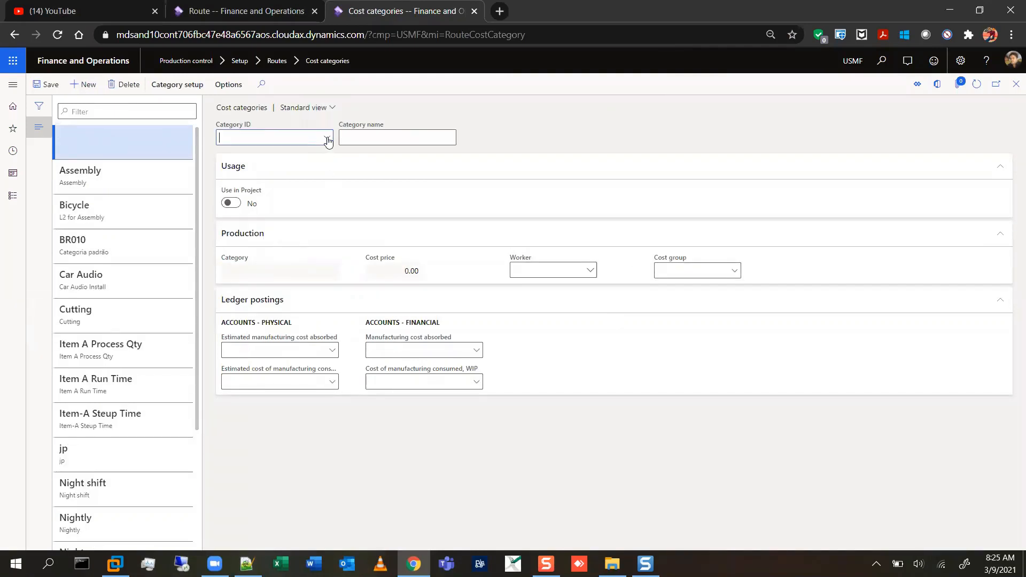
Step: Pick Set up SunGlass as the category ID and save the new cost category
{"action": "left_click", "coordinate": [328, 139]}
{"action": "scroll", "coordinate": [340, 207], "scroll_direction": "down", "scroll_amount": 5}
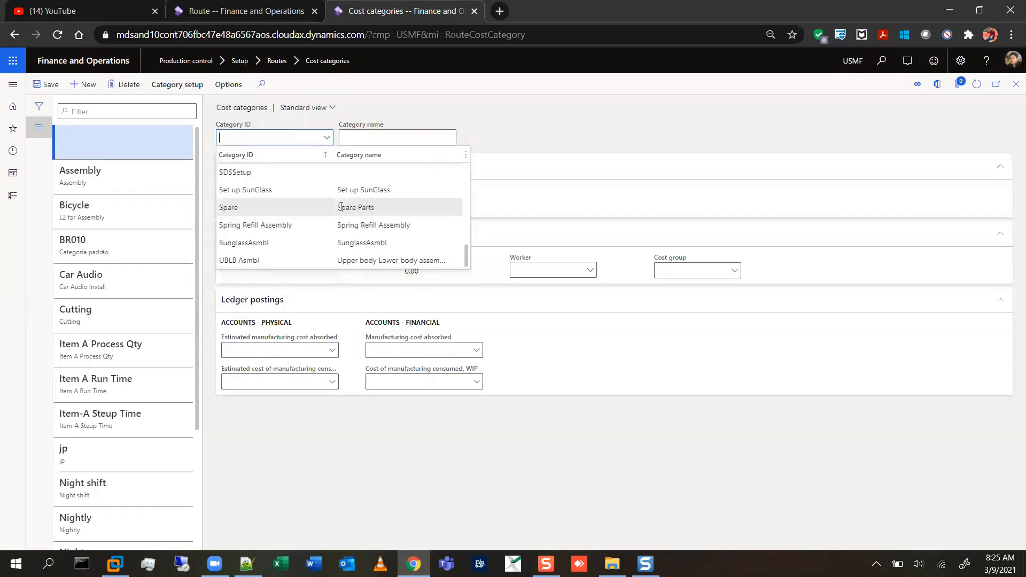
{"action": "left_click", "coordinate": [269, 190]}
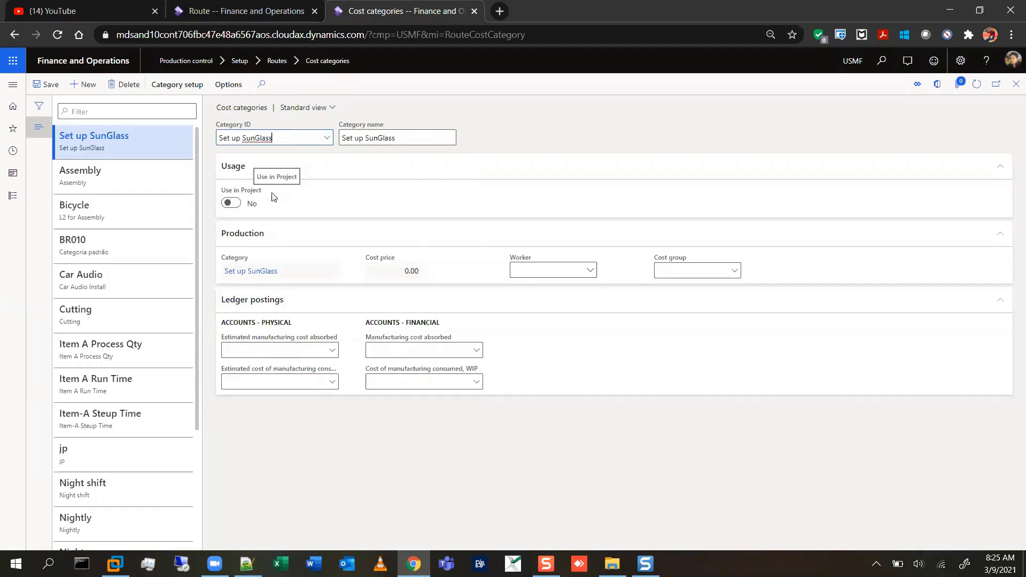
{"action": "left_click", "coordinate": [47, 84]}
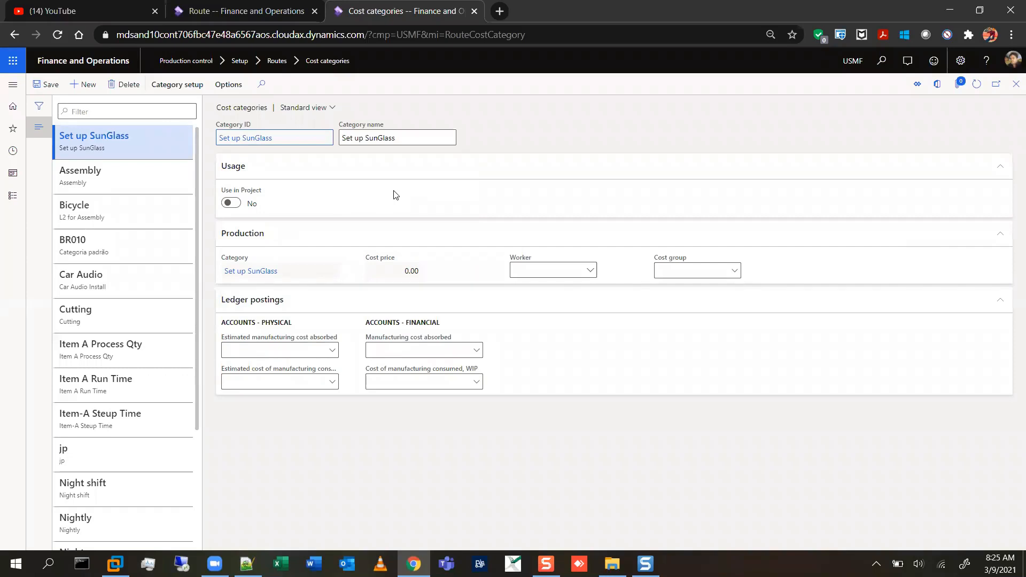
{"action": "left_click", "coordinate": [171, 86]}
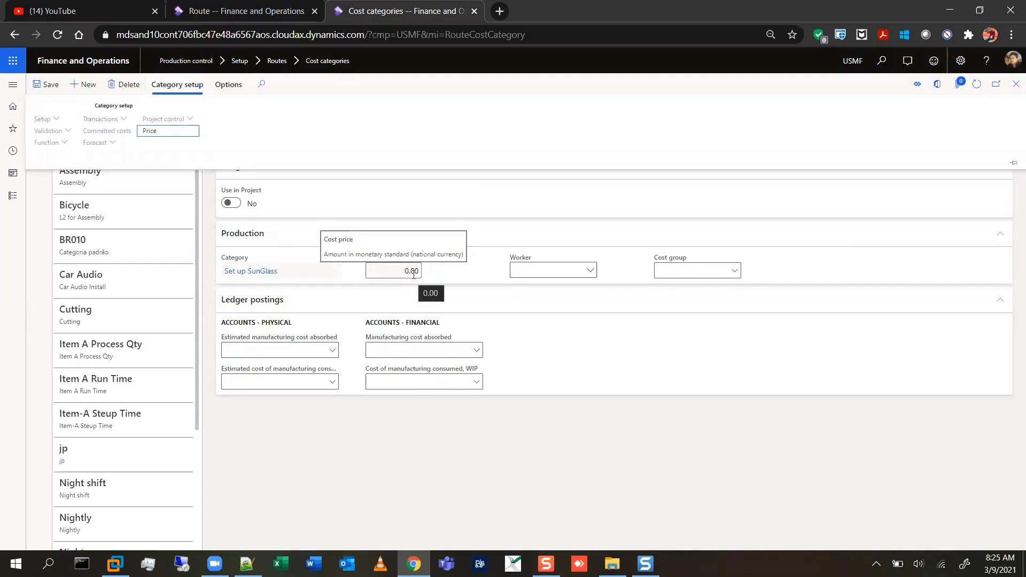
Step: Enter, save and activate a 3.00 price for Set up SunGlass, version 10, site 1
{"action": "left_click", "coordinate": [153, 131]}
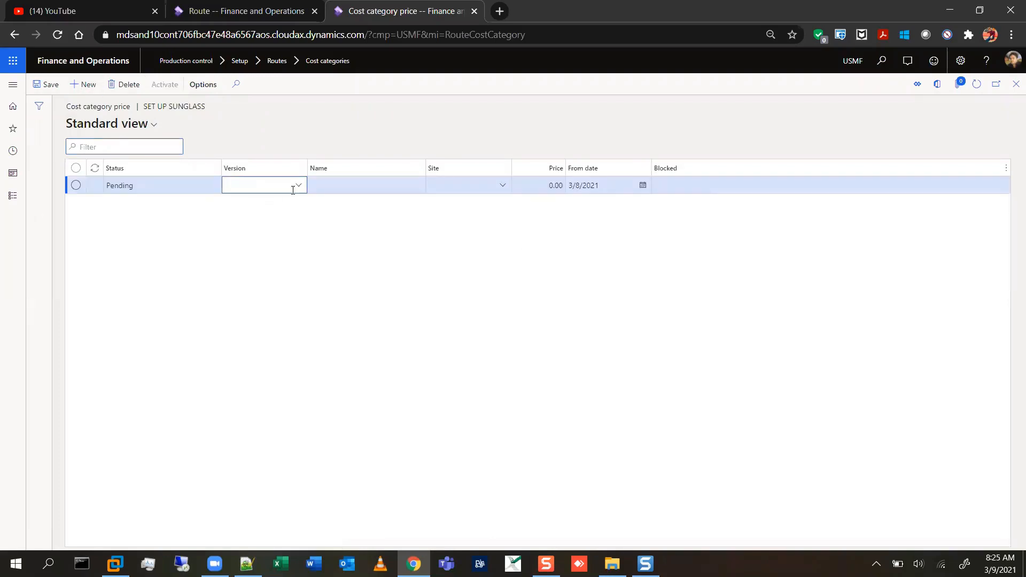
{"action": "left_click", "coordinate": [299, 185]}
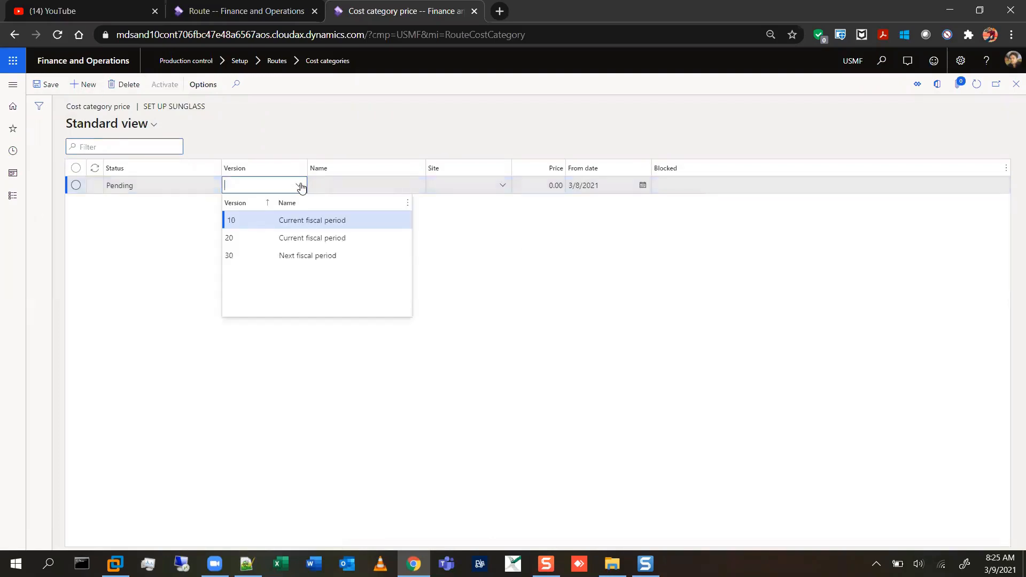
{"action": "left_click", "coordinate": [440, 185]}
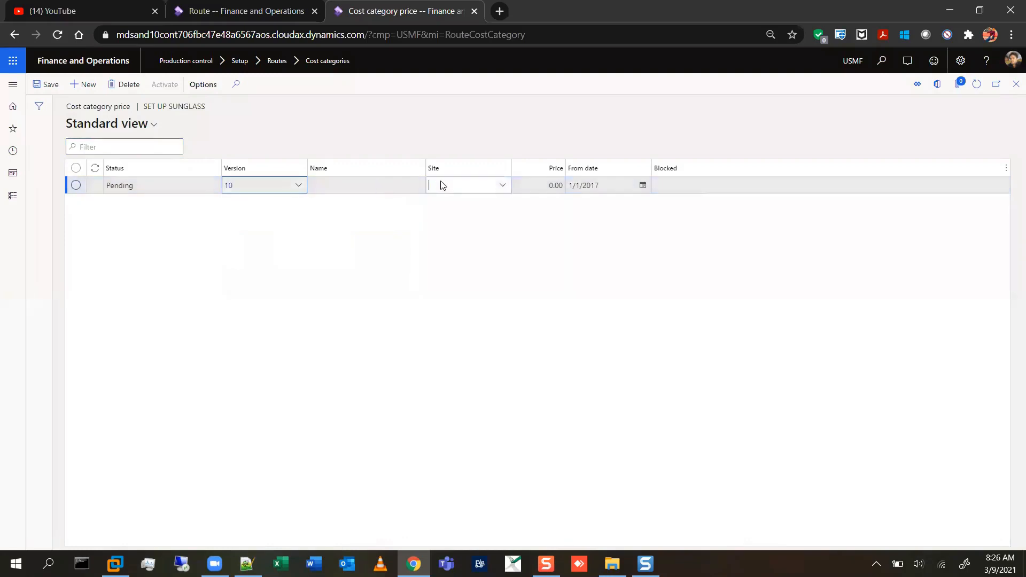
{"action": "key", "text": "Tab"}
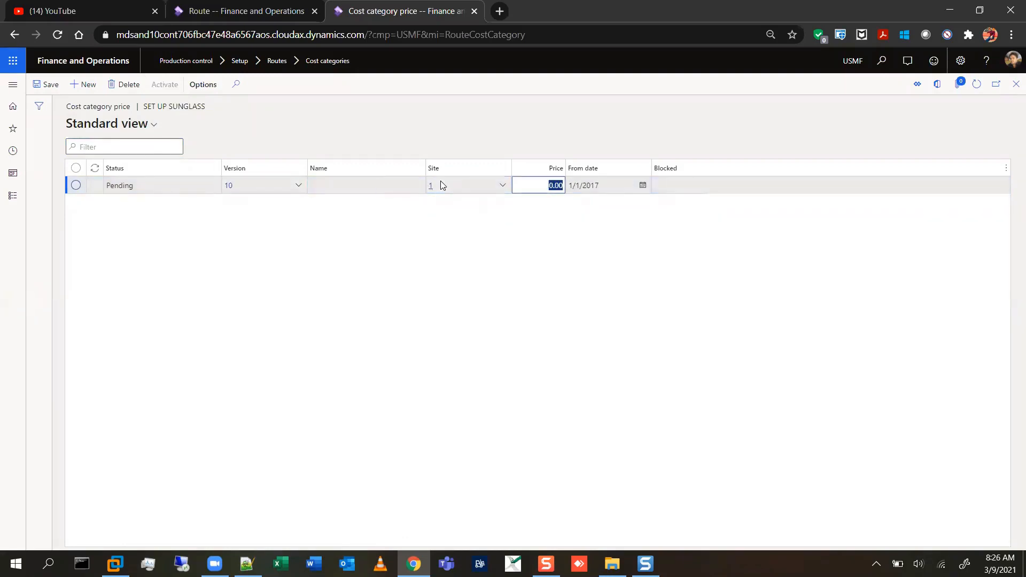
{"action": "type", "text": "3"}
{"action": "key", "text": "Tab"}
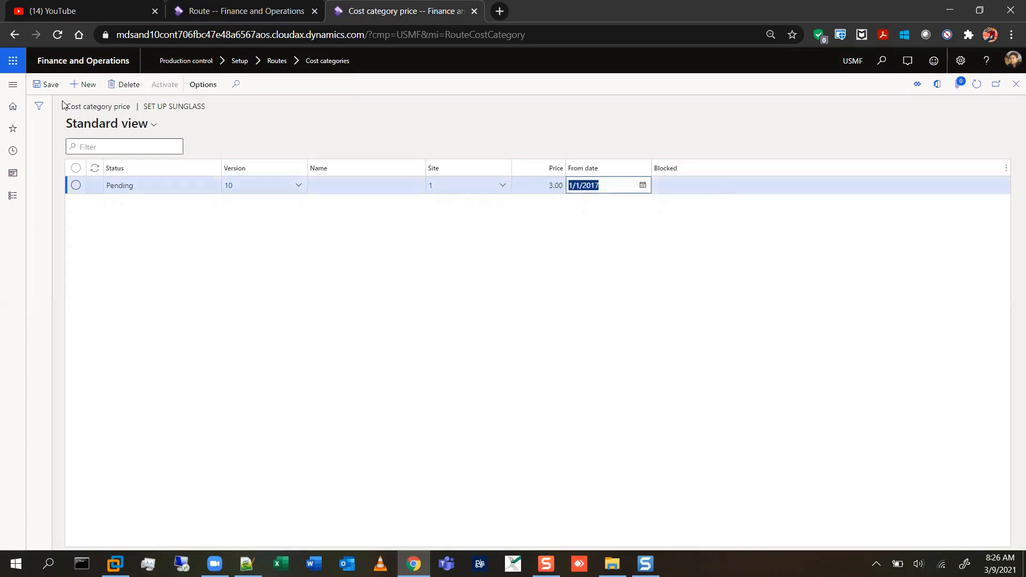
{"action": "left_click", "coordinate": [47, 85]}
{"action": "left_click", "coordinate": [163, 86]}
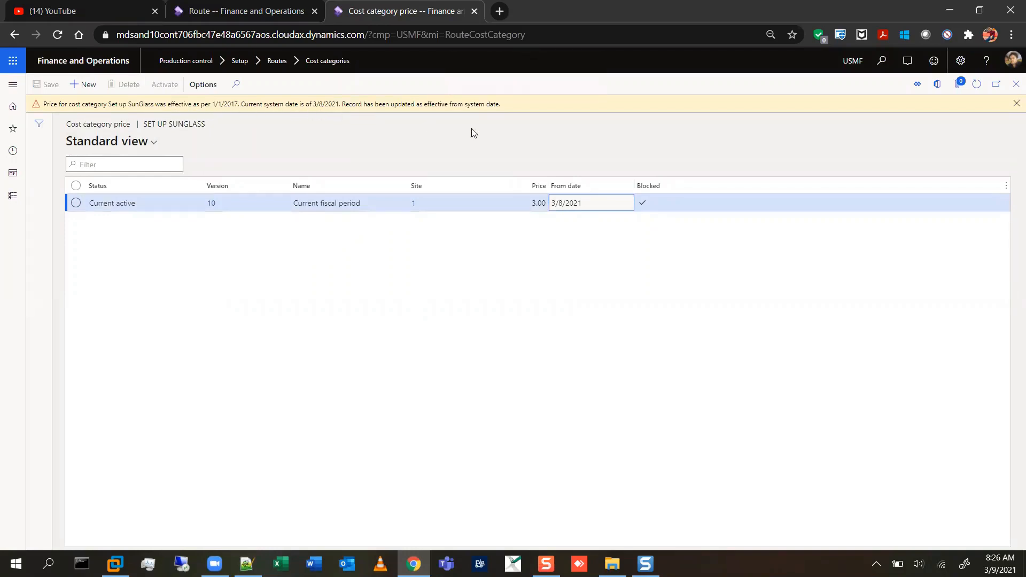
{"action": "left_click", "coordinate": [1016, 104]}
{"action": "left_click", "coordinate": [1016, 86]}
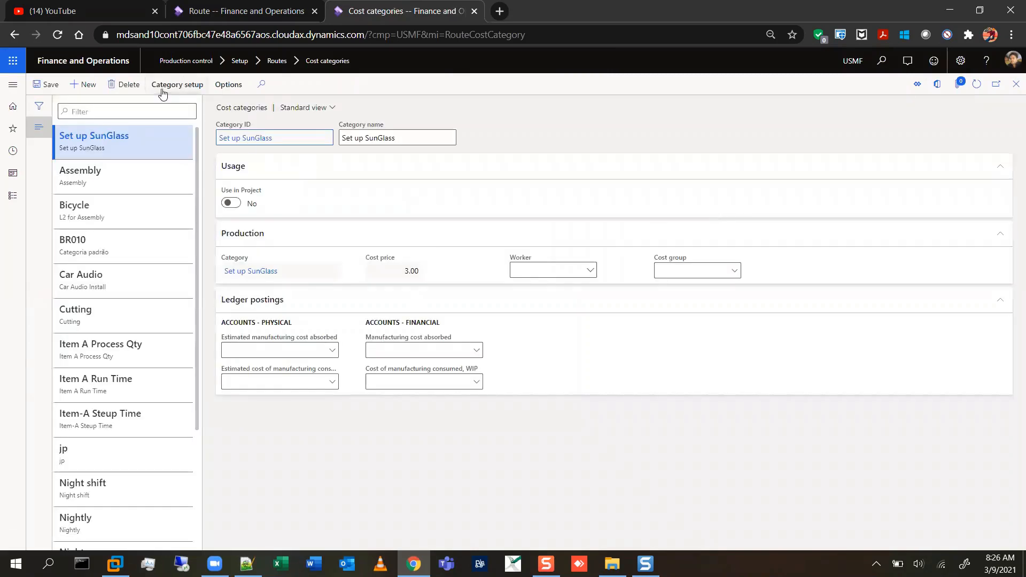
Step: Review the costing version's general, recording and calculation settings, then close the price list
{"action": "left_click", "coordinate": [166, 87]}
{"action": "left_click", "coordinate": [158, 133]}
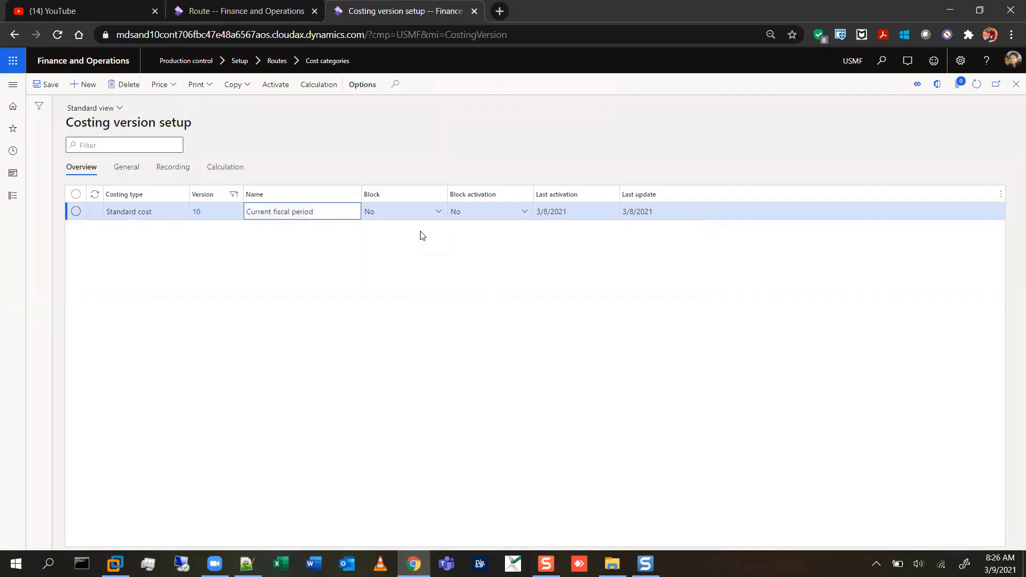
{"action": "left_click", "coordinate": [127, 167]}
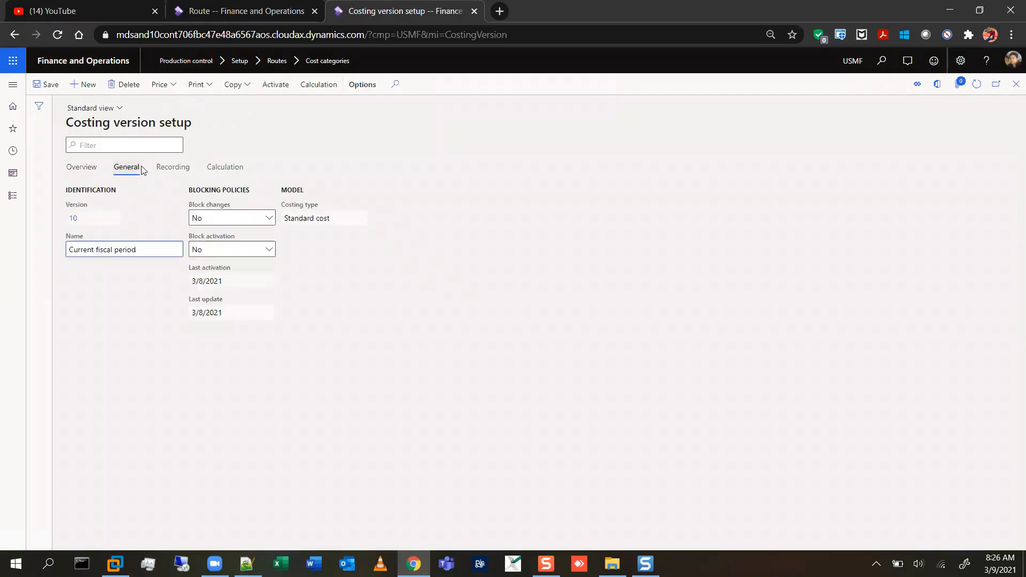
{"action": "left_click", "coordinate": [172, 166]}
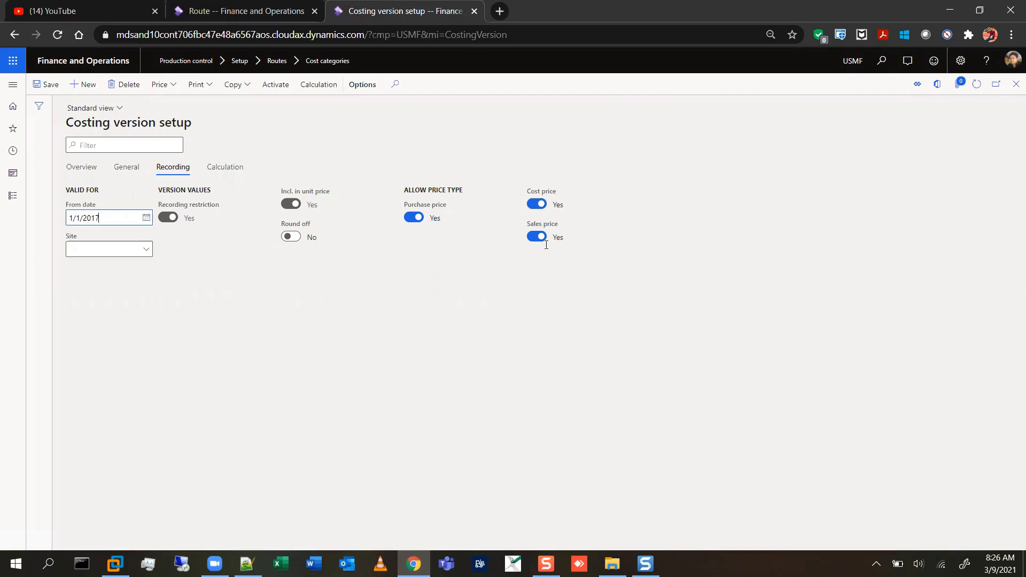
{"action": "left_click", "coordinate": [222, 166]}
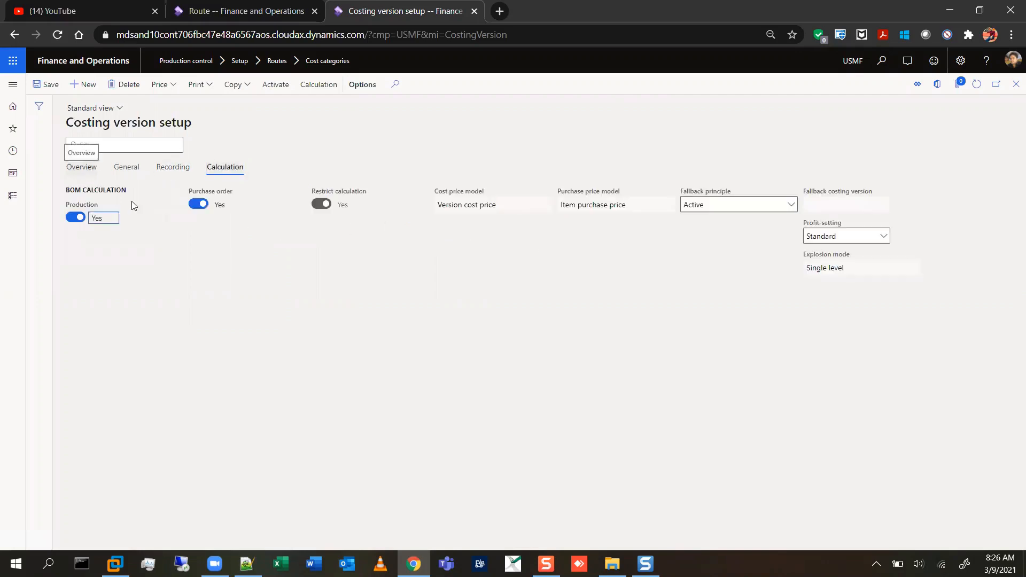
{"action": "left_click", "coordinate": [83, 170]}
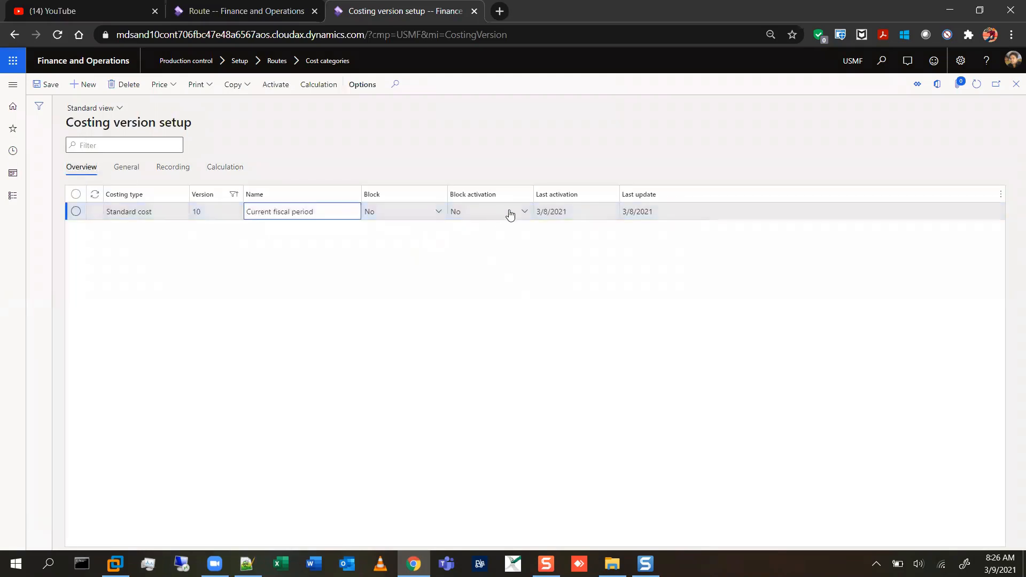
{"action": "left_click", "coordinate": [1016, 83]}
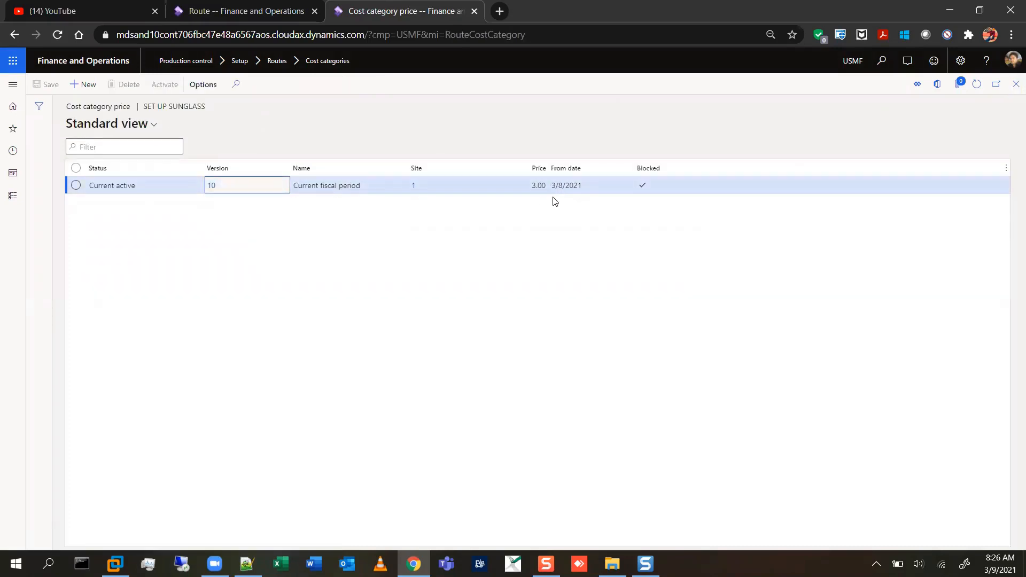
{"action": "left_click", "coordinate": [1015, 85]}
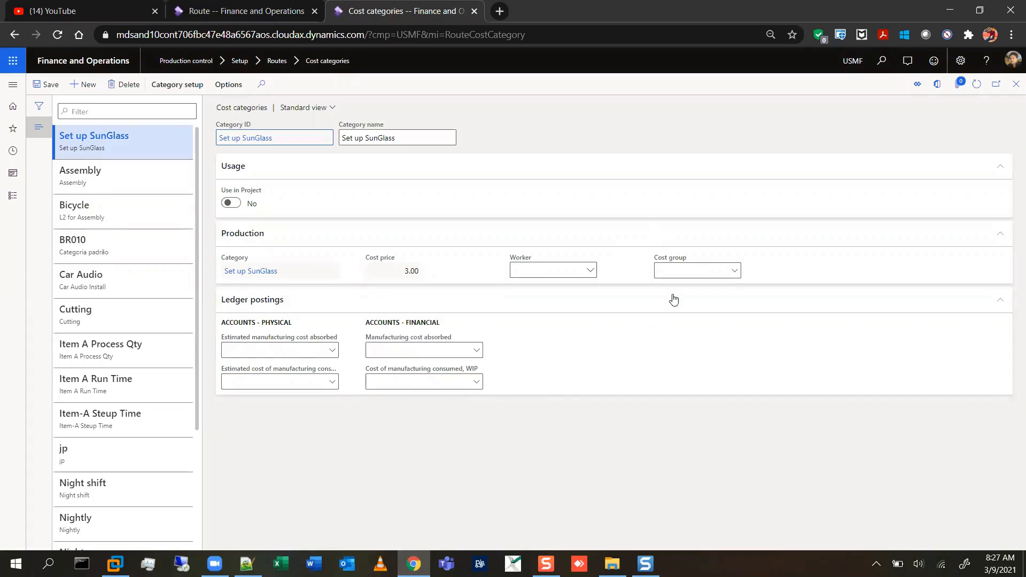
Step: Set Estimated manufacturing cost absorbed to main account 161200 WIP - Profit
{"action": "left_click", "coordinate": [736, 271]}
{"action": "left_click", "coordinate": [287, 398]}
{"action": "left_click", "coordinate": [327, 349]}
{"action": "type", "text": "cash"}
{"action": "key", "text": "BackSpace"}
{"action": "key", "text": "BackSpace"}
{"action": "key", "text": "BackSpace"}
{"action": "key", "text": "BackSpace"}
{"action": "left_click", "coordinate": [332, 352]}
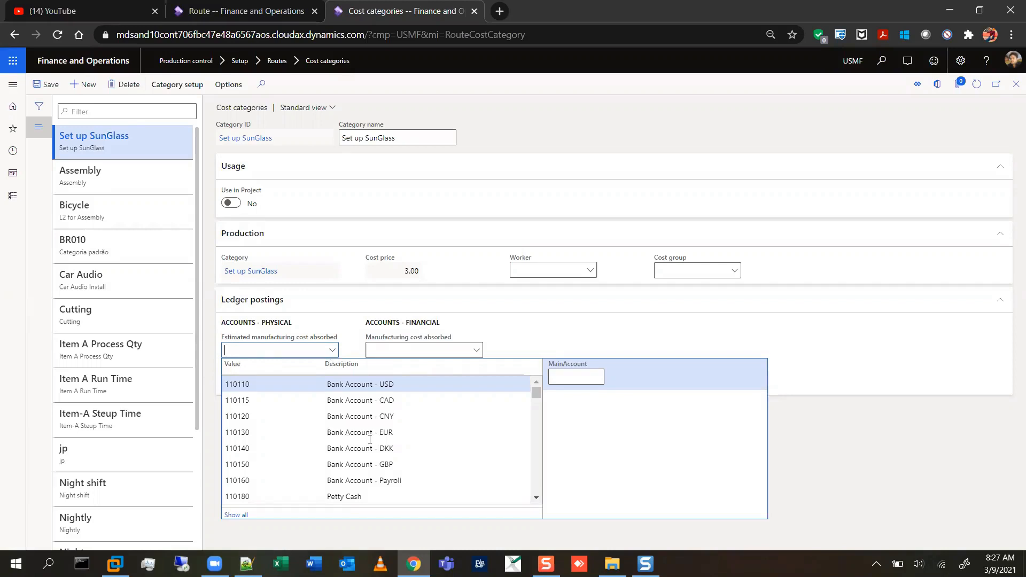
{"action": "scroll", "coordinate": [371, 440], "scroll_direction": "down", "scroll_amount": 6}
{"action": "scroll", "coordinate": [371, 440], "scroll_direction": "down", "scroll_amount": 5}
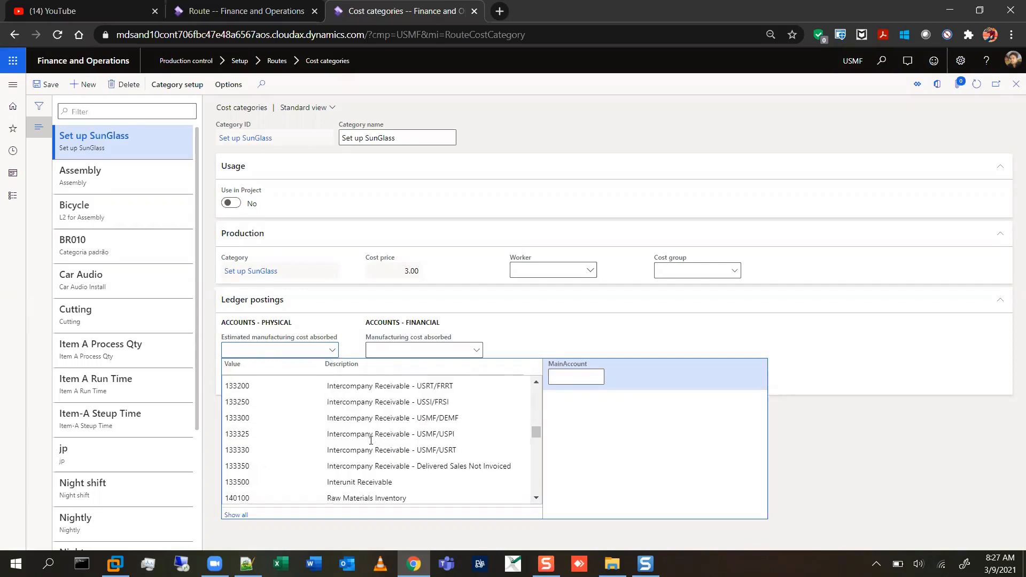
{"action": "scroll", "coordinate": [371, 440], "scroll_direction": "down", "scroll_amount": 5}
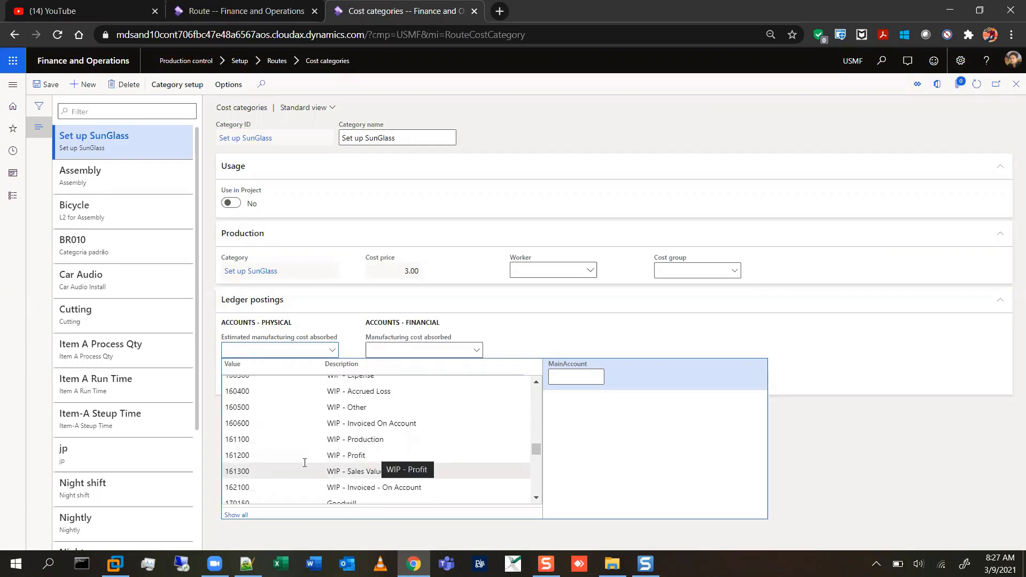
{"action": "left_click", "coordinate": [265, 455]}
{"action": "key", "text": "ctrl+c"}
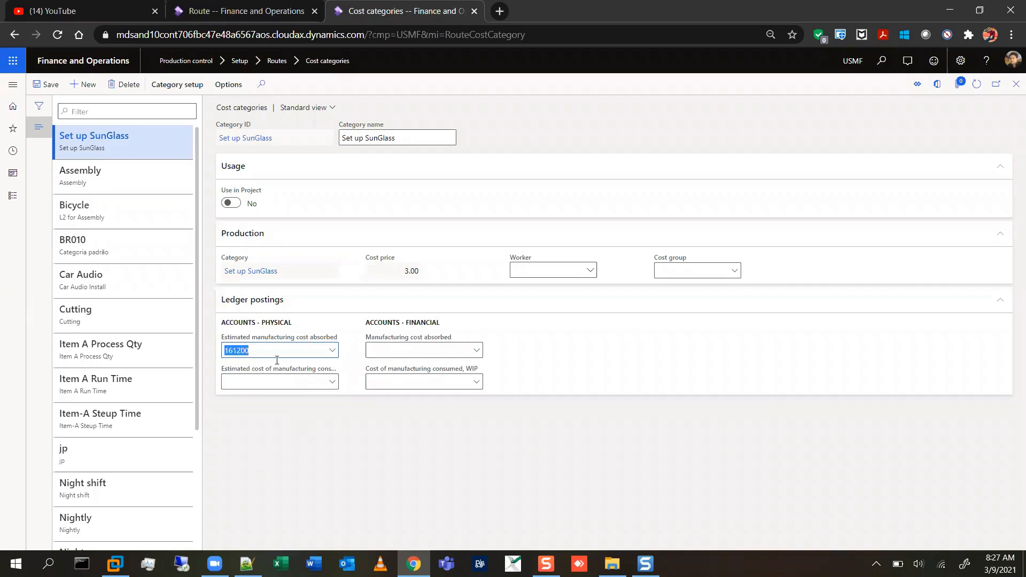
Step: Copy 161200 into the consumed, absorbed and consumed-WIP ledger account fields
{"action": "right_click", "coordinate": [241, 351]}
{"action": "left_click", "coordinate": [319, 151]}
{"action": "left_click", "coordinate": [252, 376]}
{"action": "key", "text": "ctrl+v"}
{"action": "key", "text": "Tab"}
{"action": "key", "text": "ctrl+v"}
{"action": "key", "text": "Tab"}
{"action": "key", "text": "ctrl+v"}
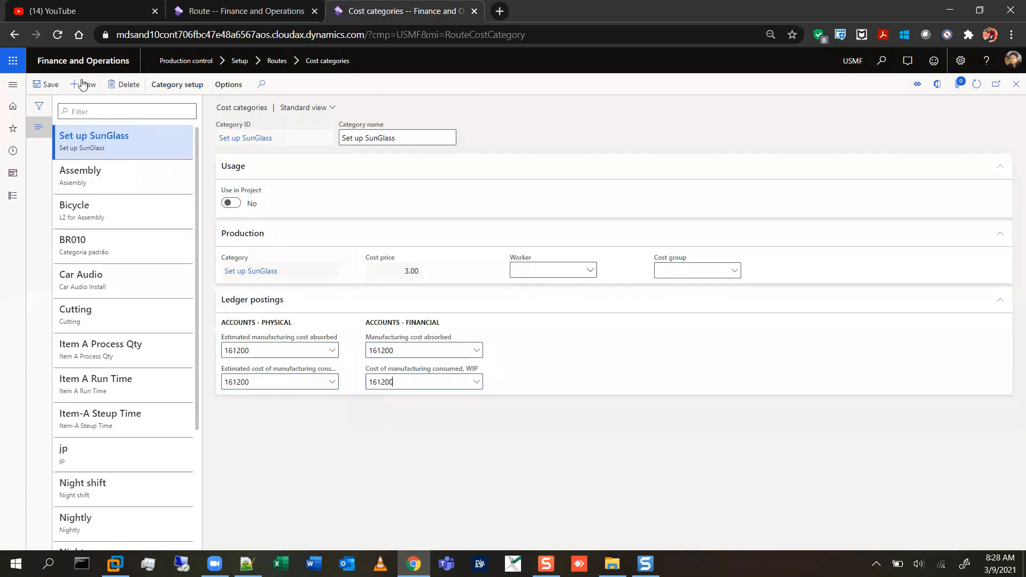
{"action": "left_click", "coordinate": [103, 184]}
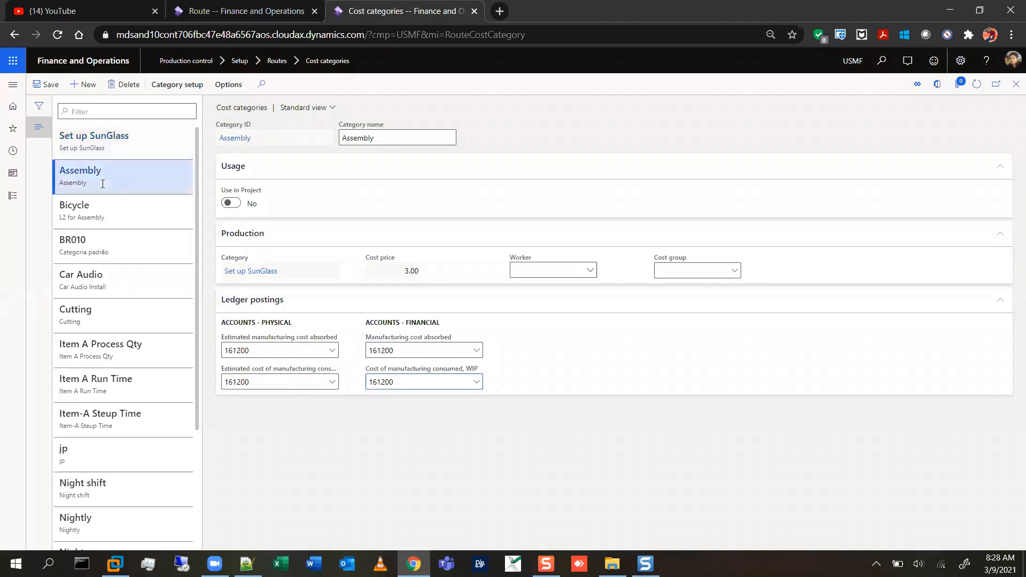
{"action": "left_click", "coordinate": [126, 140]}
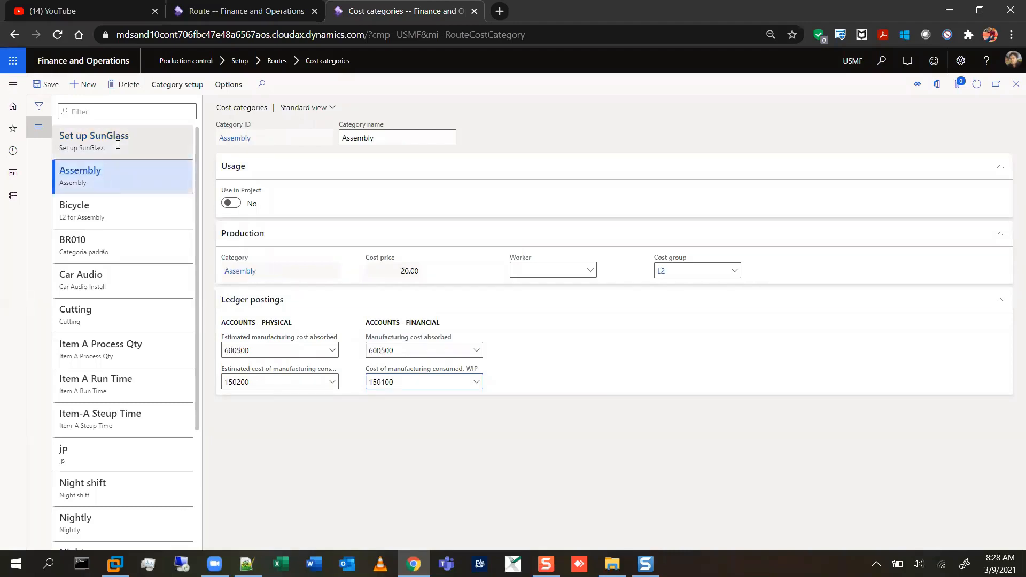
Step: Append ', Cost groups' to the costing line in the Notepad++ notes
{"action": "right_click", "coordinate": [736, 270]}
{"action": "left_click", "coordinate": [247, 564]}
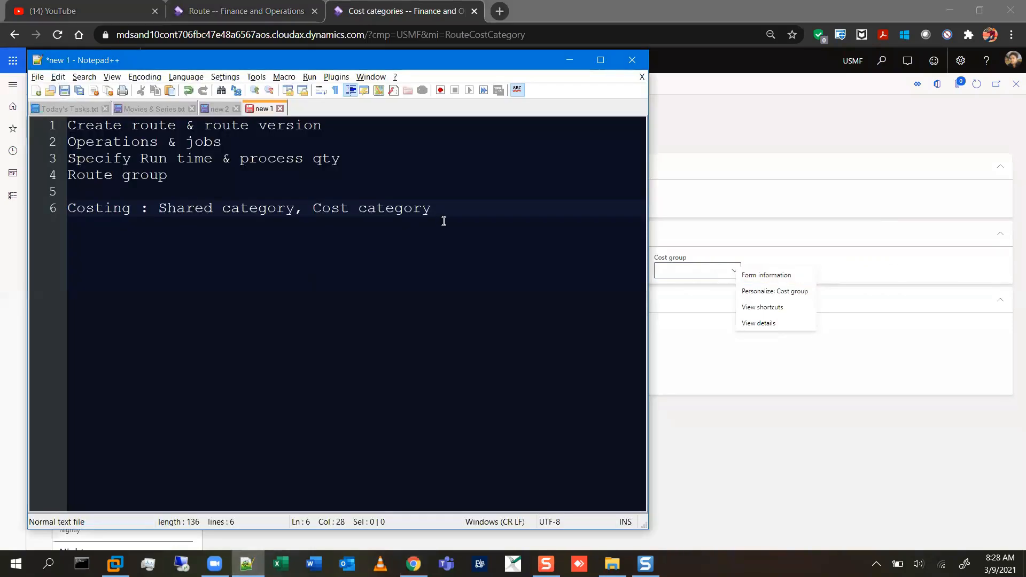
{"action": "left_click", "coordinate": [444, 213]}
{"action": "left_click_drag", "start_coordinate": [649, 270], "coordinate": [895, 270]}
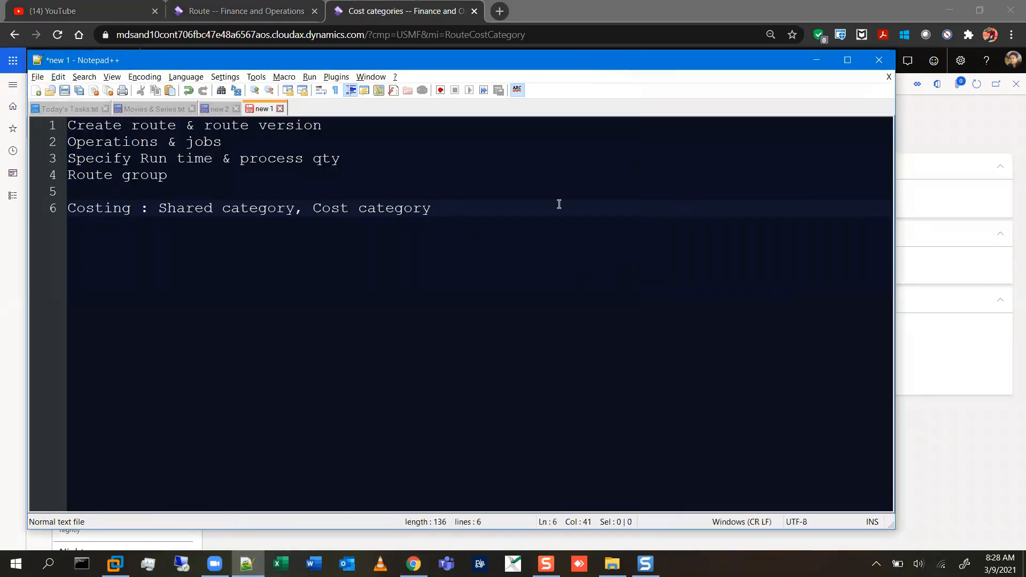
{"action": "type", "text": ", C"}
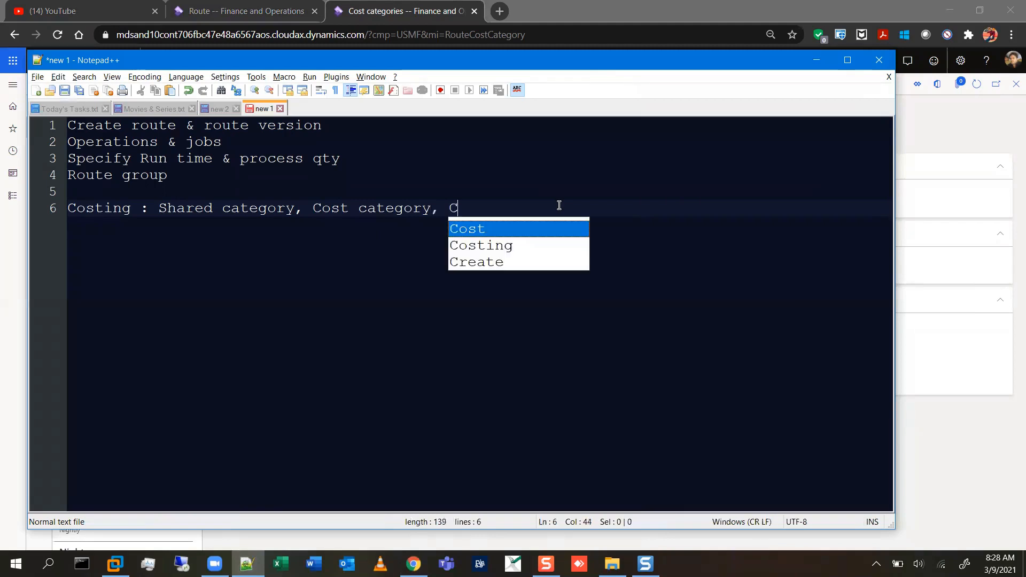
{"action": "type", "text": "ost groups"}
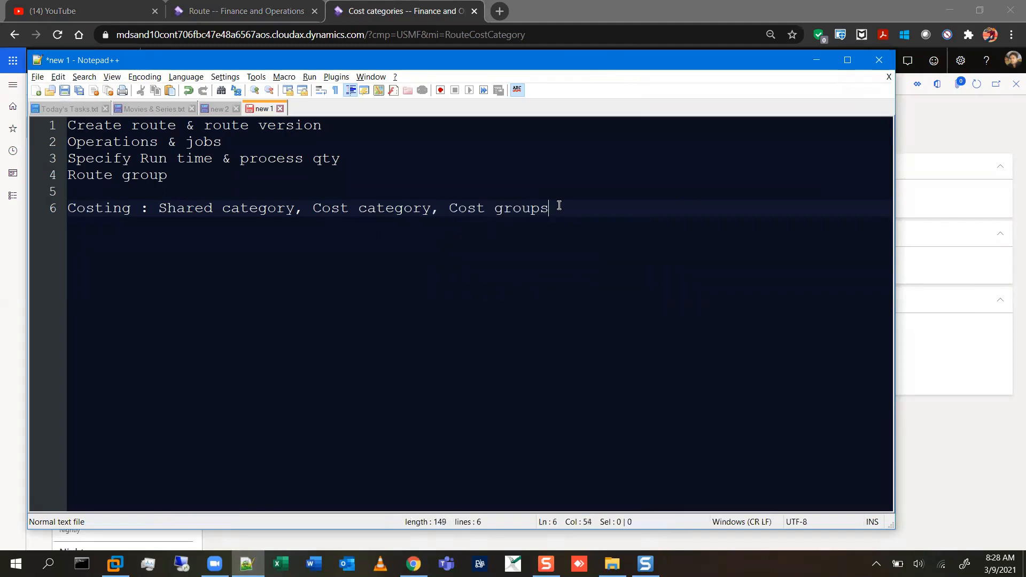
{"action": "key", "text": "alt+Tab"}
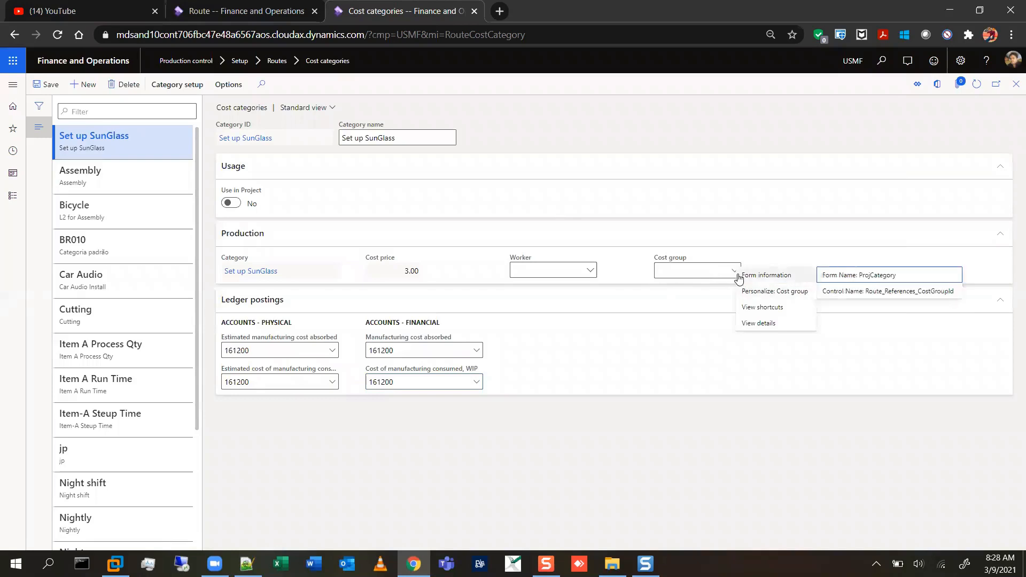
Step: Open the Cost groups setup on L2 Assembly, checking the cost group types and discarding a blank record
{"action": "left_click", "coordinate": [775, 324]}
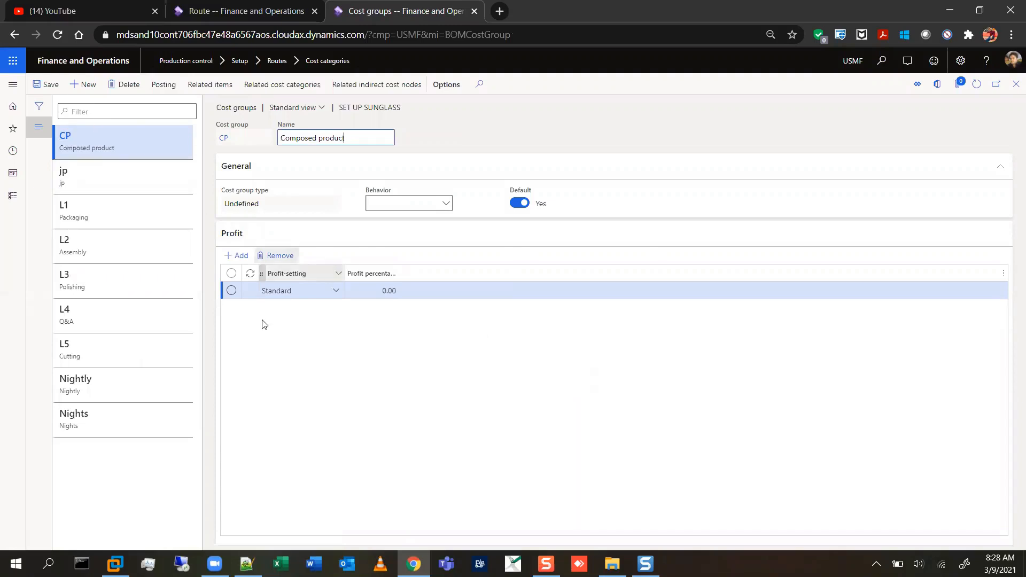
{"action": "left_click", "coordinate": [107, 239]}
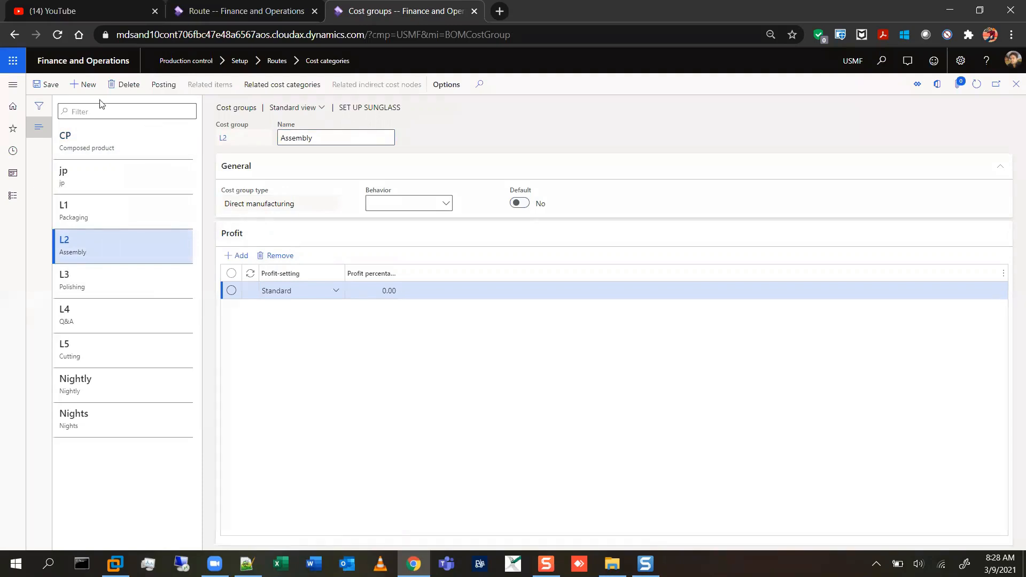
{"action": "left_click", "coordinate": [84, 85]}
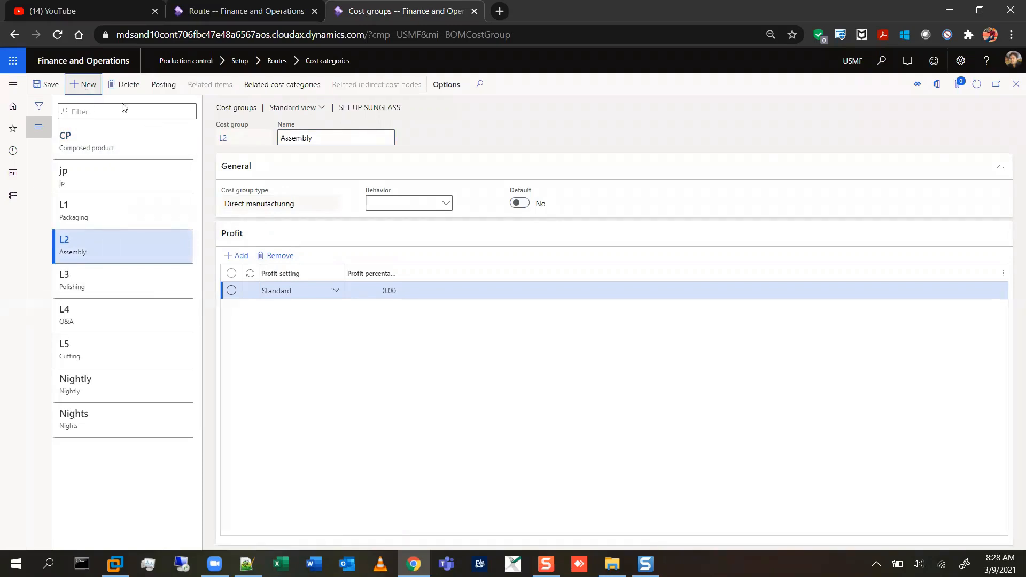
{"action": "left_click", "coordinate": [332, 205]}
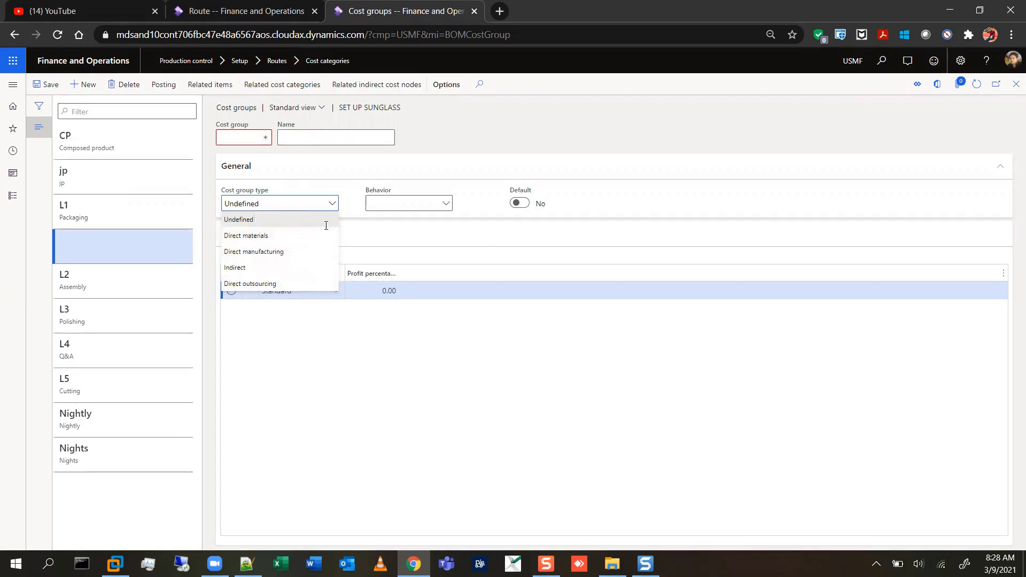
{"action": "left_click", "coordinate": [367, 363]}
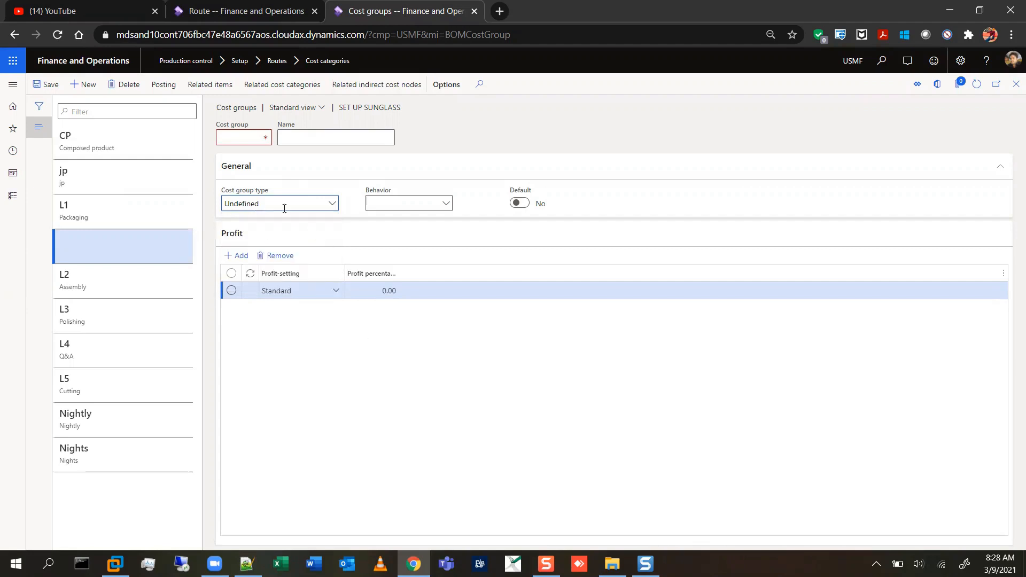
{"action": "left_click", "coordinate": [129, 85]}
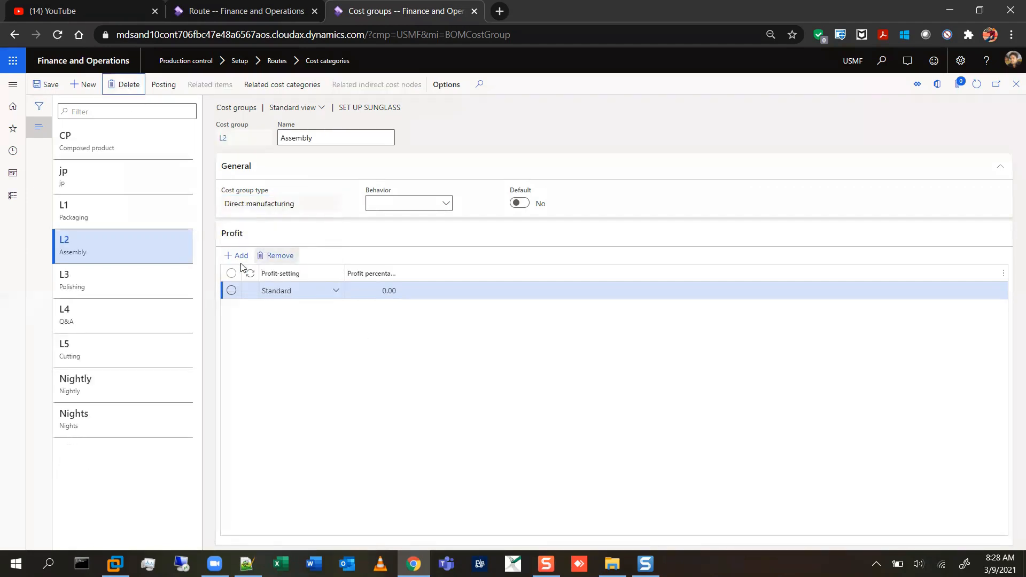
Step: Enter 20 as L2 Assembly's Standard profit percentage
{"action": "left_click", "coordinate": [377, 291]}
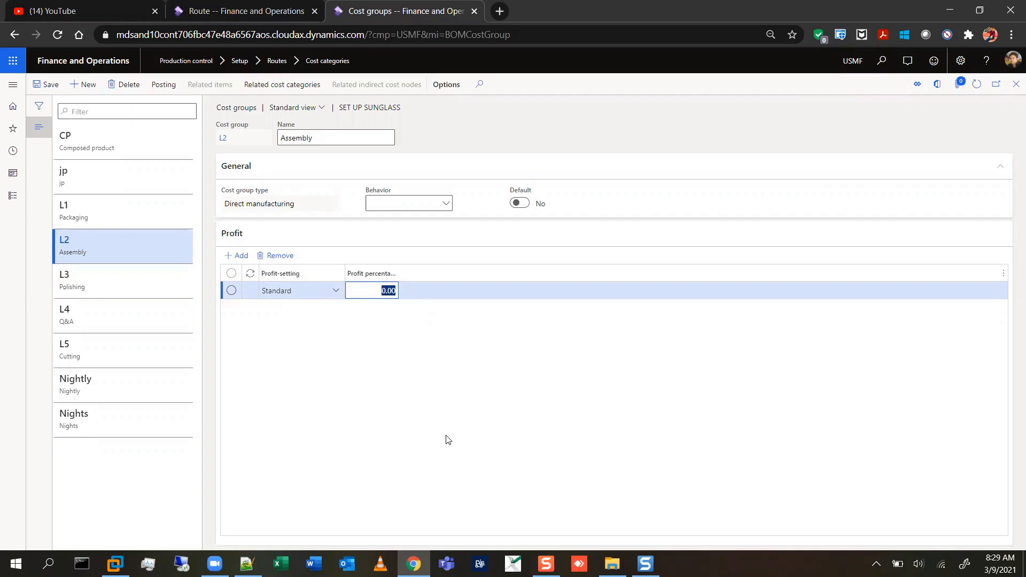
{"action": "type", "text": "20"}
{"action": "key", "text": "Tab"}
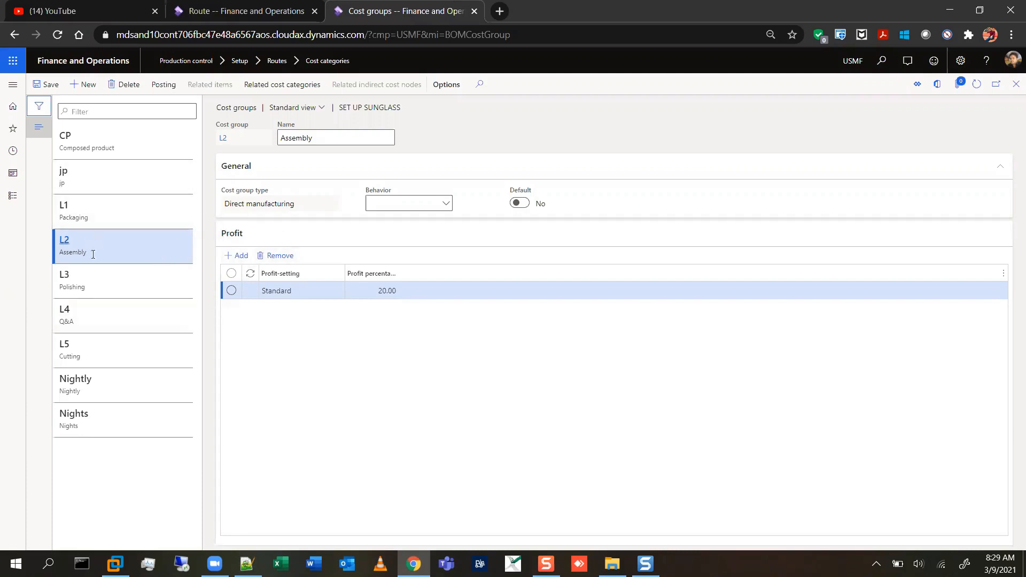
{"action": "left_click", "coordinate": [298, 199]}
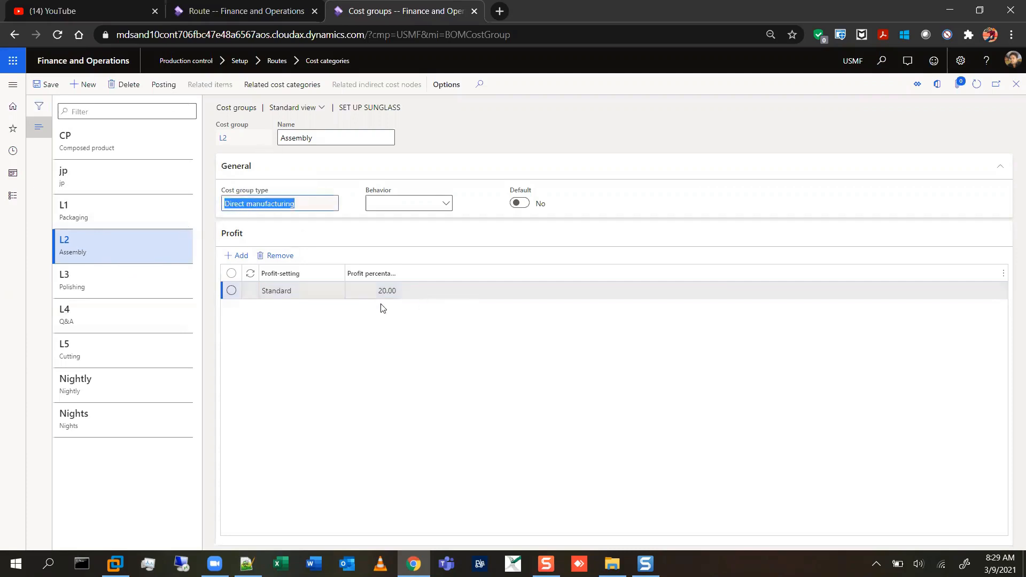
{"action": "left_click", "coordinate": [386, 290]}
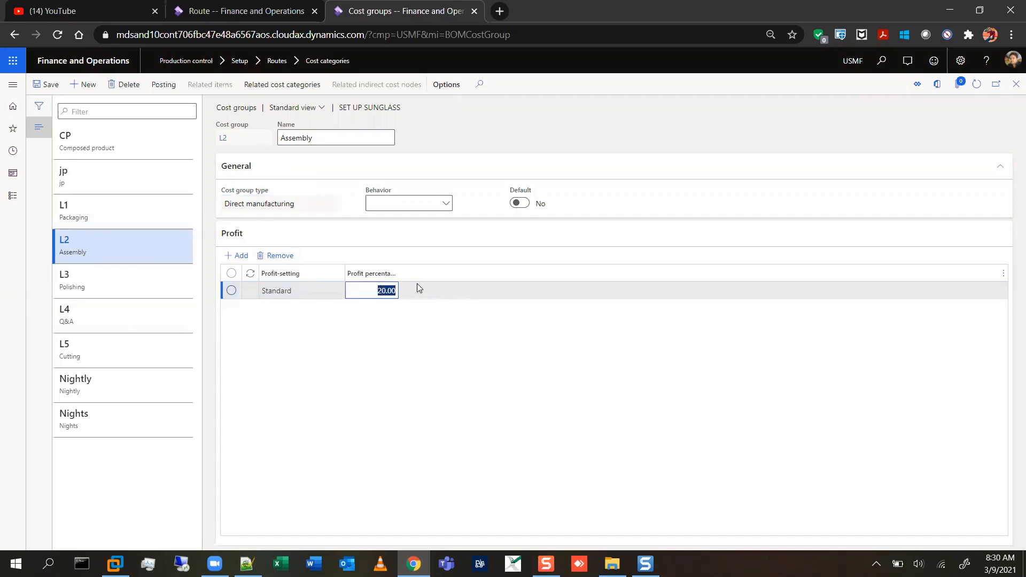
Step: Make L2 Assembly the default cost group, compare it with L1 Packaging, and close Cost groups
{"action": "left_click", "coordinate": [519, 205]}
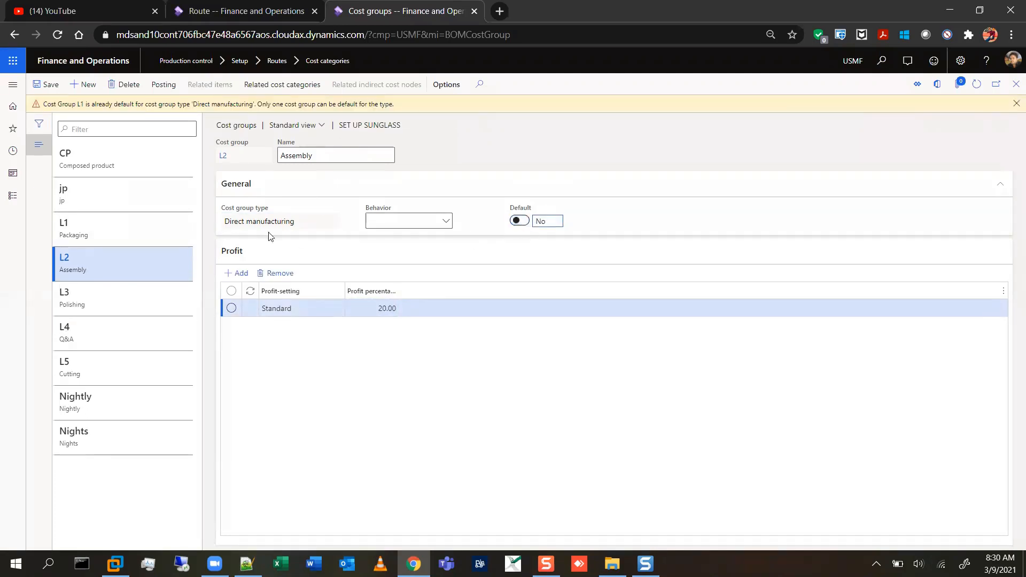
{"action": "left_click", "coordinate": [128, 227]}
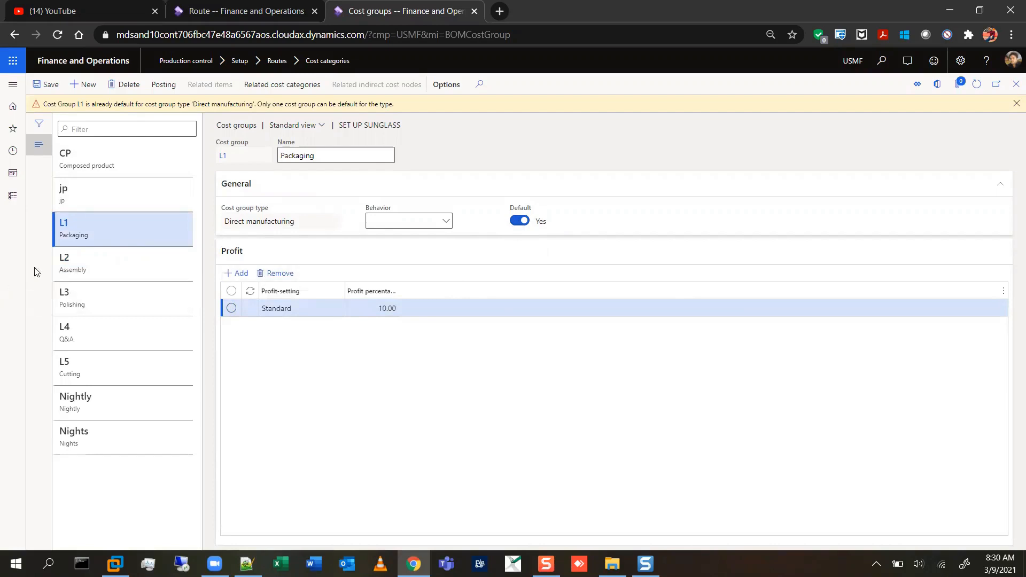
{"action": "left_click", "coordinate": [97, 263]}
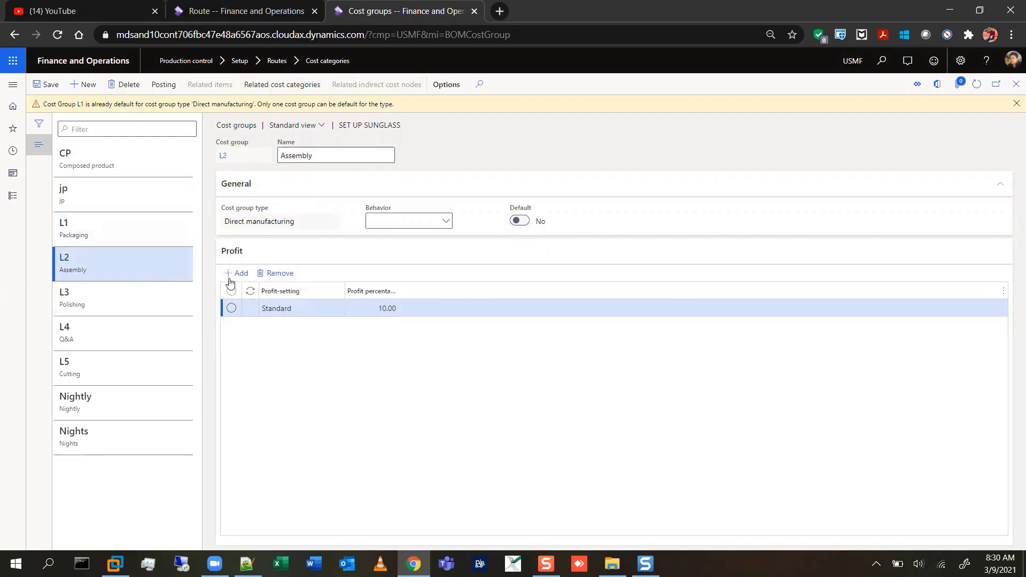
{"action": "left_click", "coordinate": [134, 230]}
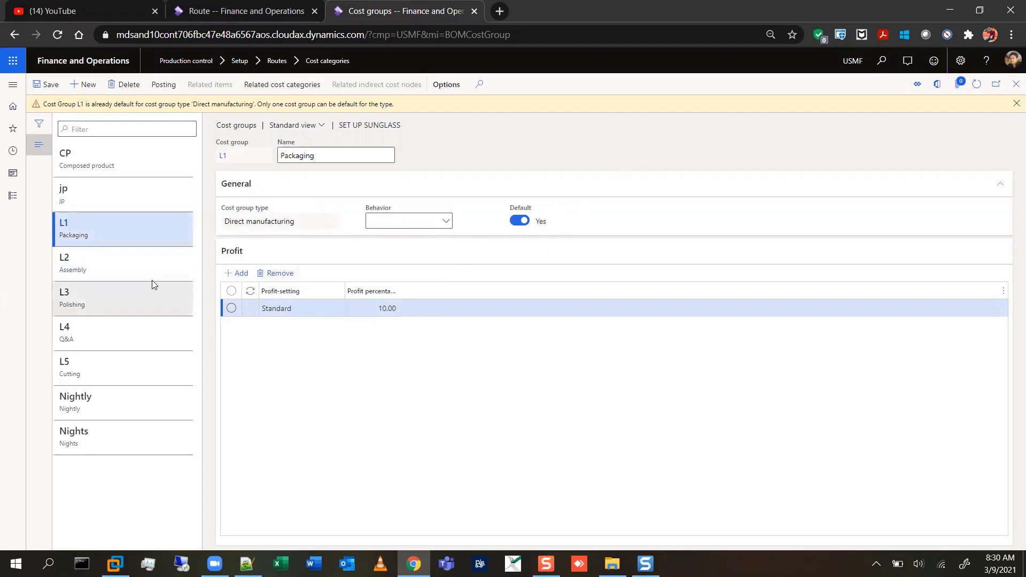
{"action": "left_click", "coordinate": [377, 308]}
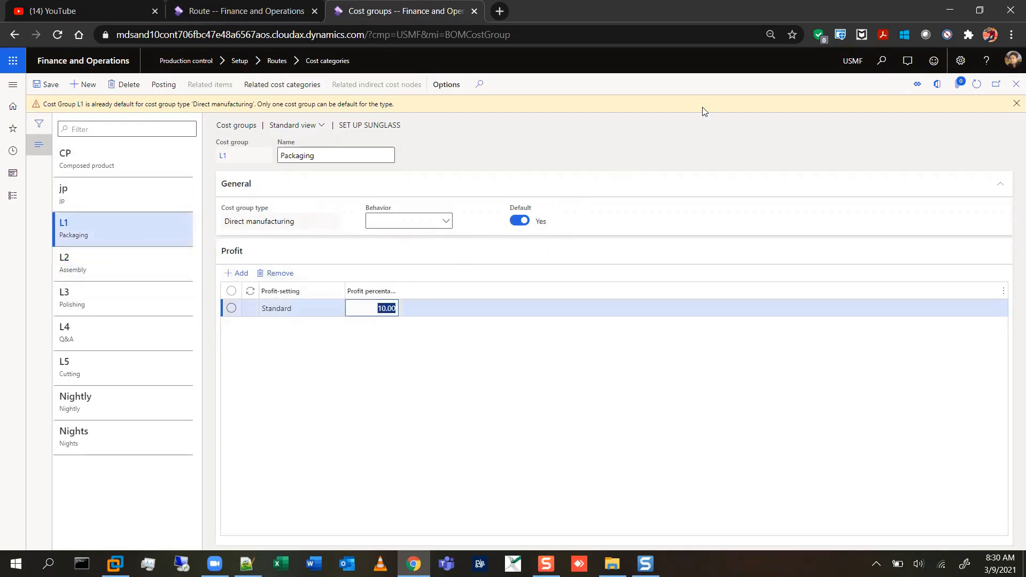
{"action": "left_click", "coordinate": [1016, 84]}
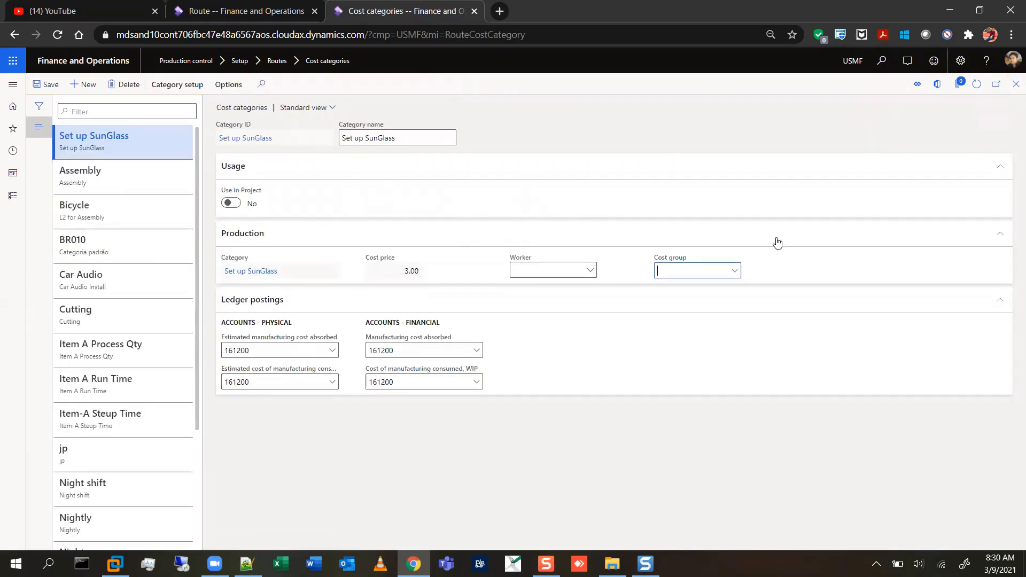
Step: Give Set up SunGlass cost group L1 (Packaging) and begin a new blank cost category
{"action": "left_click", "coordinate": [738, 273]}
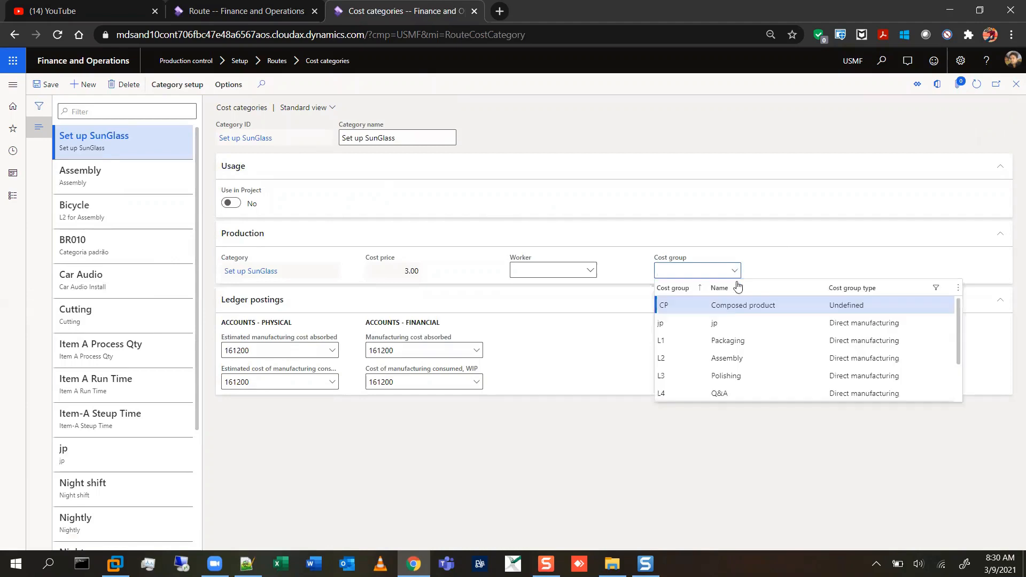
{"action": "left_click", "coordinate": [712, 340]}
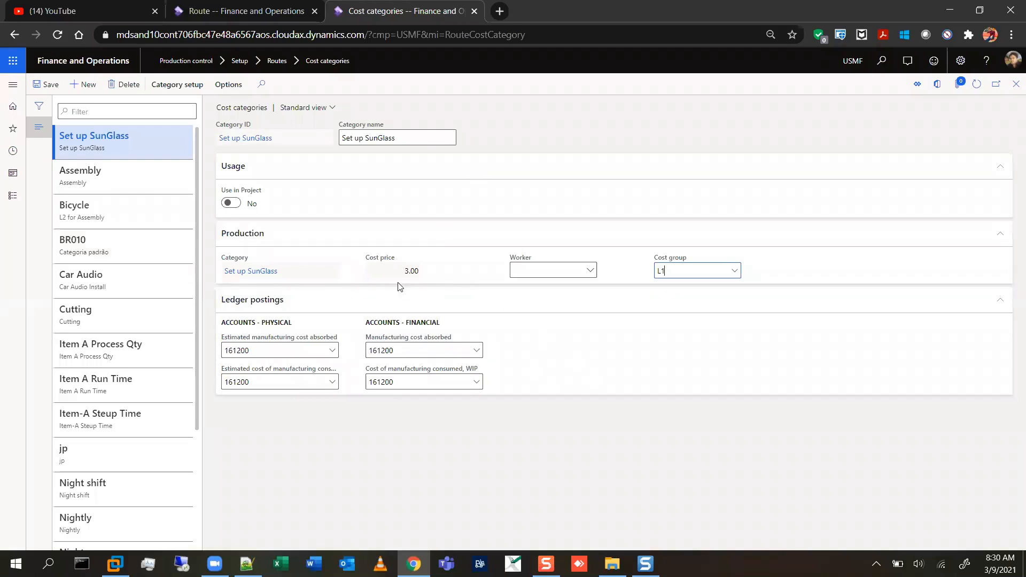
{"action": "left_click", "coordinate": [407, 272]}
{"action": "left_click", "coordinate": [81, 84]}
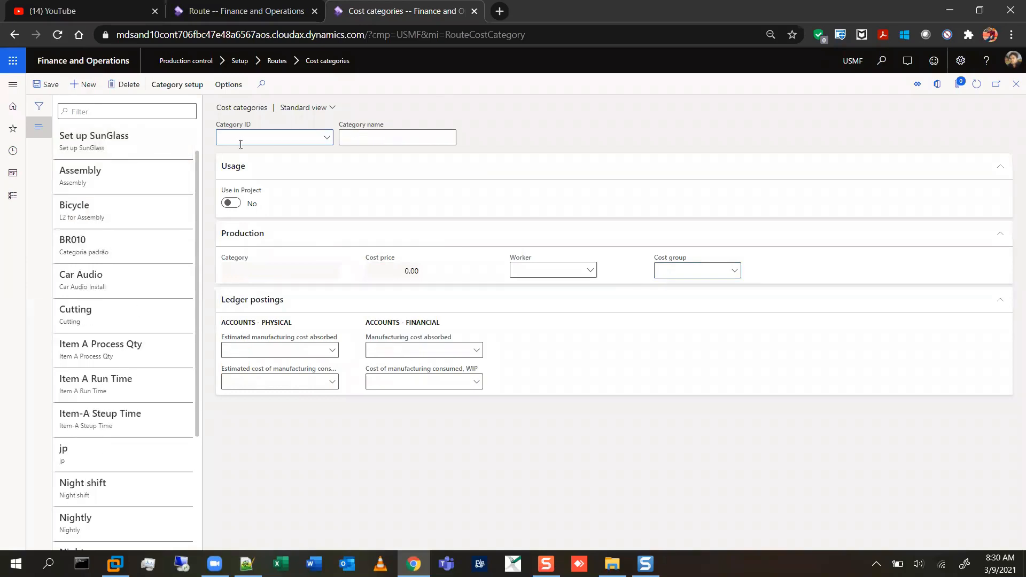
Step: Set the new category's ID and name to SunglassAsmbl using the 'Sun' lookup
{"action": "type", "text": "Sun"}
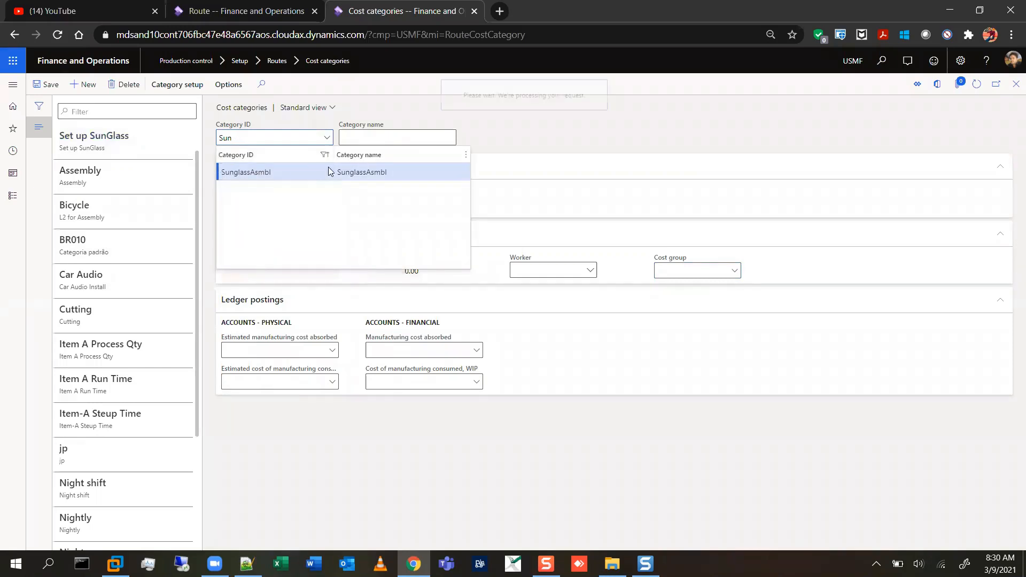
{"action": "left_click", "coordinate": [329, 172]}
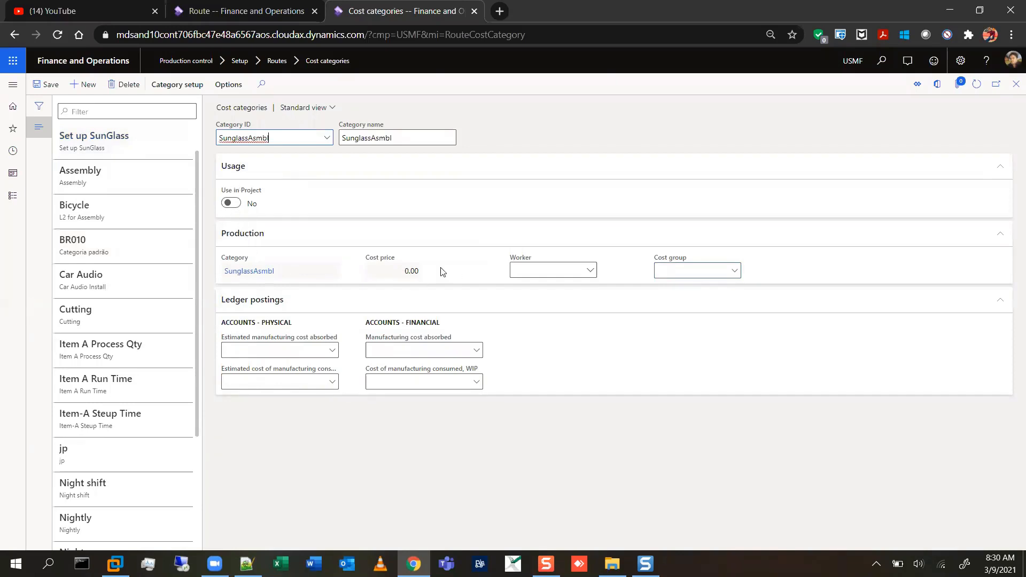
{"action": "left_click", "coordinate": [162, 90]}
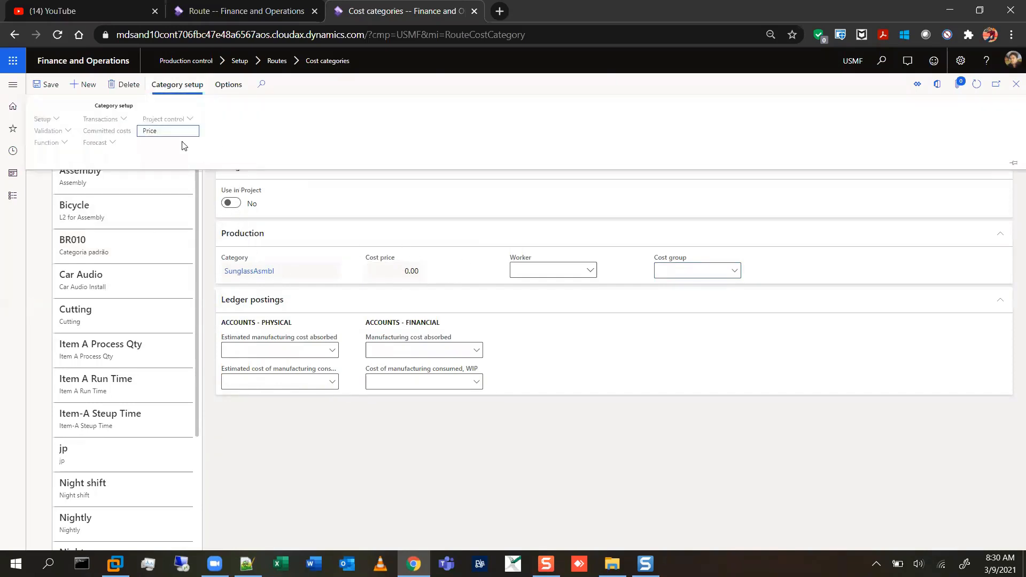
Step: Start a new price line on SunglassAsmbl's cost category price page
{"action": "left_click", "coordinate": [155, 133]}
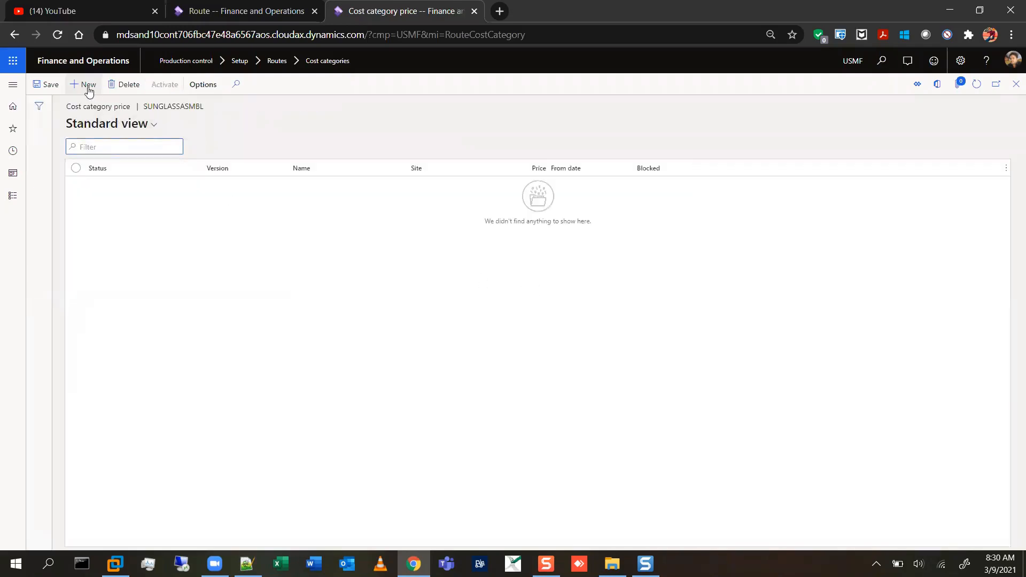
{"action": "left_click", "coordinate": [88, 87]}
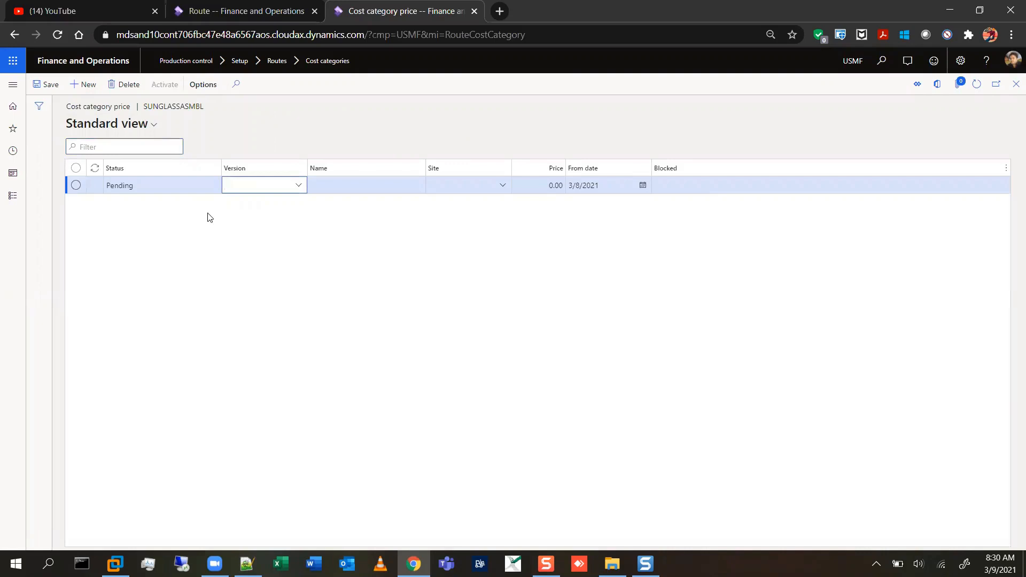
{"action": "left_click", "coordinate": [298, 187]}
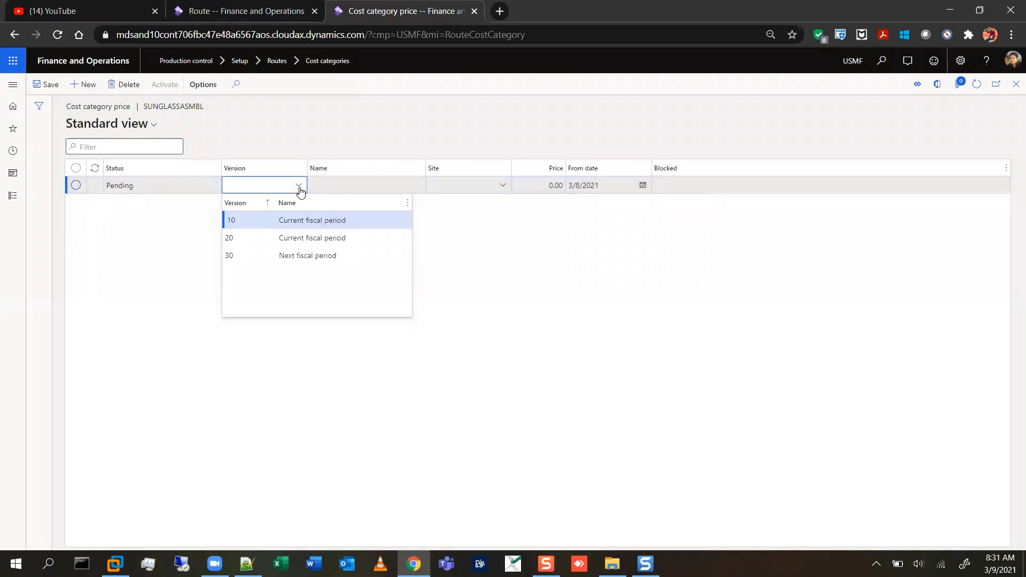
Step: Open Costing version setup from the Version field and begin a new costing version
{"action": "right_click", "coordinate": [299, 191]}
{"action": "left_click", "coordinate": [330, 277]}
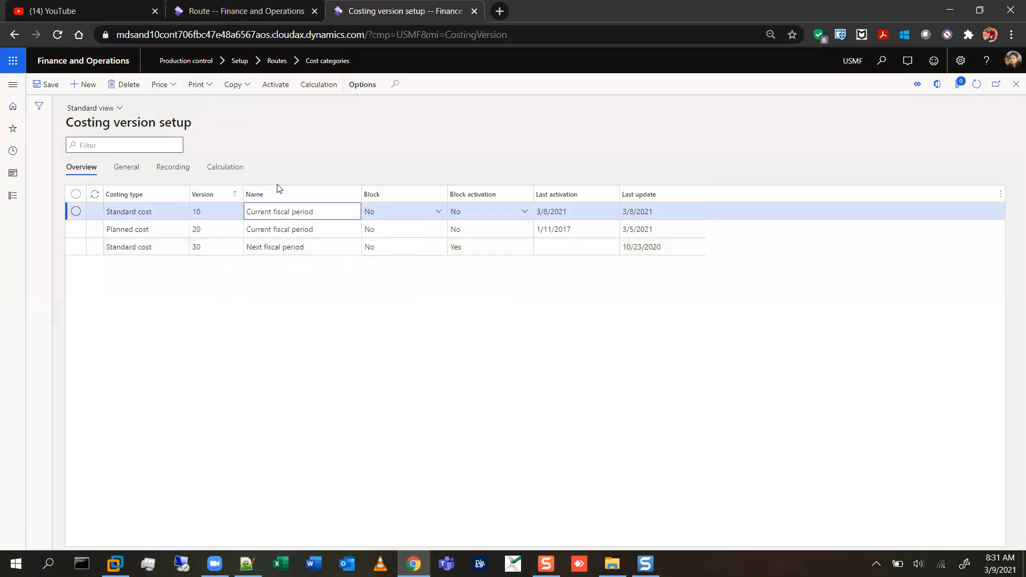
{"action": "left_click", "coordinate": [84, 84]}
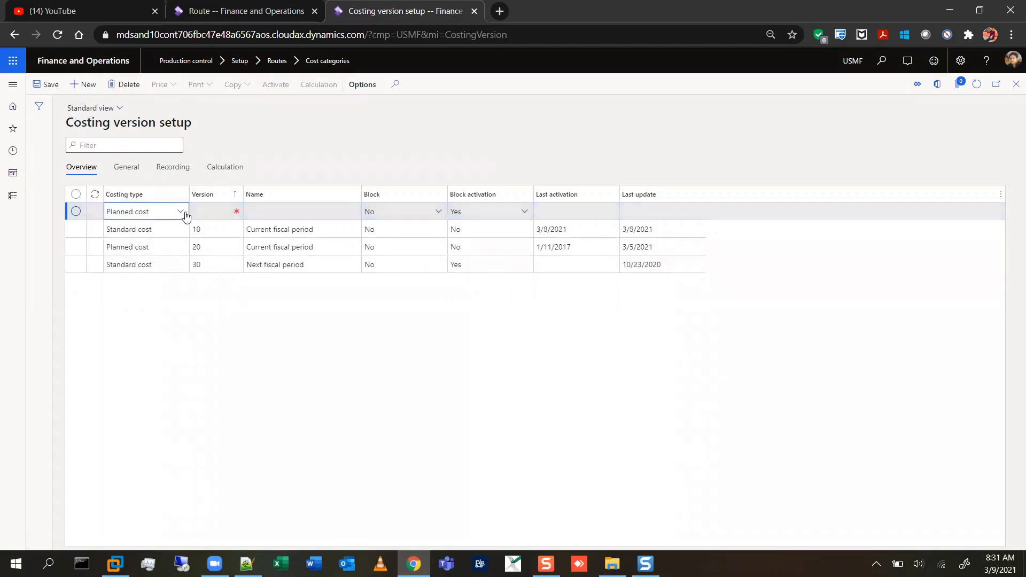
Step: Enter version N21 with name N21 and set Block activation to No
{"action": "left_click", "coordinate": [219, 216]}
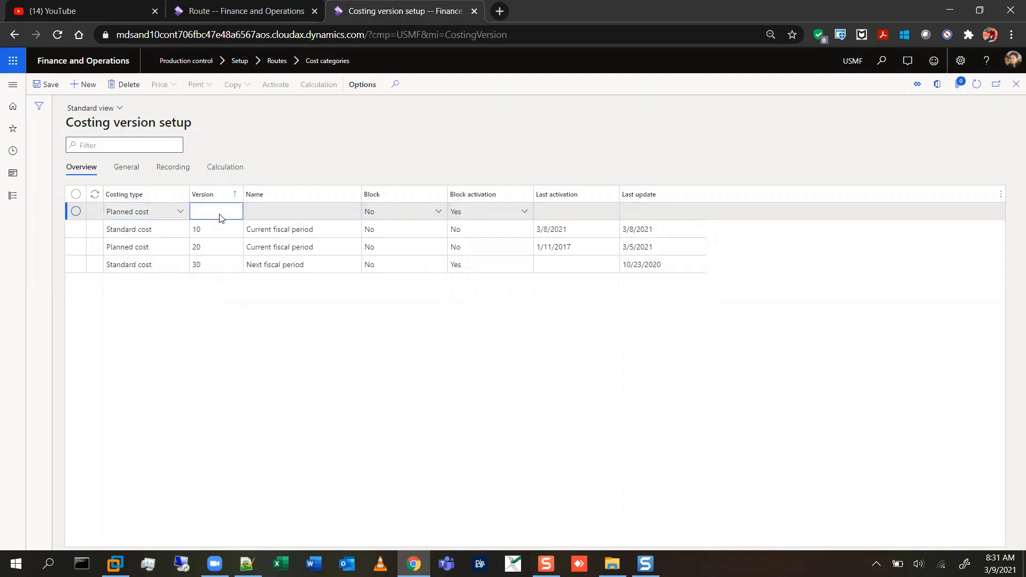
{"action": "type", "text": "N21"}
{"action": "key", "text": "Tab"}
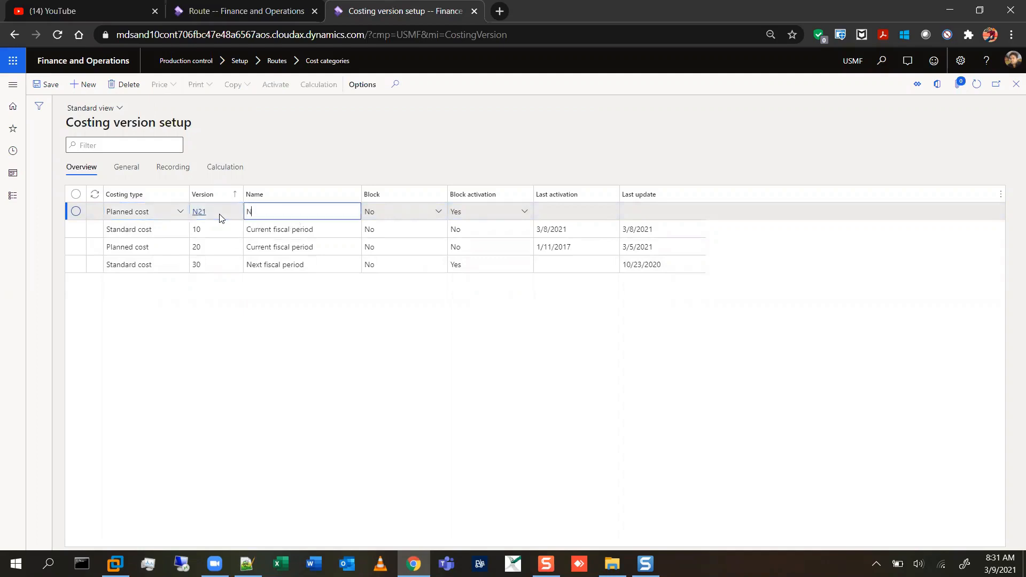
{"action": "key", "text": "Tab"}
{"action": "key", "text": "Tab"}
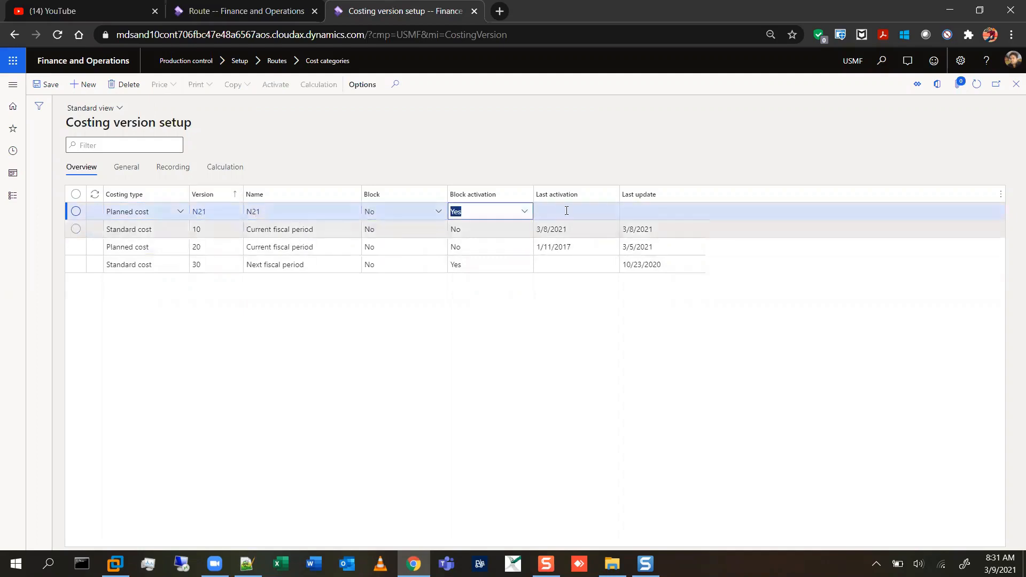
{"action": "left_click", "coordinate": [524, 212]}
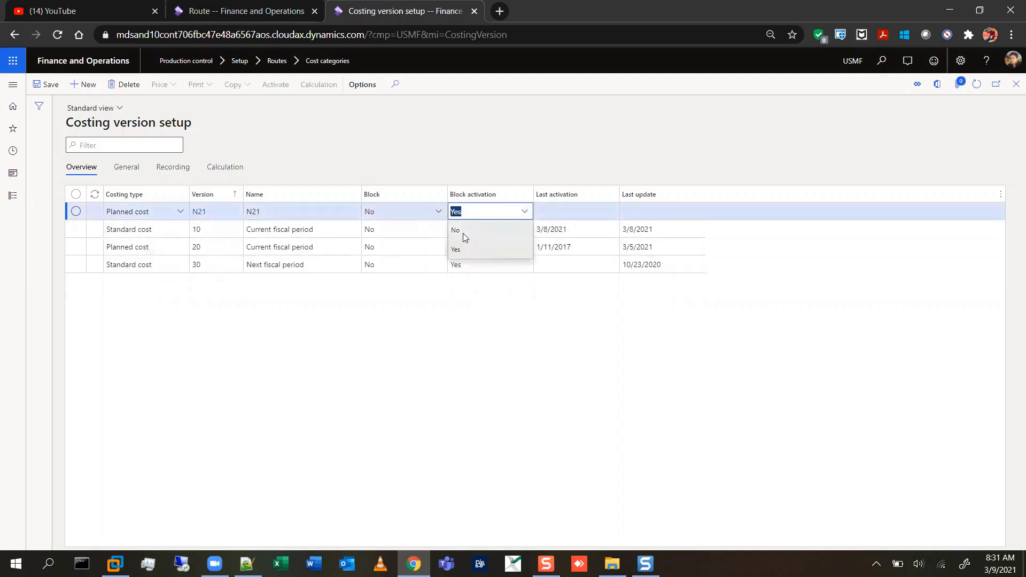
{"action": "left_click", "coordinate": [463, 233]}
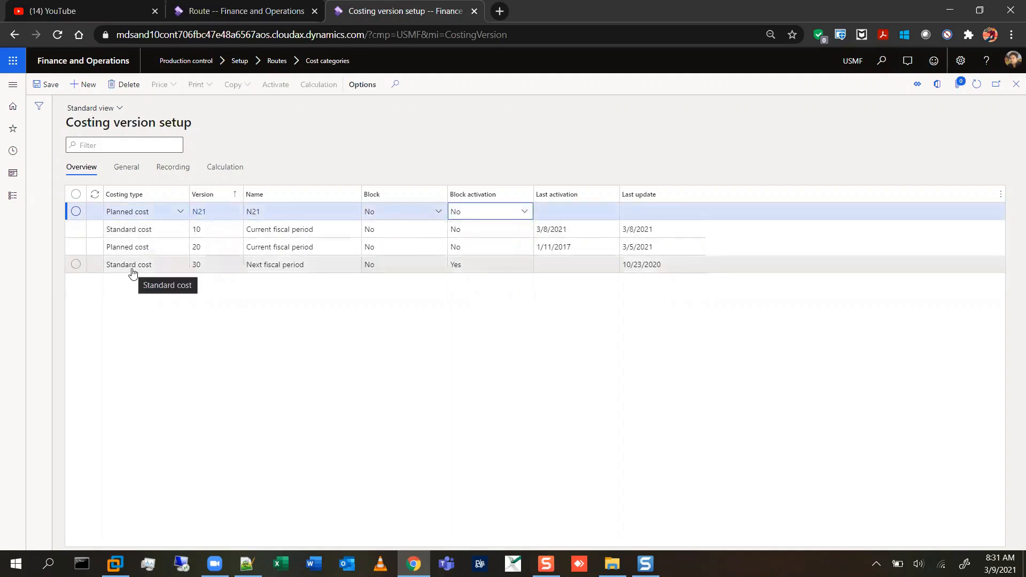
Step: Review the General, Recording and Calculation settings, then save costing version N21
{"action": "left_click", "coordinate": [126, 167]}
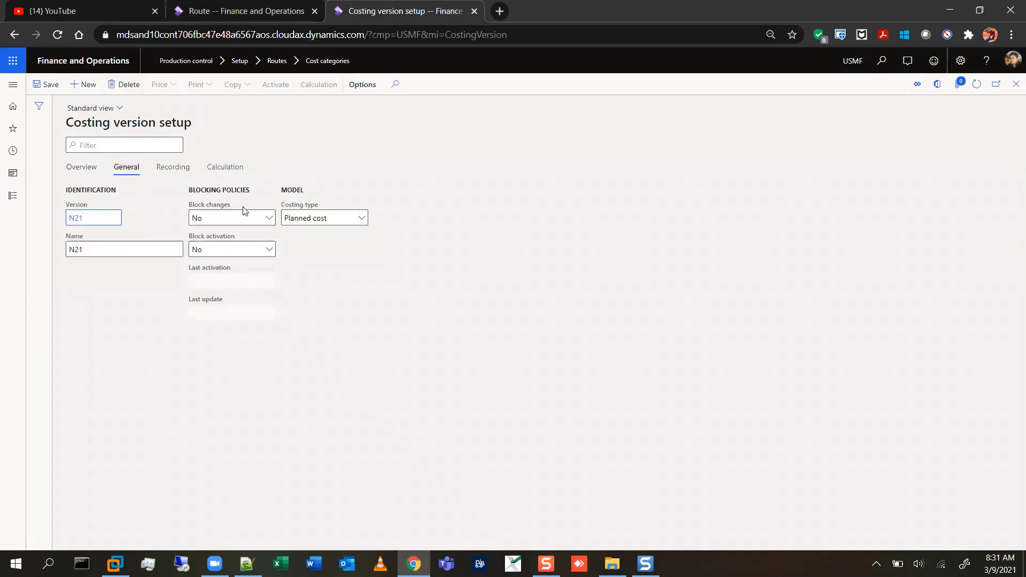
{"action": "left_click", "coordinate": [181, 170]}
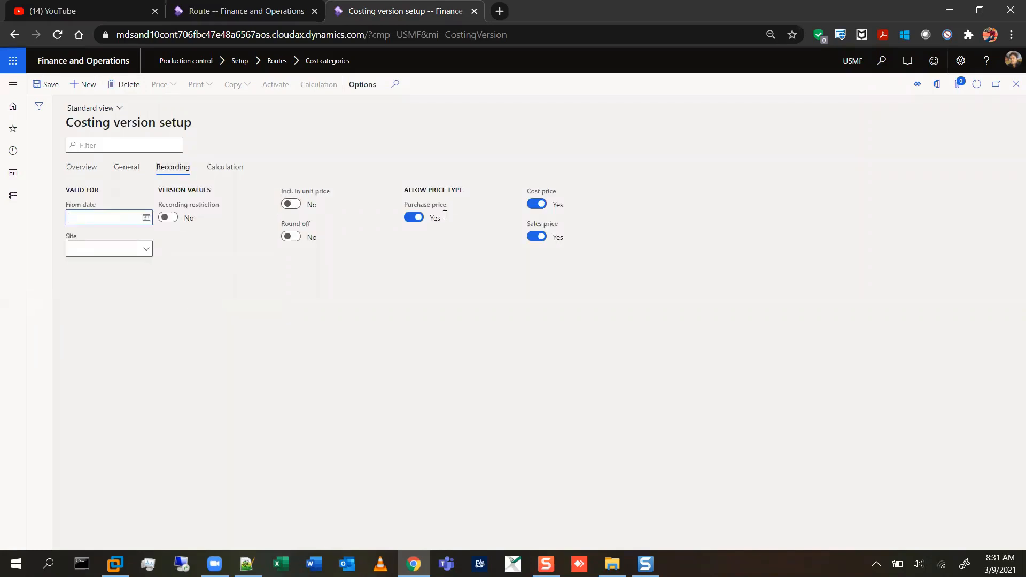
{"action": "left_click", "coordinate": [220, 170]}
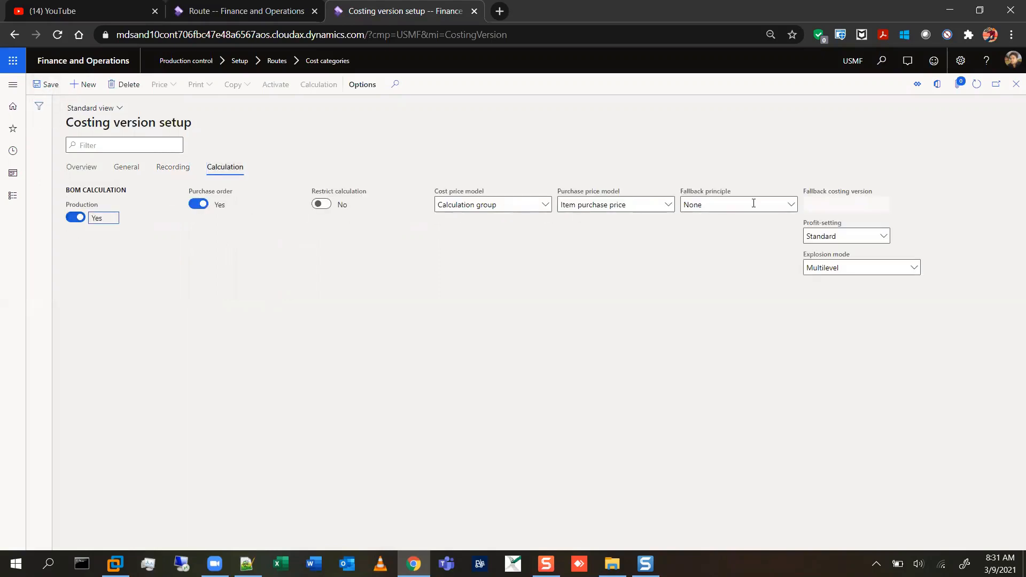
{"action": "left_click", "coordinate": [37, 85]}
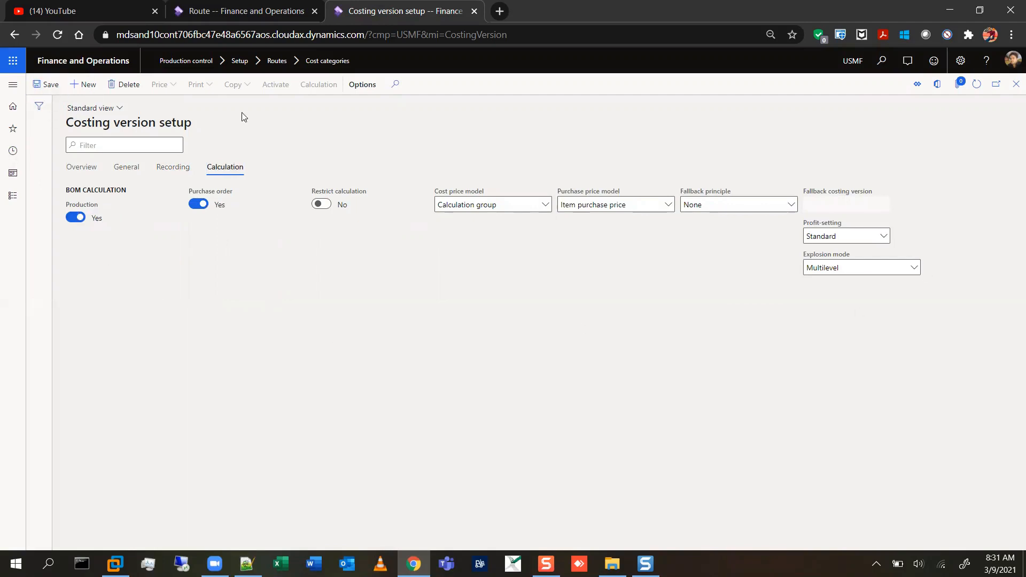
{"action": "left_click", "coordinate": [1016, 84]}
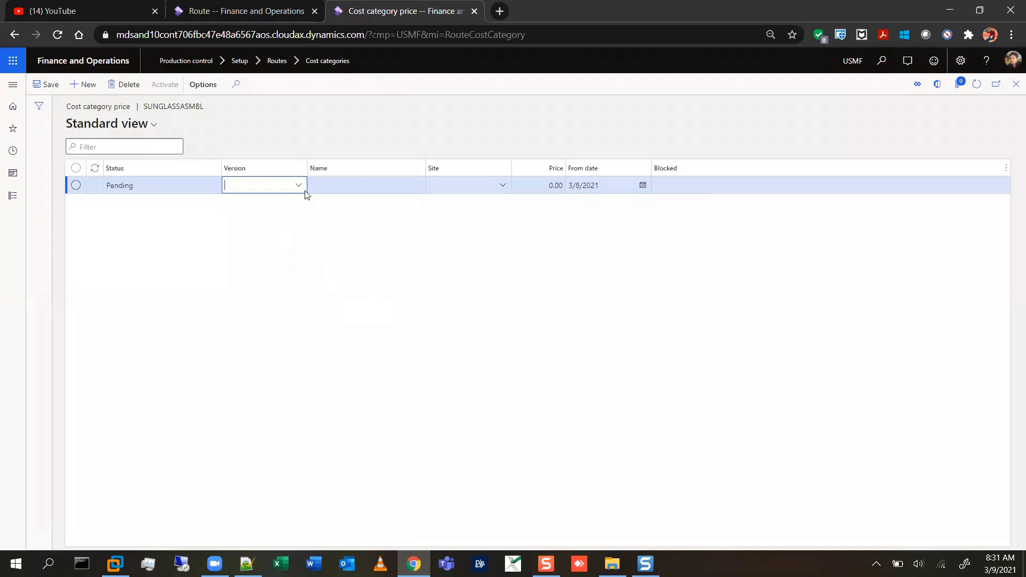
Step: Fill the SunglassAsmbl price line with costing version N21, site 1 and price 5.00
{"action": "left_click", "coordinate": [299, 186]}
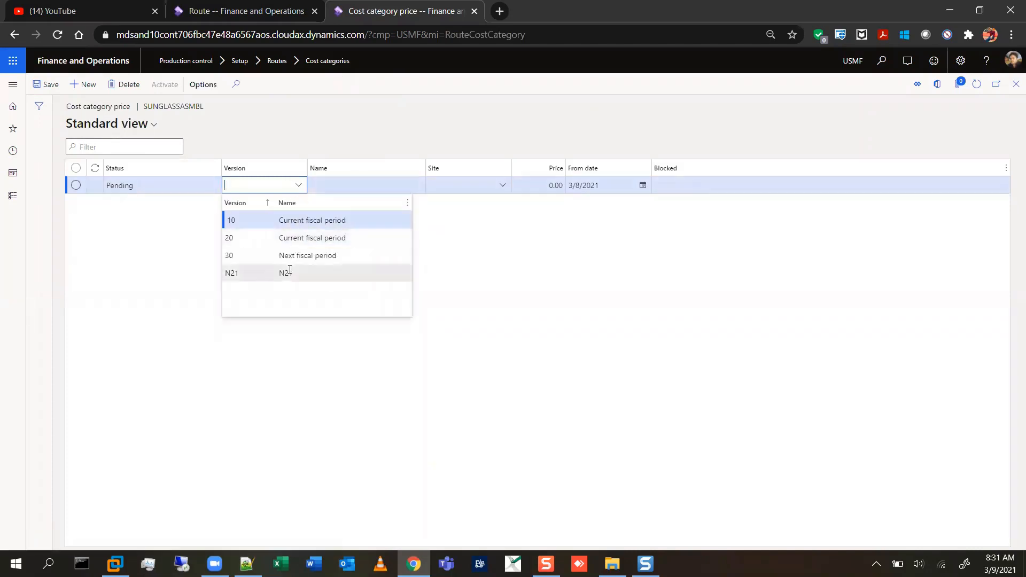
{"action": "left_click", "coordinate": [288, 271]}
{"action": "key", "text": "Tab"}
{"action": "key", "text": "Tab"}
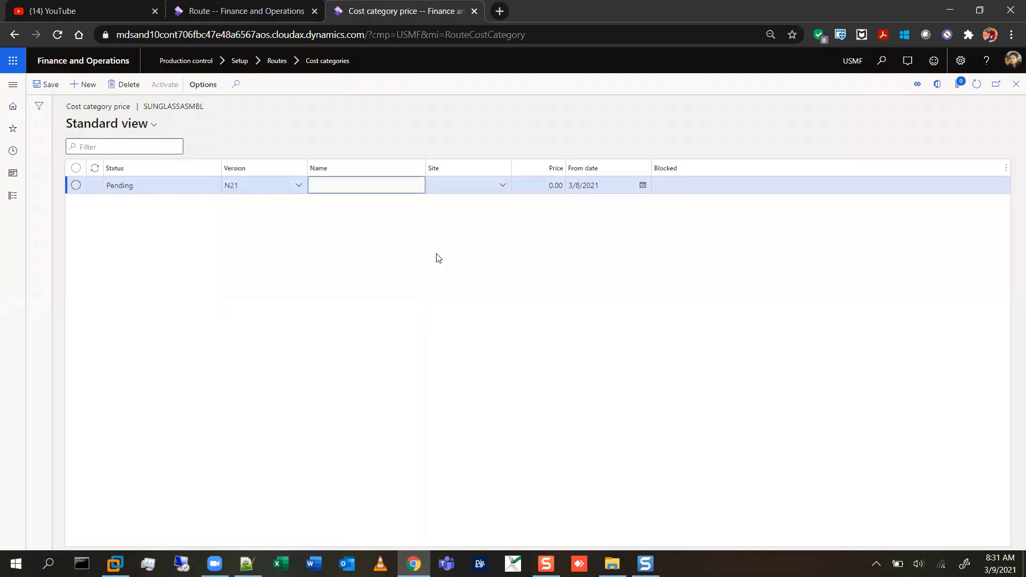
{"action": "key", "text": "Tab"}
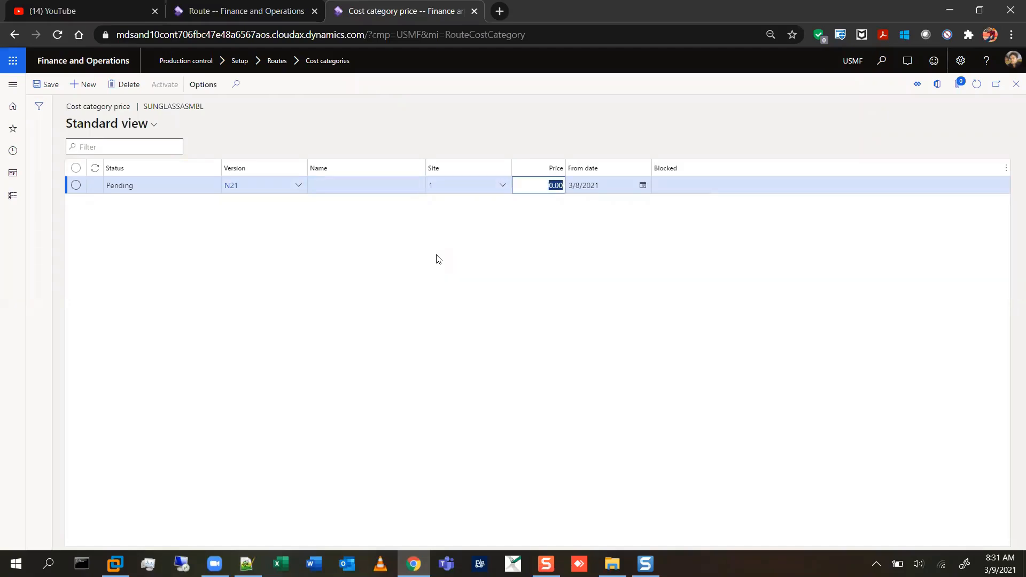
{"action": "type", "text": "5"}
{"action": "key", "text": "Tab"}
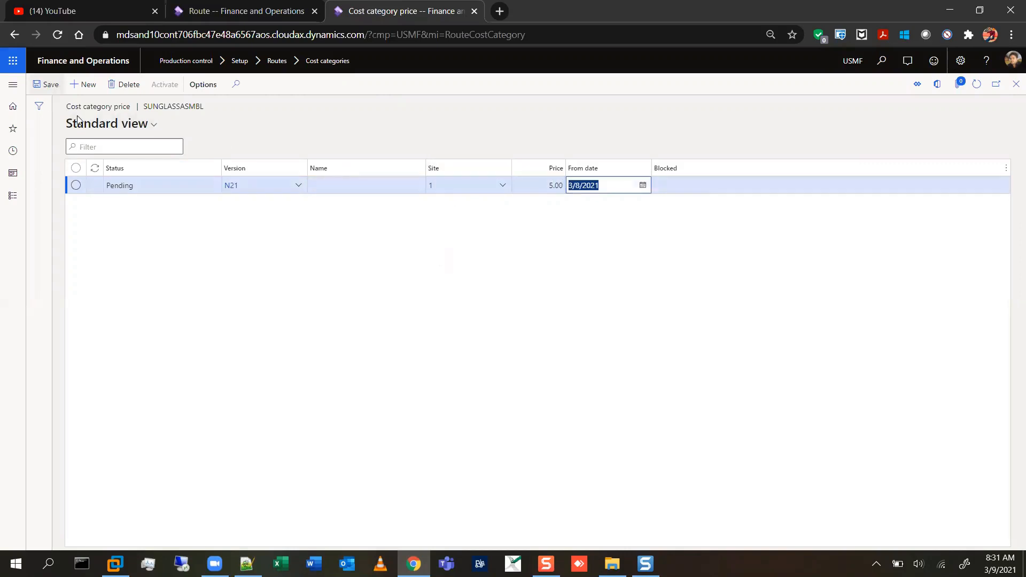
Step: Activate the pending N21 price so SunglassAsmbl's cost price becomes 5.00
{"action": "left_click", "coordinate": [1015, 86]}
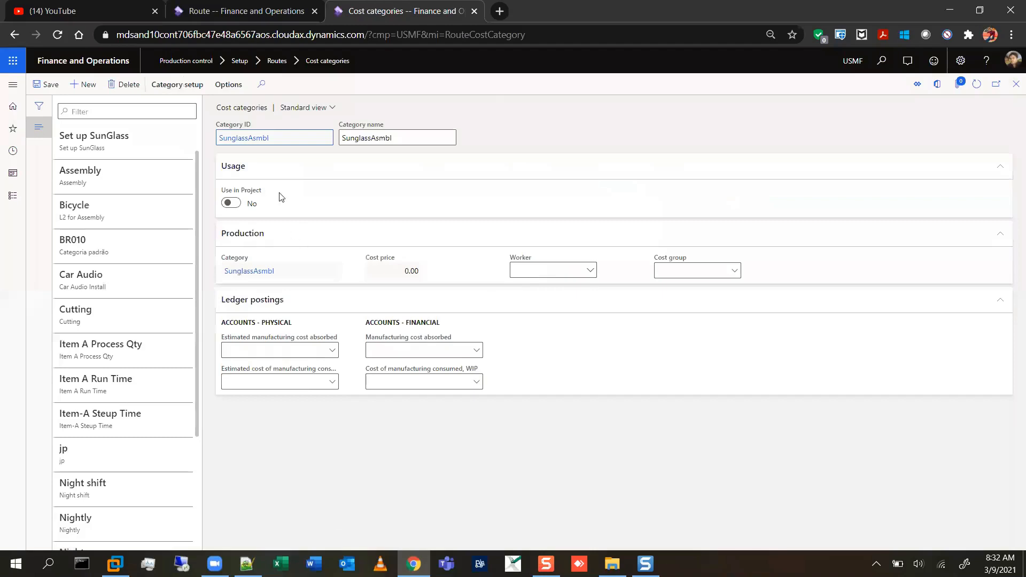
{"action": "left_click", "coordinate": [175, 86]}
{"action": "left_click", "coordinate": [153, 134]}
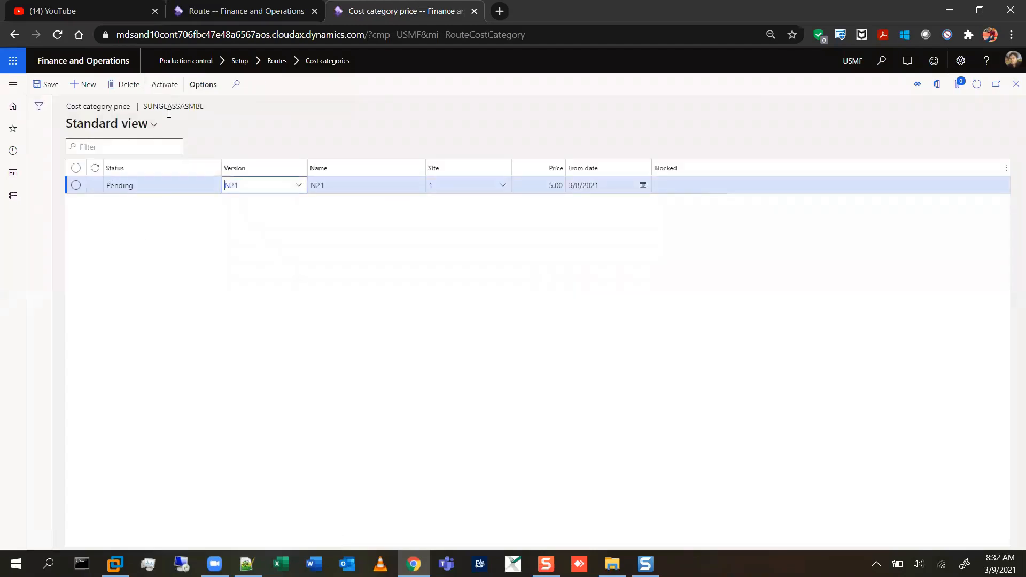
{"action": "left_click", "coordinate": [165, 85]}
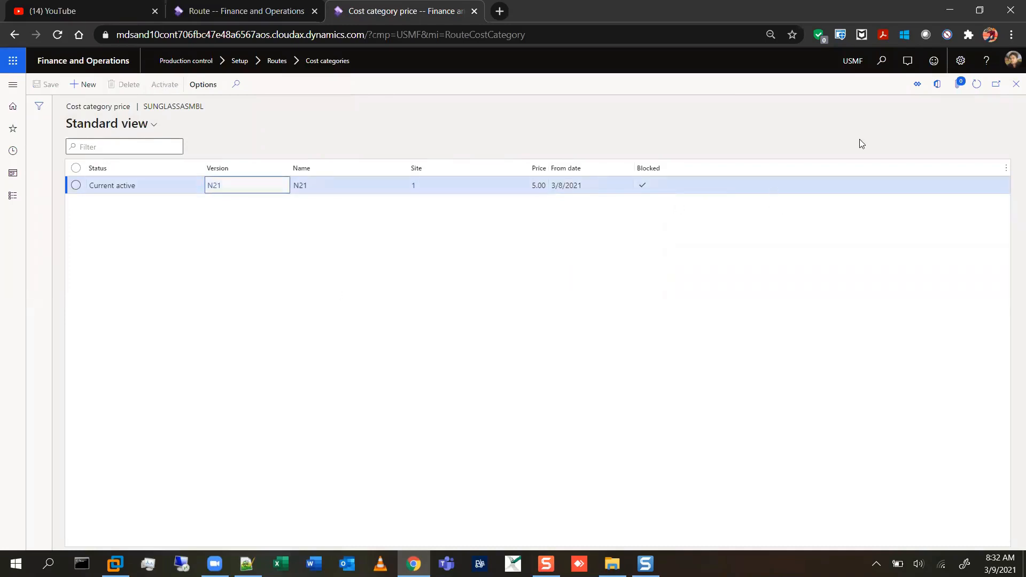
{"action": "left_click", "coordinate": [1014, 84]}
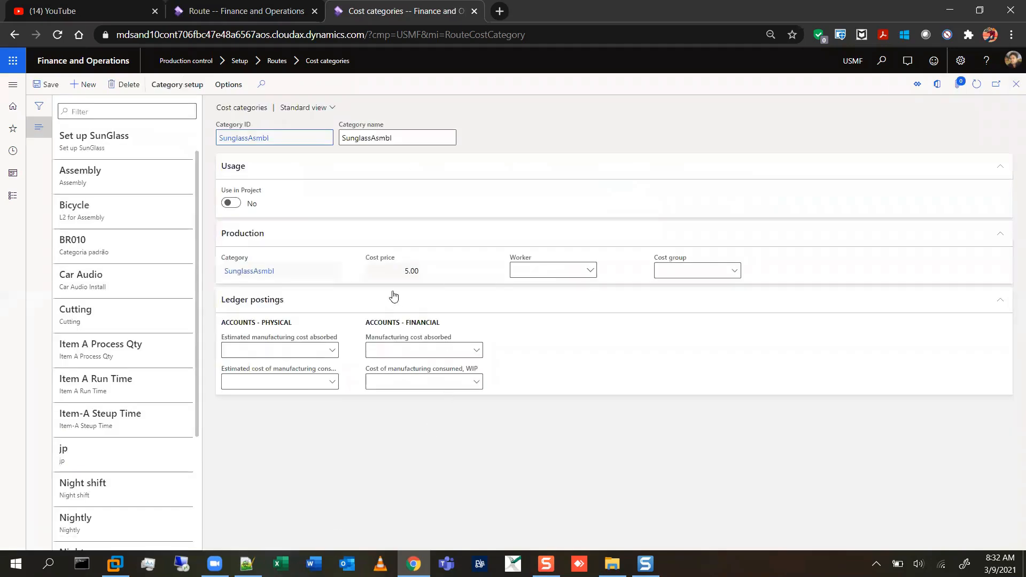
Step: Assign cost group L1 to the SunglassAsmbl cost category
{"action": "left_click", "coordinate": [401, 270]}
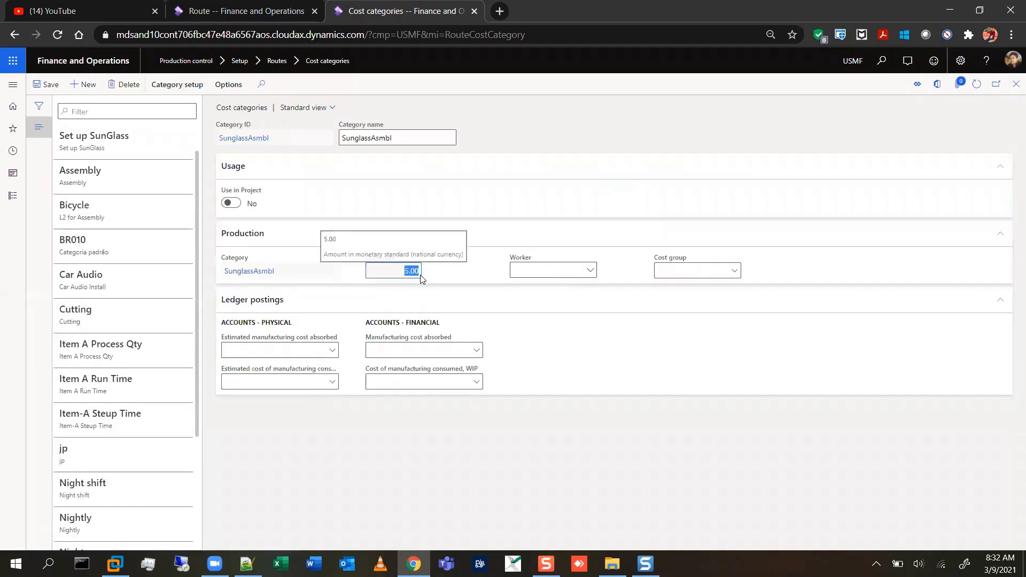
{"action": "left_click", "coordinate": [698, 274]}
{"action": "type", "text": "L1"}
{"action": "key", "text": "Tab"}
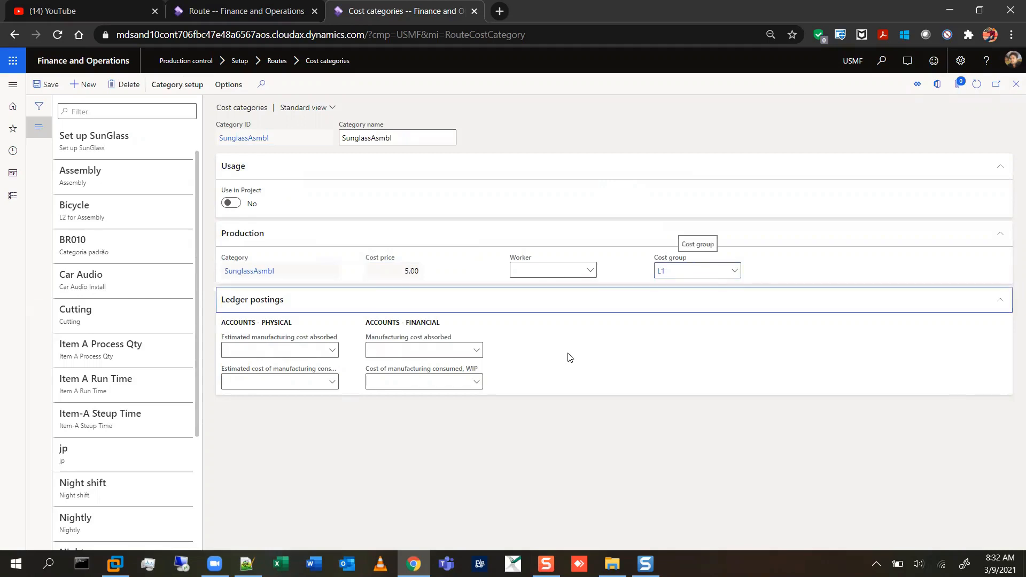
Step: Set all four ledger posting accounts to 161200, save, and return to the Notepad++ notes
{"action": "left_click", "coordinate": [316, 353]}
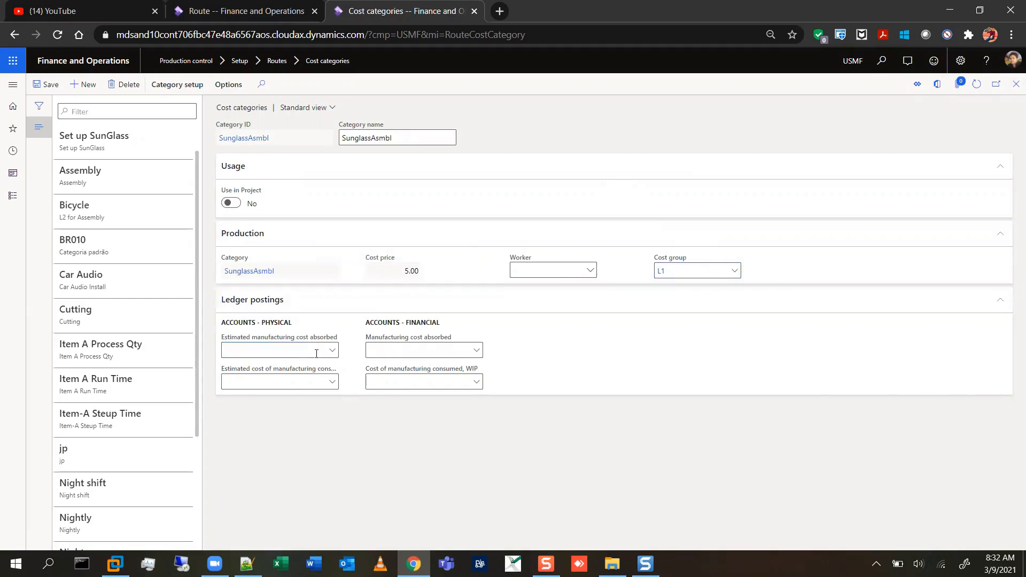
{"action": "type", "text": "161200"}
{"action": "key", "text": "Tab"}
{"action": "type", "text": "161200161200161200"}
{"action": "left_click", "coordinate": [47, 84]}
{"action": "left_click", "coordinate": [249, 563]}
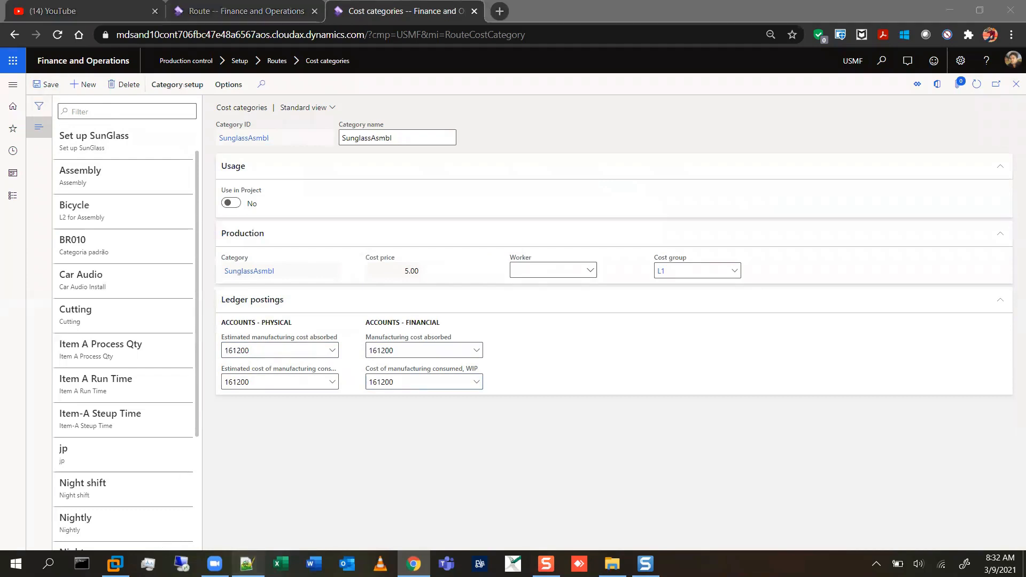
{"action": "left_click", "coordinate": [159, 208]}
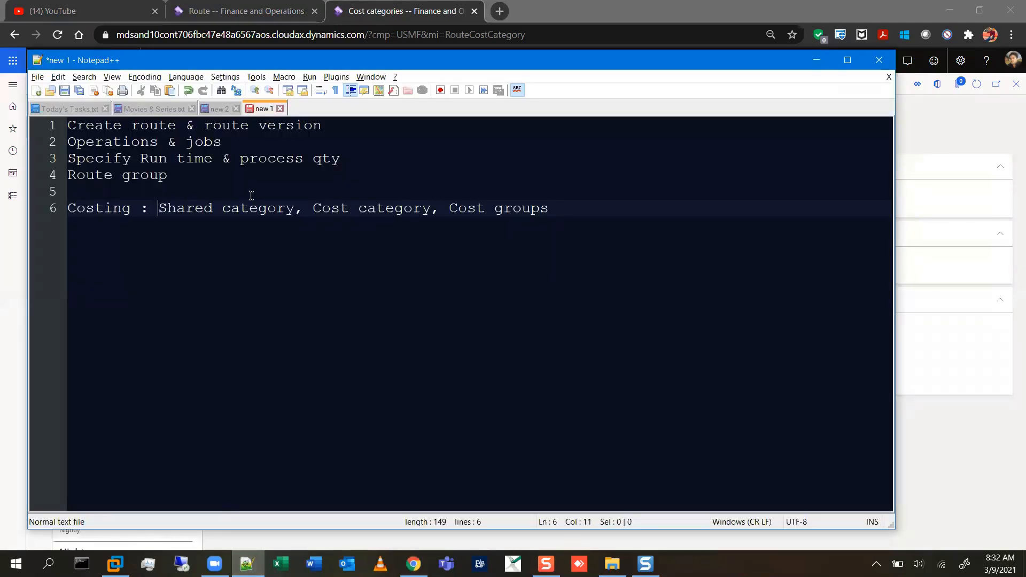
Step: Highlight 'Shared category', 'Cost category' and 'Cost group' on line 6 of the notes
{"action": "left_click", "coordinate": [295, 208], "text": "shift"}
{"action": "left_click", "coordinate": [318, 208]}
{"action": "key", "text": "shift+Right"}
{"action": "left_click_drag", "start_coordinate": [159, 208], "coordinate": [431, 208]}
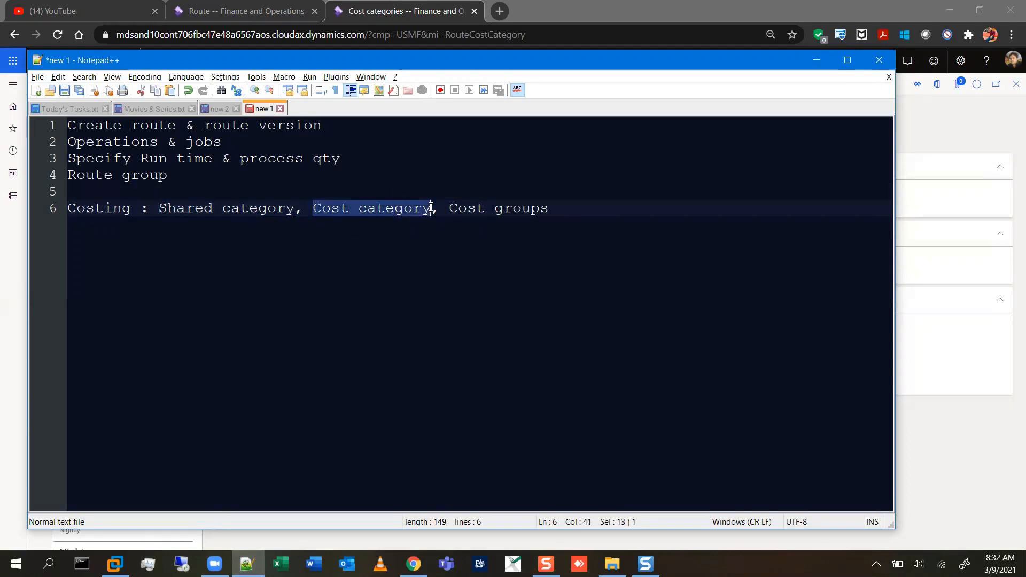
{"action": "left_click", "coordinate": [372, 208]}
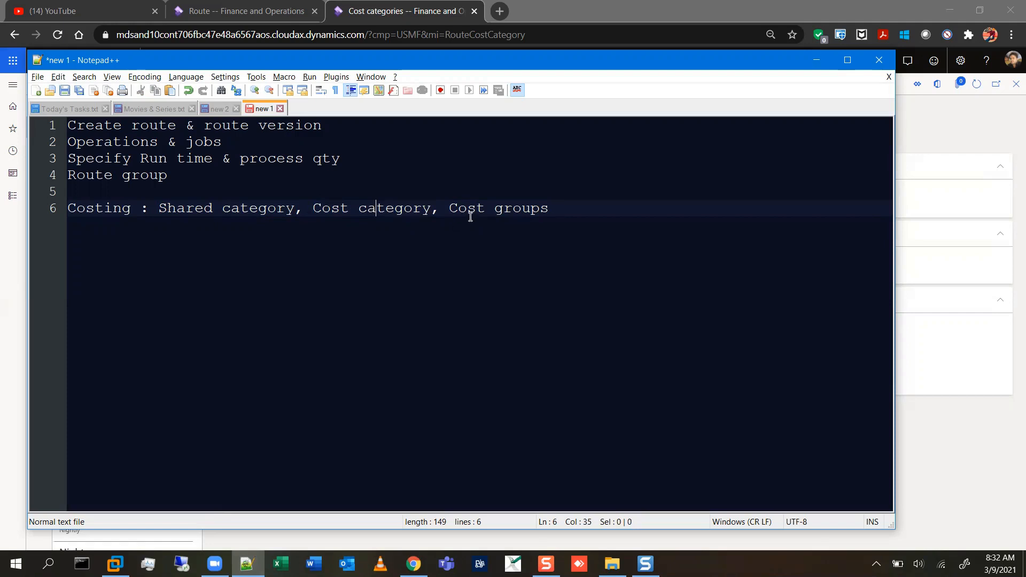
{"action": "left_click_drag", "start_coordinate": [450, 208], "coordinate": [551, 208]}
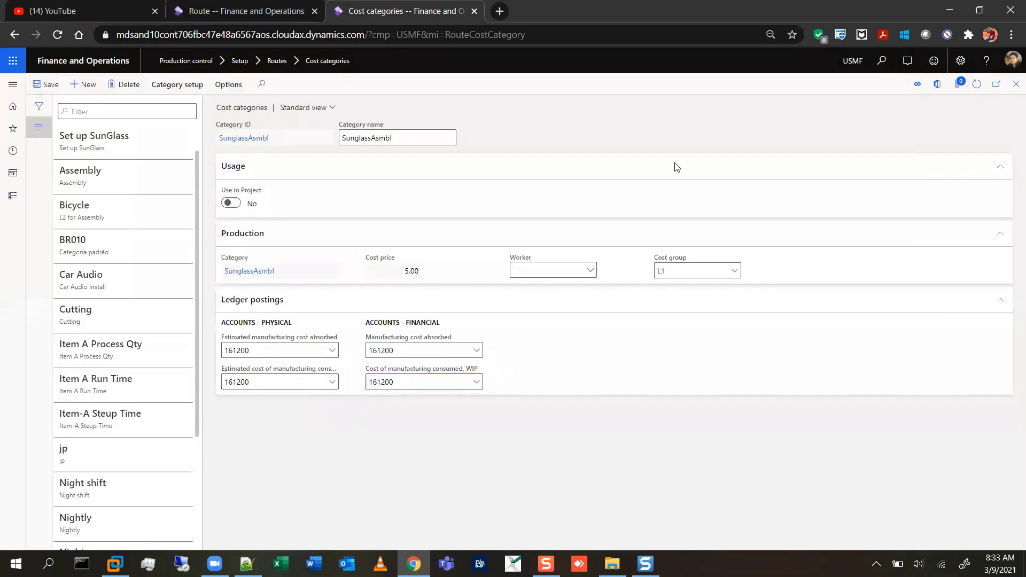
Step: On route 000299's operation, choose setup category Set up SunGlass and run time category SunglassAsmbl
{"action": "left_click", "coordinate": [272, 15]}
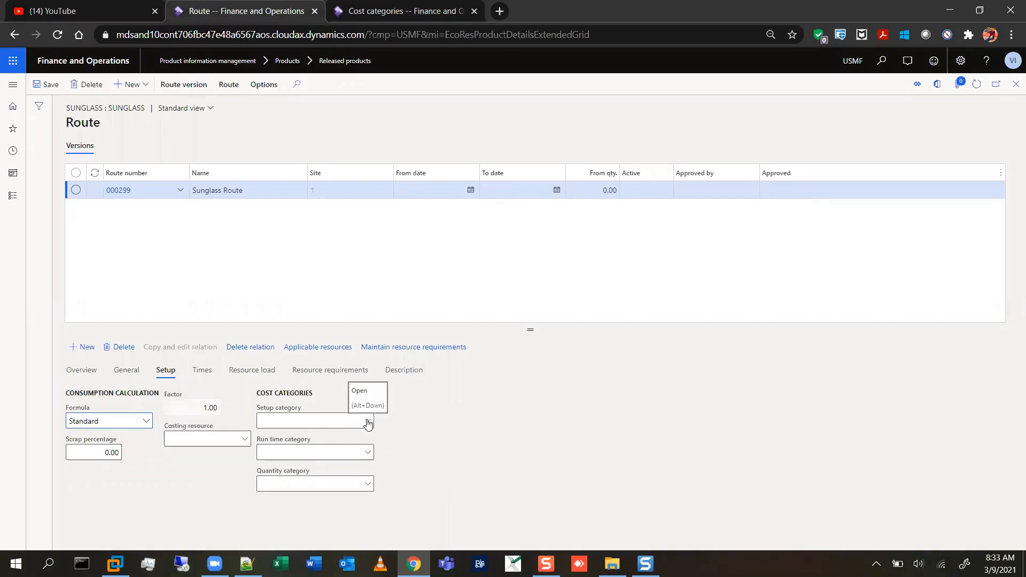
{"action": "left_click", "coordinate": [368, 423]}
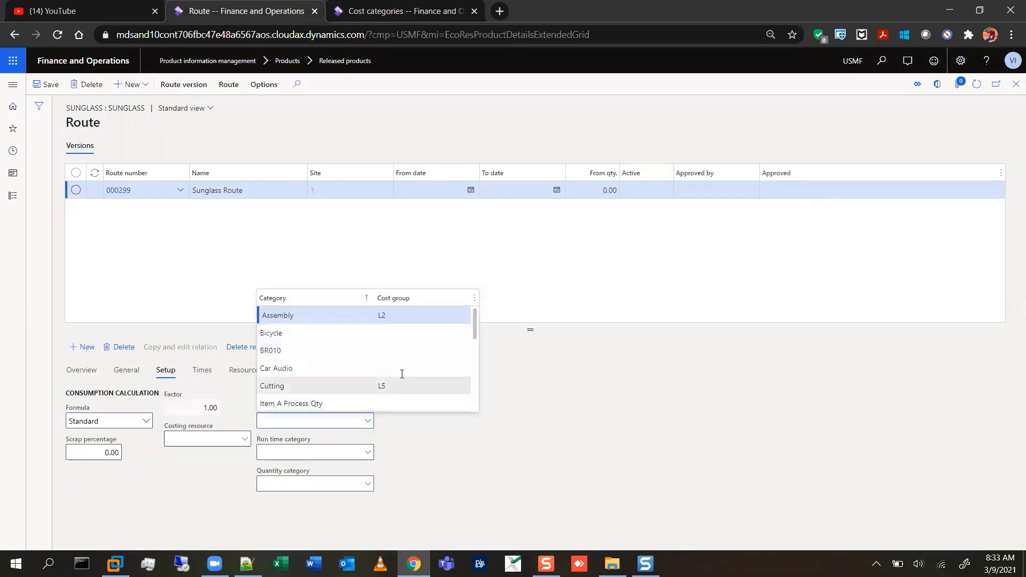
{"action": "scroll", "coordinate": [408, 362], "scroll_direction": "down", "scroll_amount": 5}
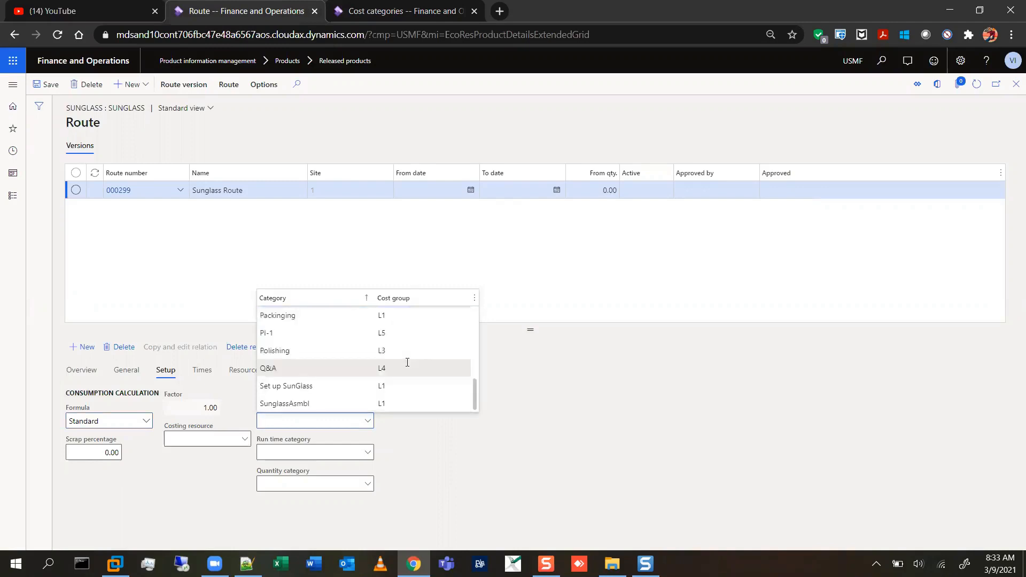
{"action": "left_click", "coordinate": [323, 386]}
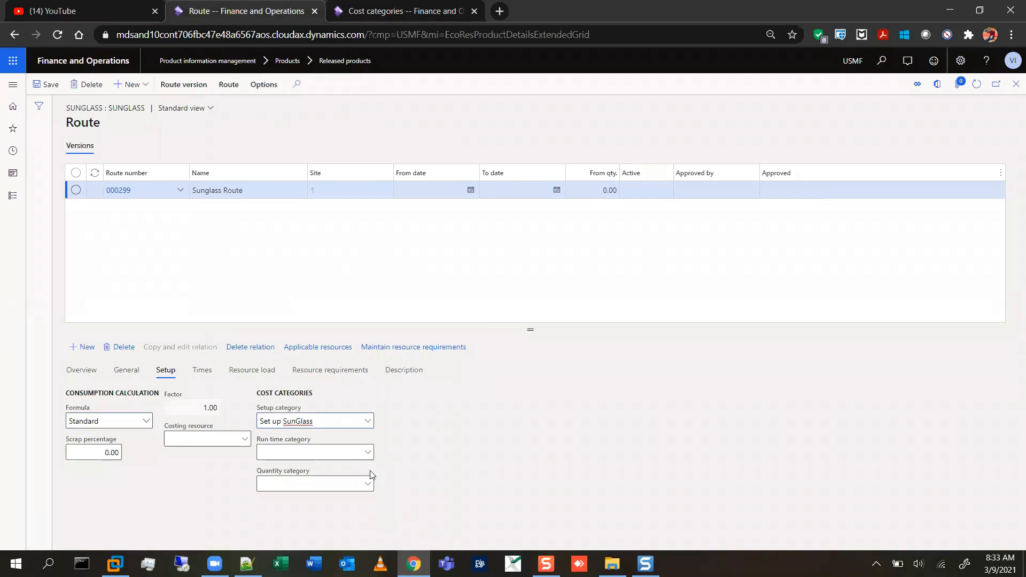
{"action": "left_click", "coordinate": [369, 454]}
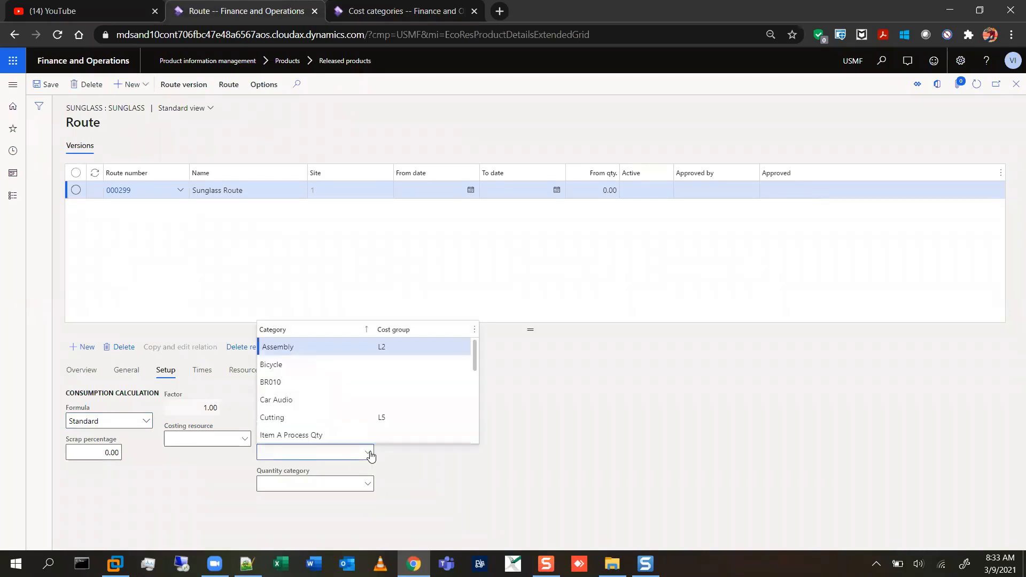
{"action": "type", "text": "SU"}
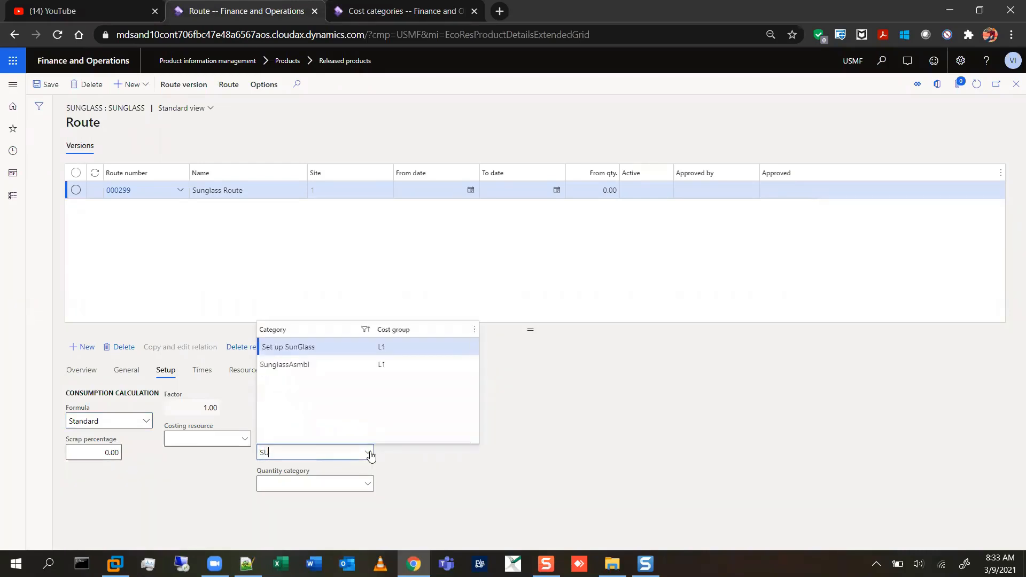
{"action": "key", "text": "Return"}
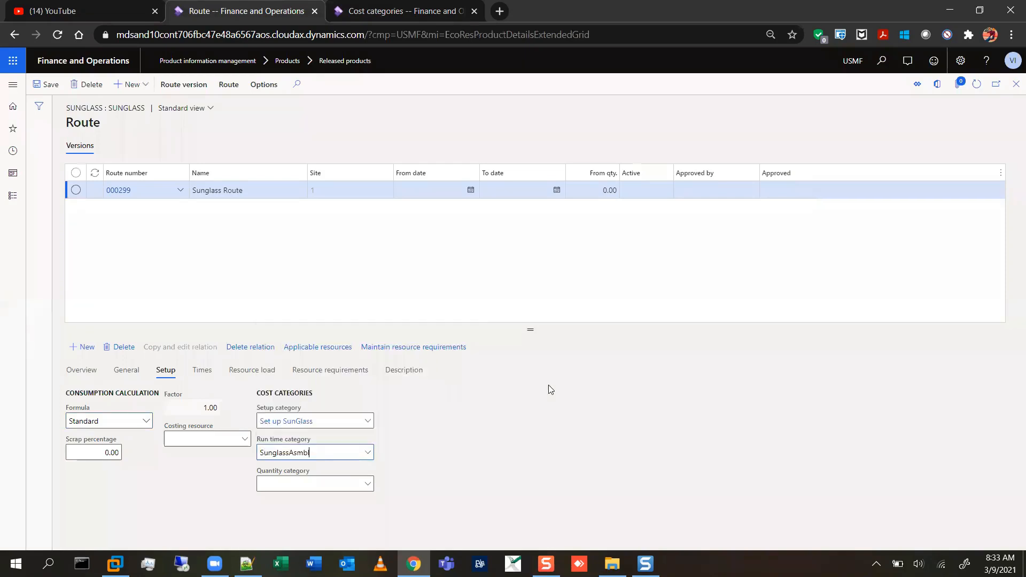
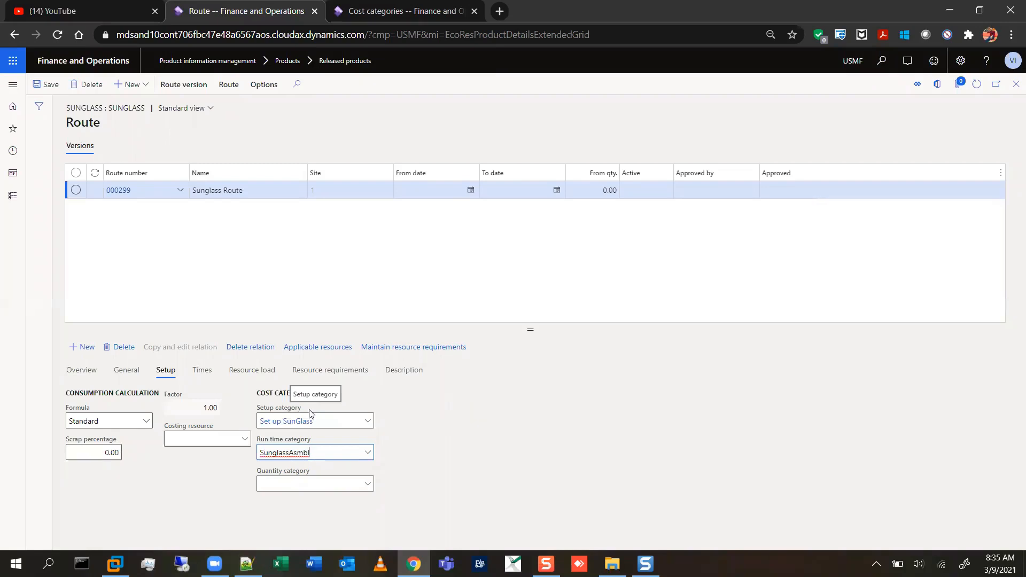
Step: Check the operation's Times, run time, Resource load and Resource requirements, then bring up the Notepad++ notes
{"action": "left_click", "coordinate": [200, 372]}
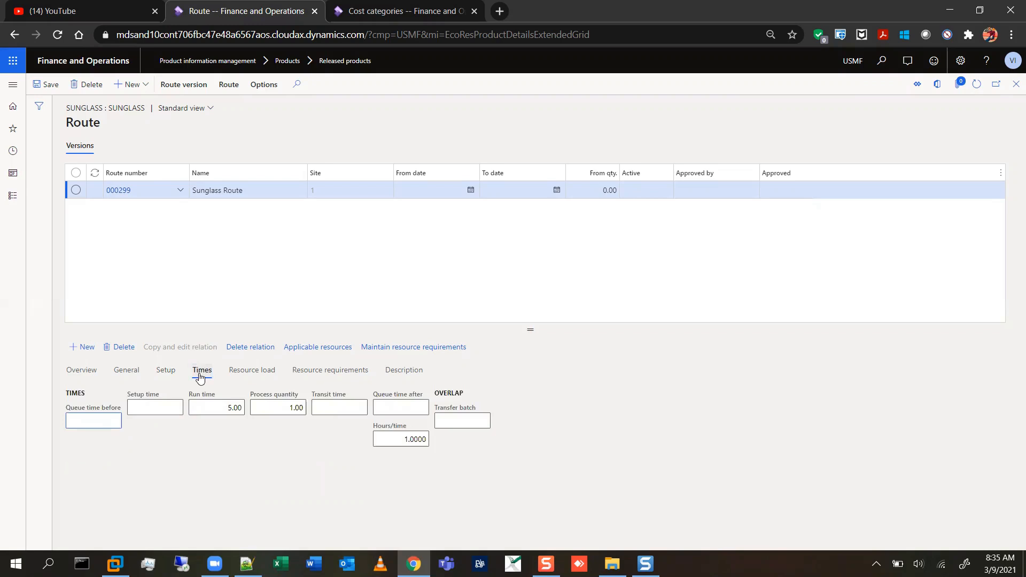
{"action": "left_click", "coordinate": [217, 412]}
{"action": "left_click", "coordinate": [81, 370]}
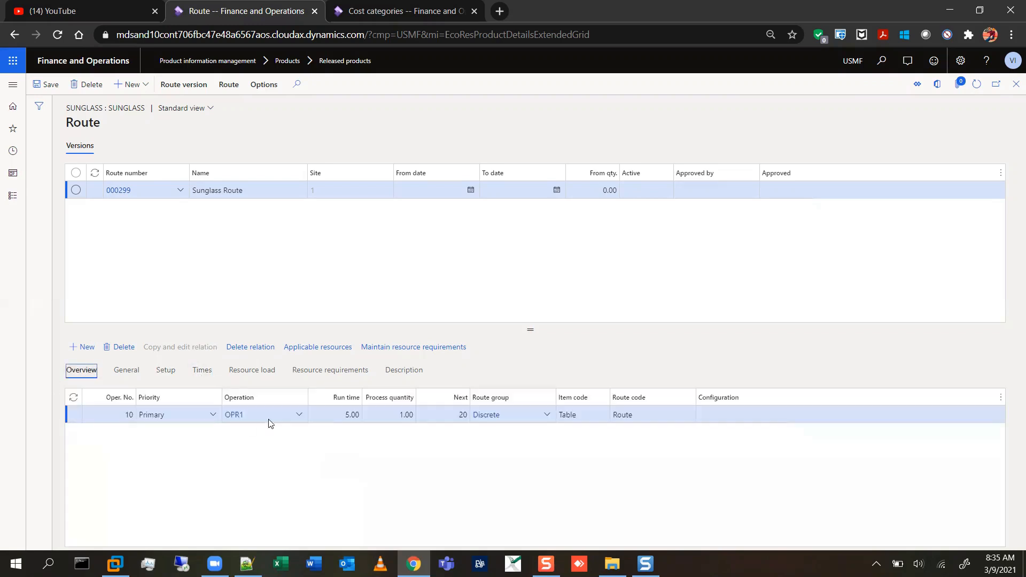
{"action": "left_click", "coordinate": [204, 370]}
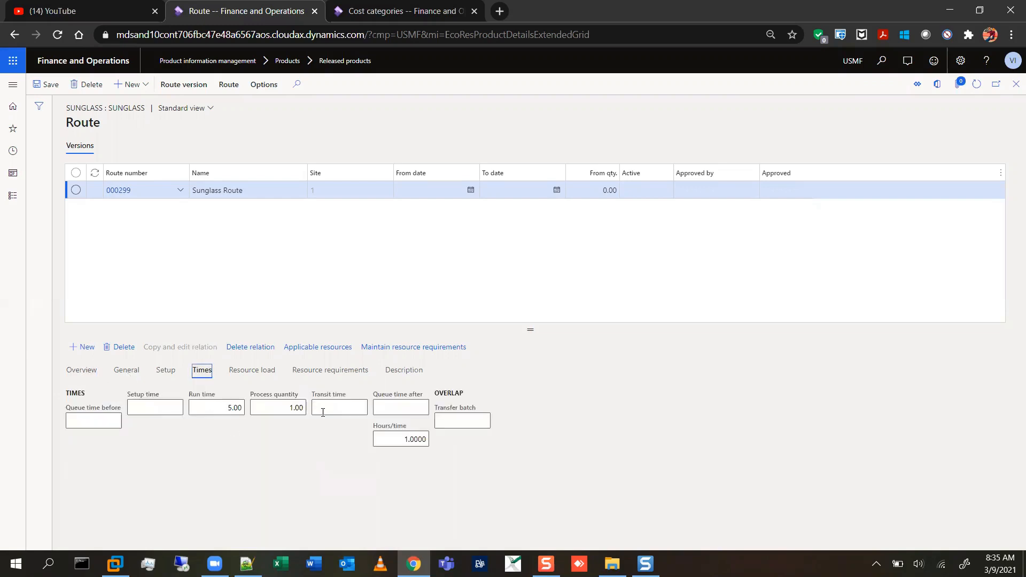
{"action": "left_click", "coordinate": [255, 372]}
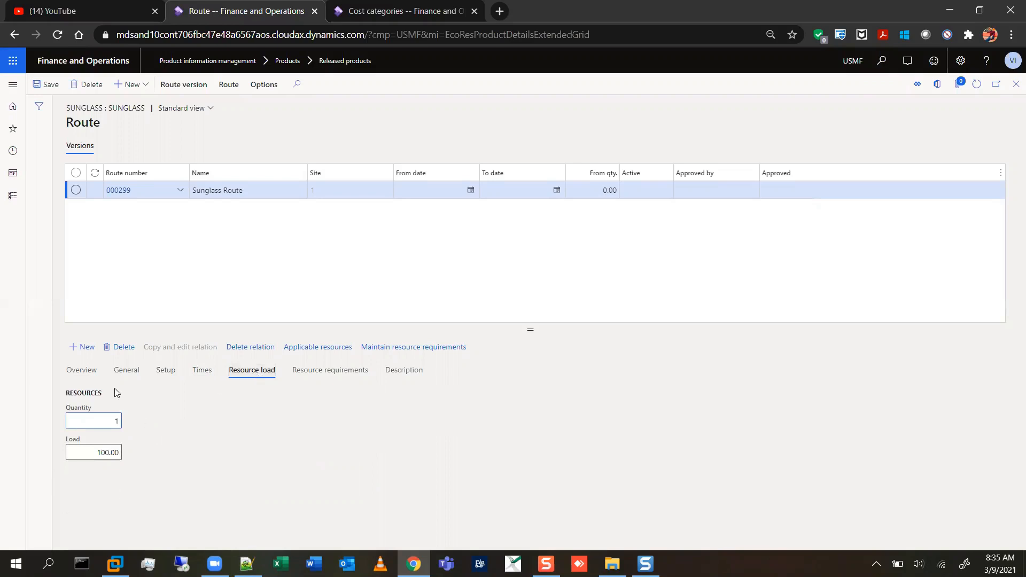
{"action": "left_click", "coordinate": [310, 371]}
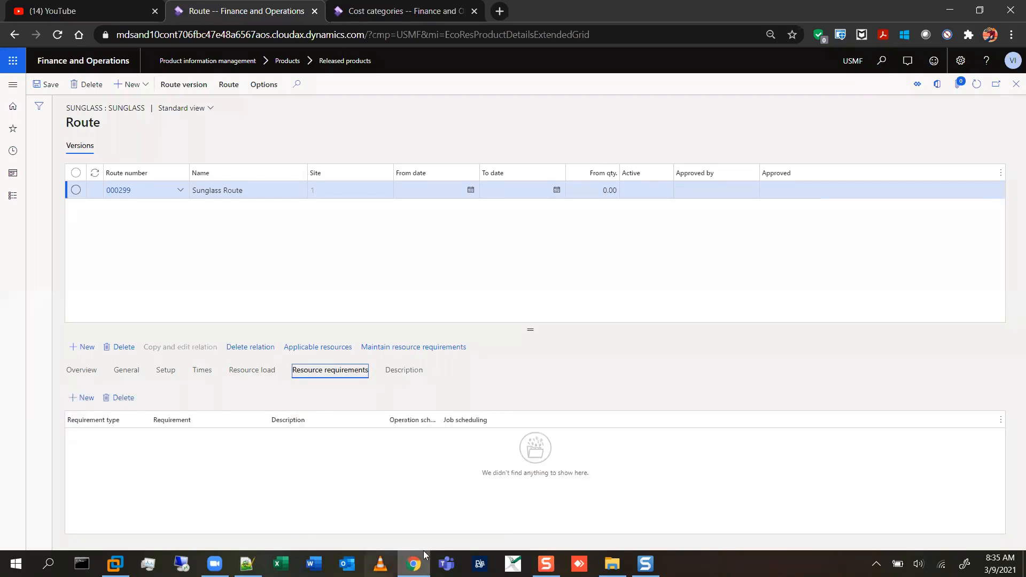
{"action": "left_click", "coordinate": [247, 564]}
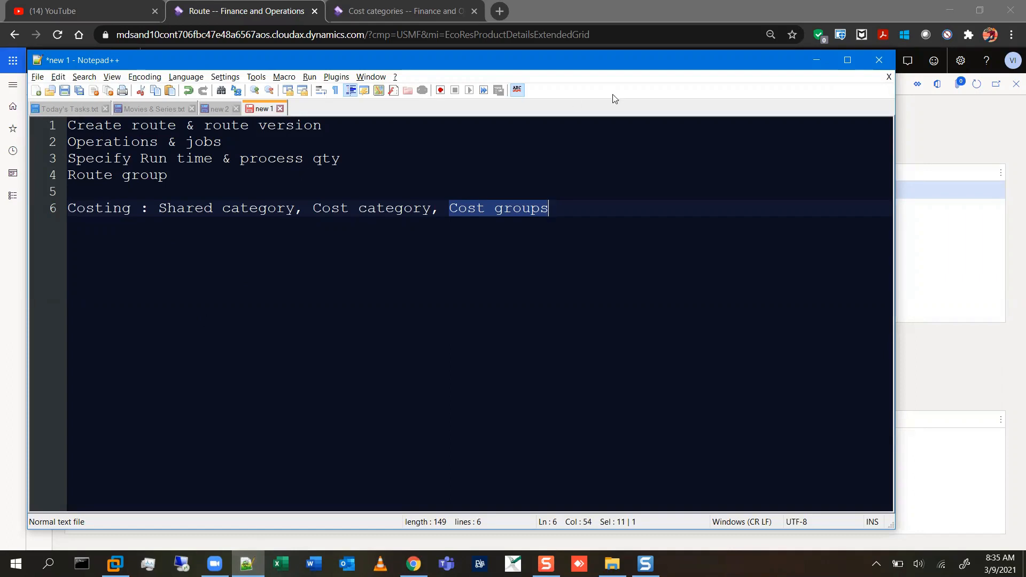
Step: Add a resource requirement line of type Resource, closing the Requirement lookup without a choice
{"action": "left_click", "coordinate": [815, 61]}
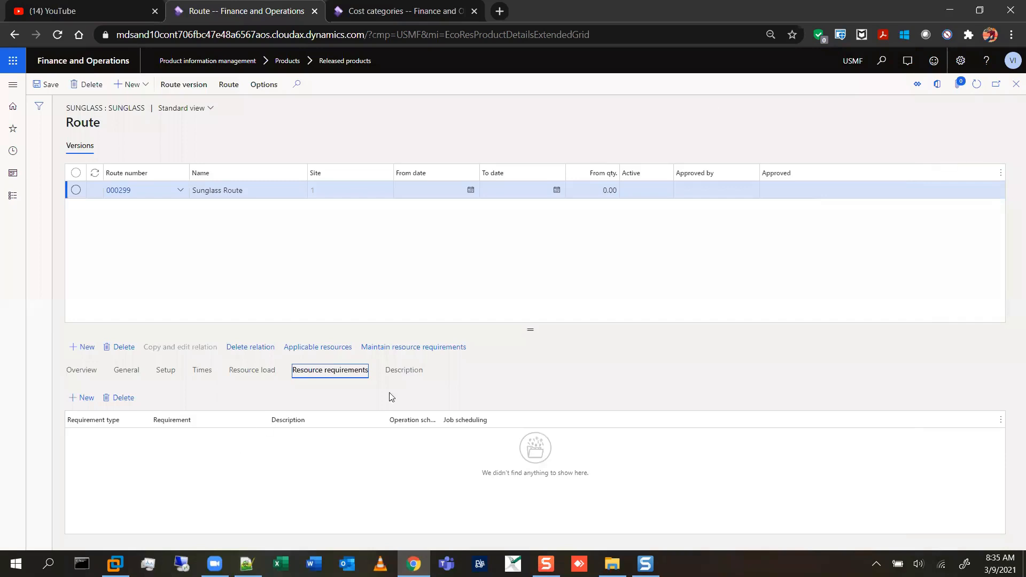
{"action": "left_click", "coordinate": [83, 398]}
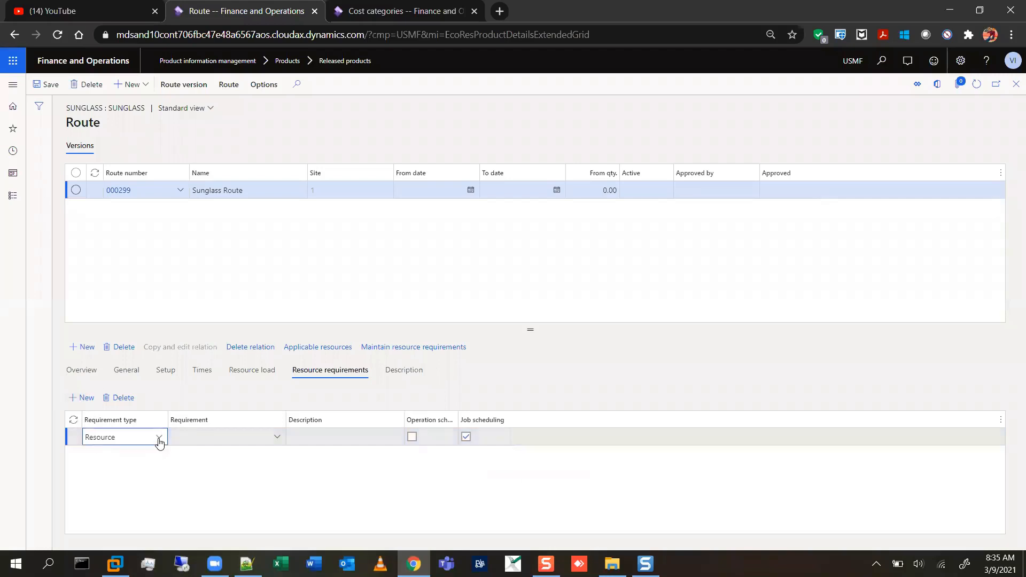
{"action": "left_click", "coordinate": [159, 437]}
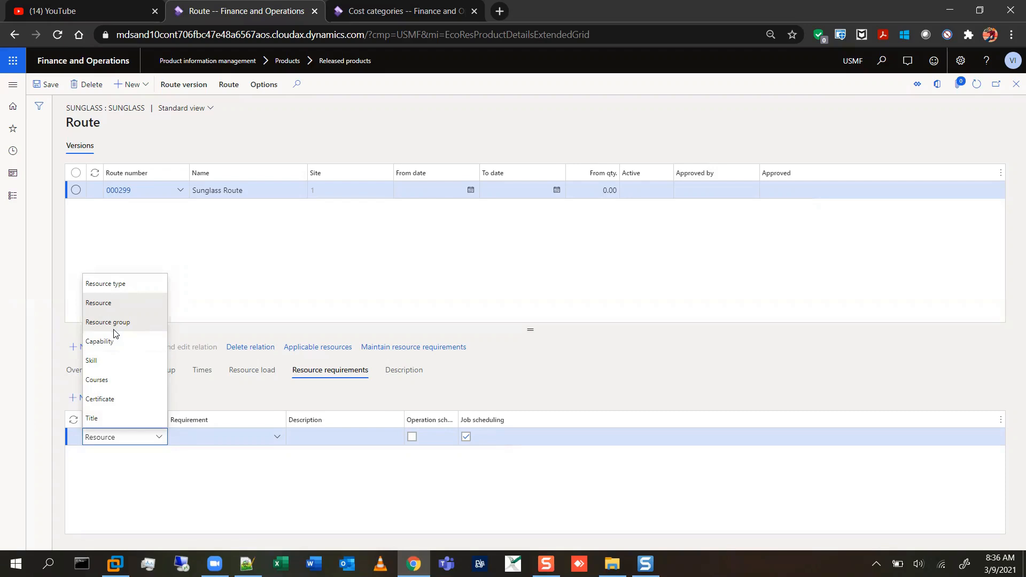
{"action": "left_click", "coordinate": [137, 314]}
{"action": "left_click", "coordinate": [272, 438]}
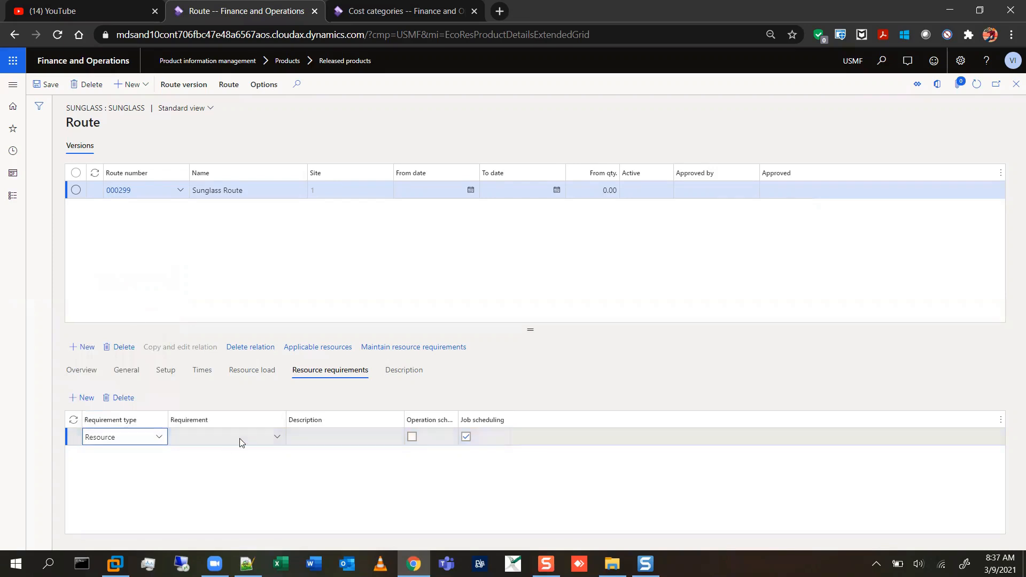
{"action": "left_click", "coordinate": [276, 439]}
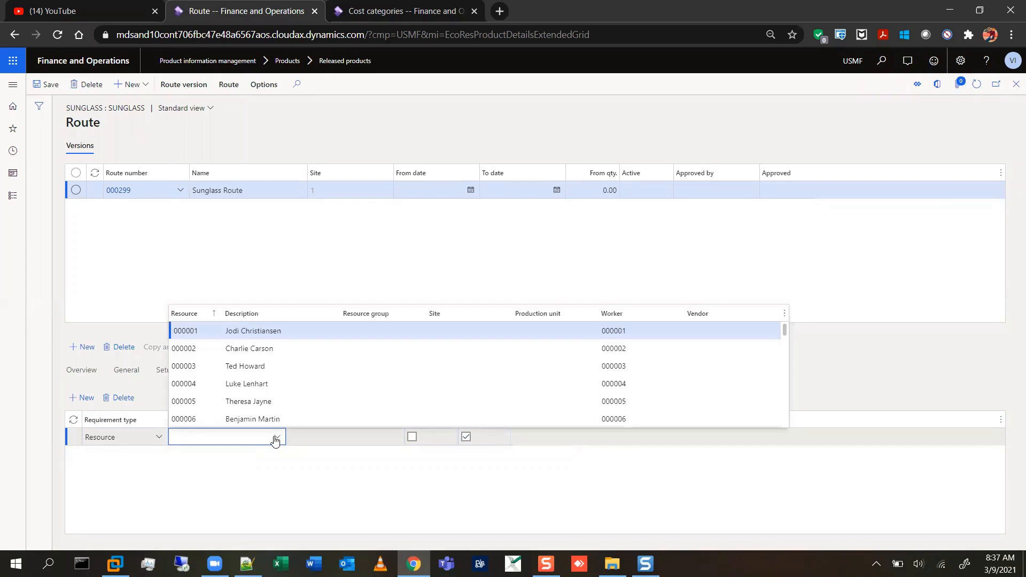
{"action": "left_click", "coordinate": [293, 473]}
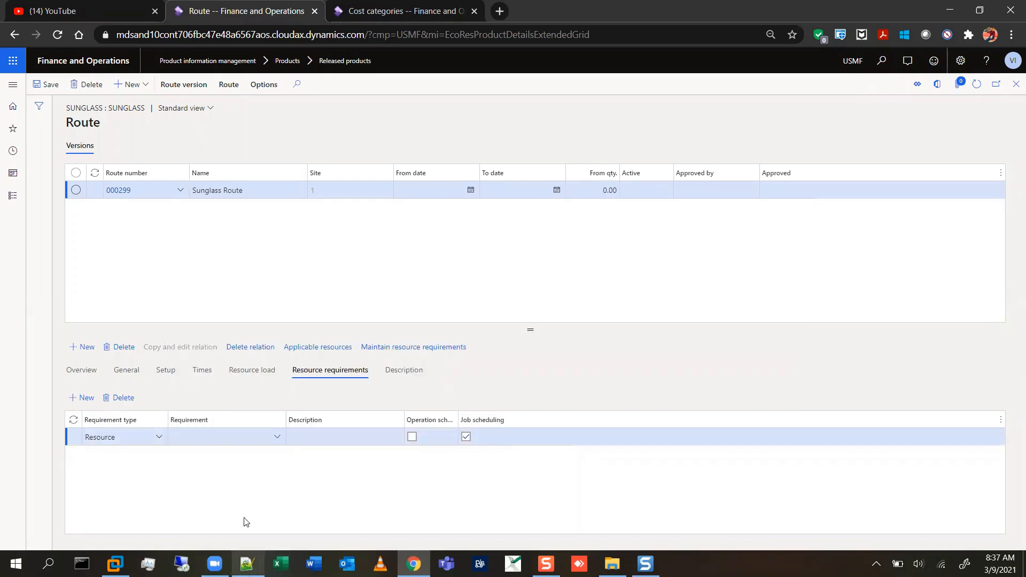
Step: Add 'Resource / resource group' under Costing in the notes, highlight lines 4 and 6, and return to Chrome
{"action": "key", "text": "alt+Tab"}
{"action": "key", "text": "End"}
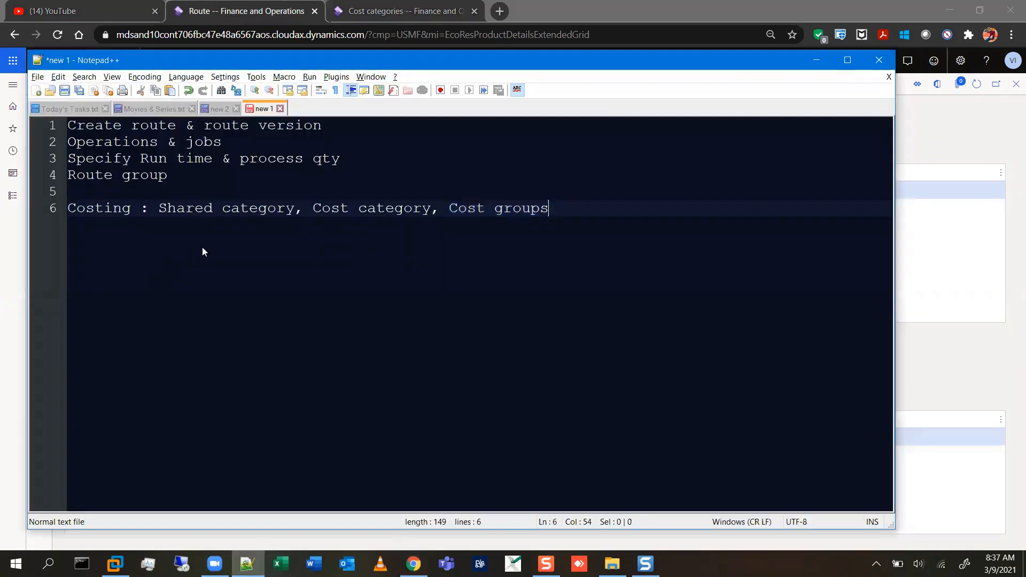
{"action": "key", "text": "Return"}
{"action": "type", "text": "Res"}
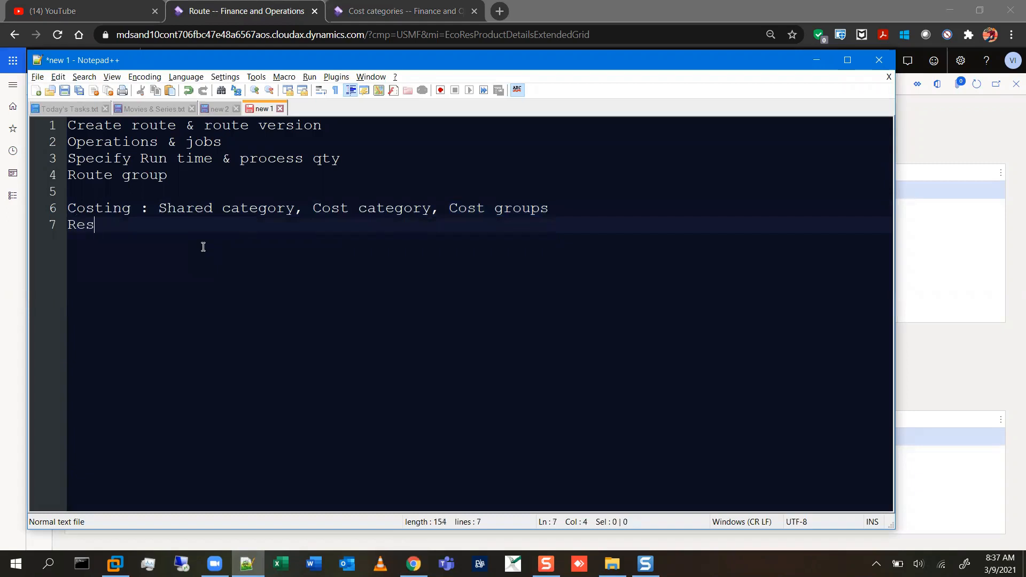
{"action": "type", "text": "ource /"}
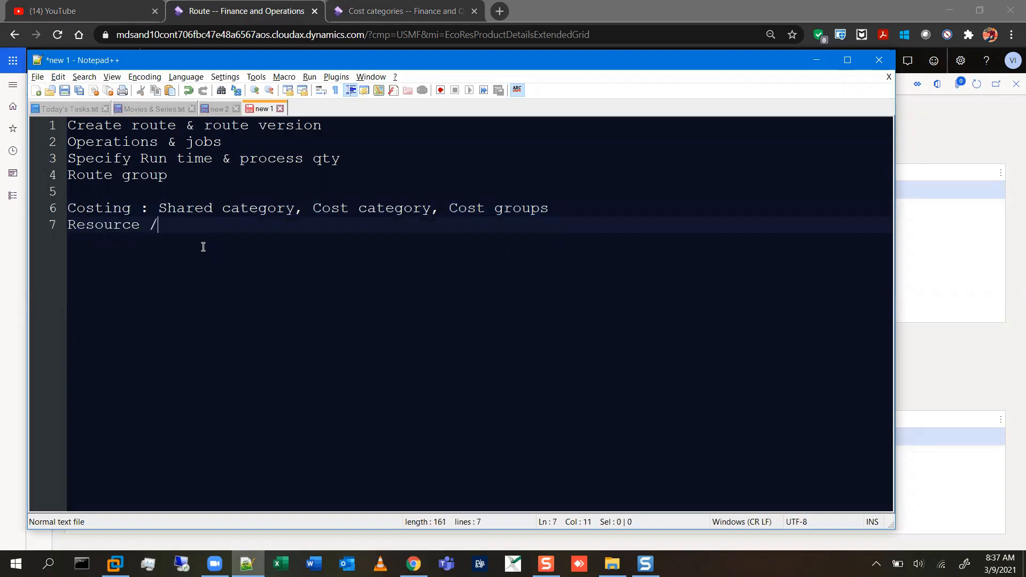
{"action": "type", "text": " resource group"}
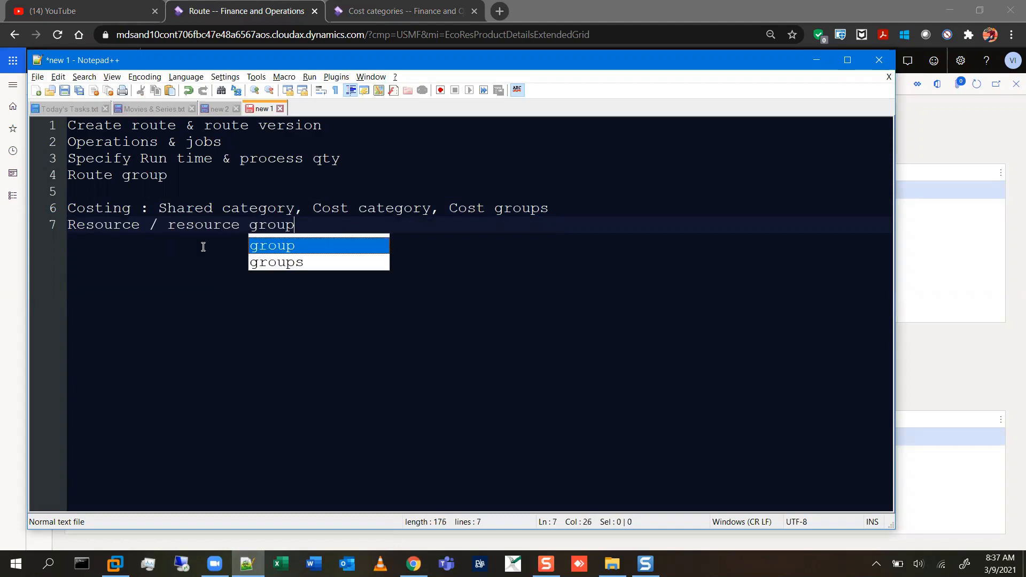
{"action": "key", "text": "Escape"}
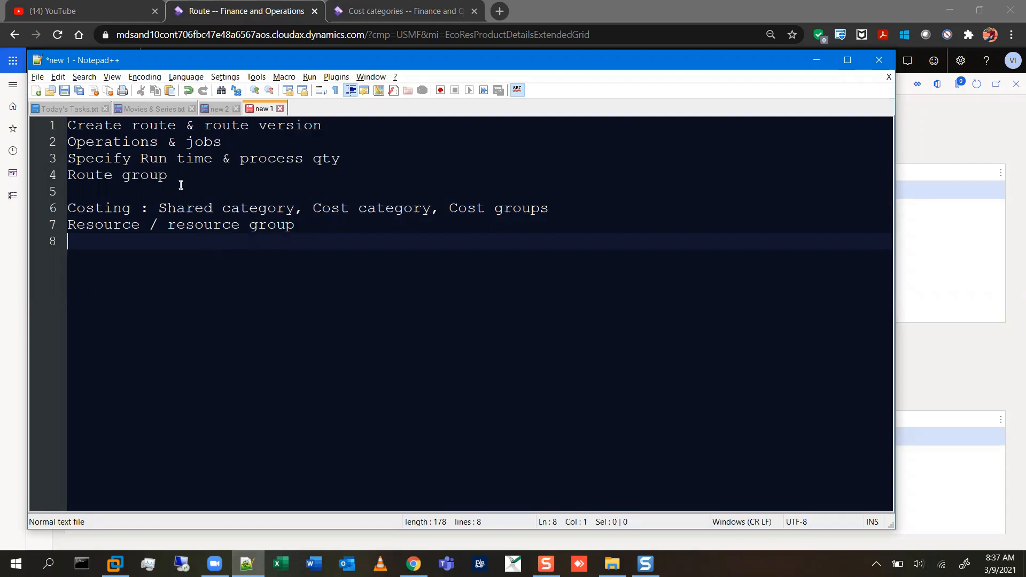
{"action": "left_click_drag", "start_coordinate": [181, 180], "coordinate": [46, 184]}
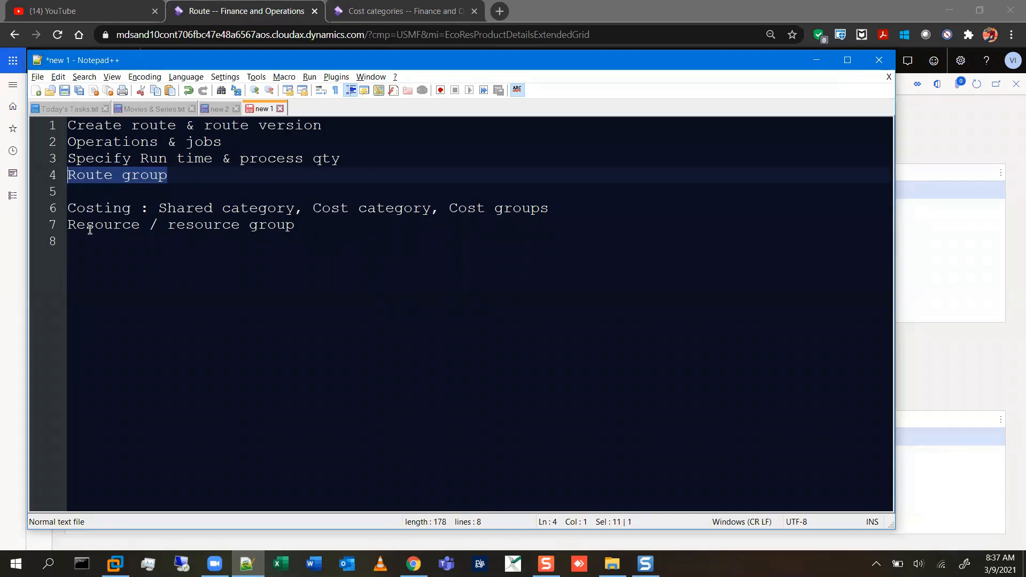
{"action": "left_click_drag", "start_coordinate": [69, 212], "coordinate": [560, 210]}
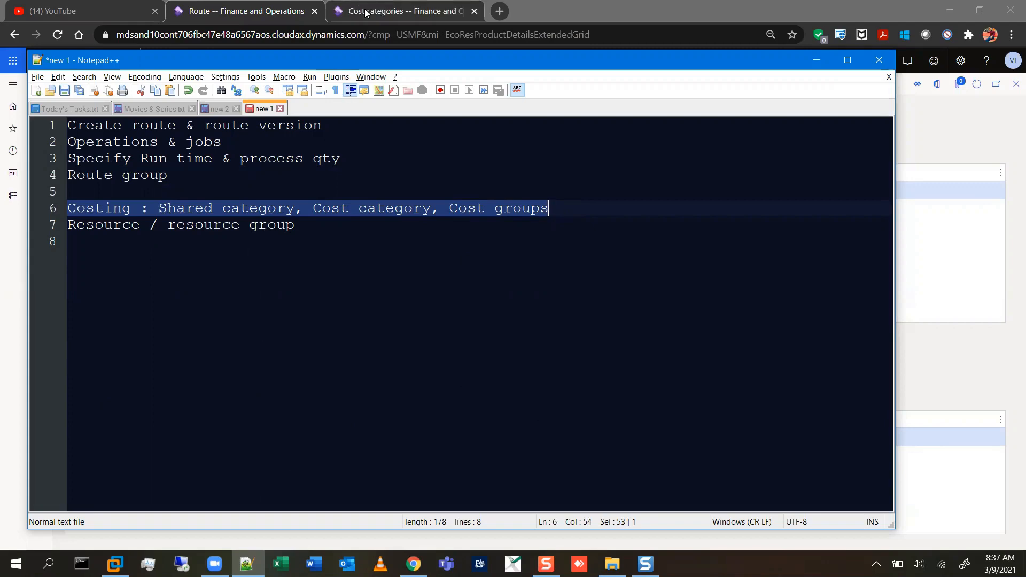
{"action": "left_click", "coordinate": [234, 20]}
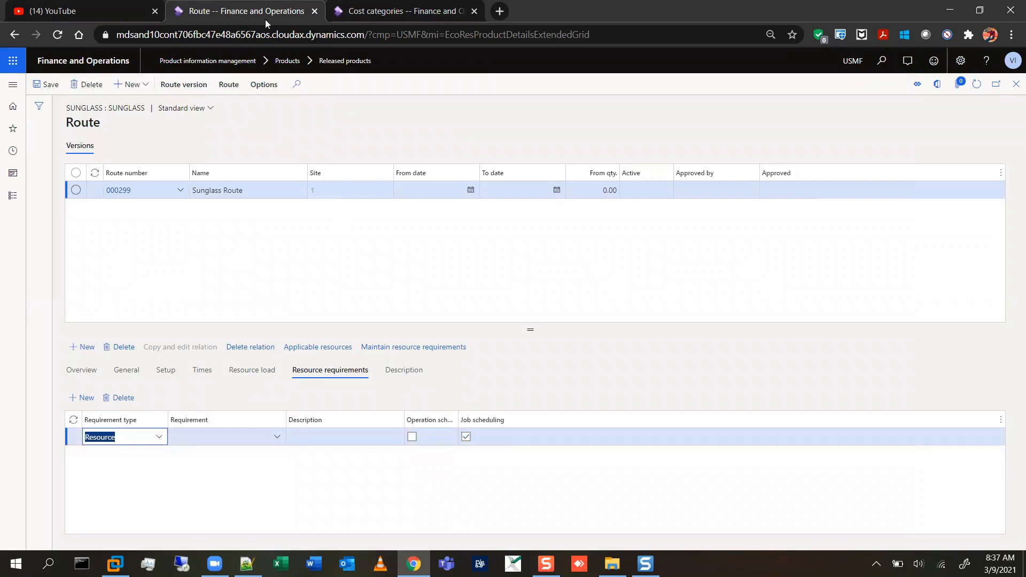
Step: Open the full details of operation 10 (OPR1) from the route's operations list
{"action": "left_click", "coordinate": [126, 370]}
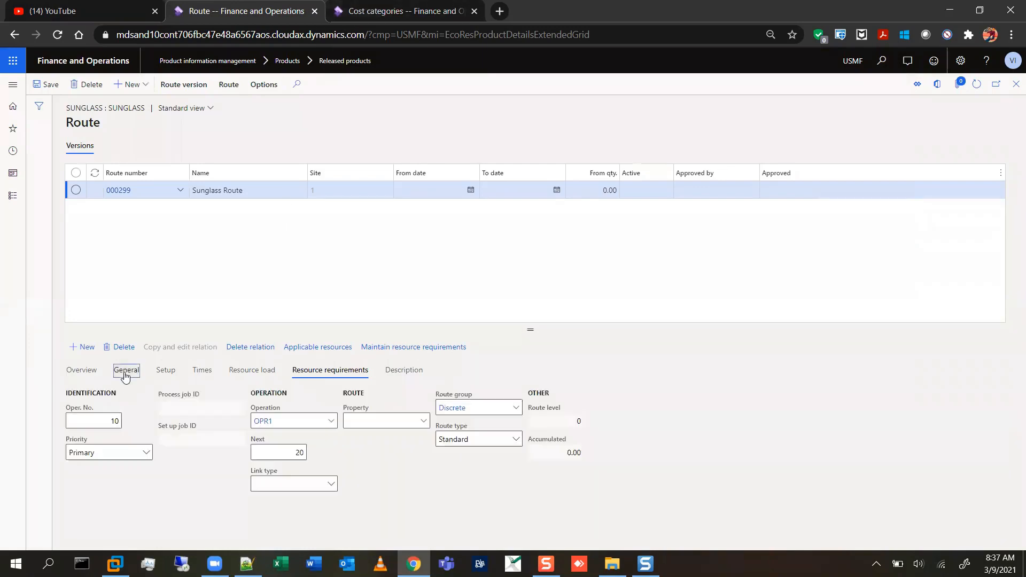
{"action": "left_click", "coordinate": [79, 373]}
{"action": "right_click", "coordinate": [283, 413]}
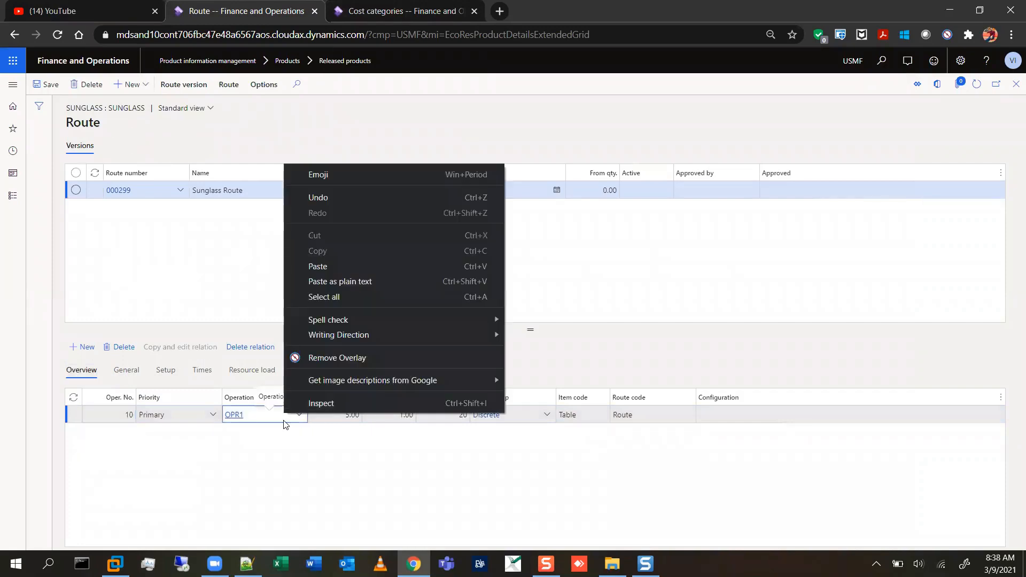
{"action": "right_click", "coordinate": [298, 417]}
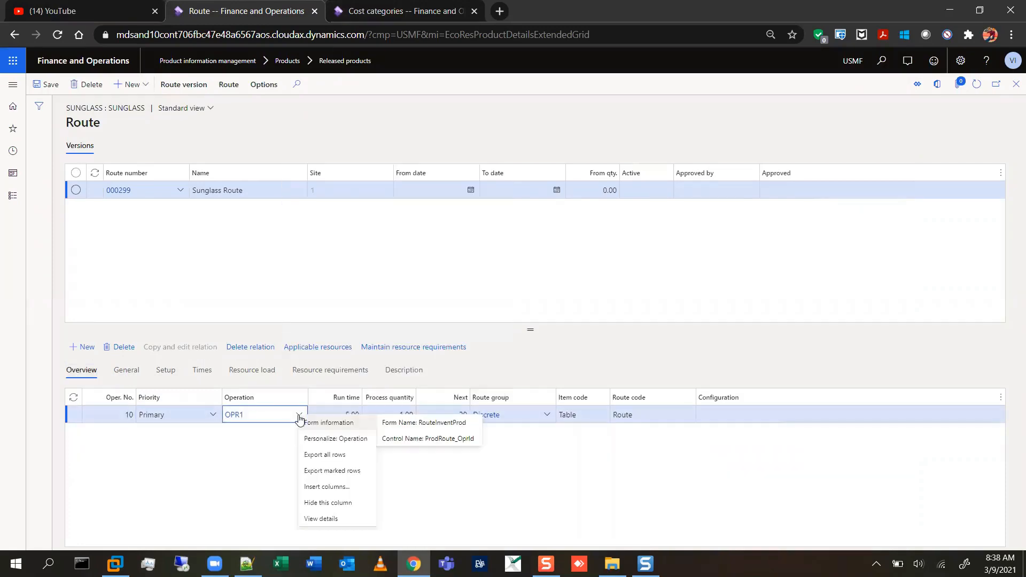
{"action": "left_click", "coordinate": [351, 521]}
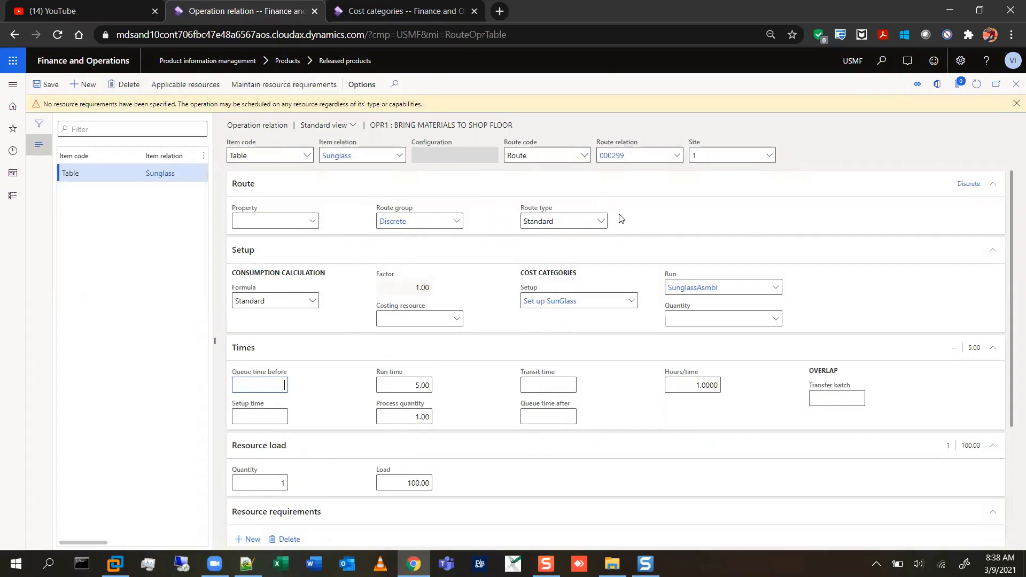
Step: Review the OPR1 details, dismiss the no-resource-requirements warnings, and close back to the route
{"action": "scroll", "coordinate": [820, 348], "scroll_direction": "down", "scroll_amount": 3}
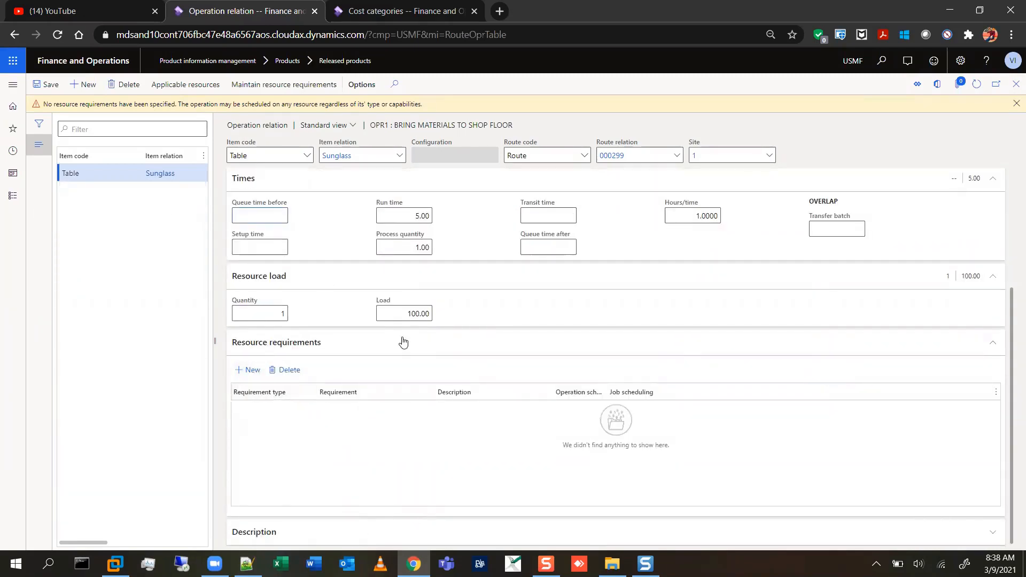
{"action": "scroll", "coordinate": [412, 374], "scroll_direction": "up", "scroll_amount": 3}
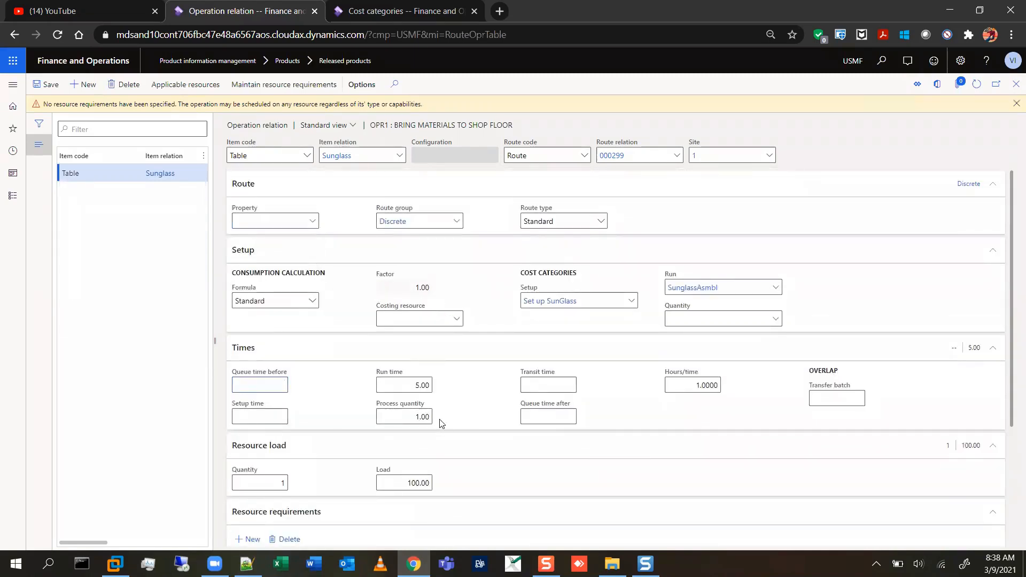
{"action": "left_click", "coordinate": [1016, 104]}
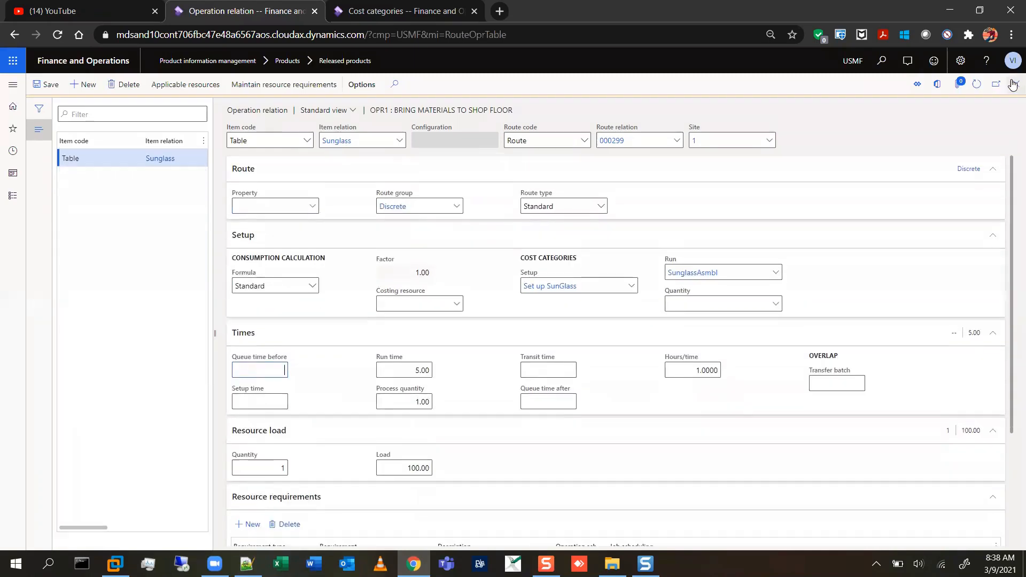
{"action": "left_click", "coordinate": [1015, 84]}
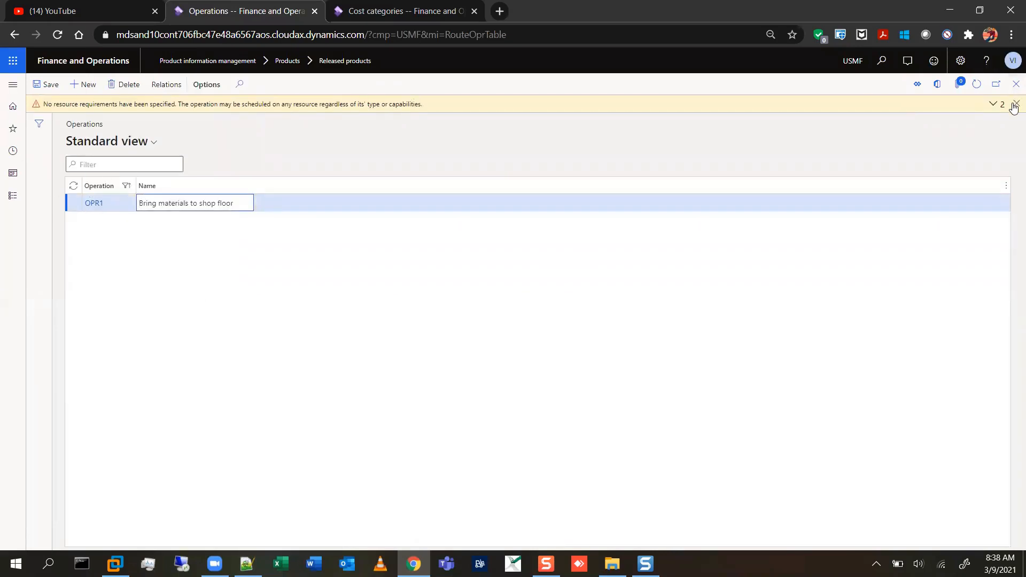
{"action": "left_click", "coordinate": [1015, 105]}
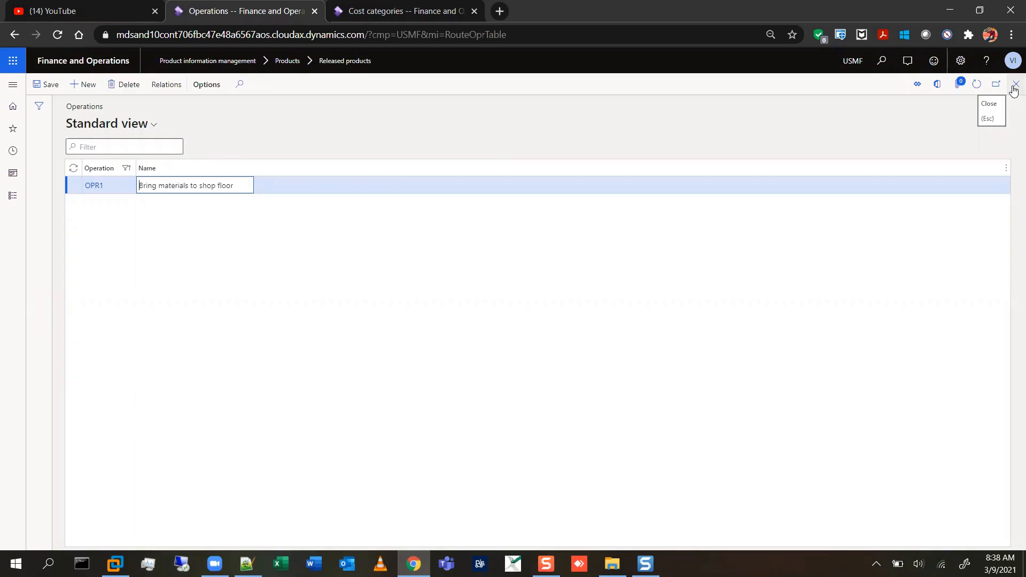
{"action": "left_click", "coordinate": [1014, 85]}
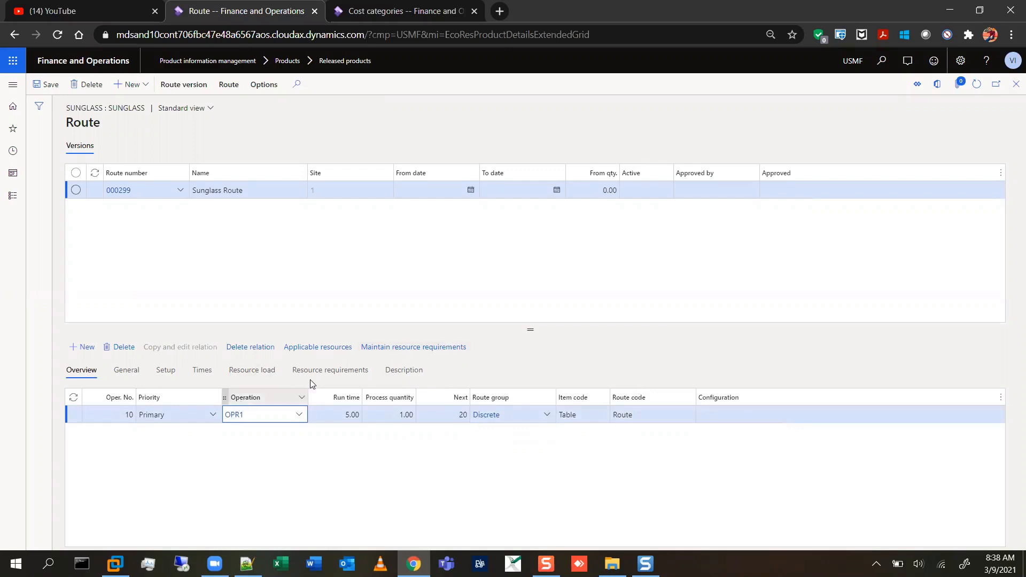
Step: Go to Organization administration > Resources > Resource groups through the modules navigation pane
{"action": "left_click", "coordinate": [323, 374]}
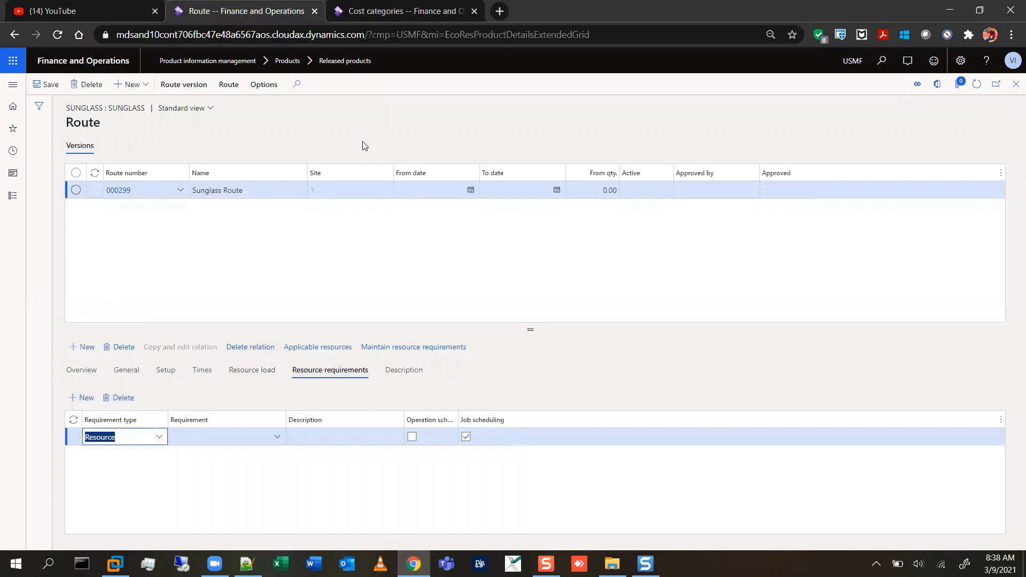
{"action": "left_click", "coordinate": [367, 15]}
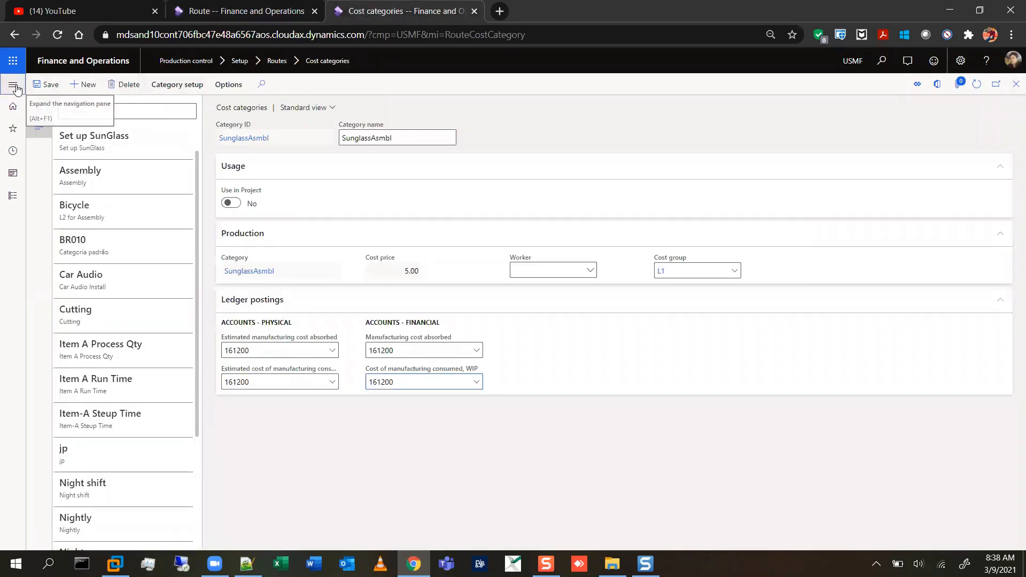
{"action": "left_click", "coordinate": [13, 85]}
{"action": "scroll", "coordinate": [92, 385], "scroll_direction": "down", "scroll_amount": 8}
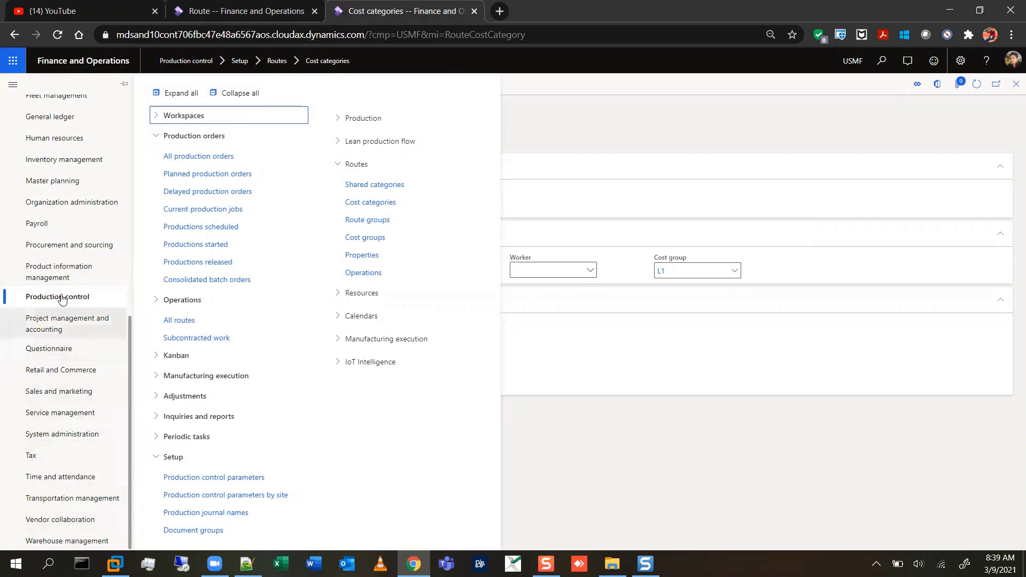
{"action": "left_click", "coordinate": [55, 203]}
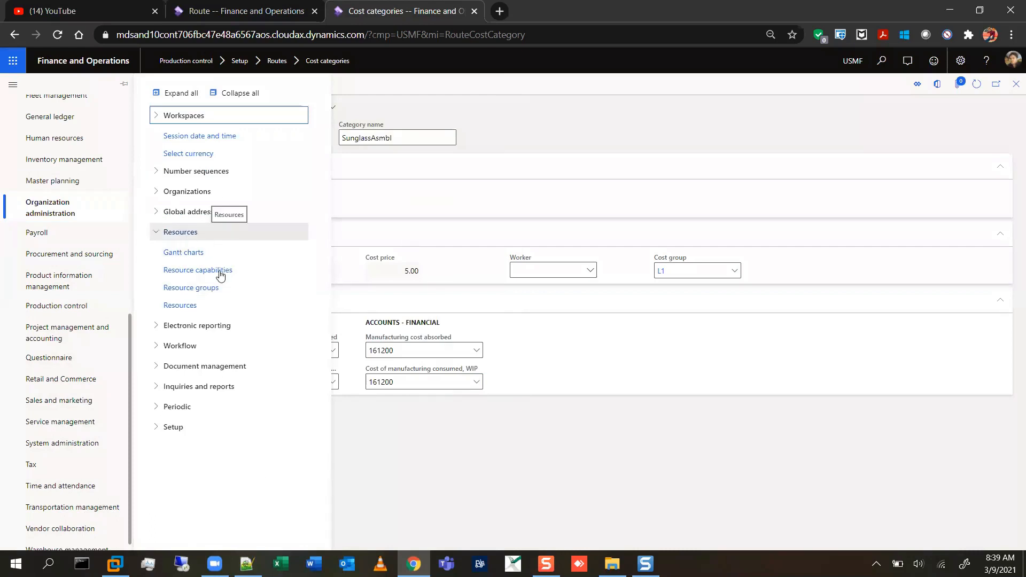
{"action": "left_click", "coordinate": [199, 291]}
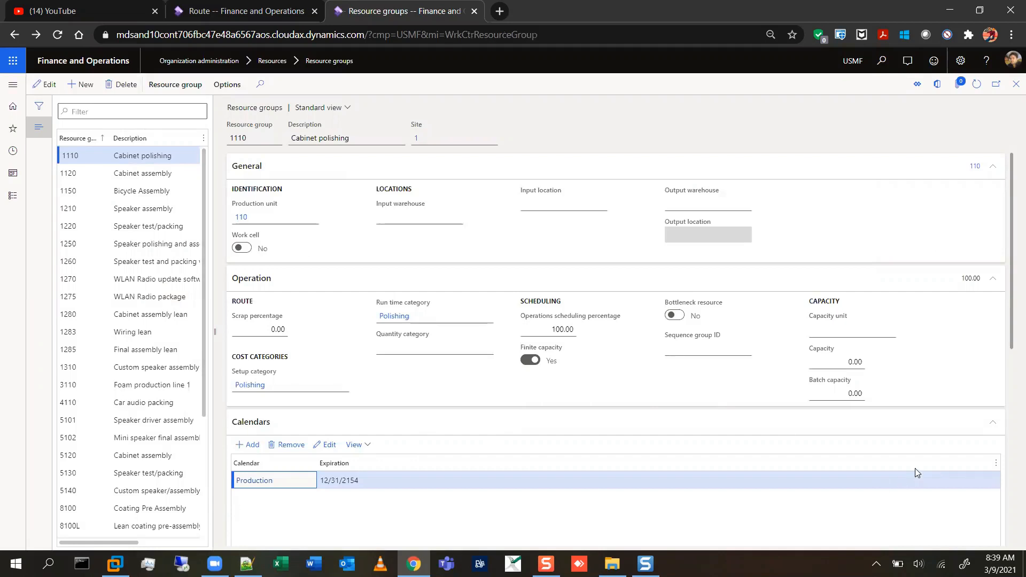
Step: Create resource group Sunglass with description Sunglass and site 1, then switch to the route tab
{"action": "left_click", "coordinate": [75, 86]}
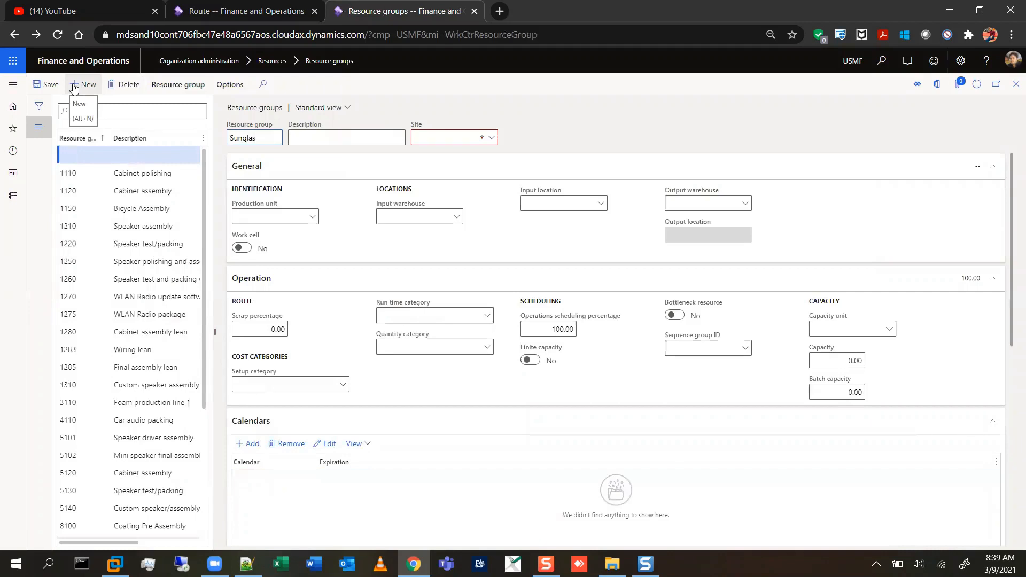
{"action": "key", "text": "ctrl+a"}
{"action": "key", "text": "ctrl+c"}
{"action": "key", "text": "Tab"}
{"action": "key", "text": "ctrl+v"}
{"action": "left_click", "coordinate": [428, 135]}
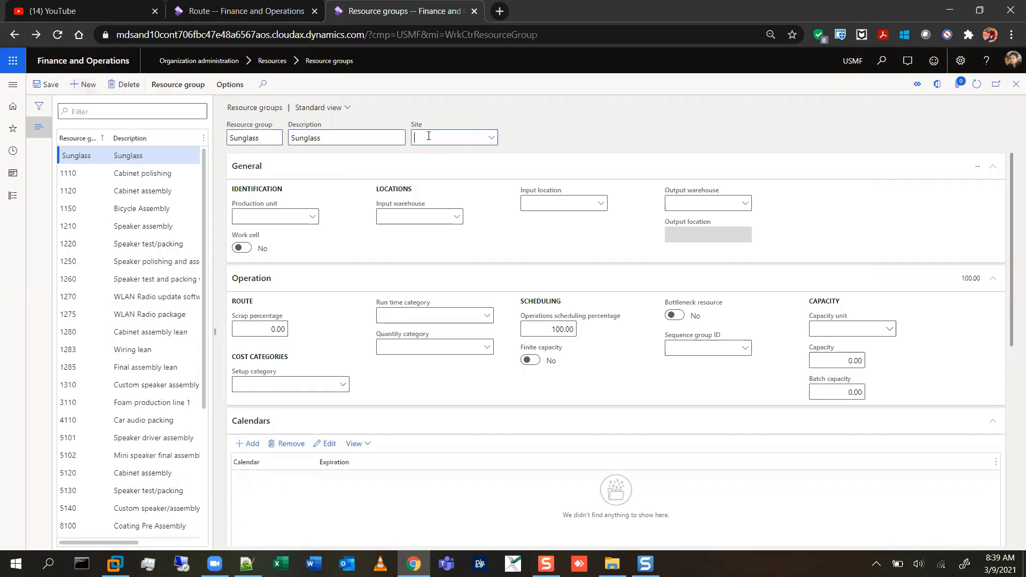
{"action": "key", "text": "Tab"}
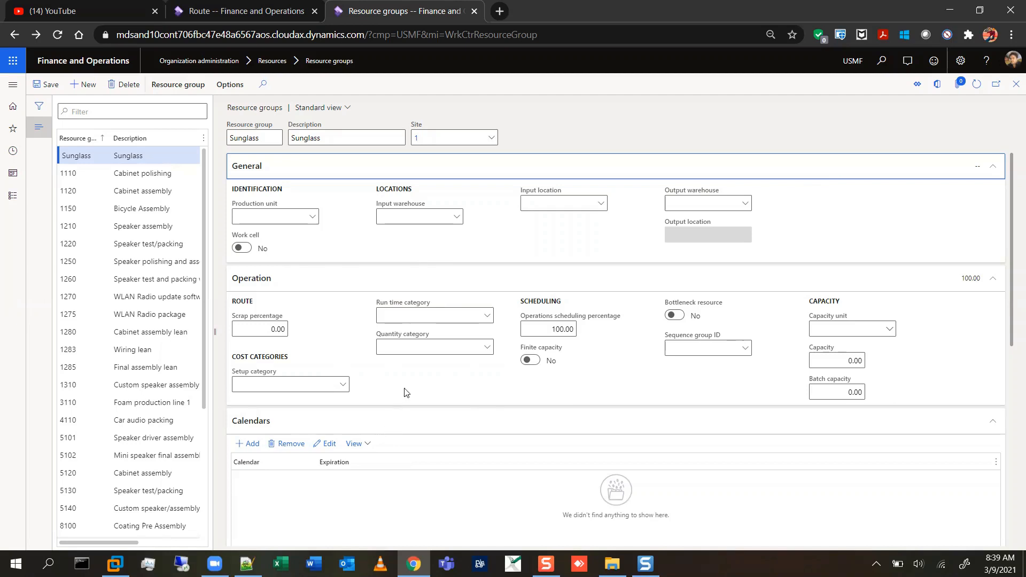
{"action": "left_click", "coordinate": [200, 12]}
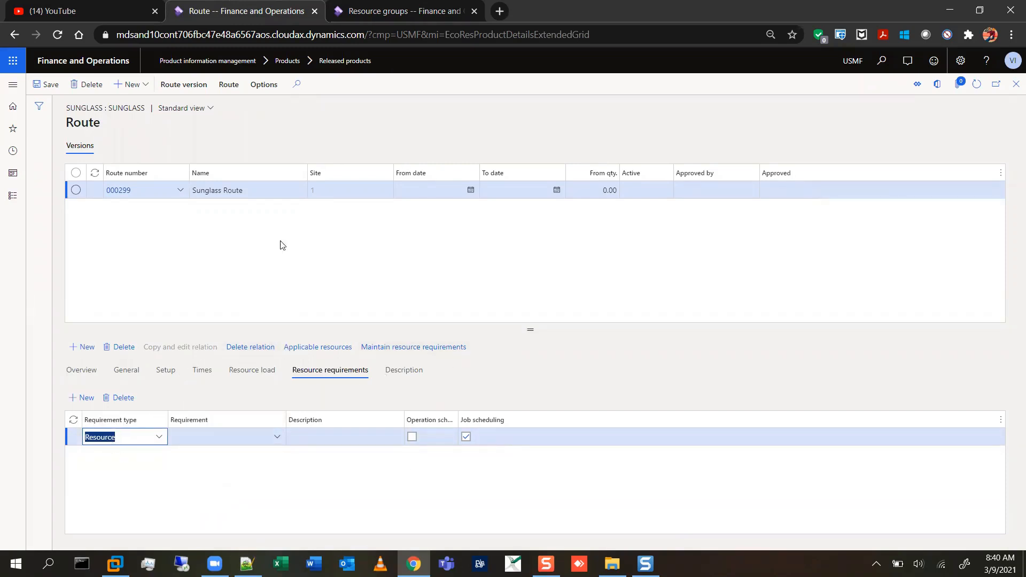
Step: Recheck the route operation's General and Resource requirements tabs
{"action": "left_click", "coordinate": [127, 370]}
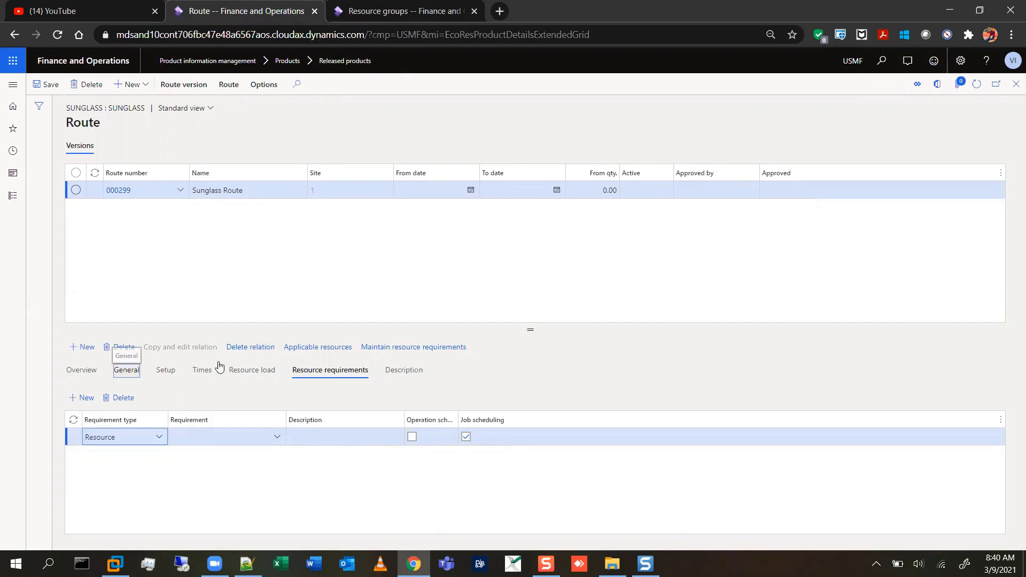
{"action": "left_click", "coordinate": [331, 370]}
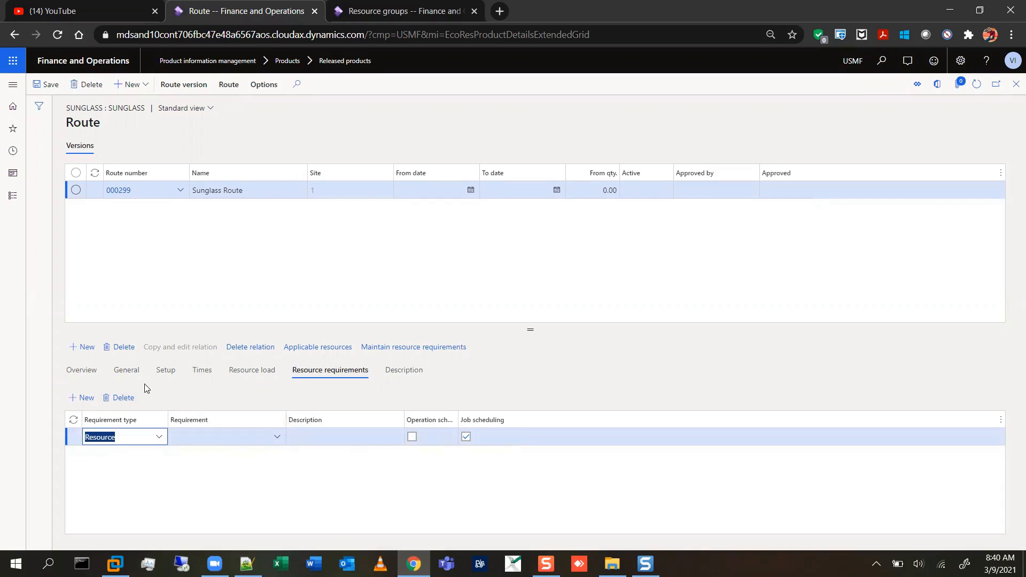
{"action": "left_click", "coordinate": [127, 370]}
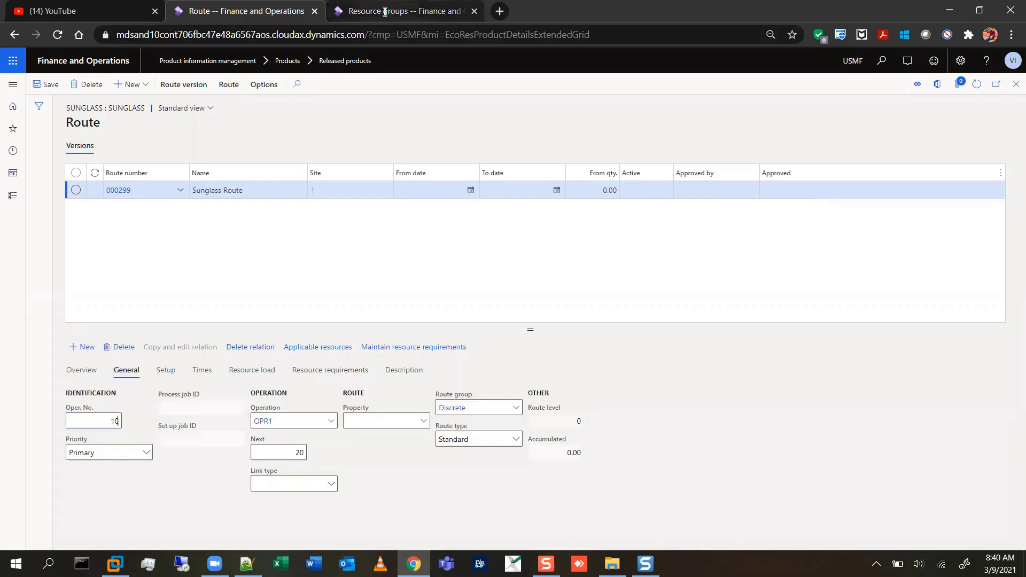
Step: Turn on finite capacity for the Sunglass resource group and add a calendar line
{"action": "left_click", "coordinate": [417, 15]}
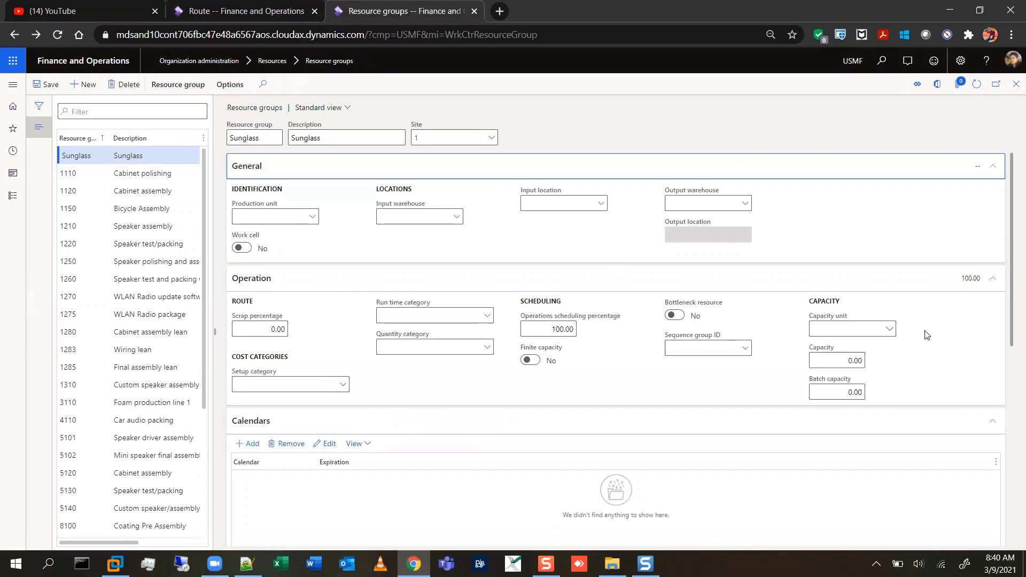
{"action": "left_click", "coordinate": [532, 361]}
{"action": "scroll", "coordinate": [958, 376], "scroll_direction": "down", "scroll_amount": 1}
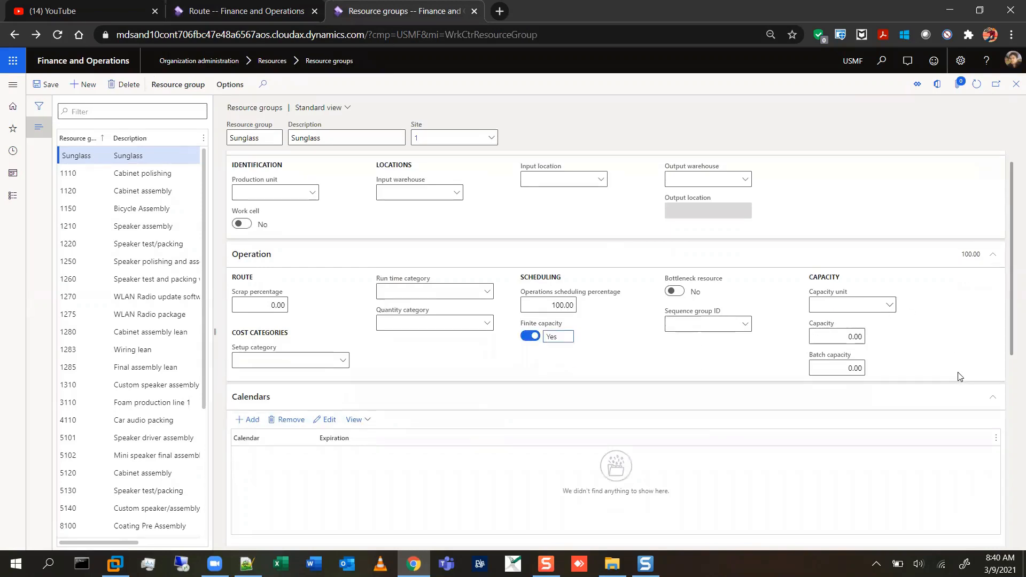
{"action": "scroll", "coordinate": [958, 376], "scroll_direction": "down", "scroll_amount": 3}
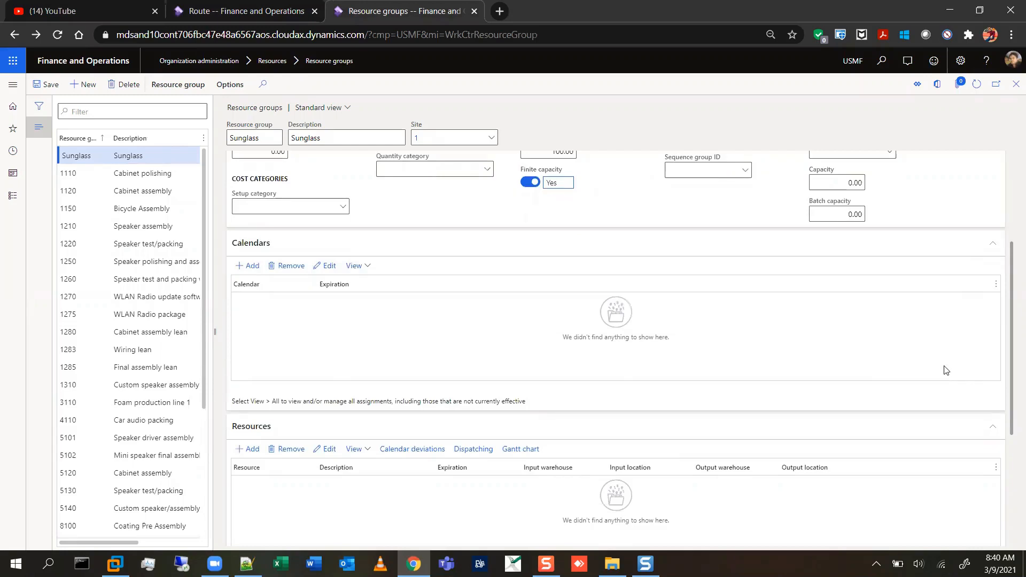
{"action": "left_click", "coordinate": [246, 267]}
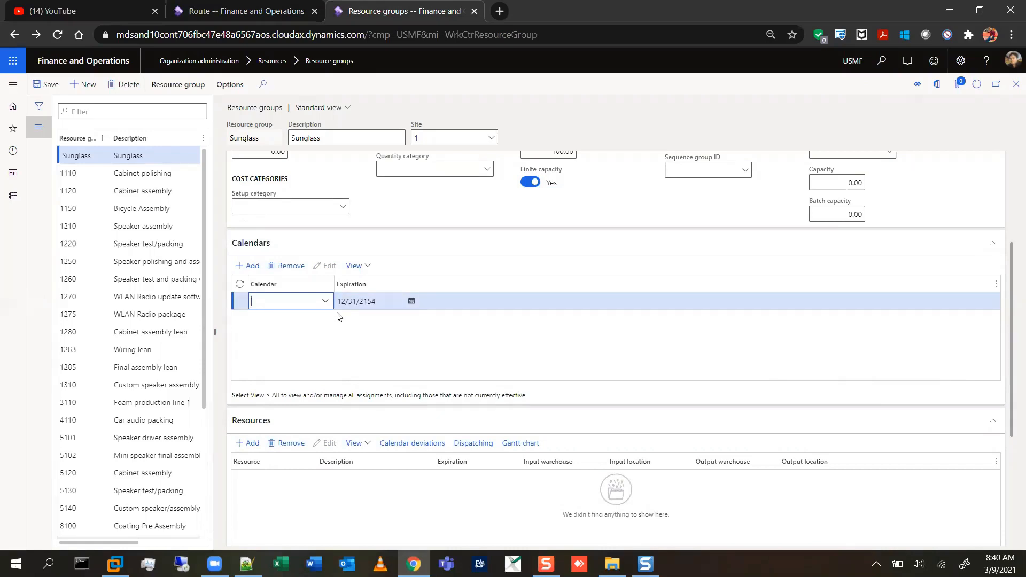
{"action": "right_click", "coordinate": [326, 304]}
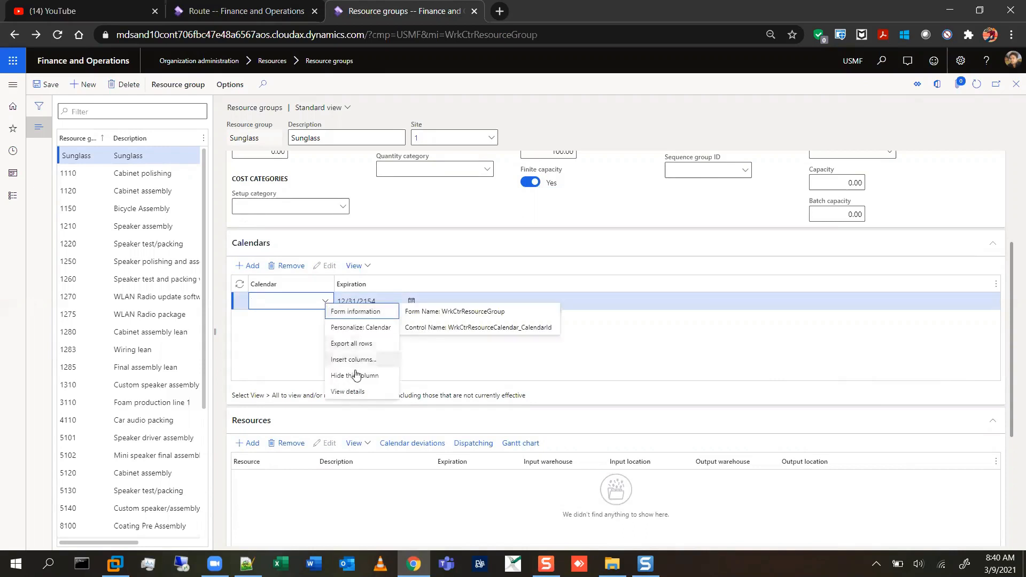
{"action": "left_click", "coordinate": [355, 392]}
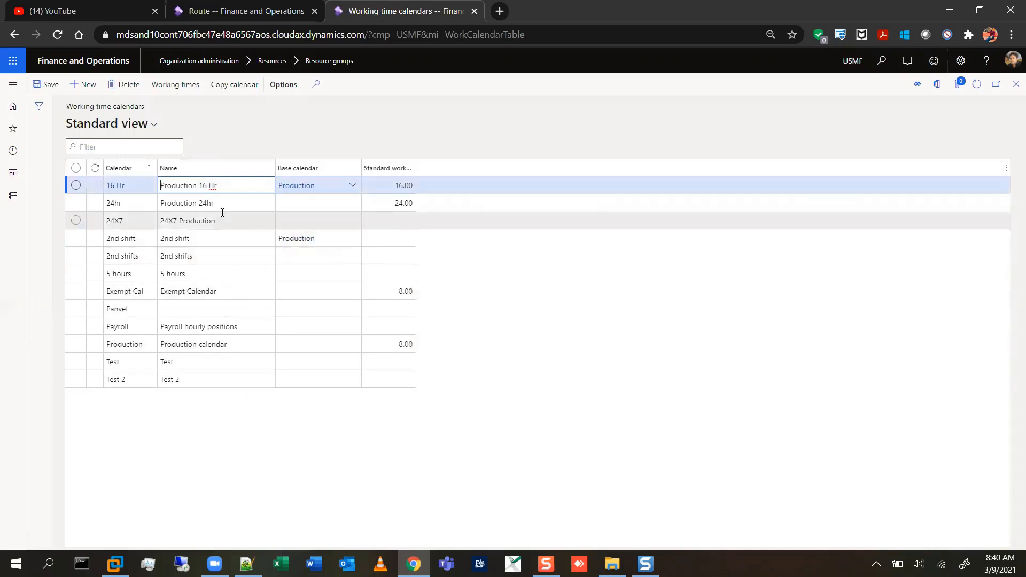
{"action": "left_click", "coordinate": [177, 273]}
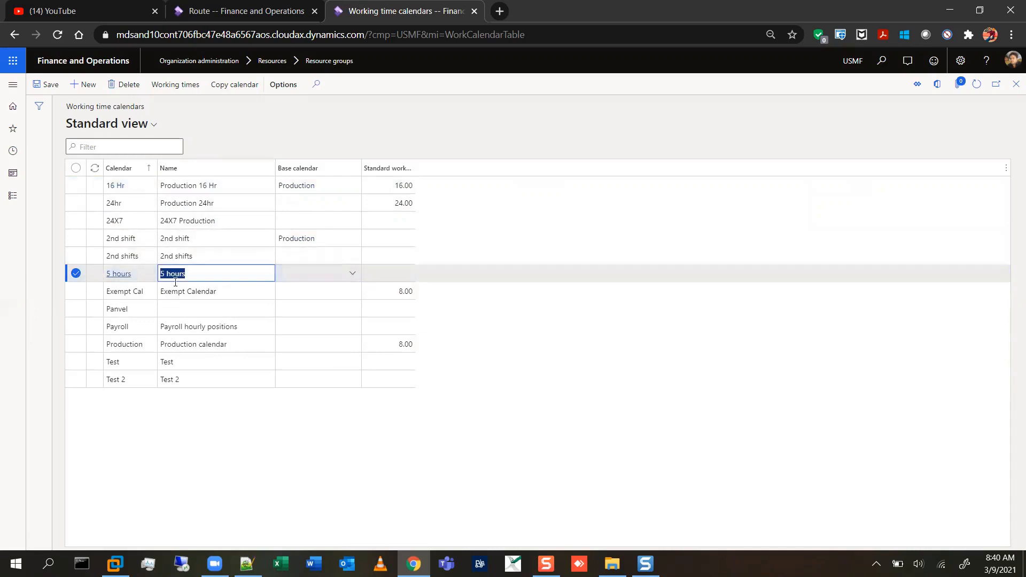
{"action": "left_click", "coordinate": [194, 204]}
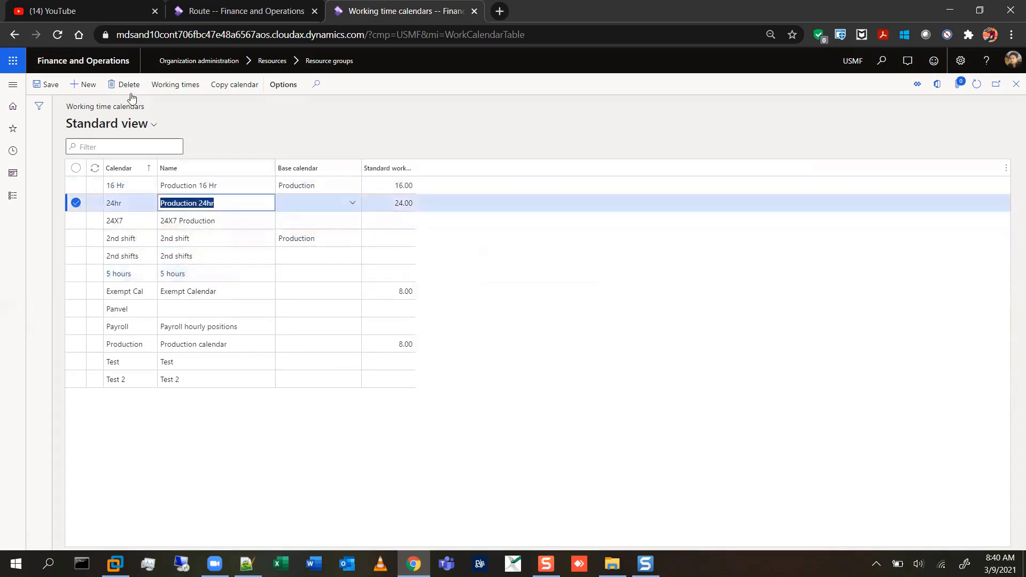
{"action": "left_click", "coordinate": [178, 273]}
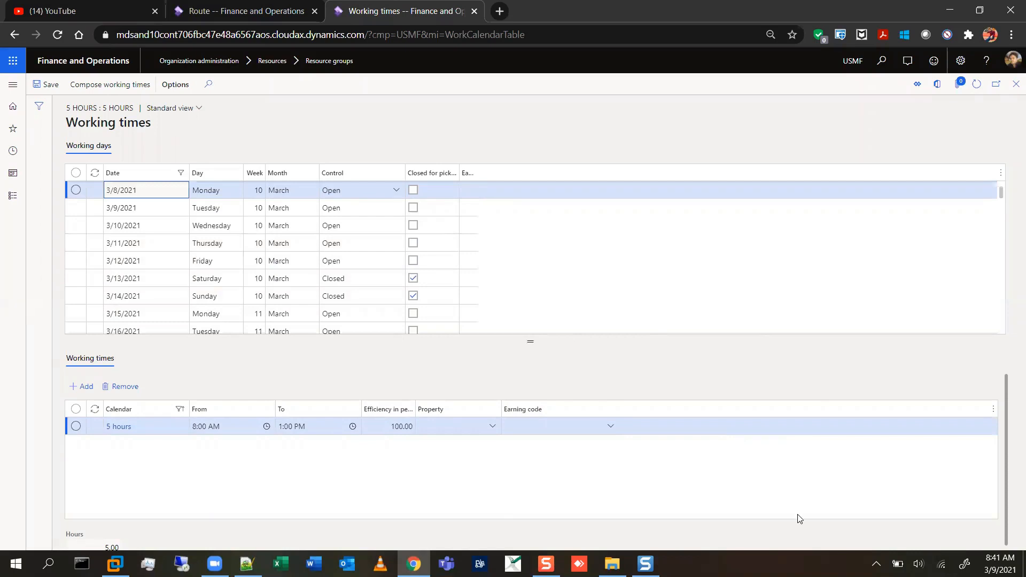
{"action": "left_click", "coordinate": [235, 207]}
{"action": "left_click", "coordinate": [228, 223]}
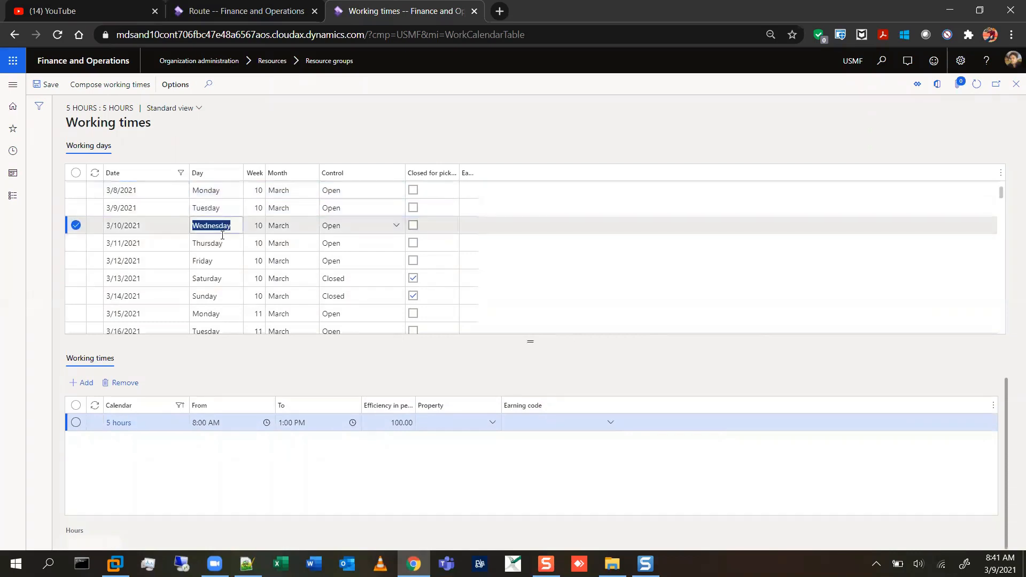
{"action": "left_click", "coordinate": [1015, 83]}
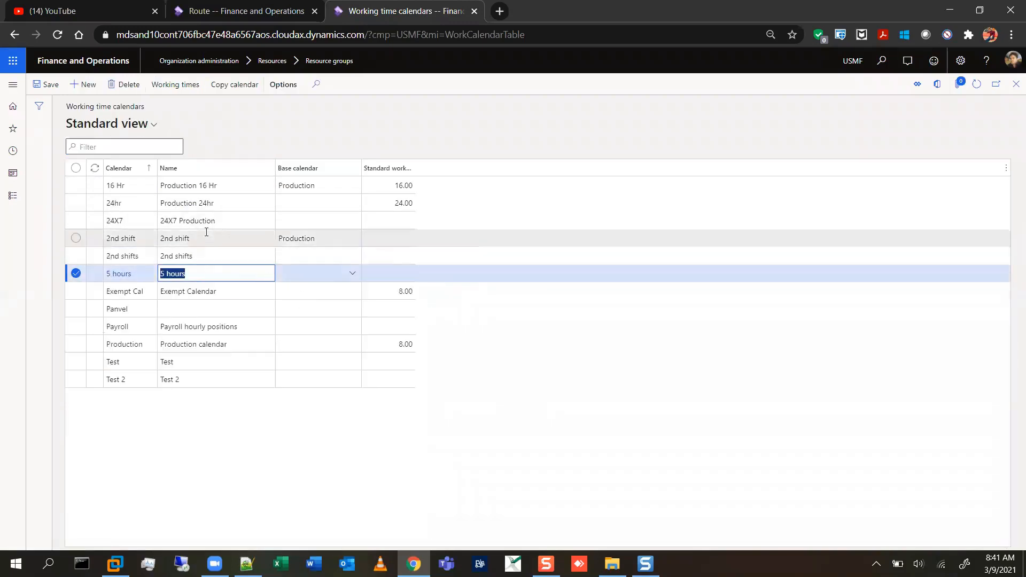
{"action": "left_click", "coordinate": [225, 206]}
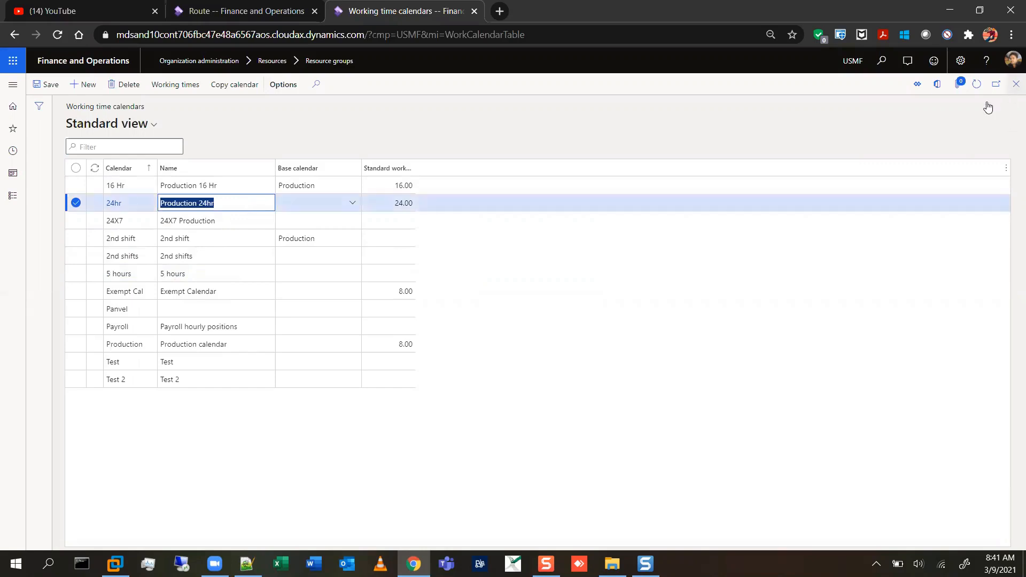
{"action": "left_click", "coordinate": [1016, 84]}
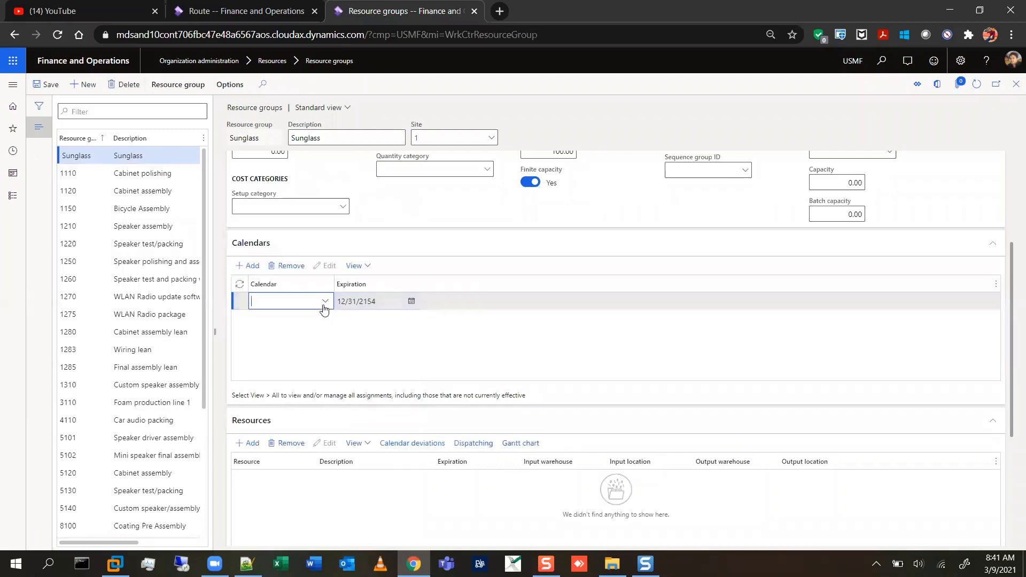
Step: Assign the 24hr calendar to the Sunglass group's calendar line and save
{"action": "left_click", "coordinate": [325, 301]}
{"action": "left_click", "coordinate": [334, 353]}
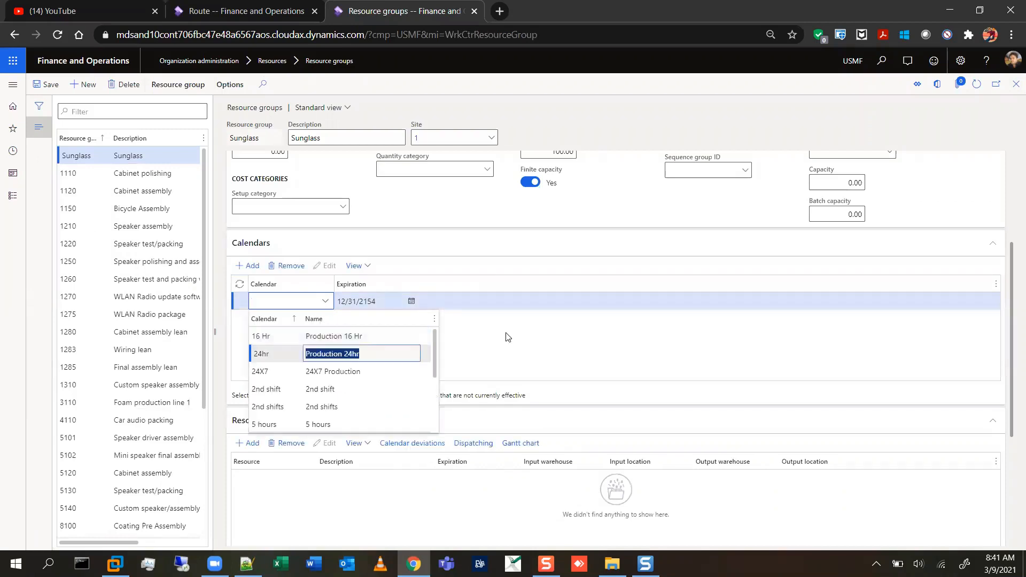
{"action": "left_click", "coordinate": [51, 88]}
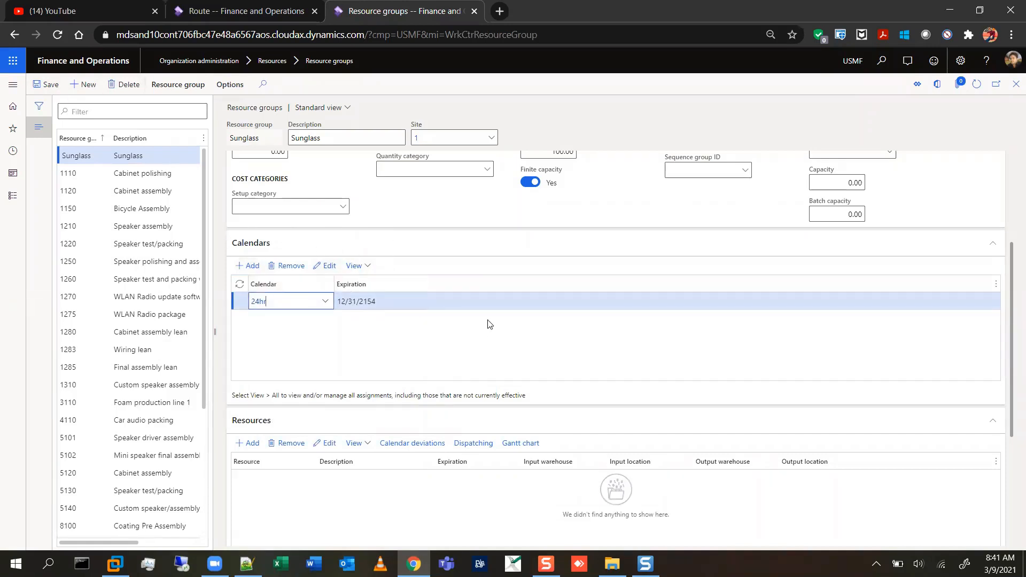
{"action": "scroll", "coordinate": [727, 422], "scroll_direction": "down", "scroll_amount": 2}
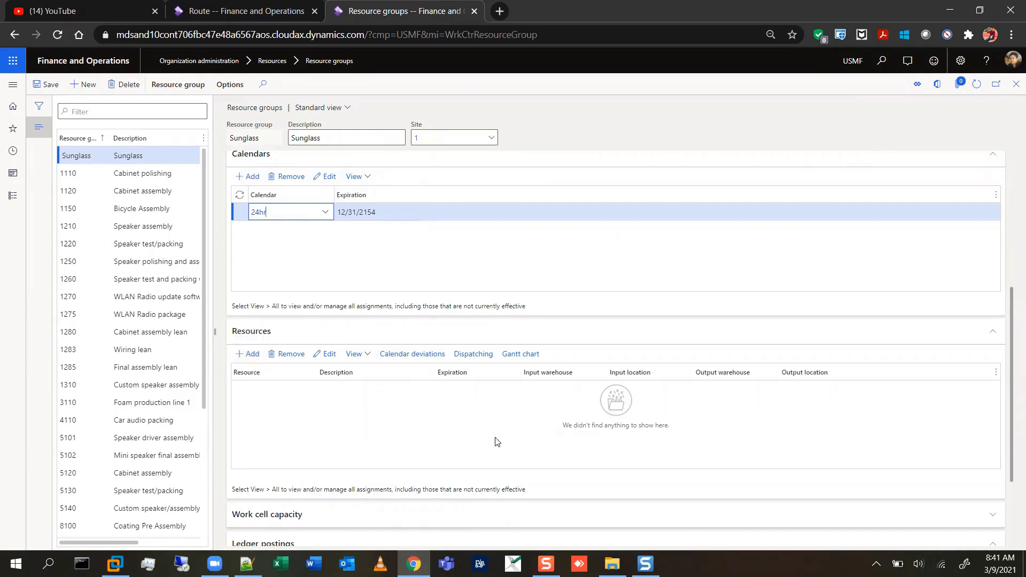
{"action": "scroll", "coordinate": [497, 442], "scroll_direction": "down", "scroll_amount": 2}
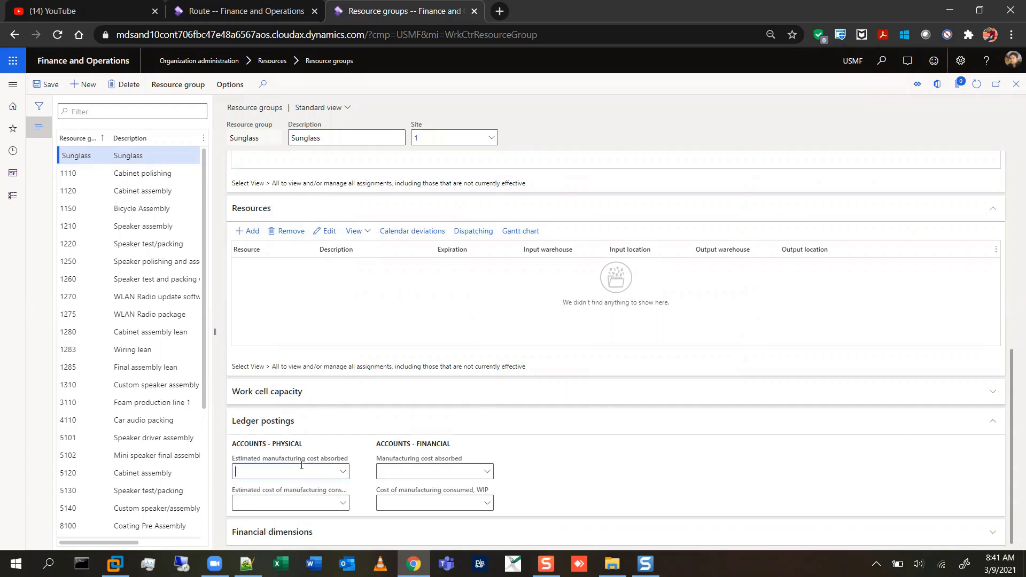
Step: Clear the estimated manufacturing cost absorbed account and compare with the Cabinet polishing group
{"action": "type", "text": "Sunglass"}
{"action": "key", "text": "ctrl+a"}
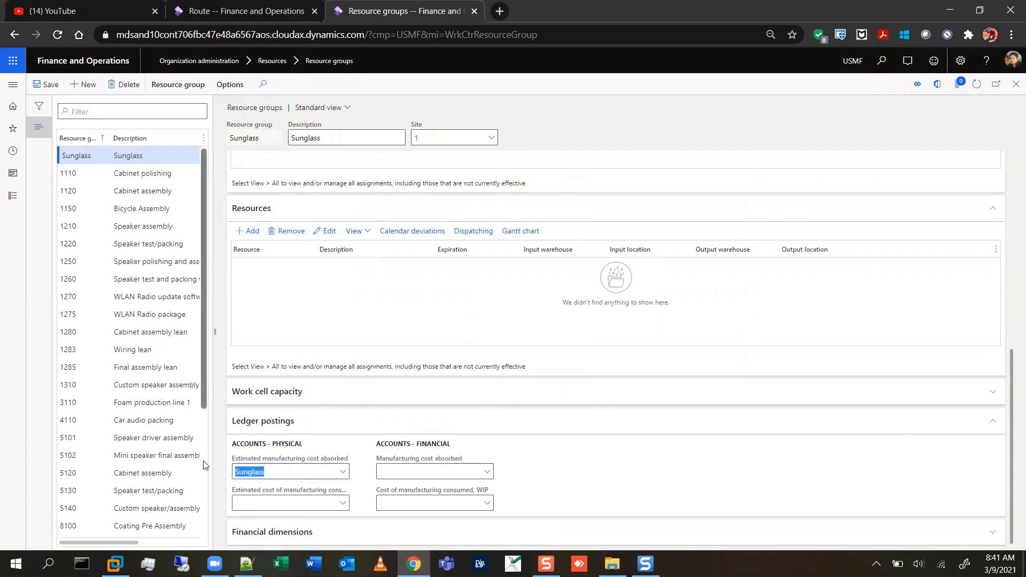
{"action": "key", "text": "BackSpace"}
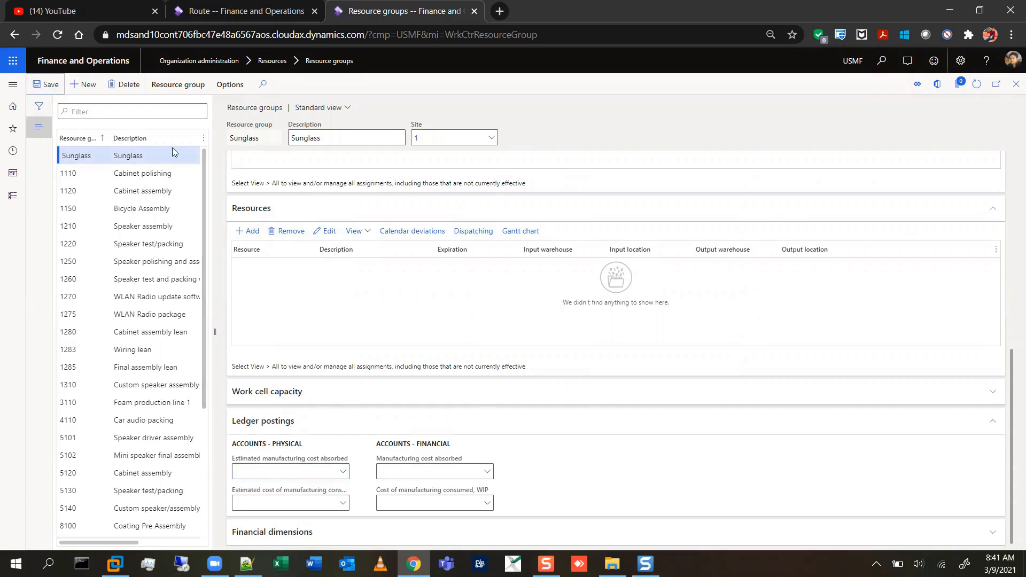
{"action": "left_click", "coordinate": [144, 173]}
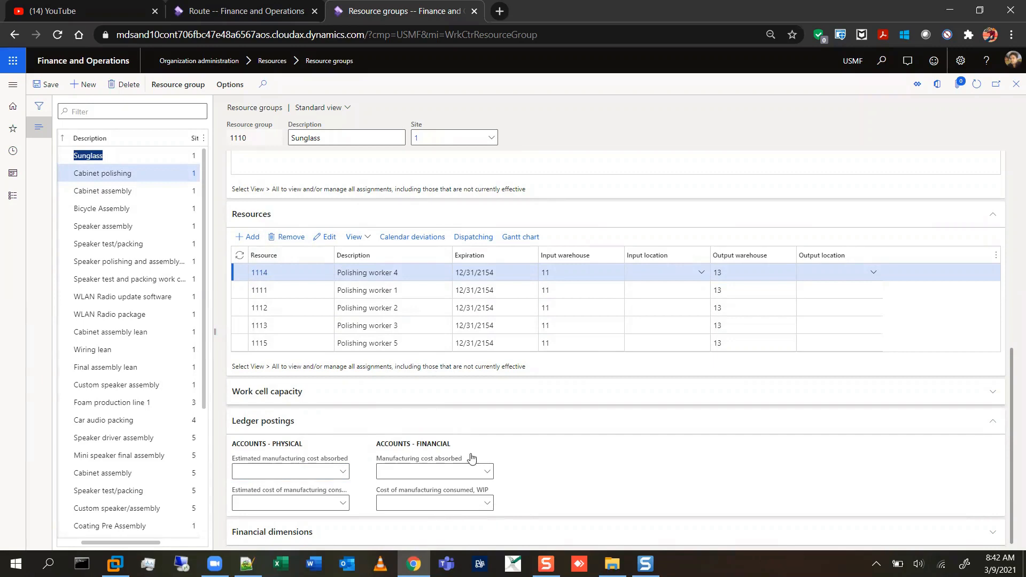
{"action": "scroll", "coordinate": [471, 457], "scroll_direction": "up", "scroll_amount": 7}
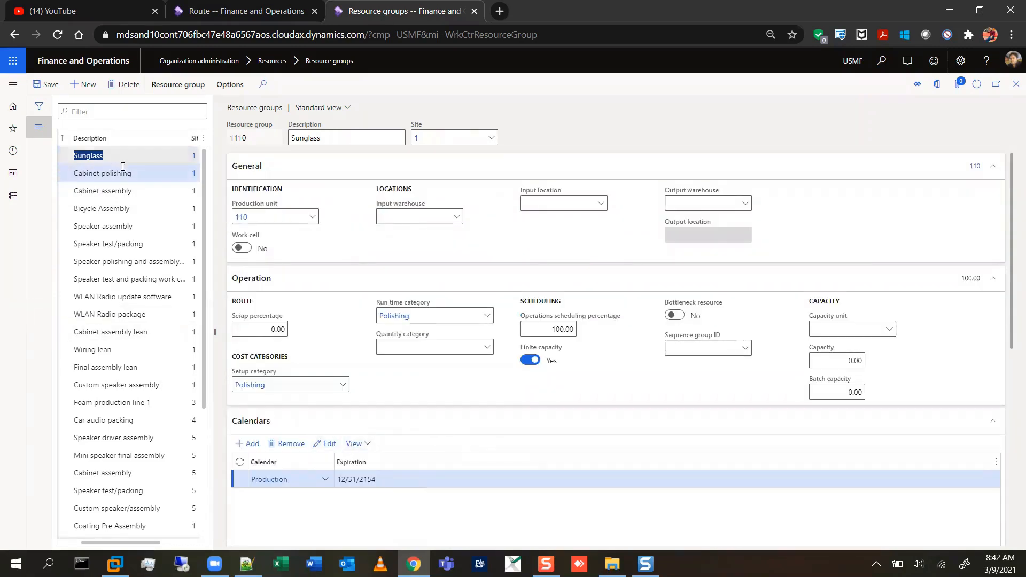
{"action": "left_click", "coordinate": [95, 155]}
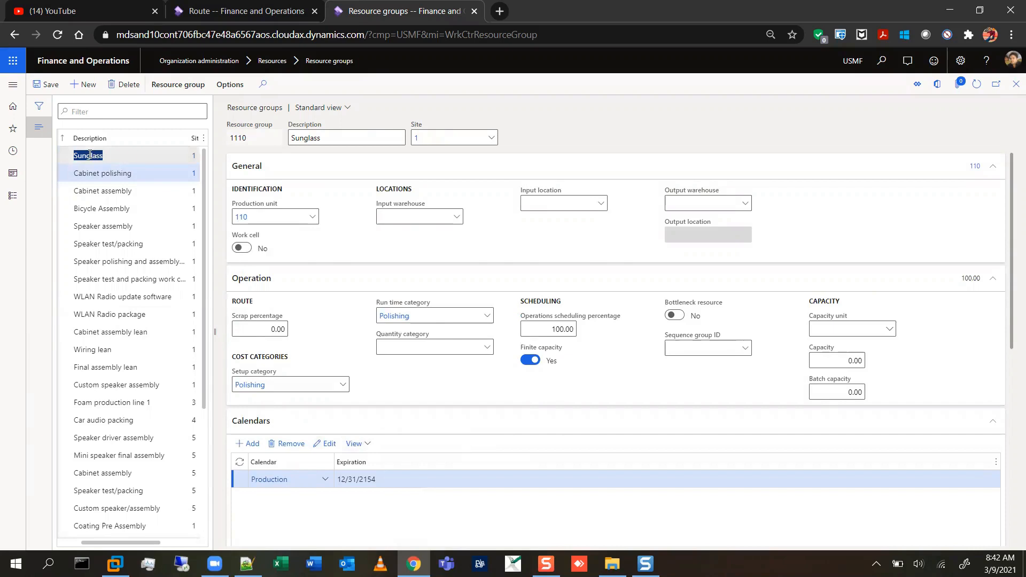
Step: Set Setup category 'Set up SunGlass' and Run time category SunglassAsmbl on Sunglass, then save
{"action": "left_click", "coordinate": [345, 384]}
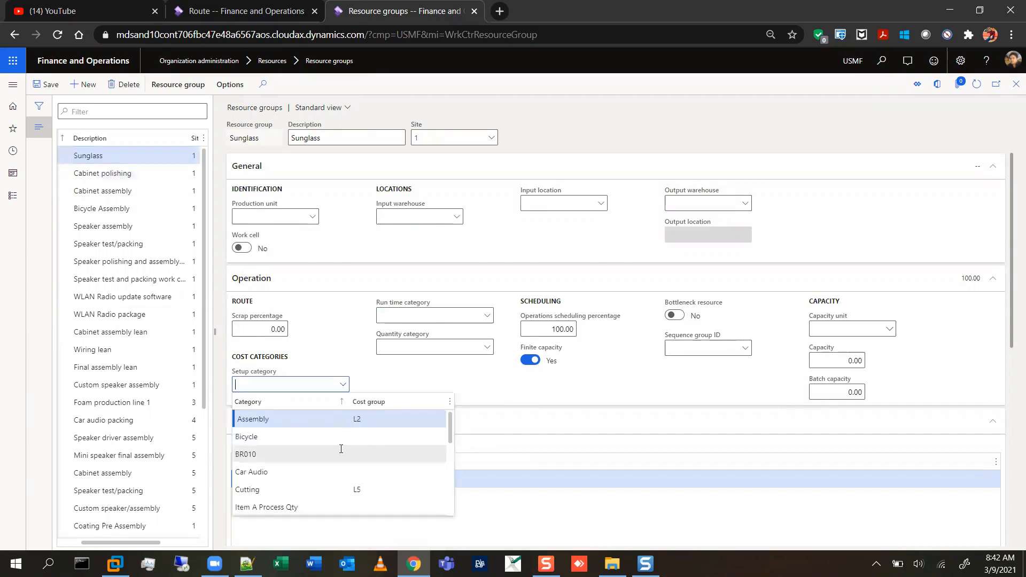
{"action": "scroll", "coordinate": [350, 471], "scroll_direction": "down", "scroll_amount": 5}
{"action": "left_click", "coordinate": [317, 490]}
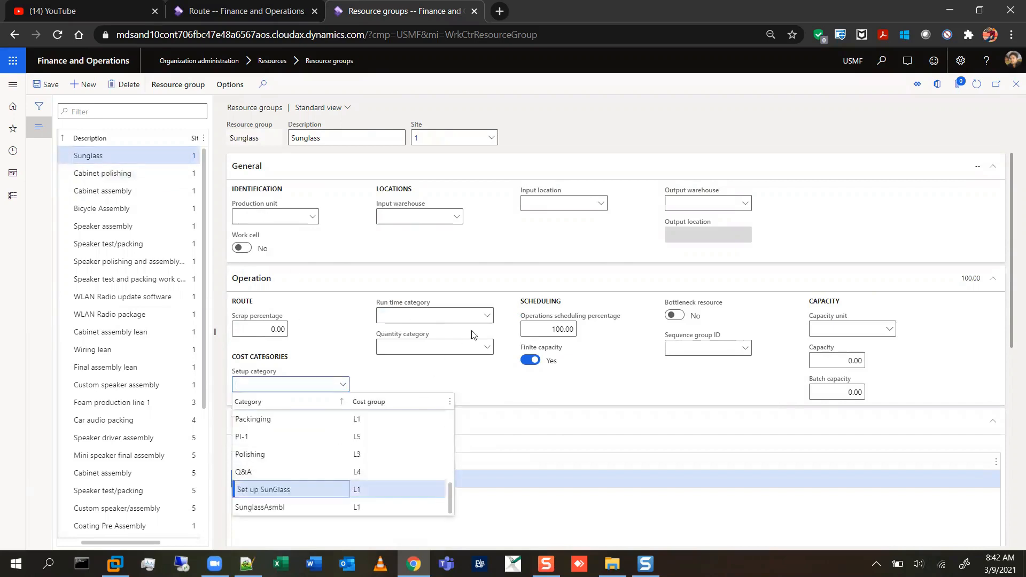
{"action": "left_click", "coordinate": [484, 318]}
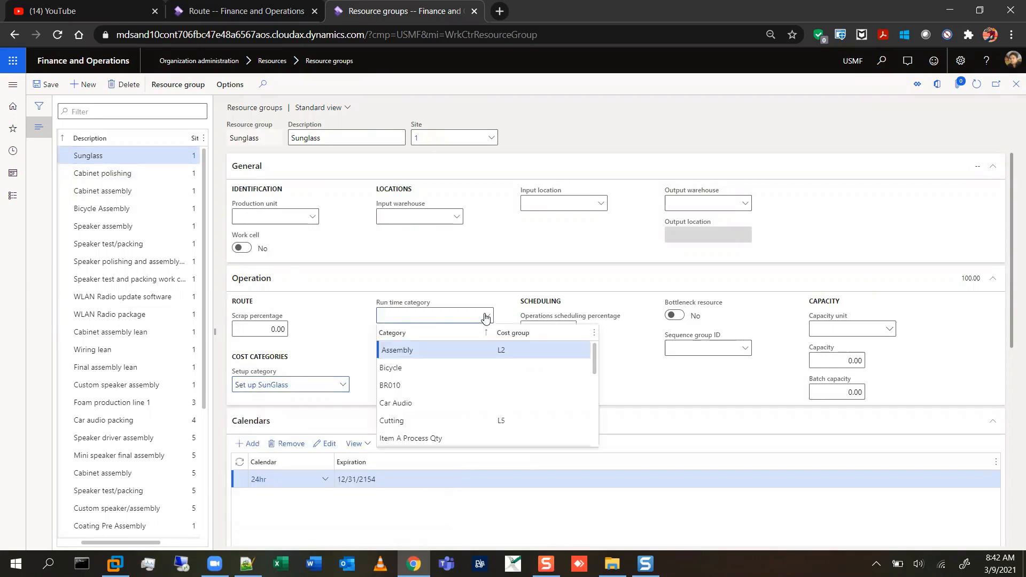
{"action": "scroll", "coordinate": [460, 422], "scroll_direction": "down", "scroll_amount": 5}
{"action": "left_click", "coordinate": [429, 439]}
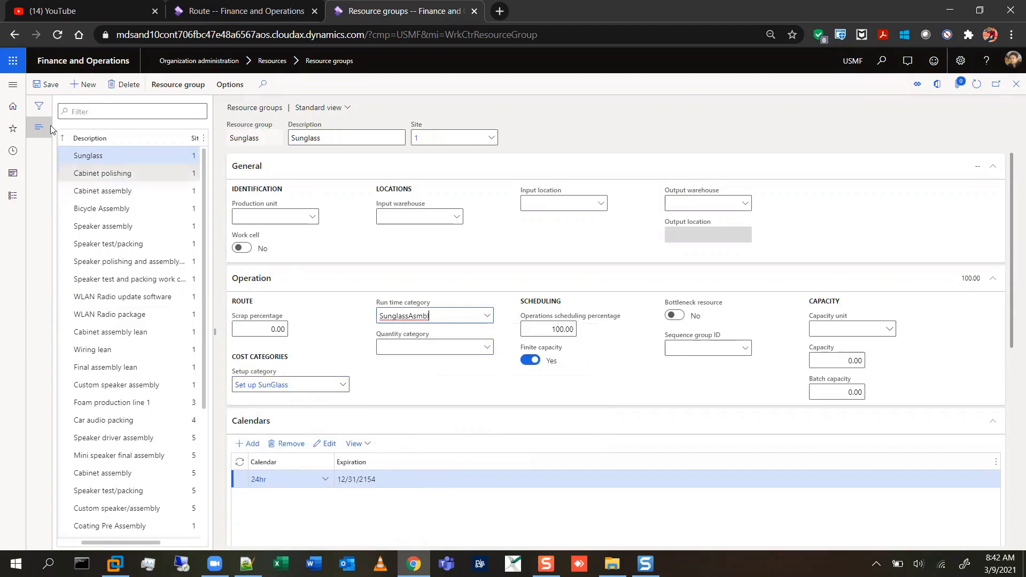
{"action": "left_click", "coordinate": [45, 87]}
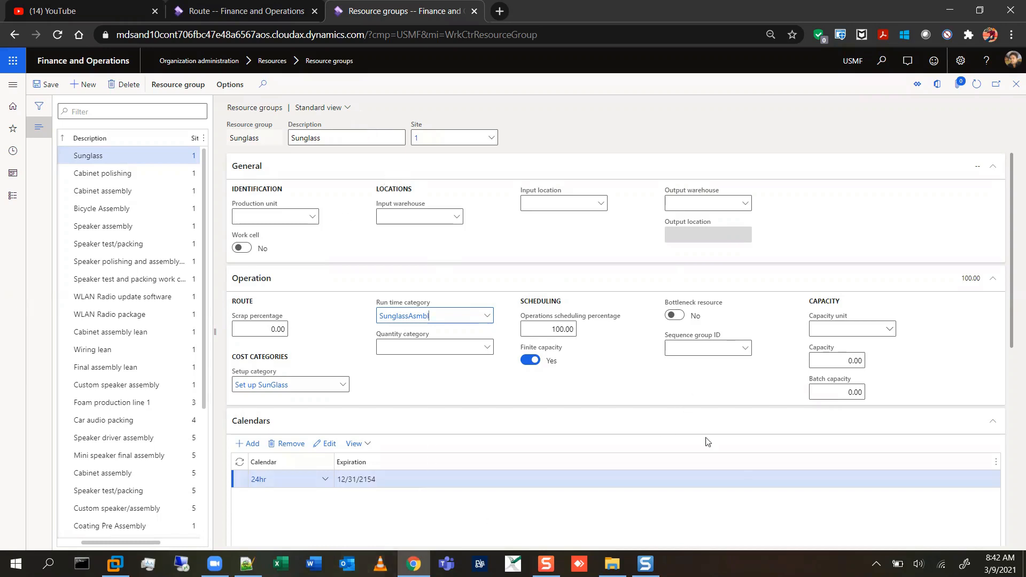
{"action": "scroll", "coordinate": [716, 485], "scroll_direction": "down", "scroll_amount": 1}
{"action": "scroll", "coordinate": [717, 485], "scroll_direction": "down", "scroll_amount": 5}
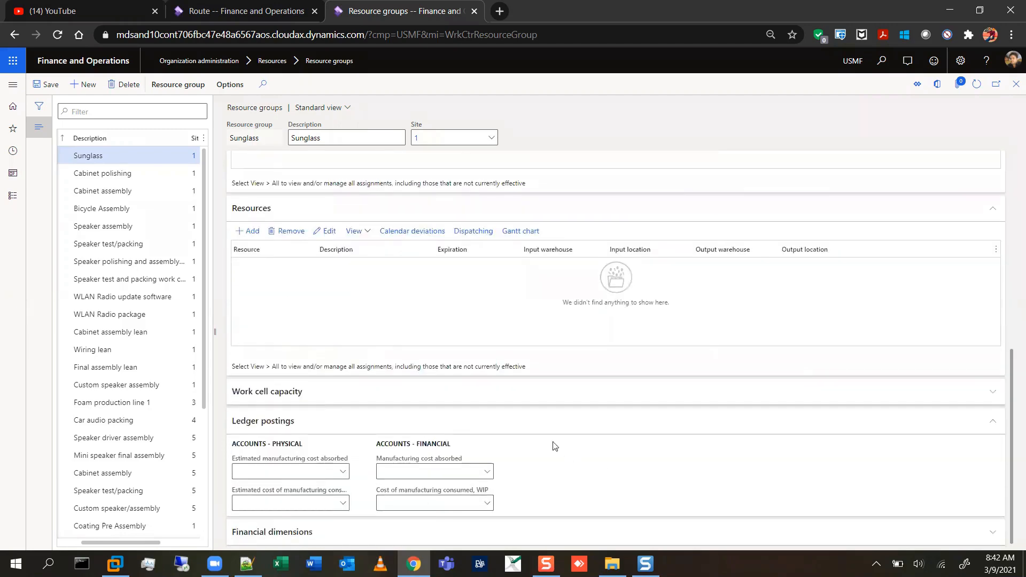
Step: Open Organization administration > Resources > Resources from the modules pane
{"action": "scroll", "coordinate": [553, 444], "scroll_direction": "up", "scroll_amount": 6}
{"action": "left_click", "coordinate": [9, 89]}
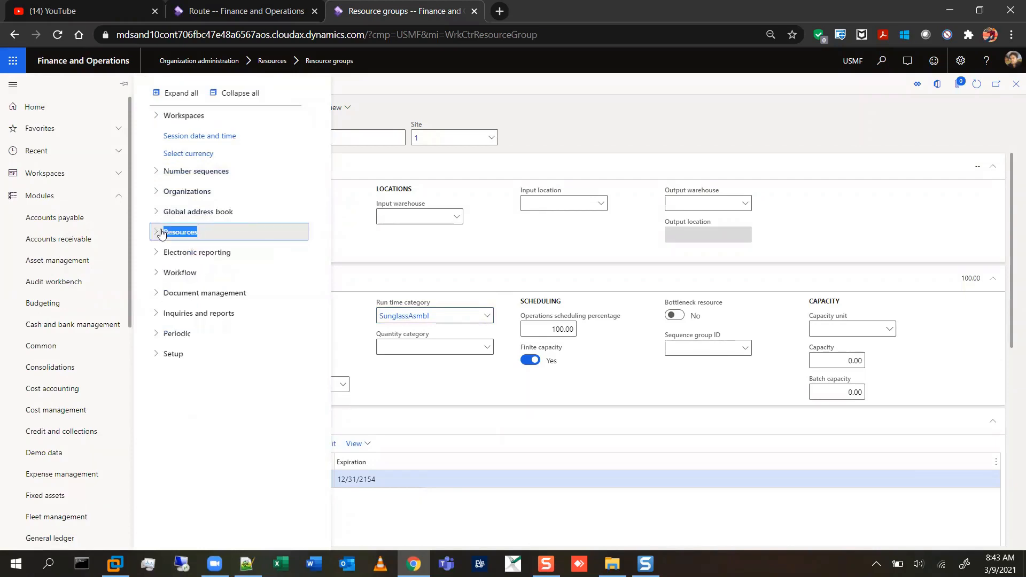
{"action": "left_click", "coordinate": [177, 304]}
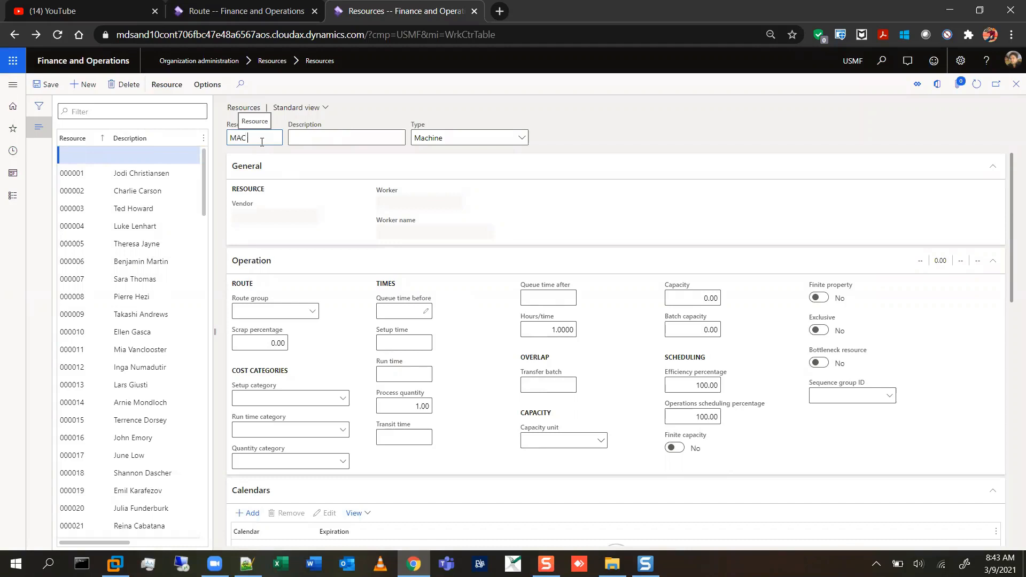
Step: Copy the resource ID MAC 1 into the Description field
{"action": "left_click_drag", "start_coordinate": [262, 140], "coordinate": [244, 140]}
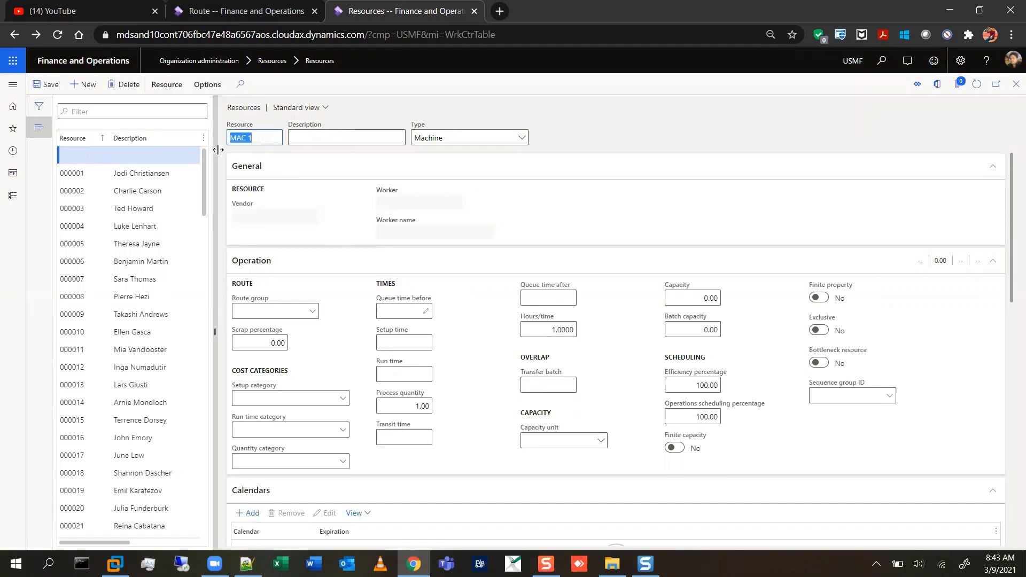
{"action": "right_click", "coordinate": [244, 142]}
{"action": "left_click", "coordinate": [320, 192]}
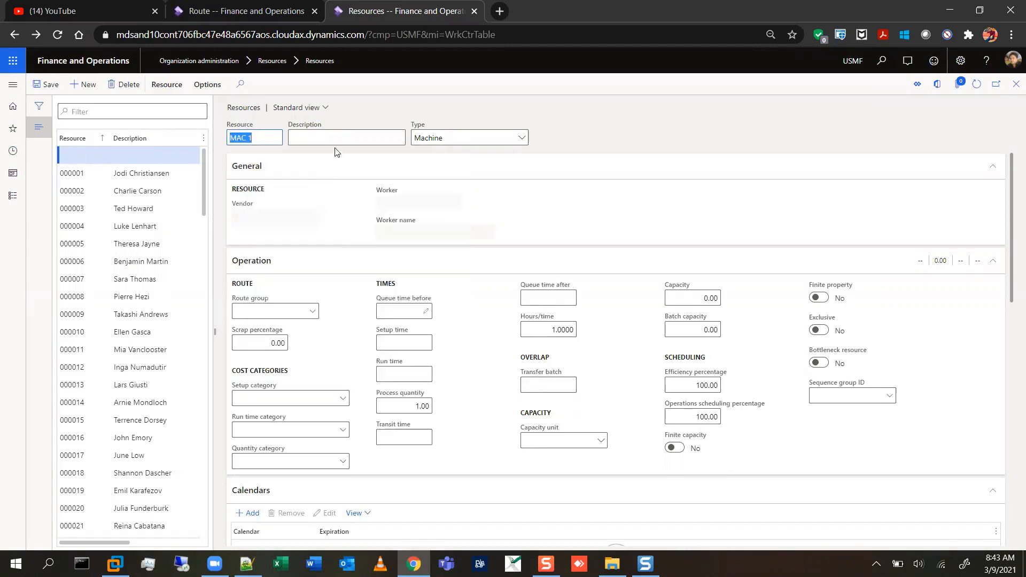
{"action": "left_click", "coordinate": [335, 139]}
{"action": "key", "text": "ctrl+v"}
Step: Try type Human resources and browse the worker list, then set the type back to Machine
{"action": "left_click", "coordinate": [519, 142]}
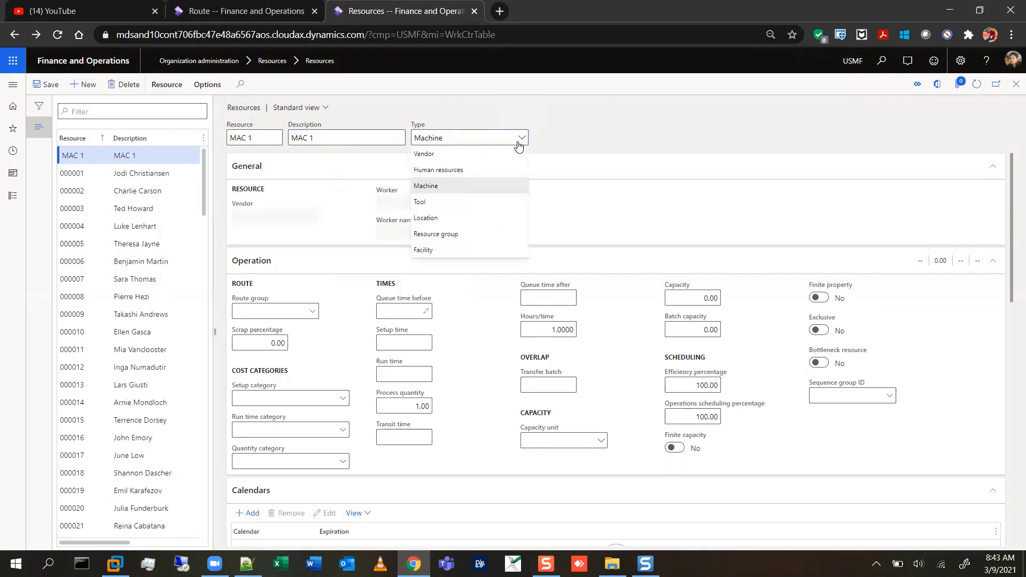
{"action": "left_click", "coordinate": [438, 170]}
{"action": "left_click", "coordinate": [455, 203]}
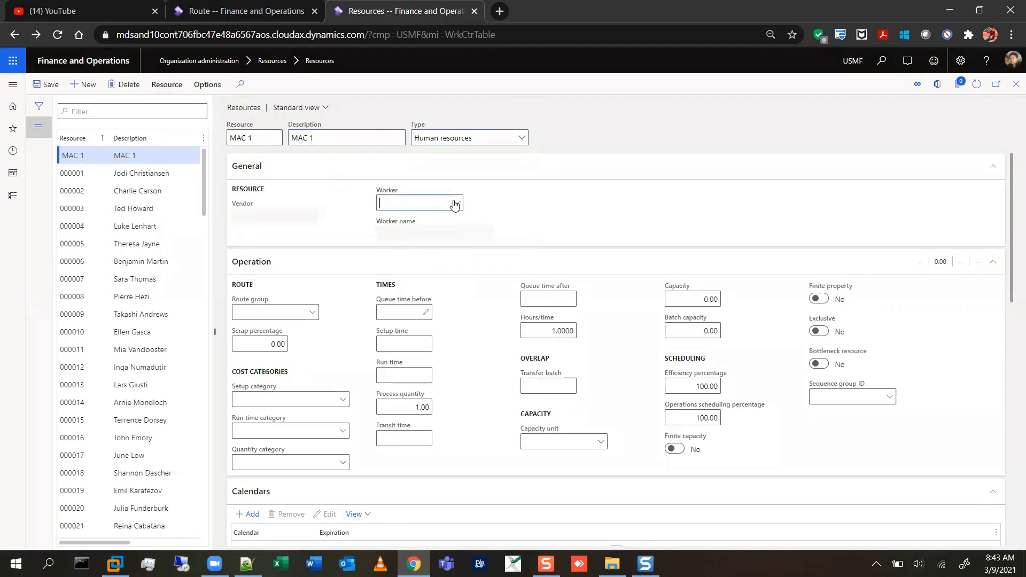
{"action": "left_click", "coordinate": [455, 203]}
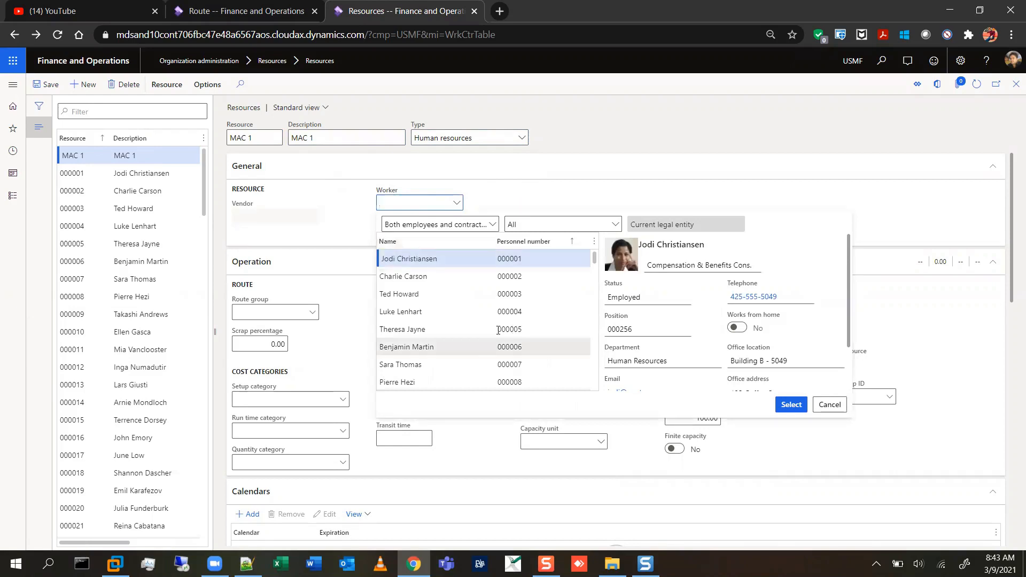
{"action": "scroll", "coordinate": [480, 356], "scroll_direction": "down", "scroll_amount": 12}
{"action": "scroll", "coordinate": [480, 356], "scroll_direction": "down", "scroll_amount": 10}
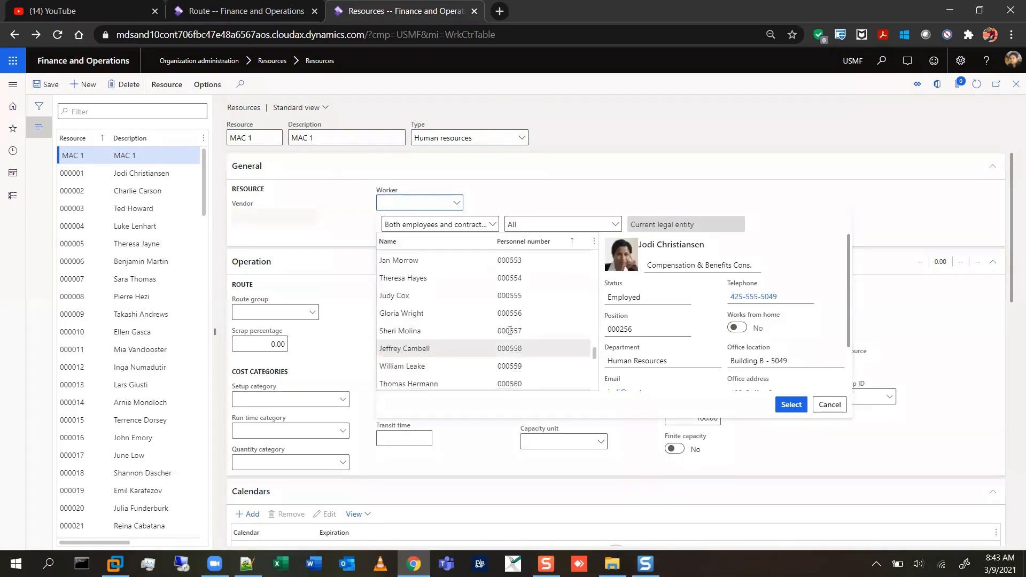
{"action": "left_click", "coordinate": [688, 131]}
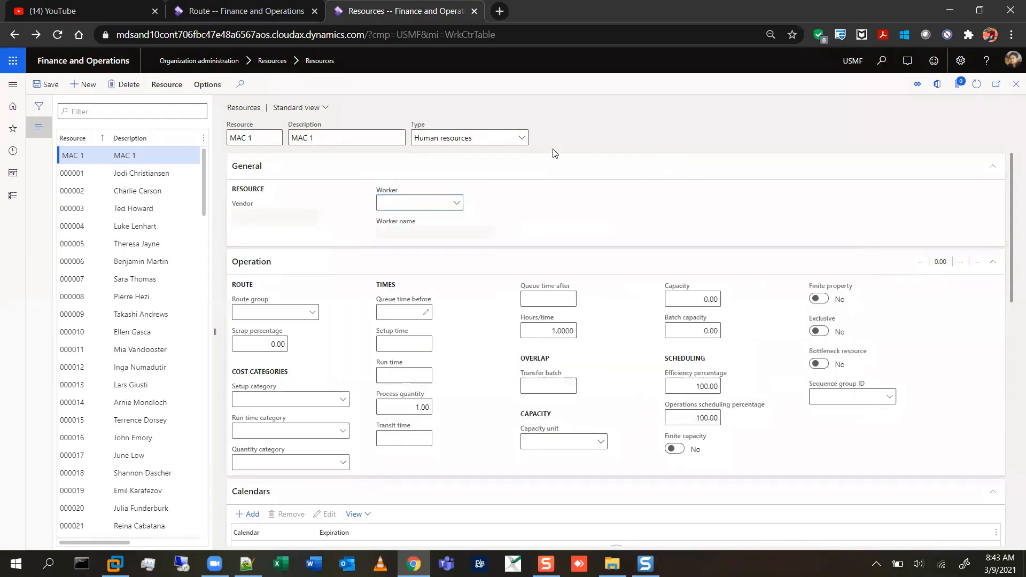
{"action": "left_click", "coordinate": [522, 137]}
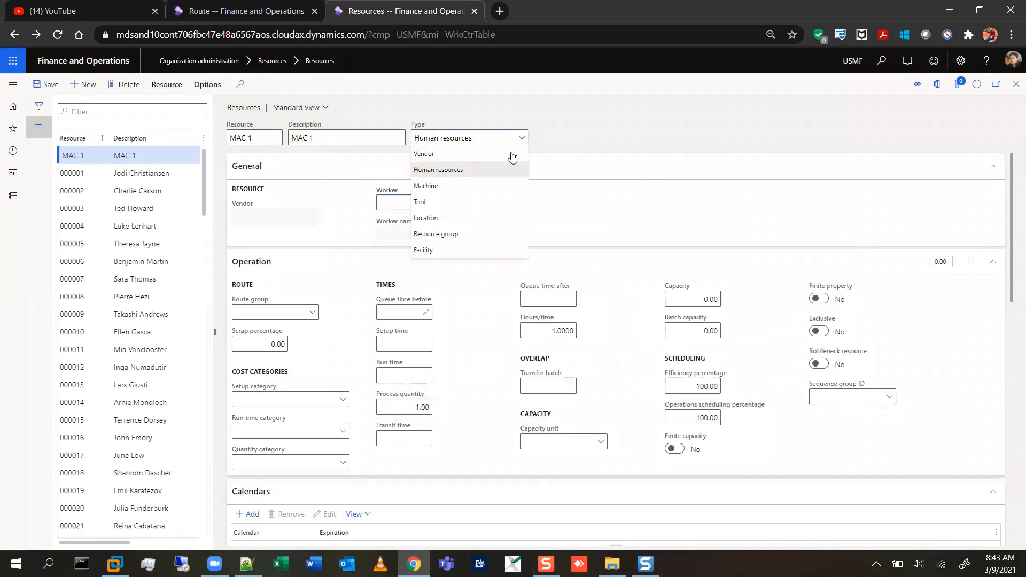
{"action": "left_click", "coordinate": [438, 187]}
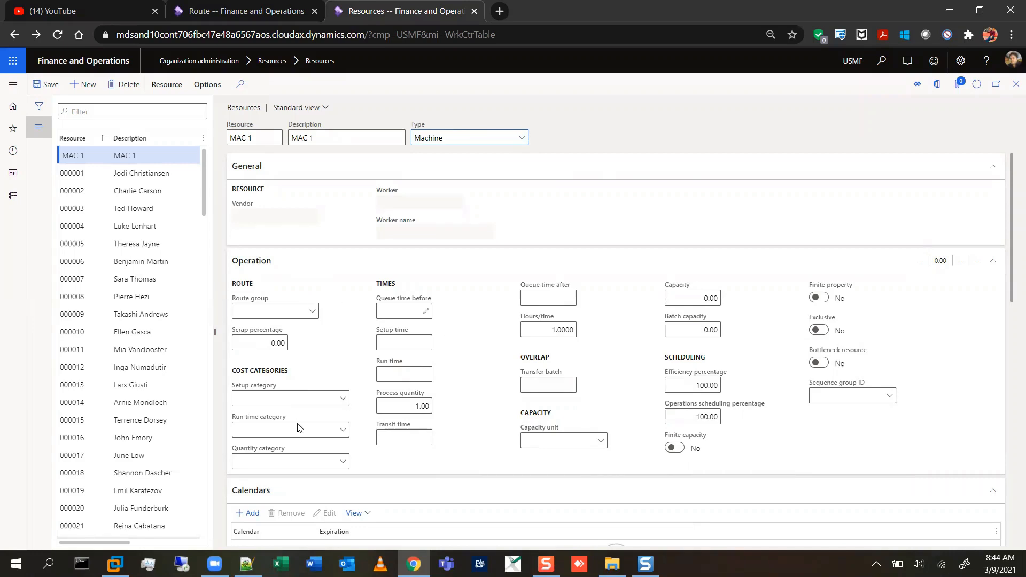
{"action": "left_click", "coordinate": [344, 405]}
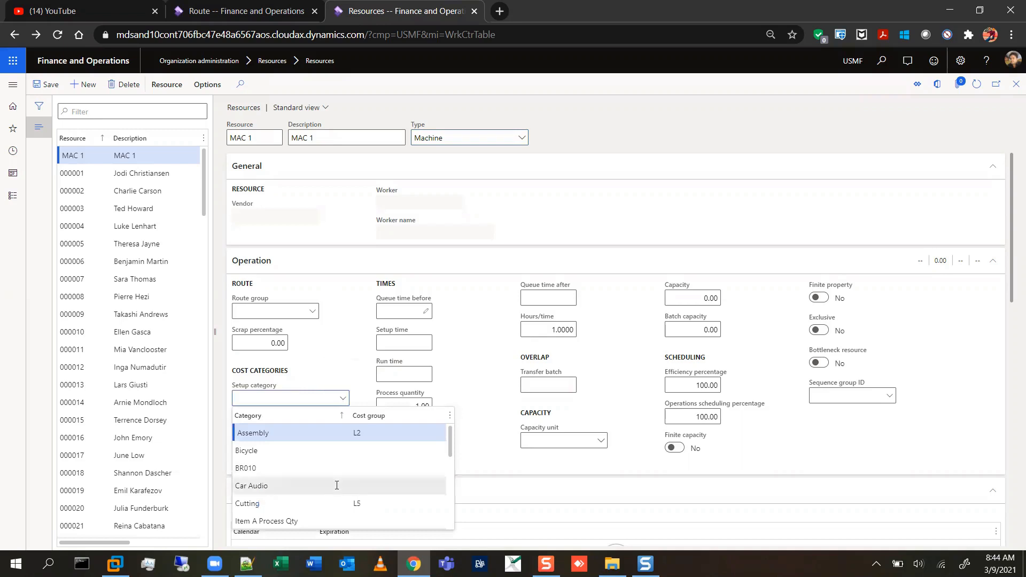
Step: Set the setup category to Set up SunGlass and the run time category to SunglassAsmbl
{"action": "scroll", "coordinate": [337, 485], "scroll_direction": "down", "scroll_amount": 5}
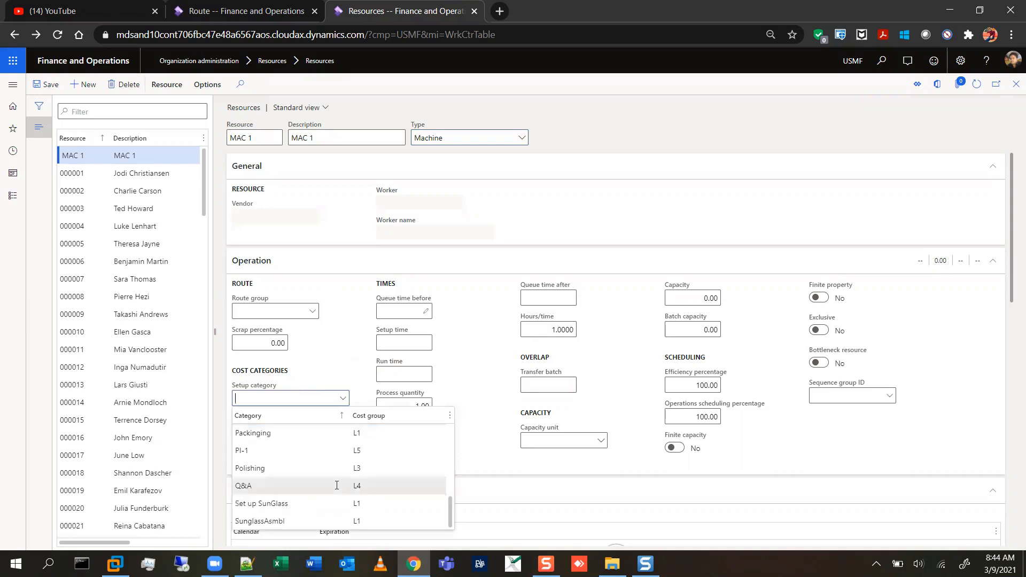
{"action": "left_click", "coordinate": [308, 503]}
{"action": "left_click", "coordinate": [344, 433]}
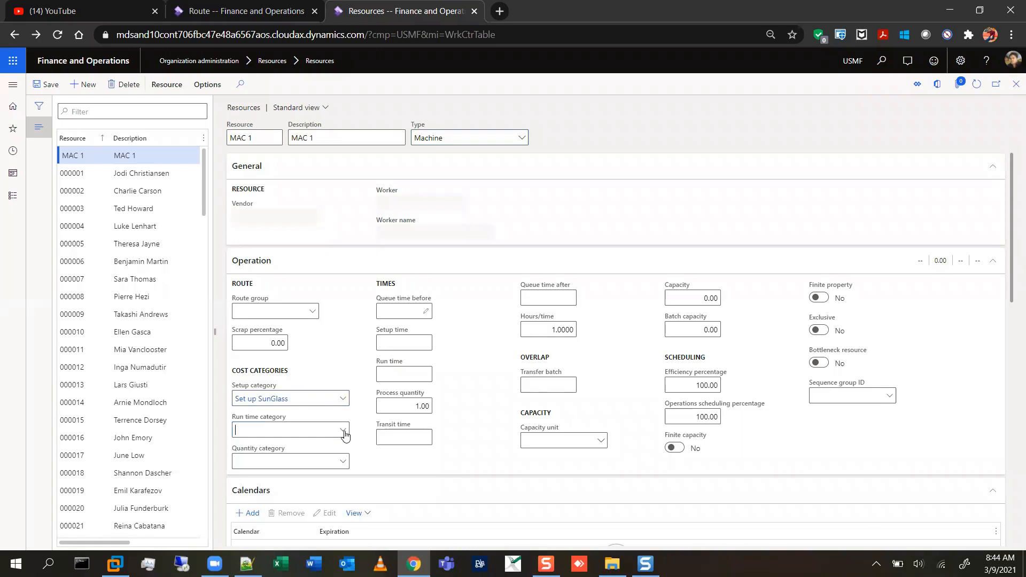
{"action": "scroll", "coordinate": [345, 390], "scroll_direction": "down", "scroll_amount": 5}
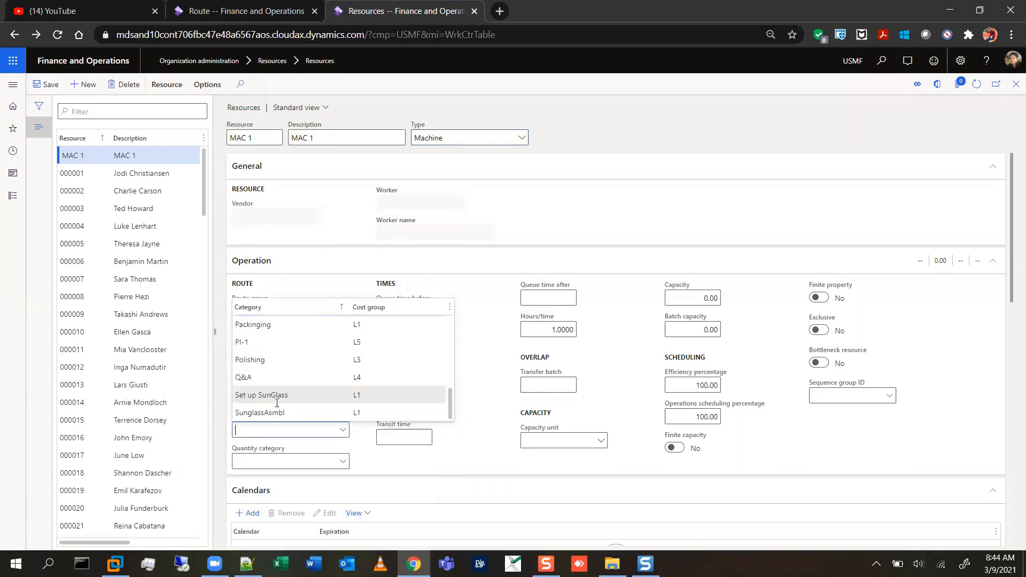
{"action": "left_click", "coordinate": [294, 412]}
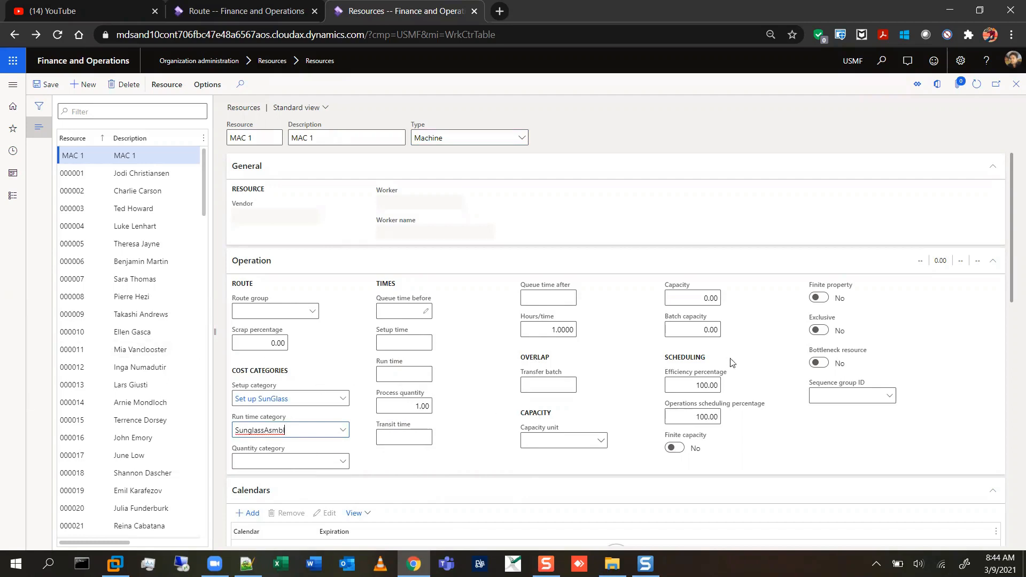
Step: Add a calendar line for MAC 1 using the 24hr calendar
{"action": "scroll", "coordinate": [693, 434], "scroll_direction": "down", "scroll_amount": 5}
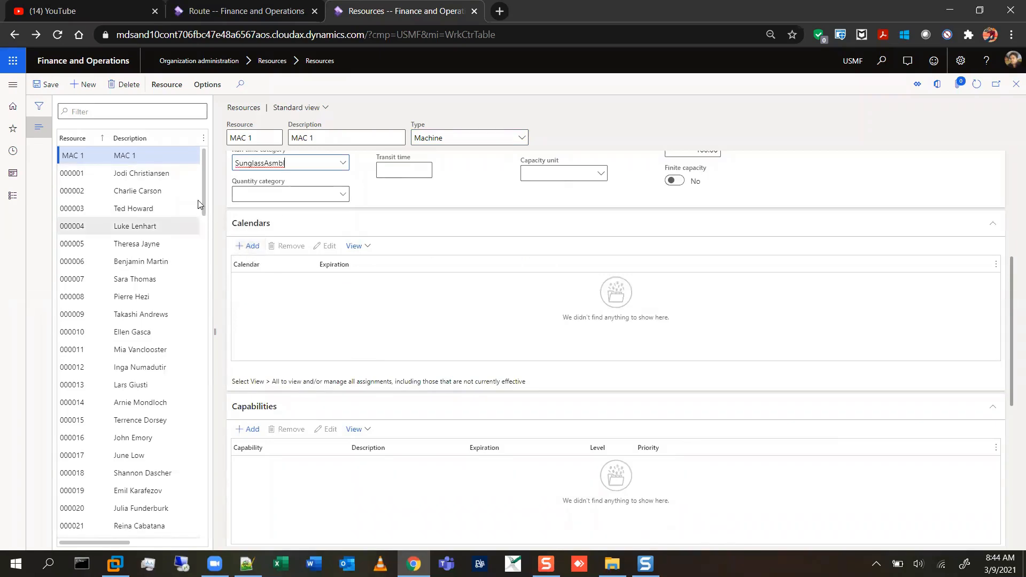
{"action": "left_click", "coordinate": [241, 248]}
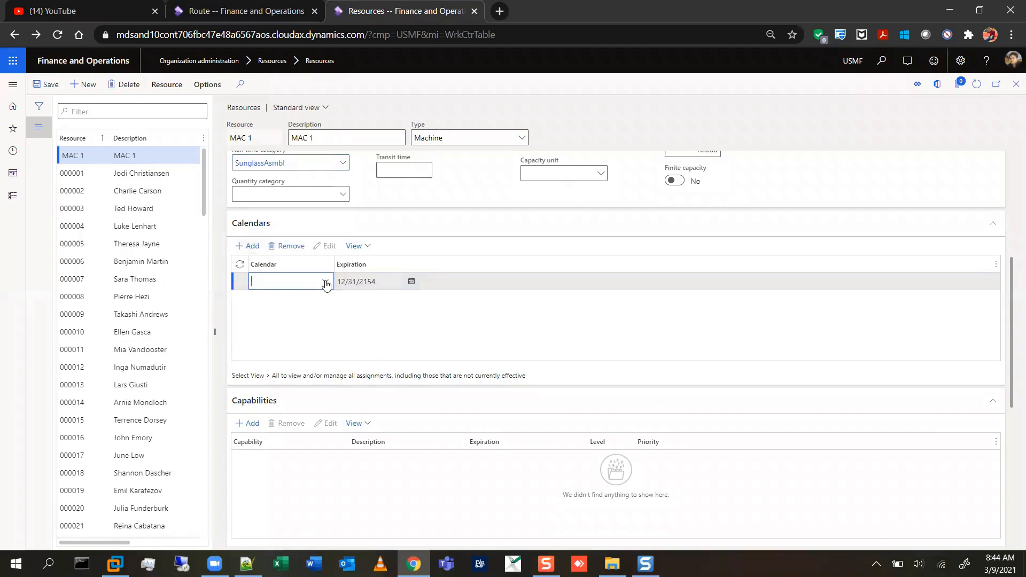
{"action": "left_click", "coordinate": [325, 281]}
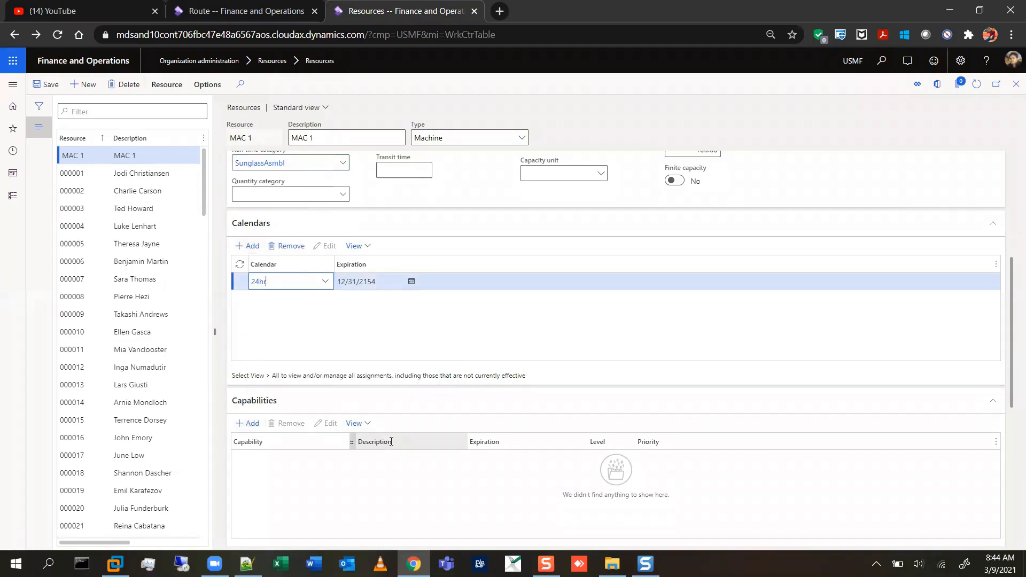
{"action": "scroll", "coordinate": [392, 441], "scroll_direction": "down", "scroll_amount": 3}
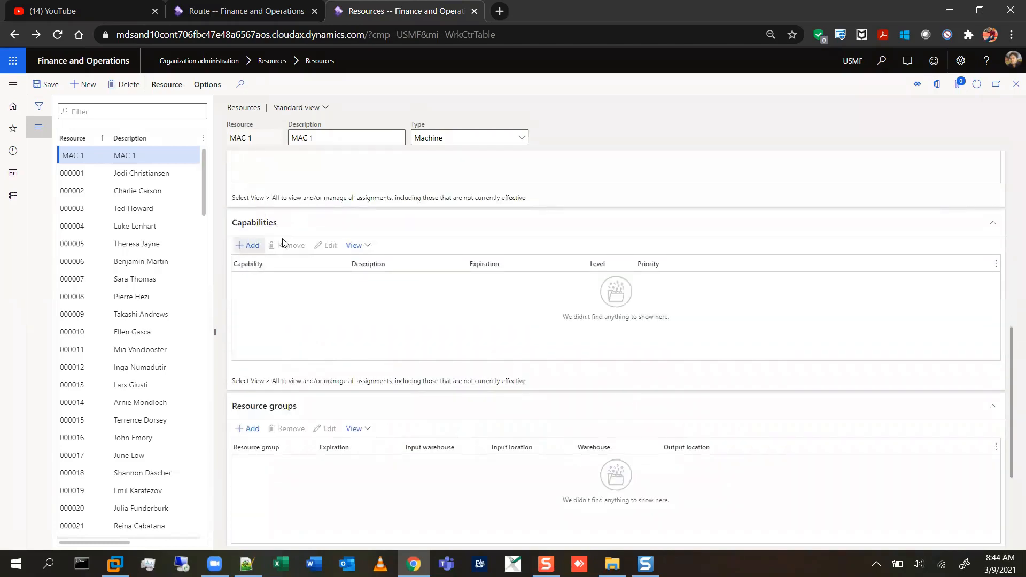
{"action": "left_click", "coordinate": [227, 16]}
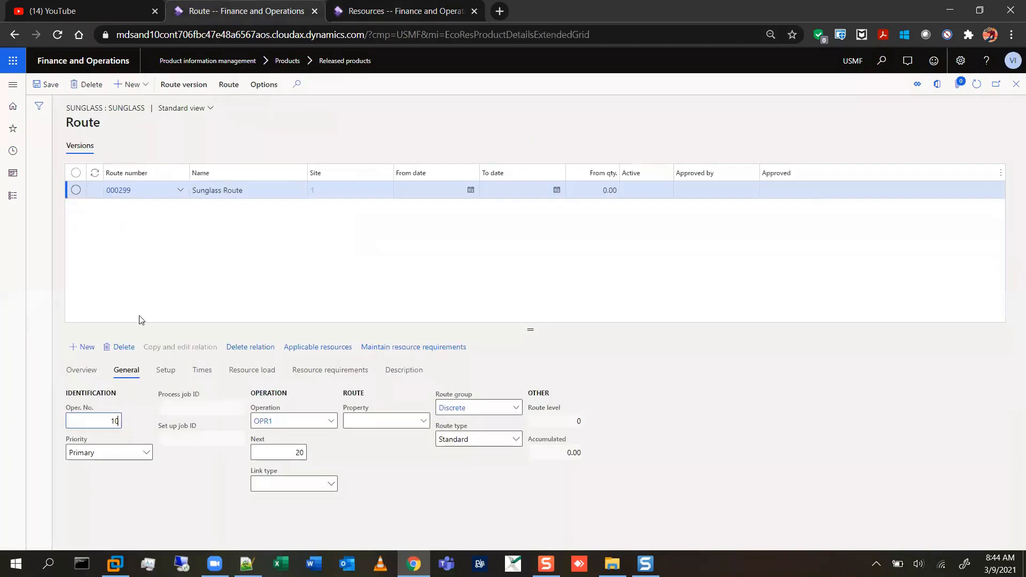
{"action": "left_click", "coordinate": [329, 372]}
{"action": "left_click", "coordinate": [155, 437]}
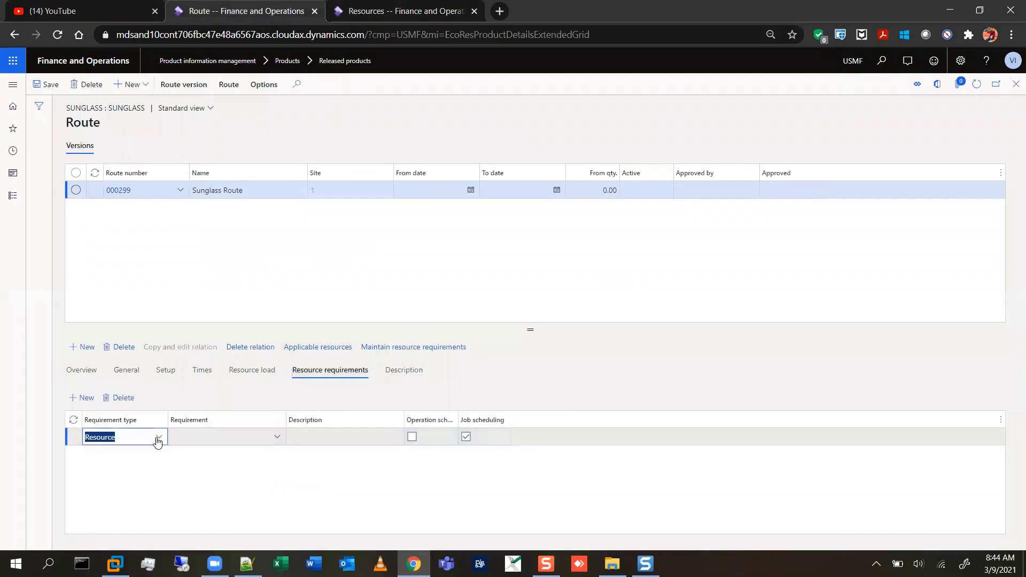
{"action": "left_click", "coordinate": [159, 437]}
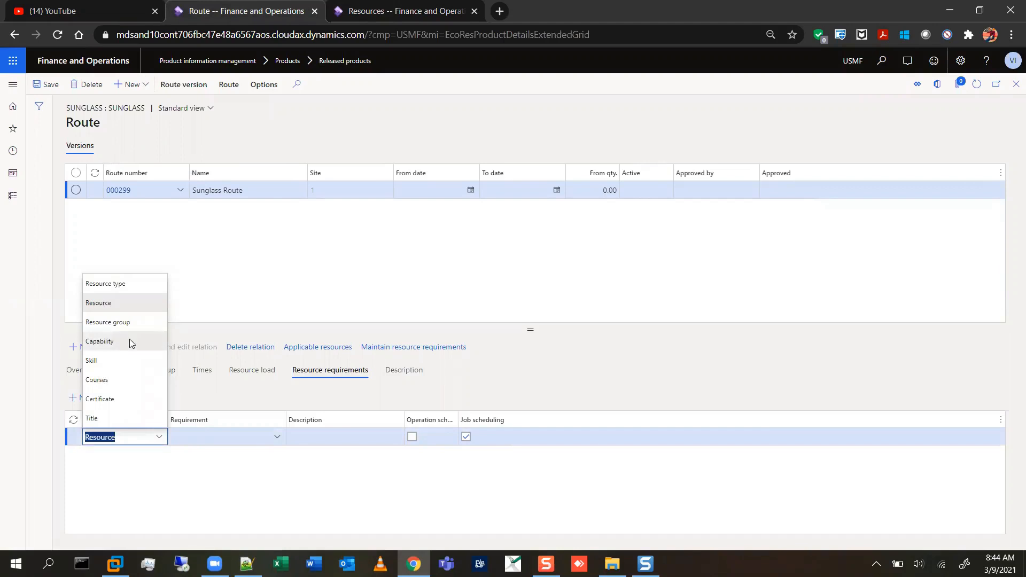
{"action": "left_click", "coordinate": [136, 507]}
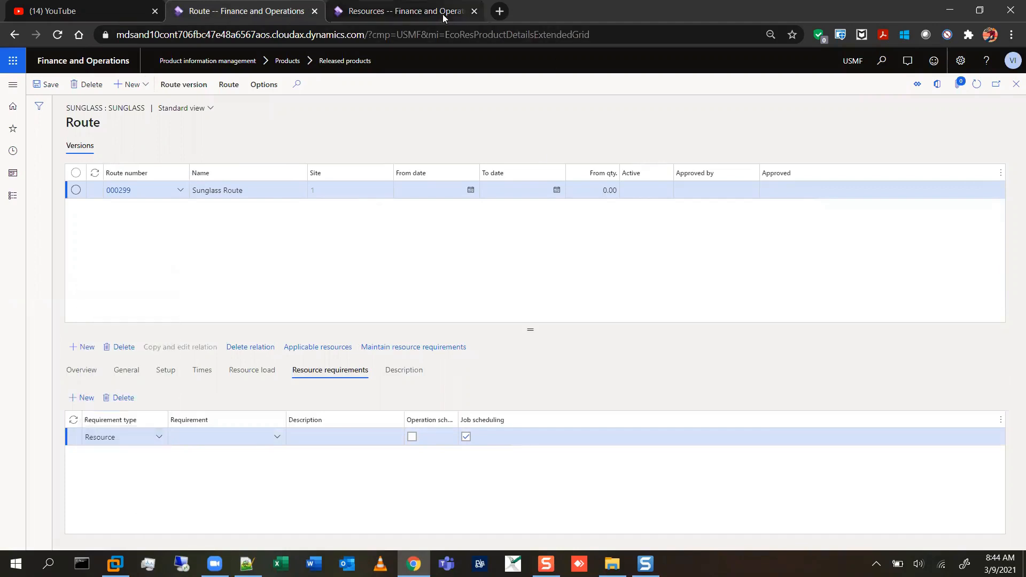
{"action": "left_click", "coordinate": [443, 14]}
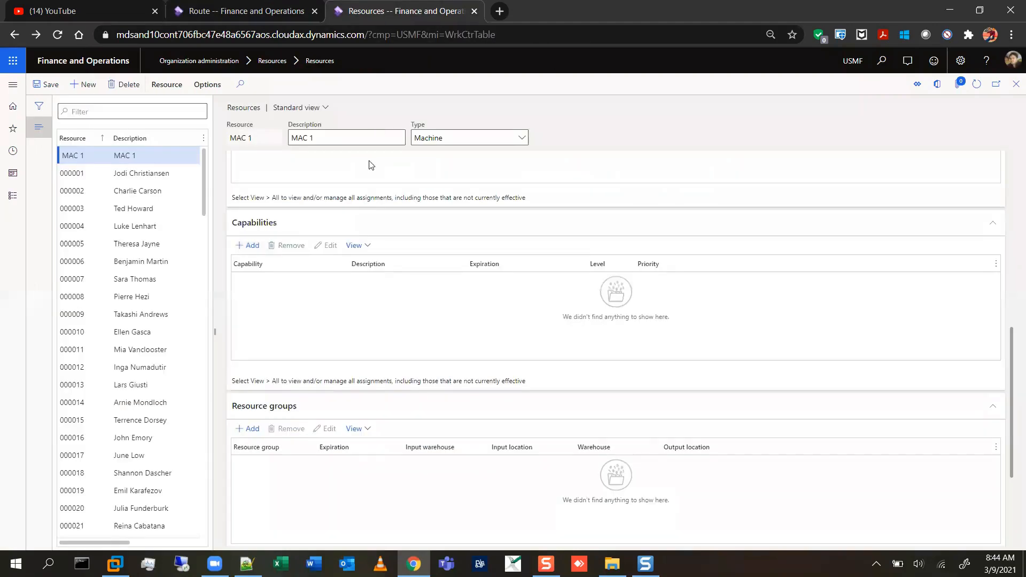
Step: Add MAC 1 to the Sunglass resource group
{"action": "left_click", "coordinate": [245, 432]}
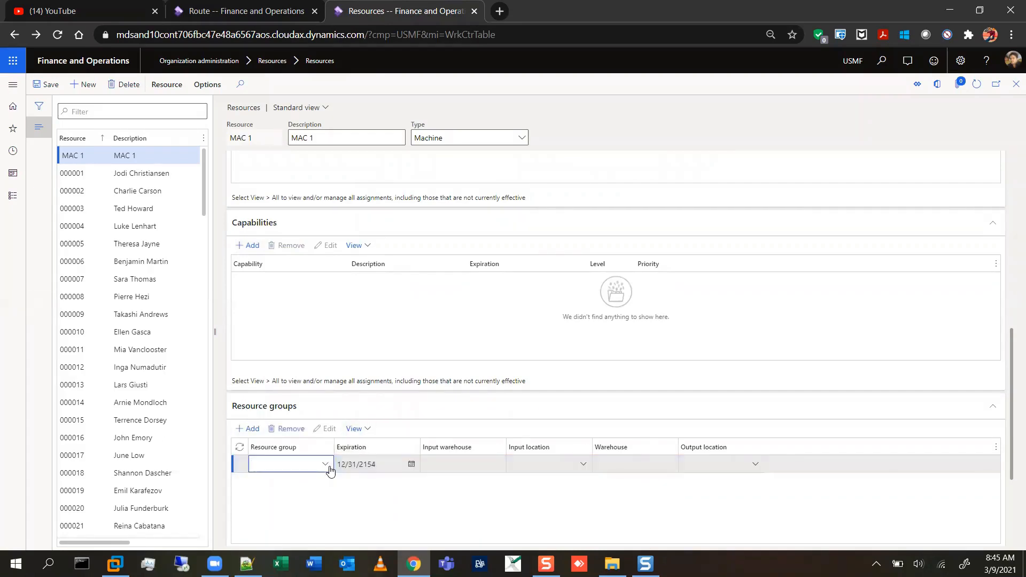
{"action": "left_click", "coordinate": [323, 463]}
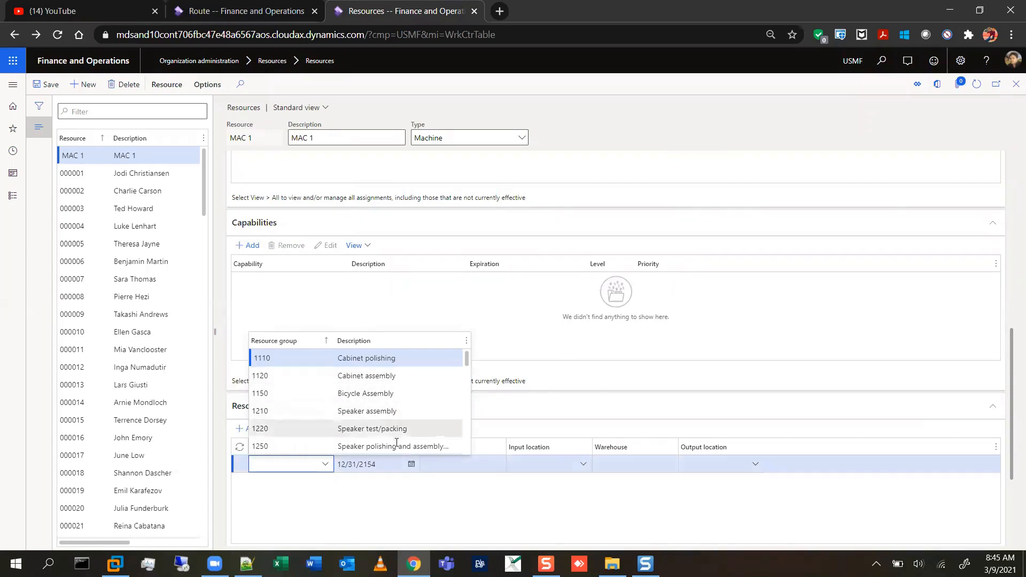
{"action": "scroll", "coordinate": [397, 443], "scroll_direction": "down", "scroll_amount": 10}
{"action": "left_click", "coordinate": [267, 450]}
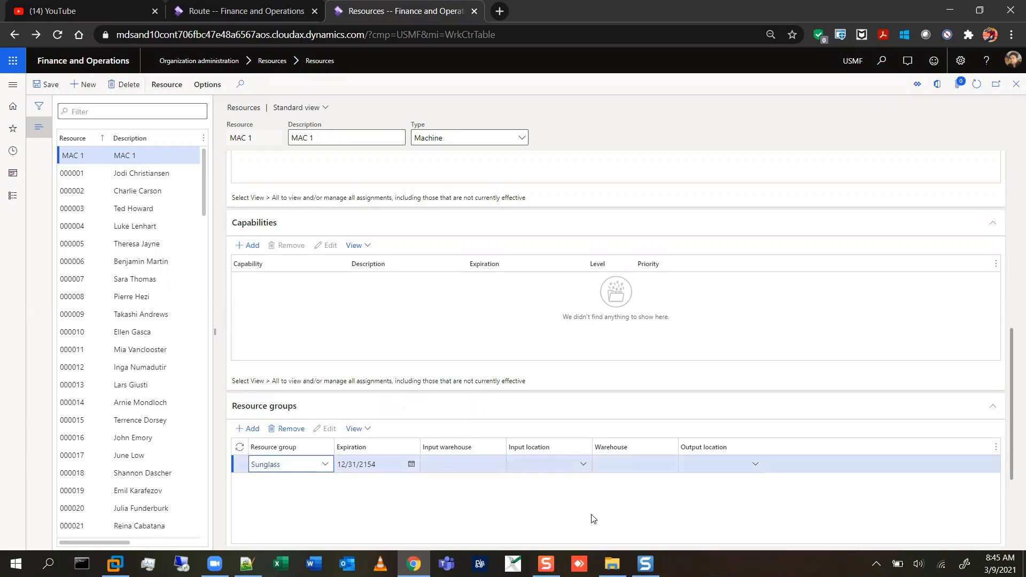
Step: Set the estimated manufacturing cost absorbed account to 520201 (Cash Discounts Received)
{"action": "scroll", "coordinate": [592, 518], "scroll_direction": "down", "scroll_amount": 3}
{"action": "left_click", "coordinate": [275, 473]}
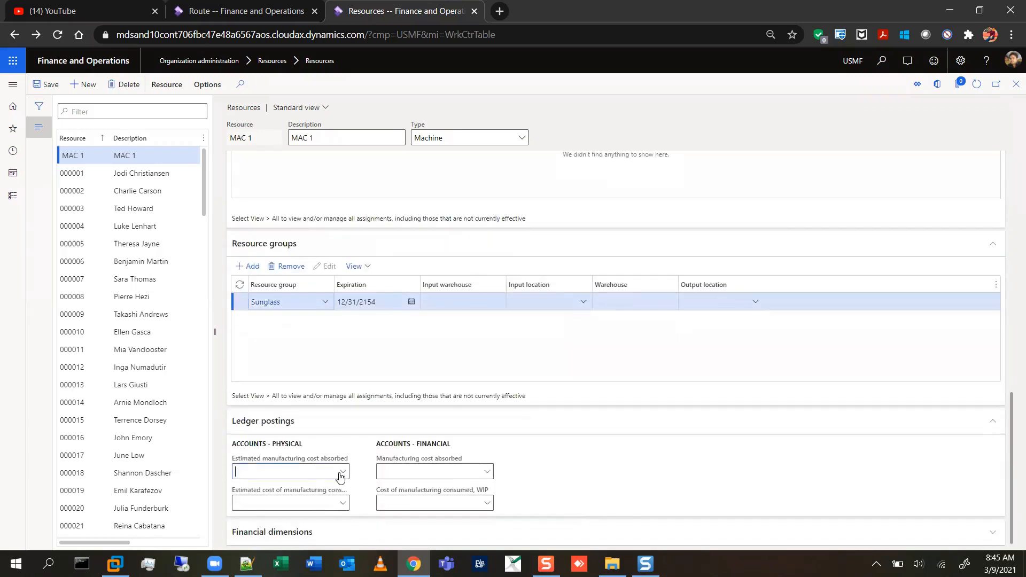
{"action": "left_click", "coordinate": [343, 472]}
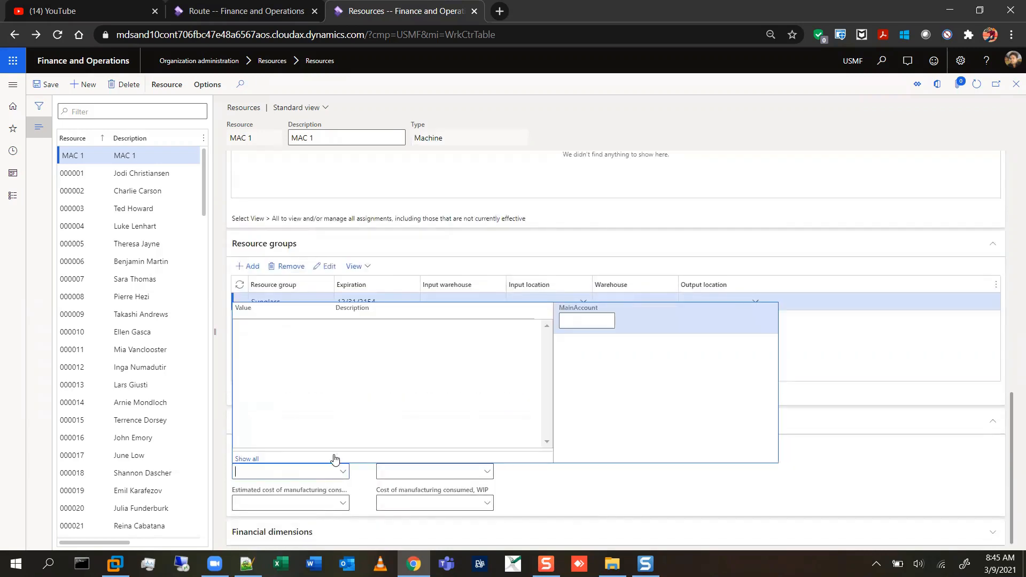
{"action": "scroll", "coordinate": [330, 408], "scroll_direction": "down", "scroll_amount": 10}
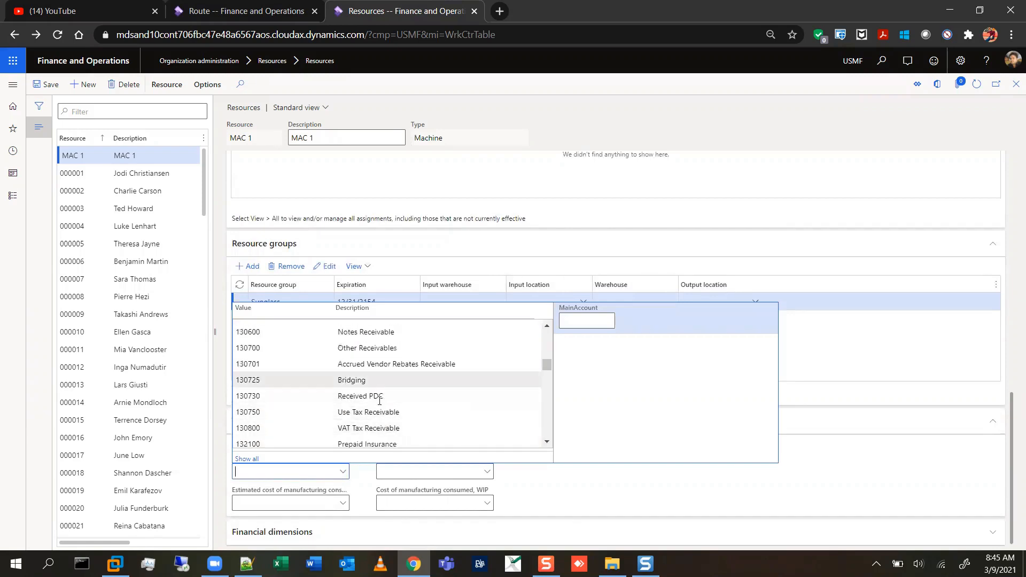
{"action": "scroll", "coordinate": [381, 405], "scroll_direction": "down", "scroll_amount": 5}
{"action": "type", "text": "C"}
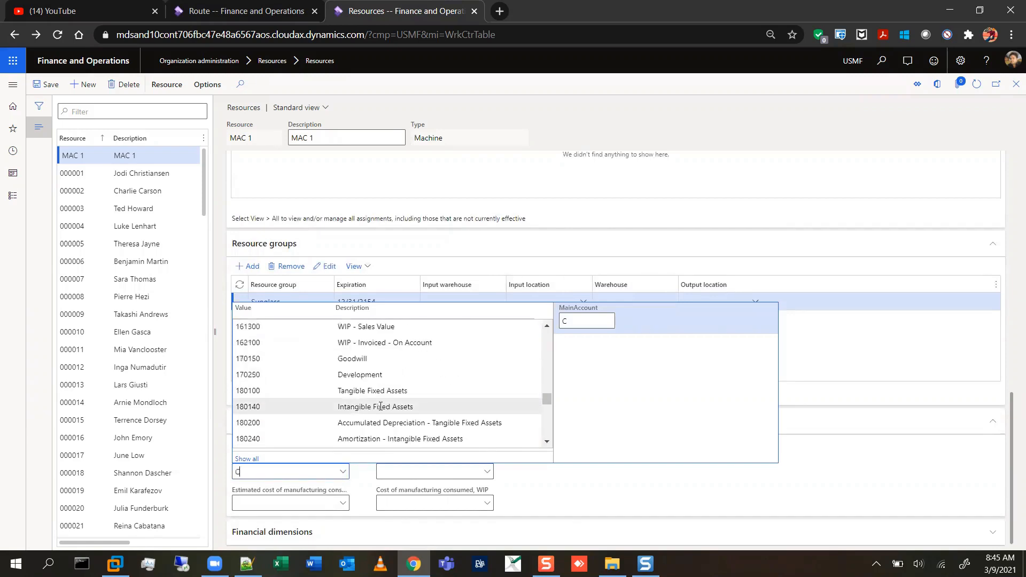
{"action": "type", "text": "ASH"}
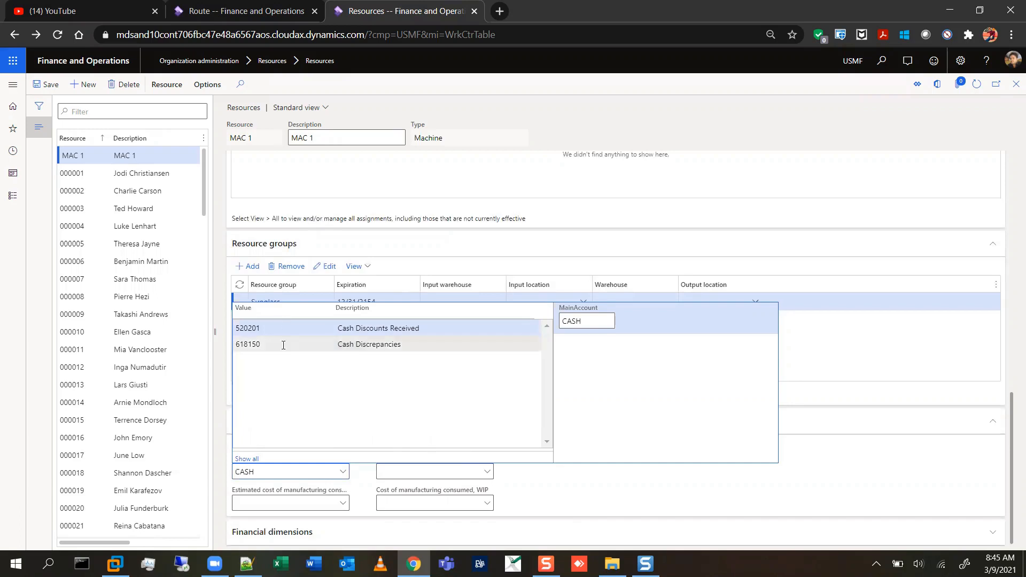
{"action": "left_click", "coordinate": [262, 328]}
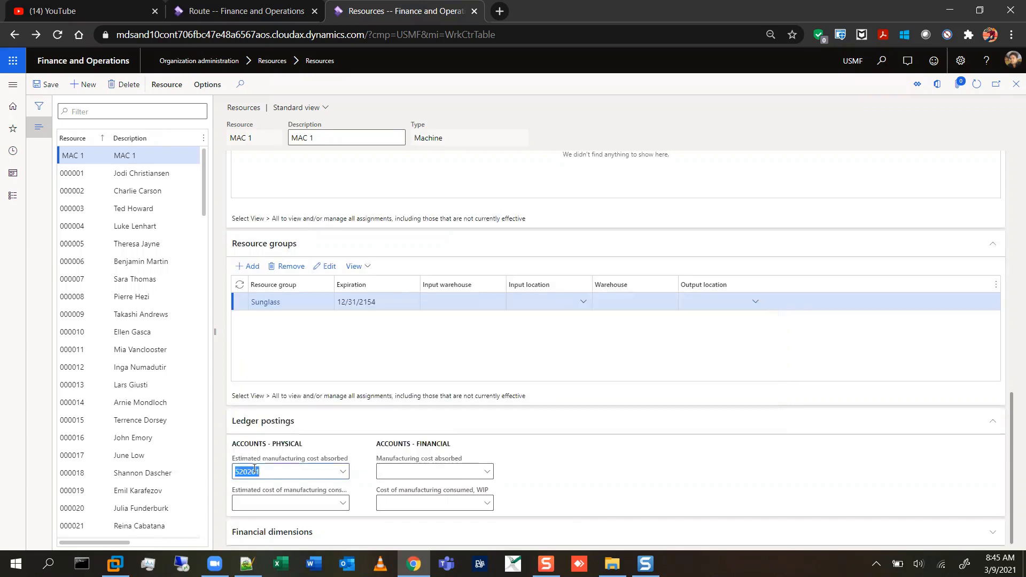
Step: Paste 520201 into the remaining ledger posting accounts and save the resource
{"action": "right_click", "coordinate": [246, 469]}
{"action": "left_click", "coordinate": [295, 265]}
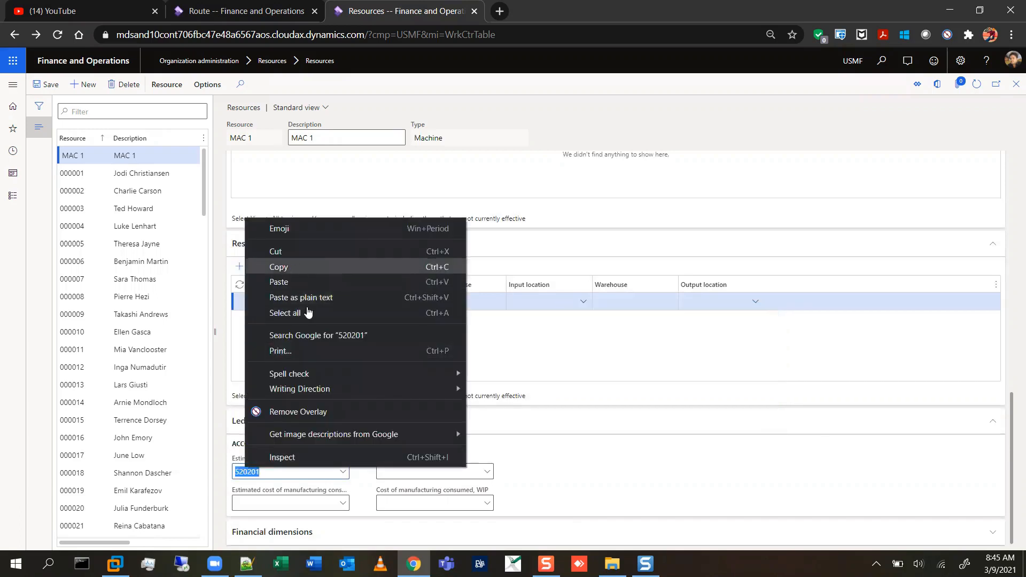
{"action": "left_click", "coordinate": [404, 468]}
{"action": "key", "text": "ctrl+v"}
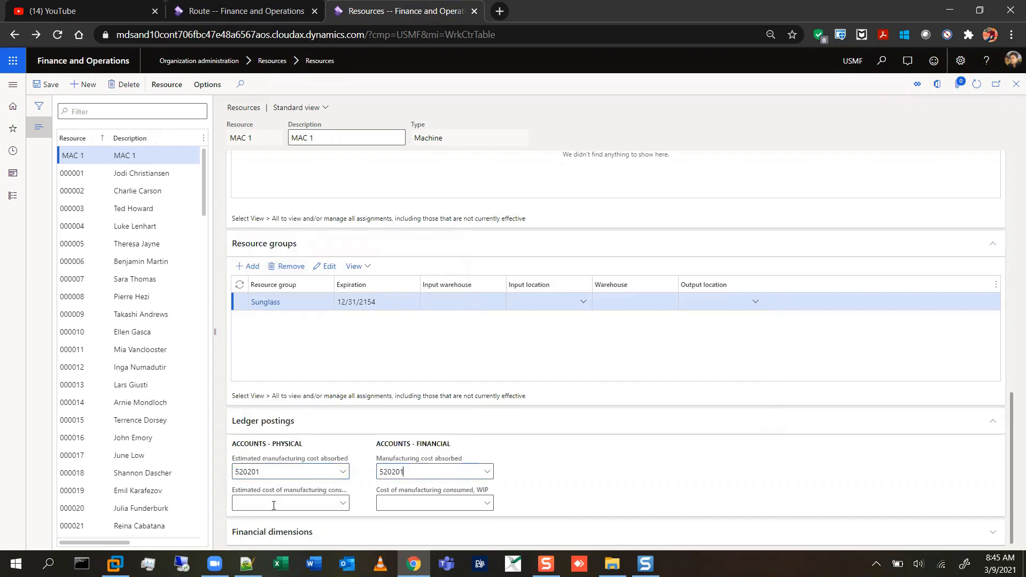
{"action": "key", "text": "ctrl+v"}
{"action": "scroll", "coordinate": [672, 408], "scroll_direction": "up", "scroll_amount": 3}
{"action": "scroll", "coordinate": [673, 408], "scroll_direction": "up", "scroll_amount": 5}
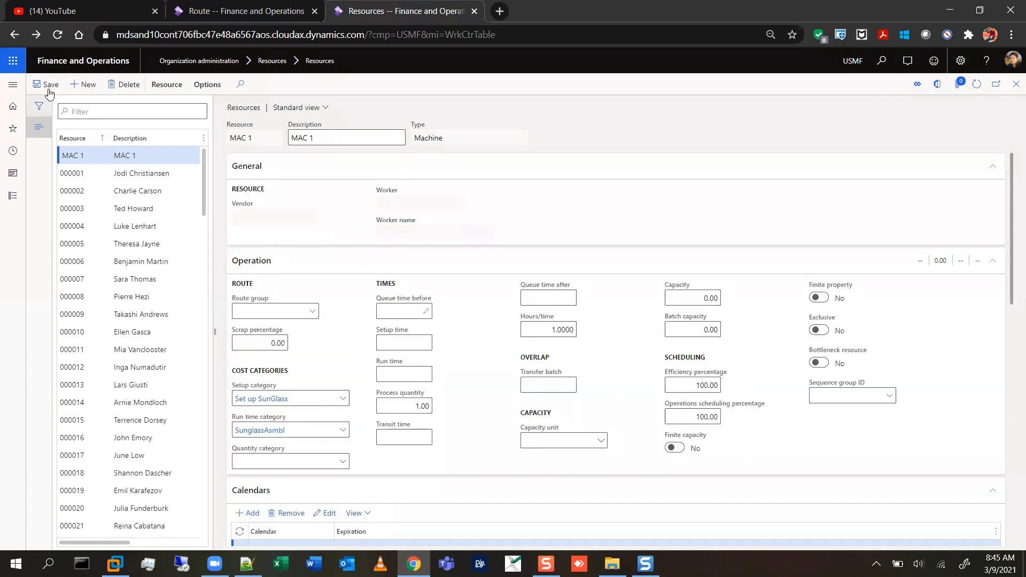
{"action": "left_click", "coordinate": [48, 88]}
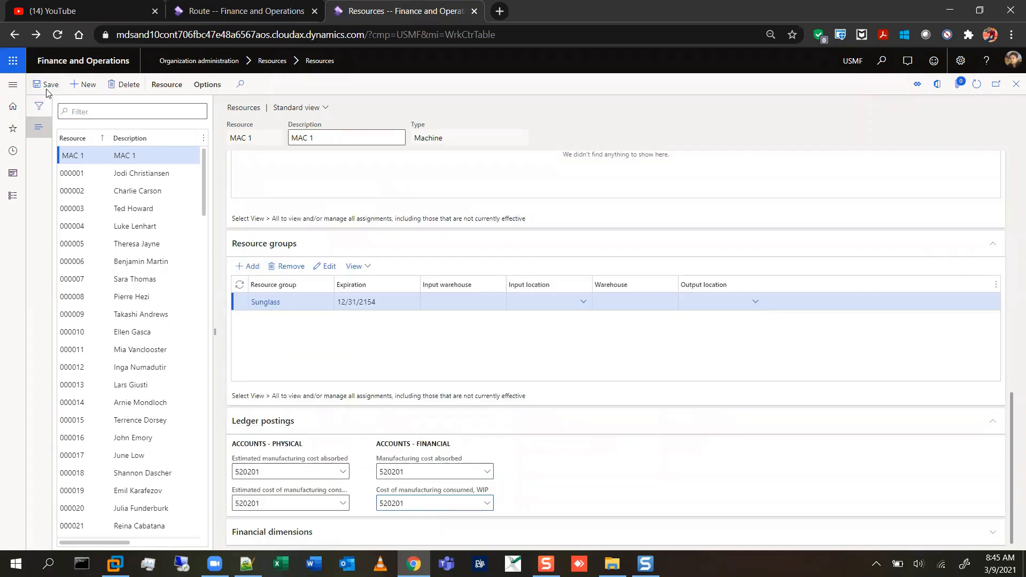
Step: Make MAC 1 the required resource for Sunglass route operation 10
{"action": "left_click", "coordinate": [269, 10]}
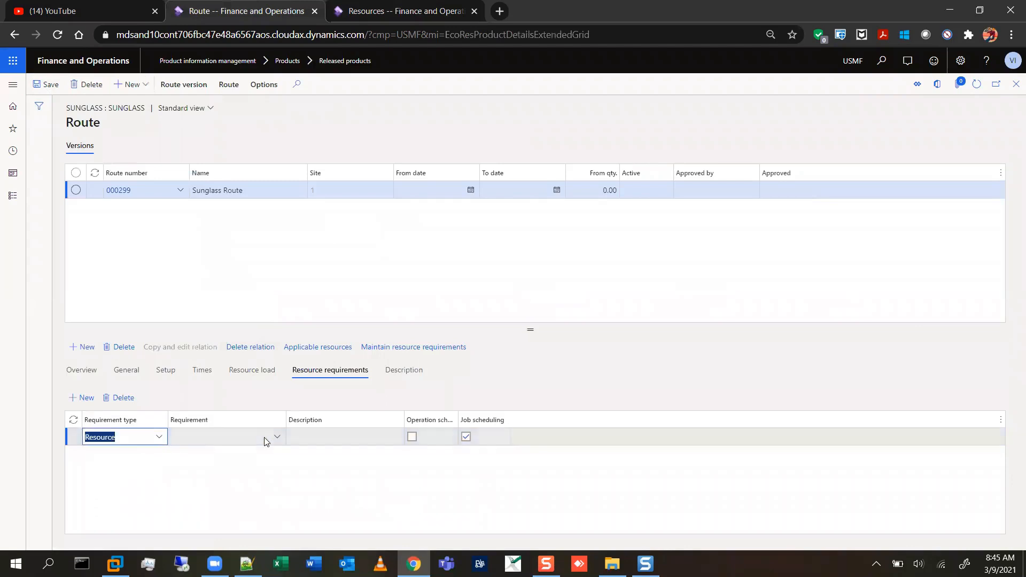
{"action": "left_click", "coordinate": [278, 440]}
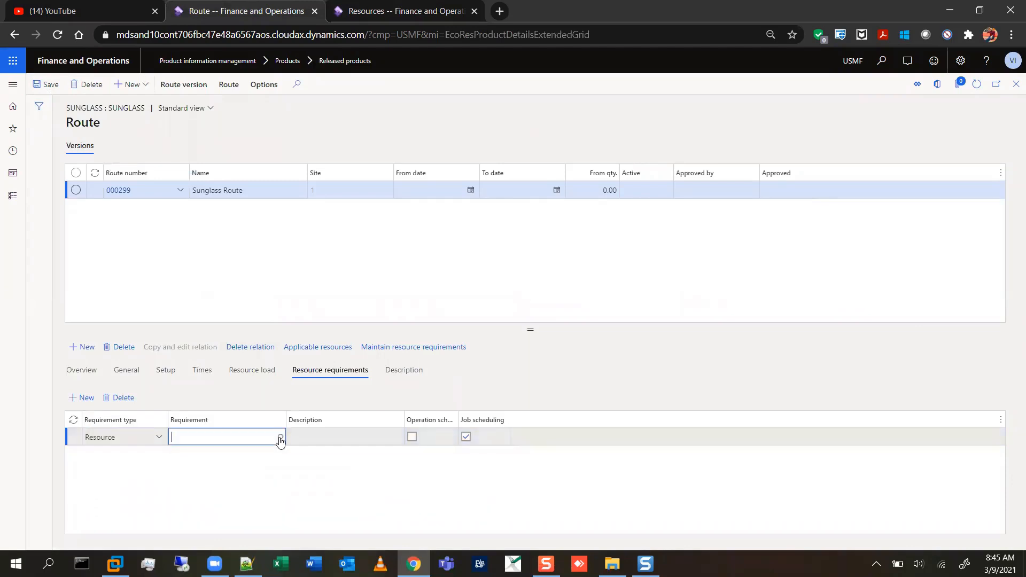
{"action": "left_click", "coordinate": [280, 439]}
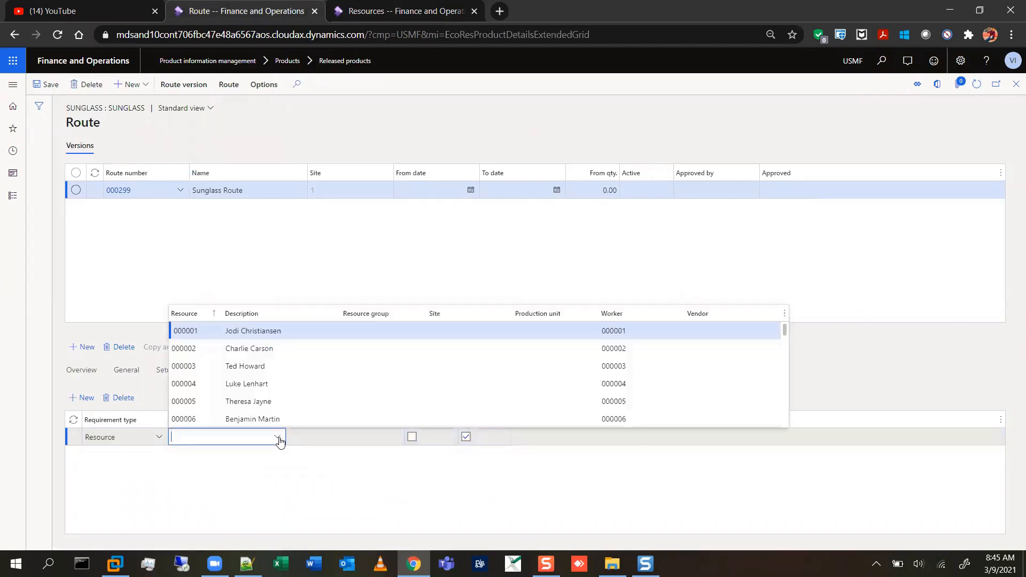
{"action": "type", "text": "MA"}
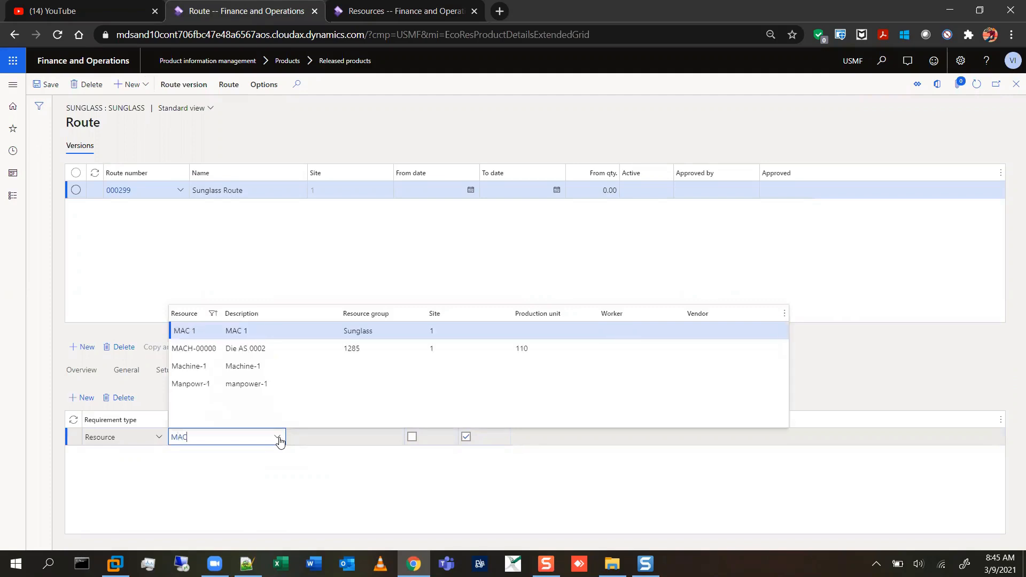
{"action": "type", "text": "C"}
{"action": "left_click", "coordinate": [188, 331]}
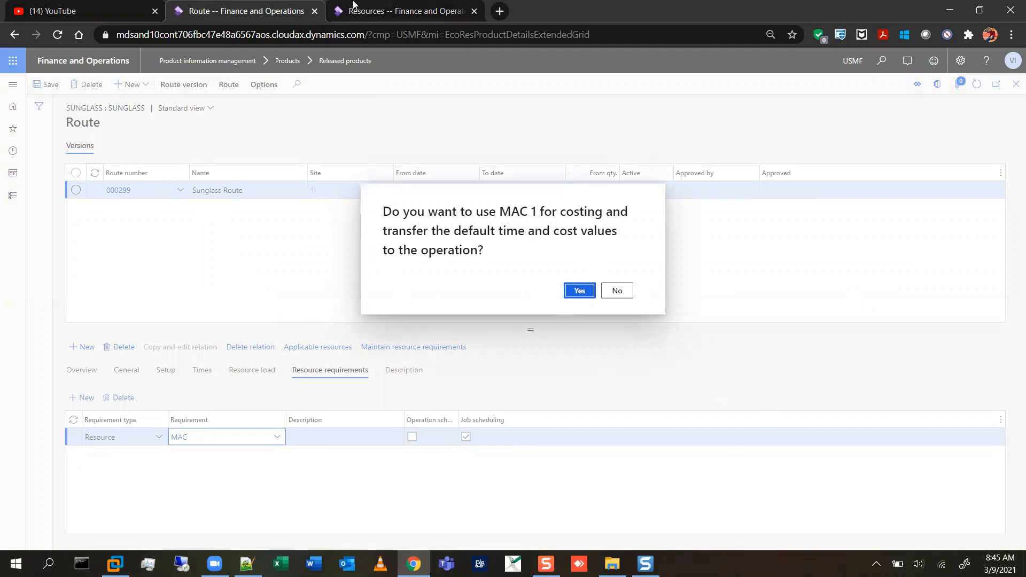
Step: Review the MAC 1 resource page, then decline copying its default times and costs
{"action": "left_click", "coordinate": [357, 9]}
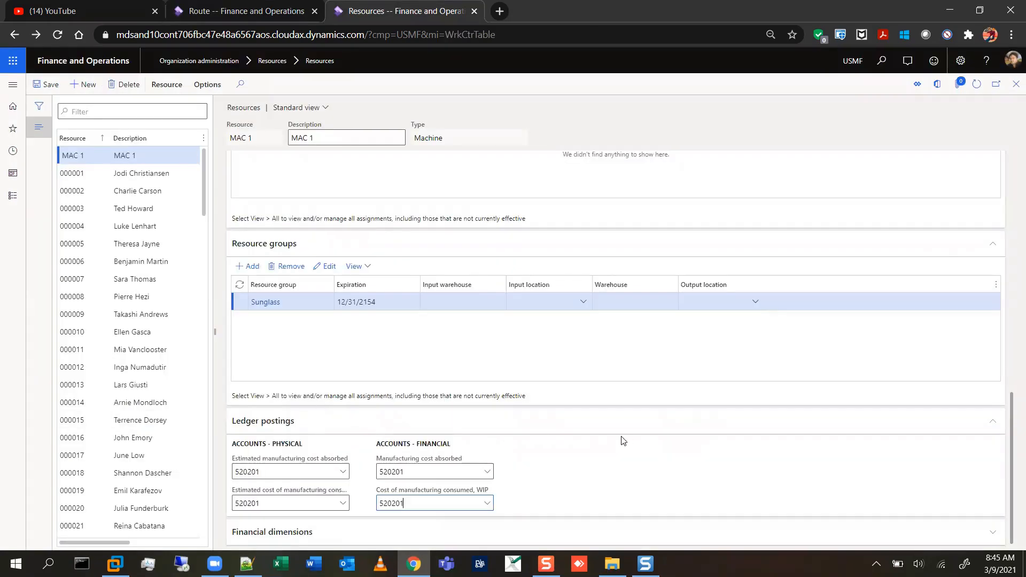
{"action": "scroll", "coordinate": [621, 440], "scroll_direction": "up", "scroll_amount": 15}
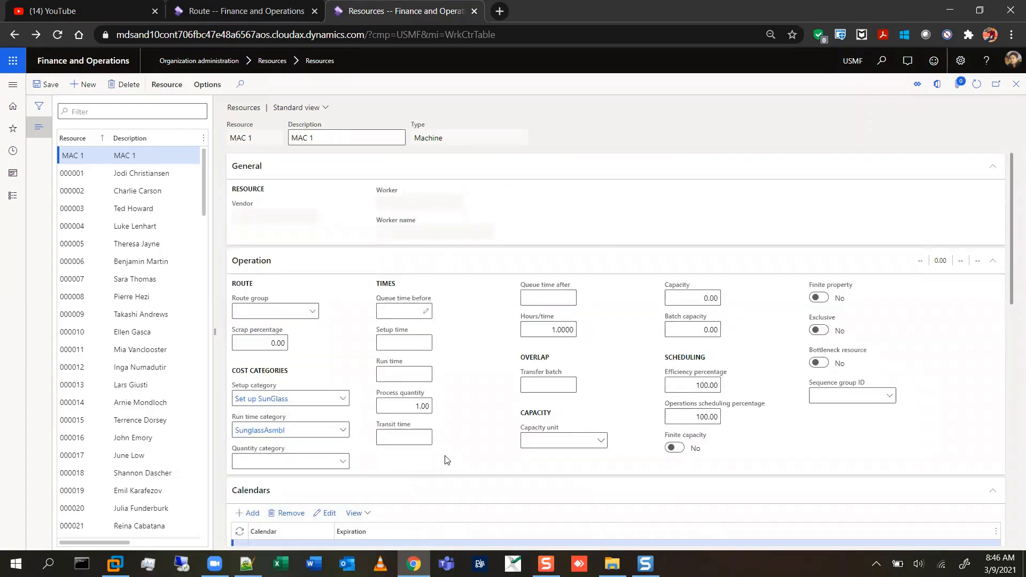
{"action": "left_click", "coordinate": [214, 8]}
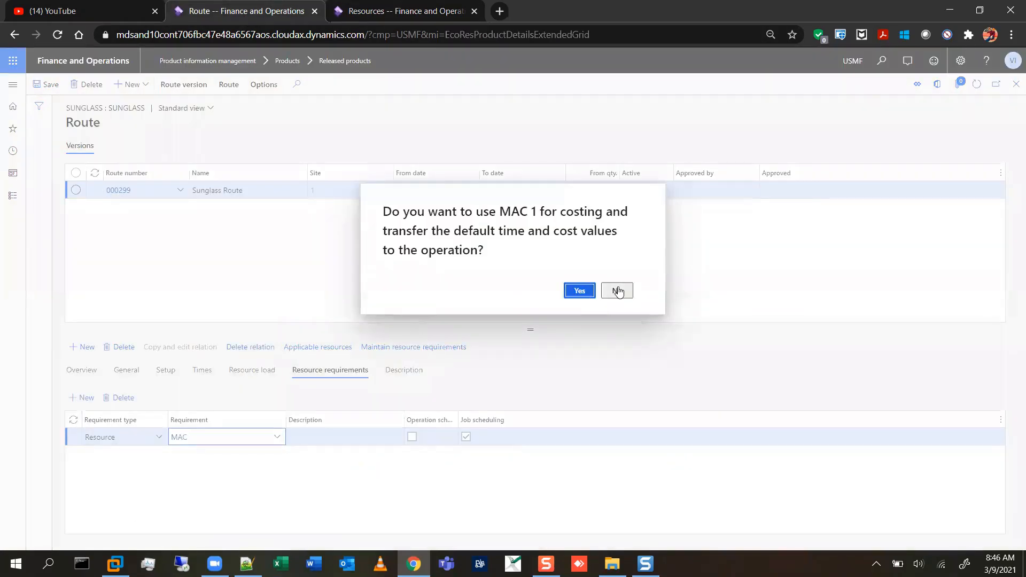
{"action": "left_click", "coordinate": [616, 291]}
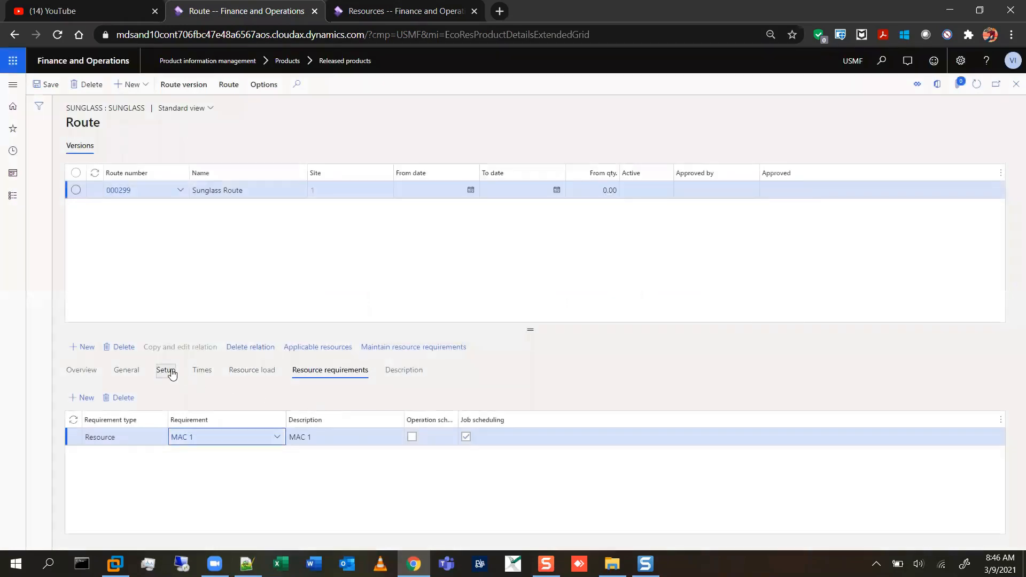
Step: Tick Operation scheduling for MAC 1 and start a new route operation line
{"action": "left_click", "coordinate": [165, 370]}
{"action": "left_click", "coordinate": [202, 370]}
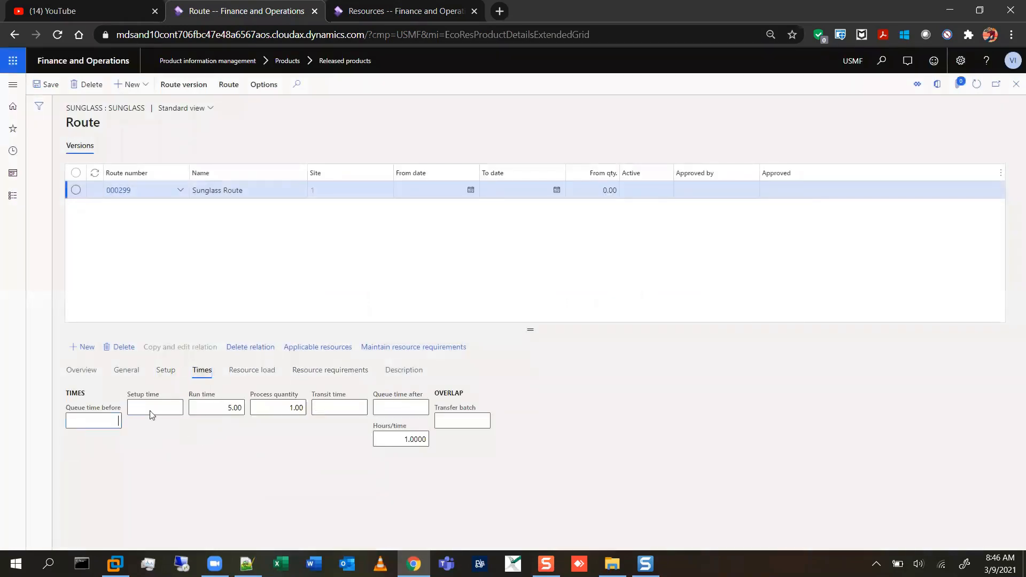
{"action": "left_click", "coordinate": [73, 372]}
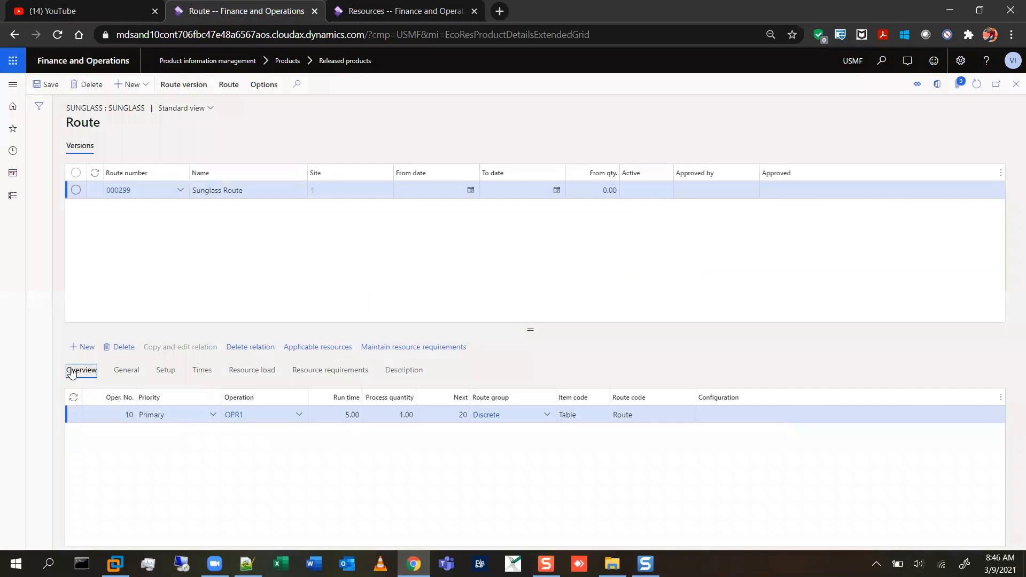
{"action": "key", "text": "Tab"}
{"action": "left_click", "coordinate": [331, 371]}
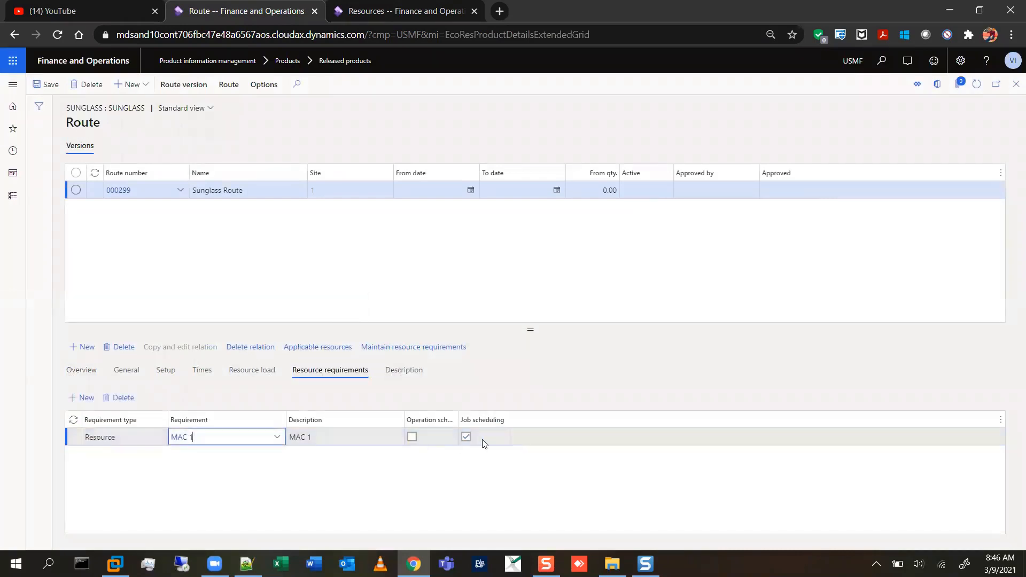
{"action": "left_click", "coordinate": [412, 437]}
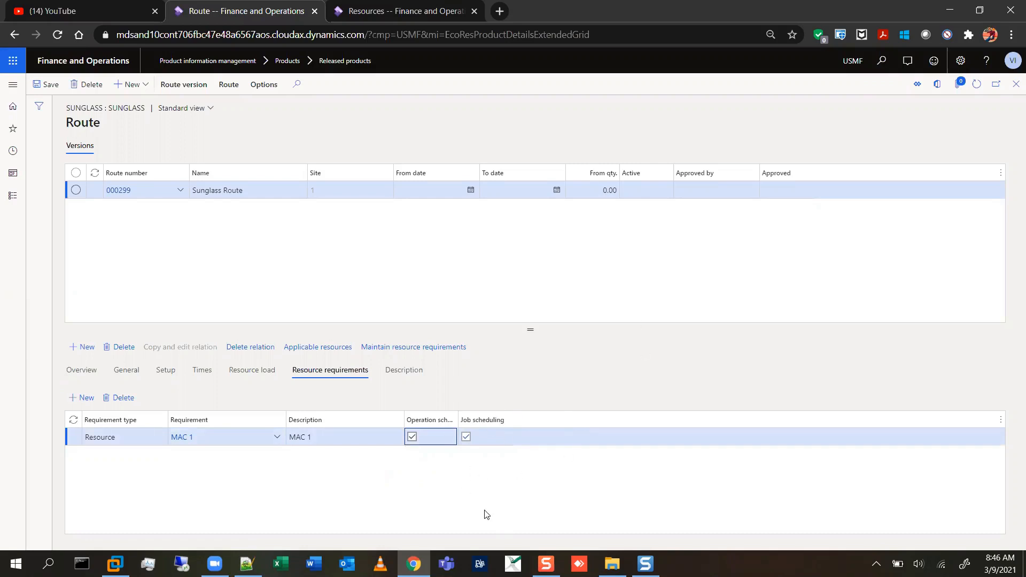
{"action": "left_click", "coordinate": [86, 375]}
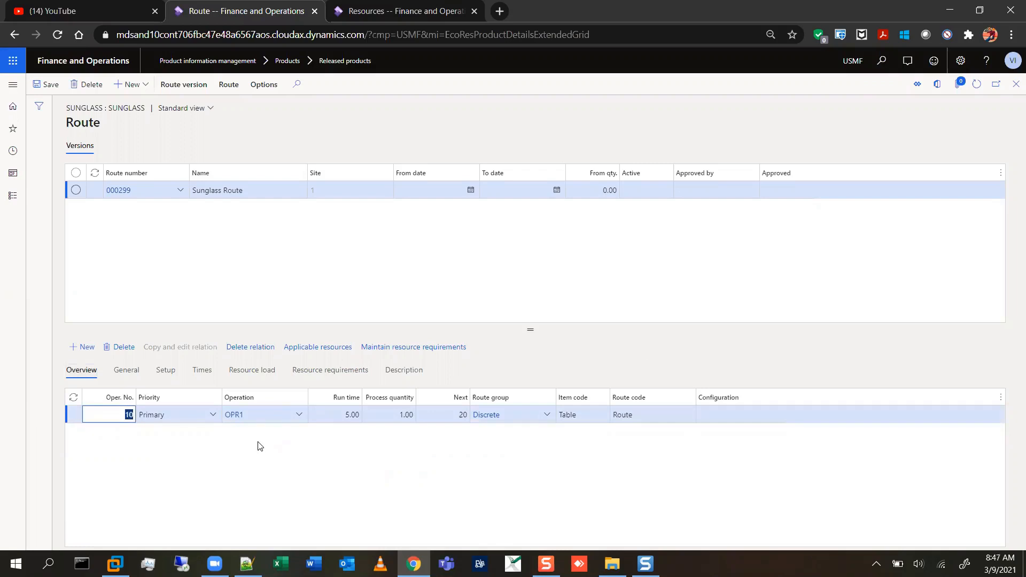
{"action": "left_click", "coordinate": [84, 347]}
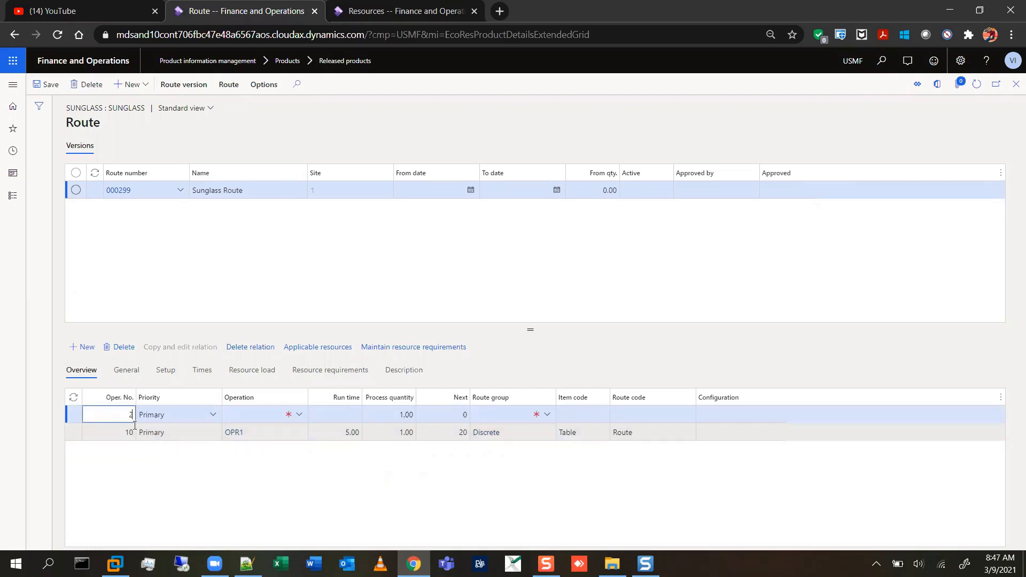
Step: Fill the new line with operation SGAsm, run time 7.00, next 0 and route group Discrete
{"action": "key", "text": "Tab"}
{"action": "key", "text": "Tab"}
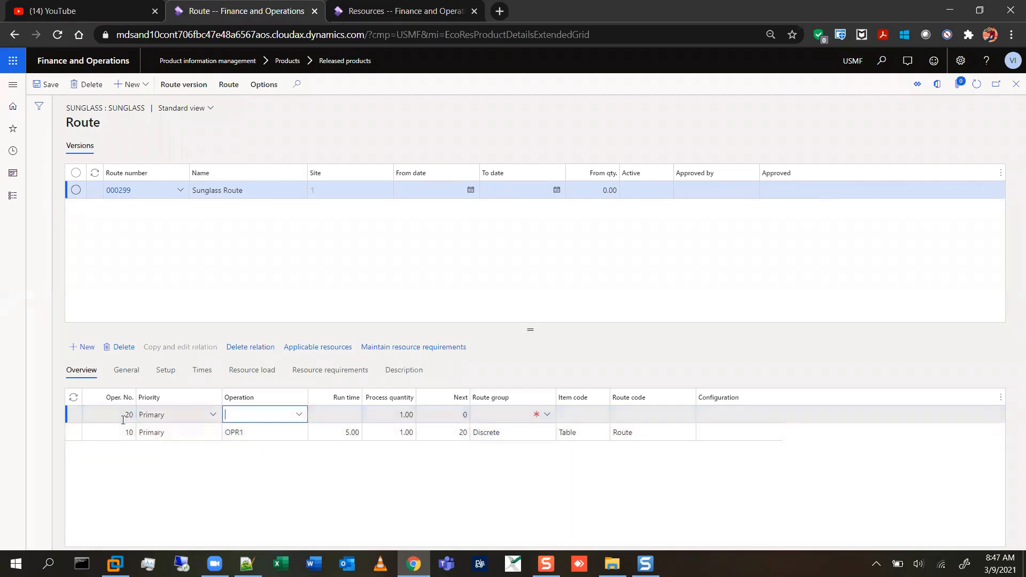
{"action": "type", "text": "SUN"}
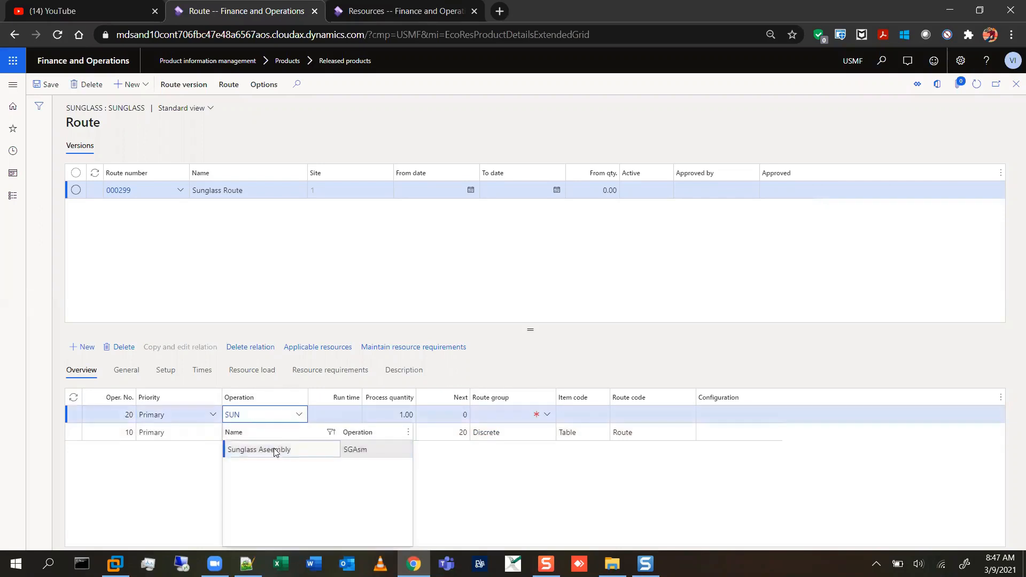
{"action": "left_click", "coordinate": [276, 453]}
{"action": "key", "text": "BackSpace"}
{"action": "key", "text": "BackSpace"}
{"action": "type", "text": "GAsm"}
{"action": "key", "text": "Tab"}
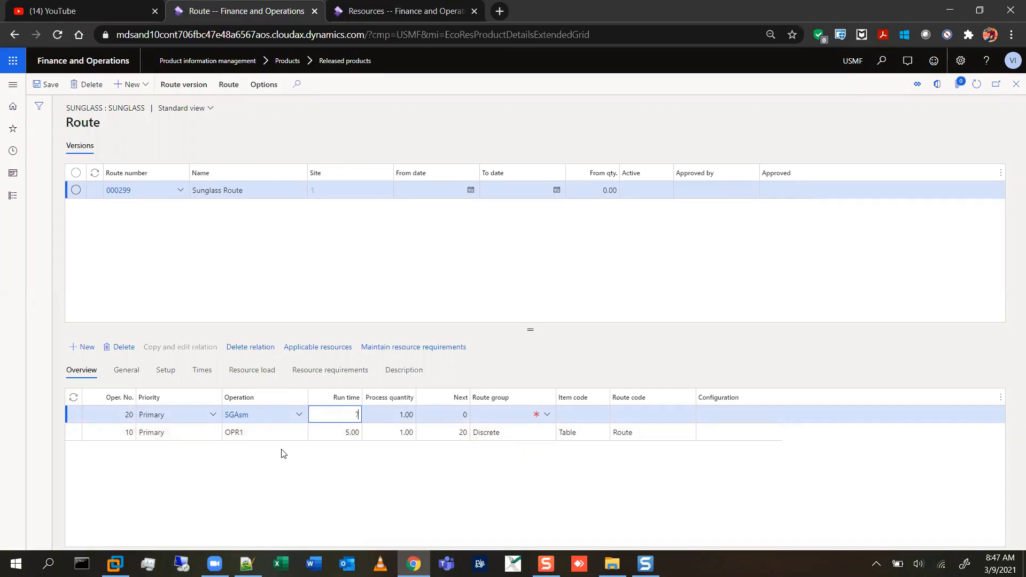
{"action": "key", "text": "Tab"}
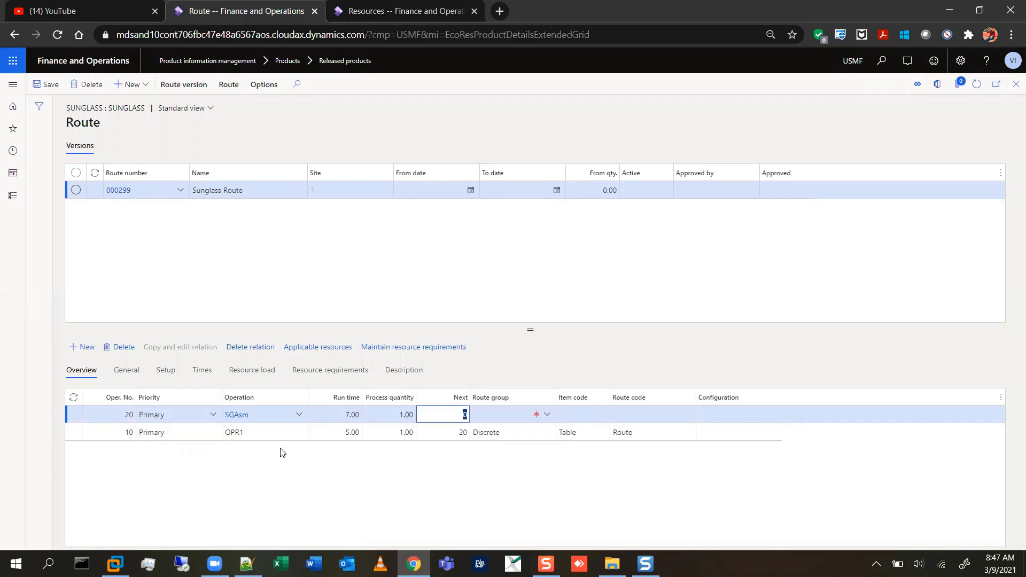
{"action": "key", "text": "Tab"}
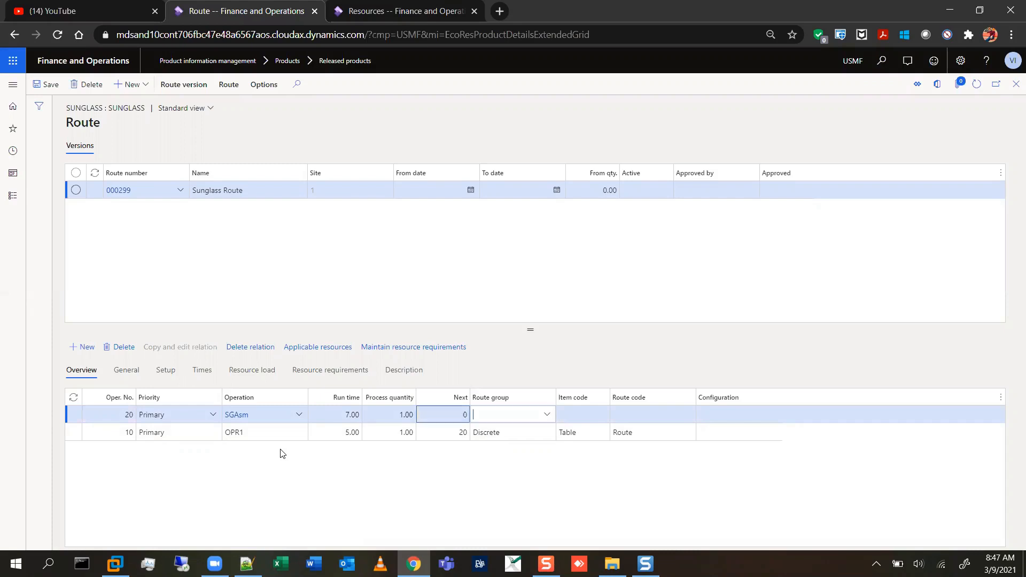
{"action": "left_click", "coordinate": [548, 415]}
{"action": "left_click", "coordinate": [551, 449]}
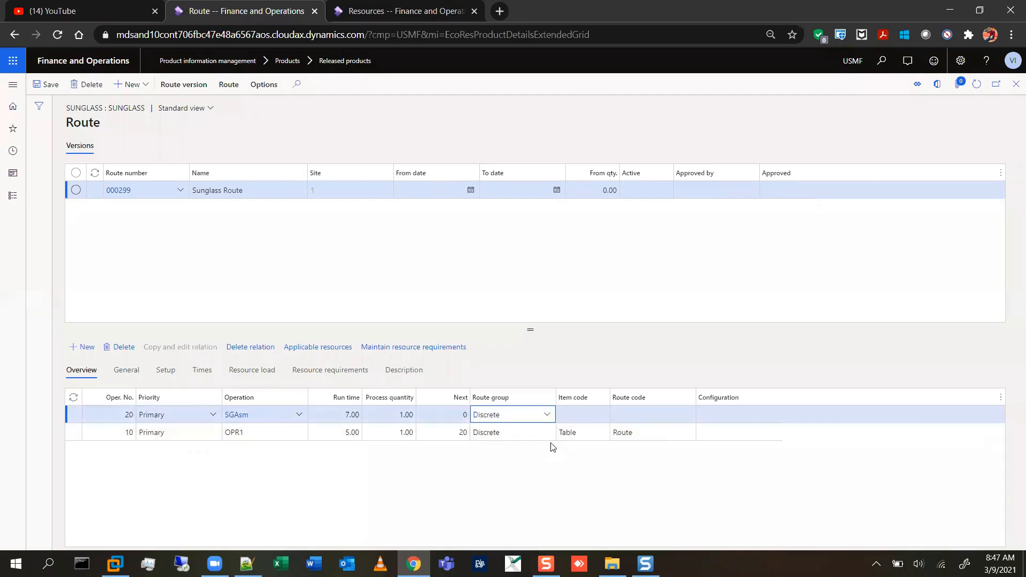
{"action": "left_click", "coordinate": [127, 371]}
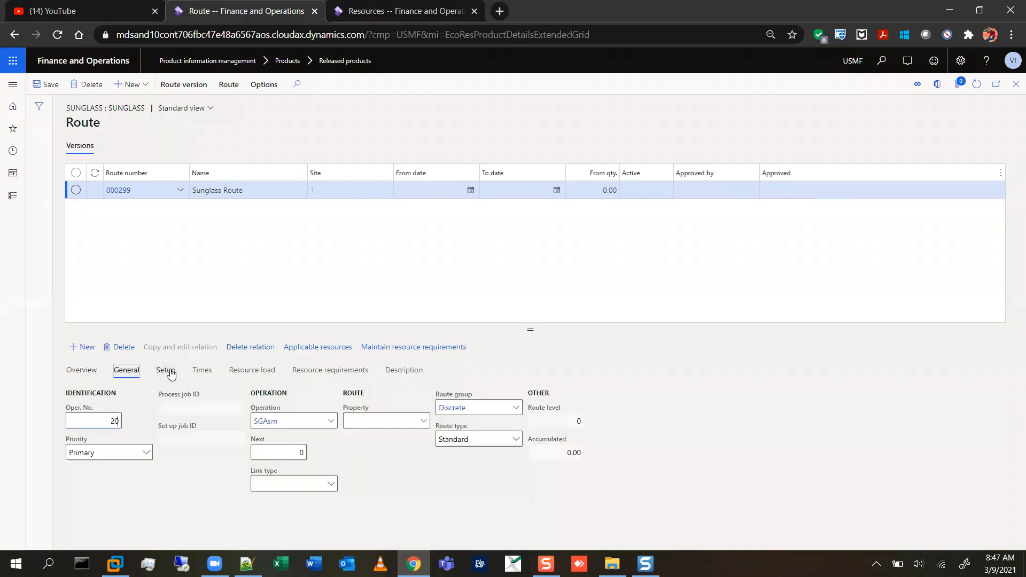
Step: On the Setup tab, choose Set up SunGlass setup category and SunglassAsmbl run time category
{"action": "left_click", "coordinate": [166, 371]}
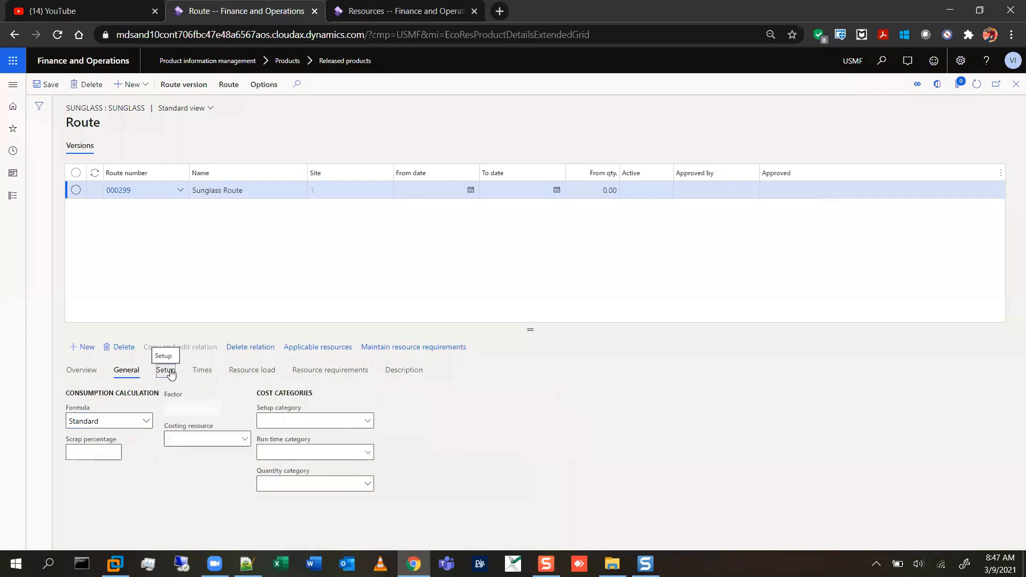
{"action": "left_click", "coordinate": [361, 418]}
{"action": "left_click", "coordinate": [367, 425]}
{"action": "scroll", "coordinate": [342, 374], "scroll_direction": "down", "scroll_amount": 10}
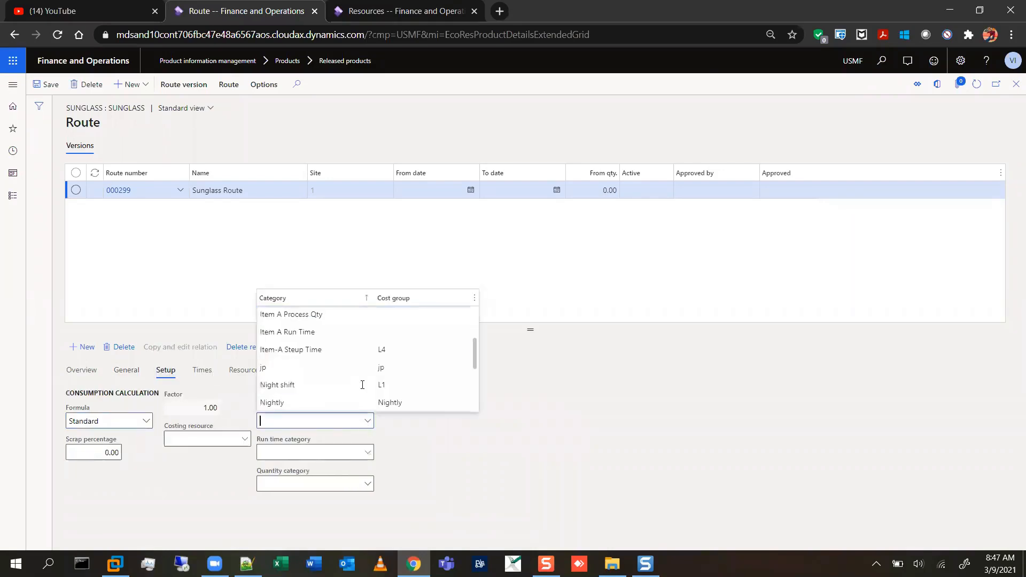
{"action": "left_click", "coordinate": [339, 393]}
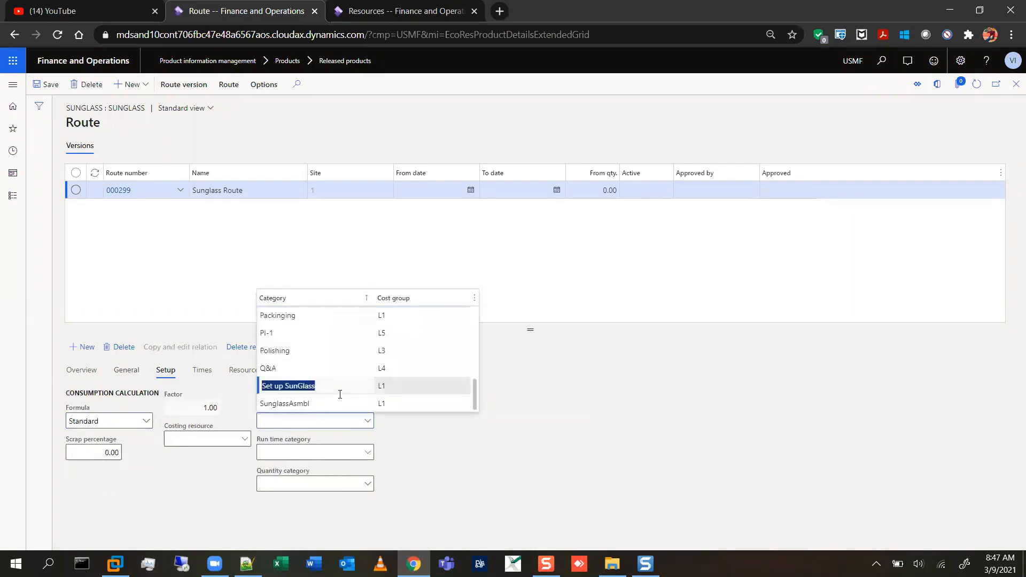
{"action": "left_click", "coordinate": [367, 453]}
{"action": "scroll", "coordinate": [350, 389], "scroll_direction": "down", "scroll_amount": 10}
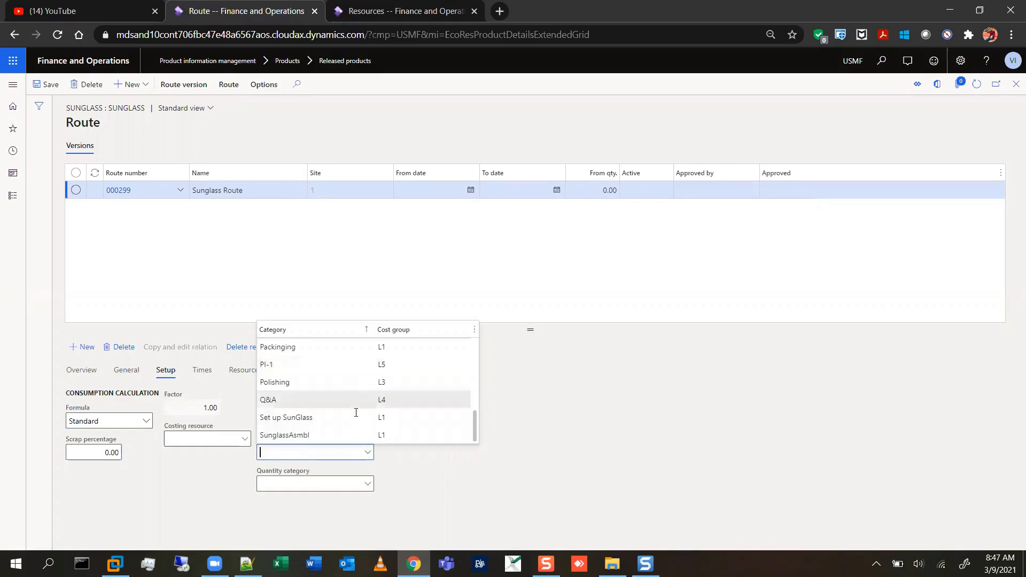
{"action": "left_click", "coordinate": [316, 436]}
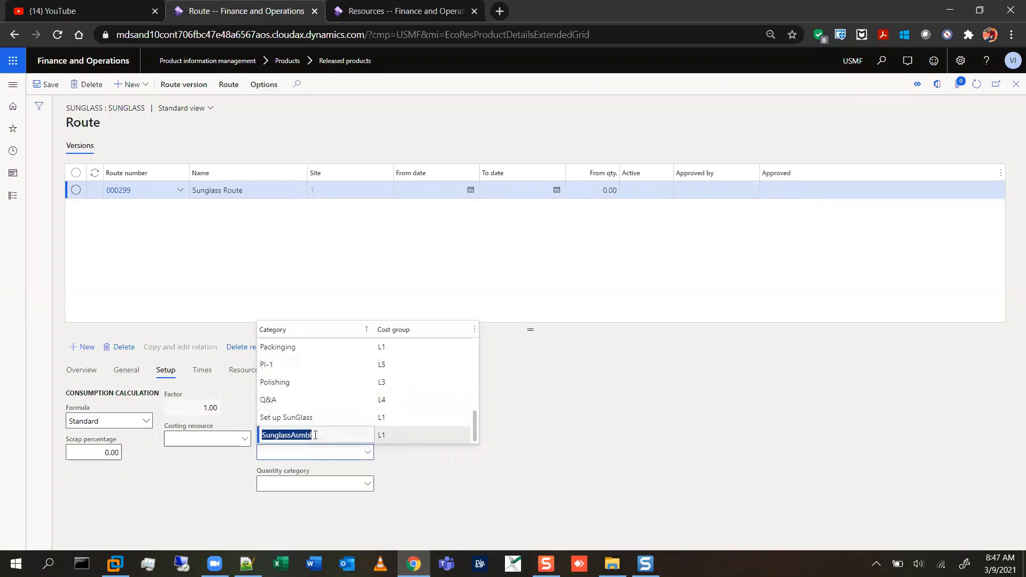
{"action": "left_click", "coordinate": [201, 372]}
{"action": "left_click", "coordinate": [250, 371]}
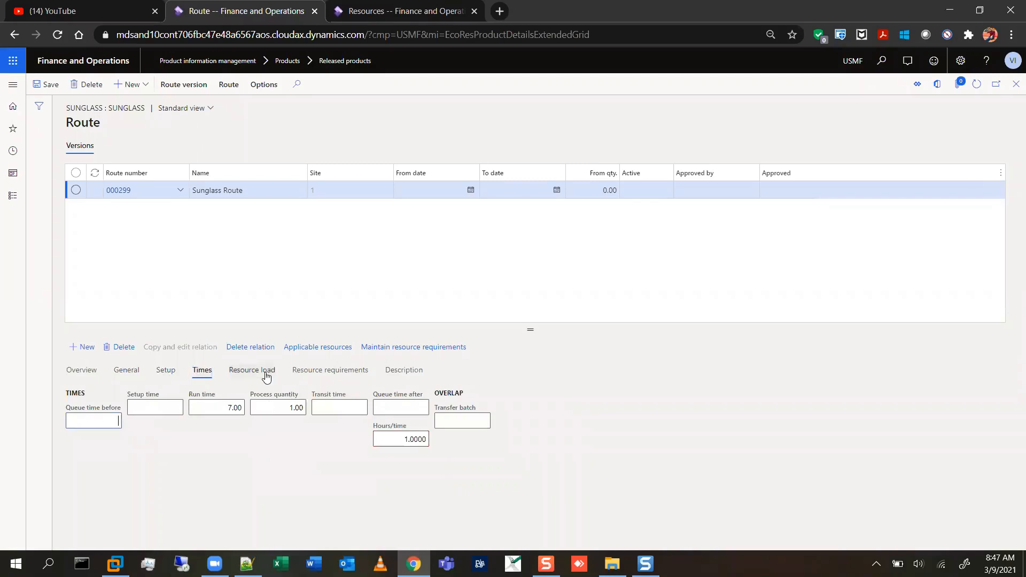
Step: Add a MAC 1 resource requirement, accept it for costing, and tick Operation scheduling
{"action": "left_click", "coordinate": [339, 373]}
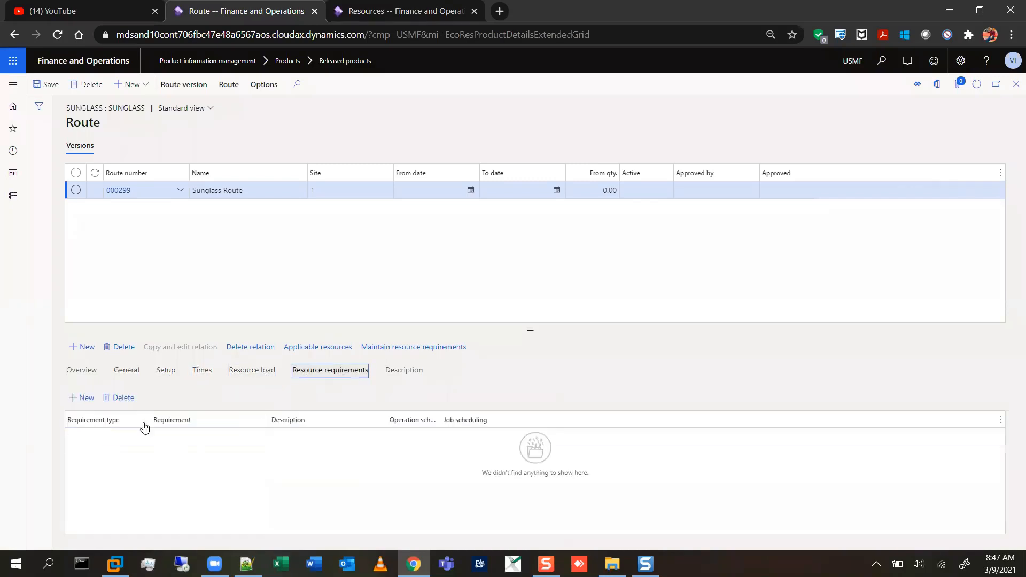
{"action": "left_click", "coordinate": [82, 405]}
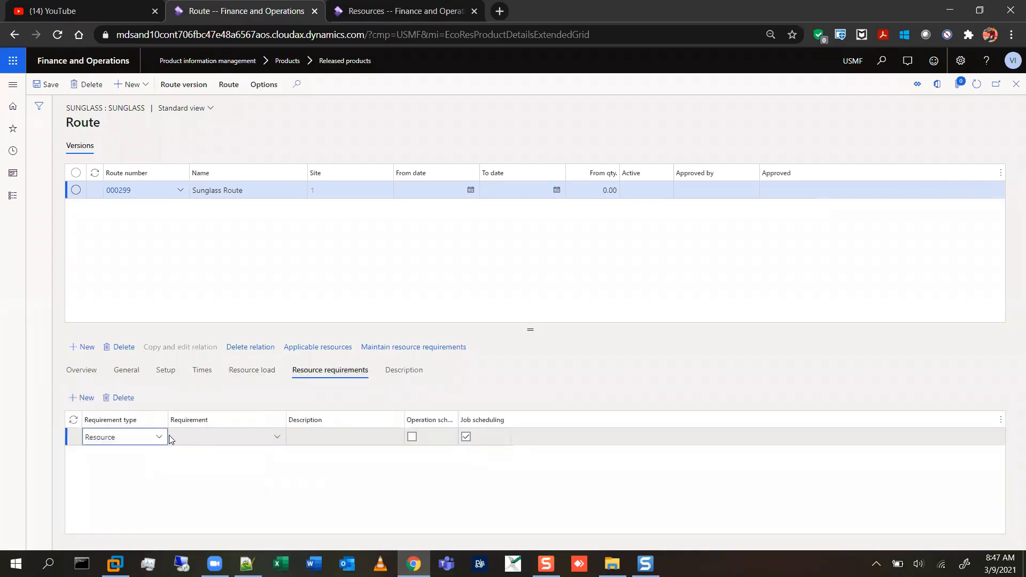
{"action": "left_click", "coordinate": [261, 438]}
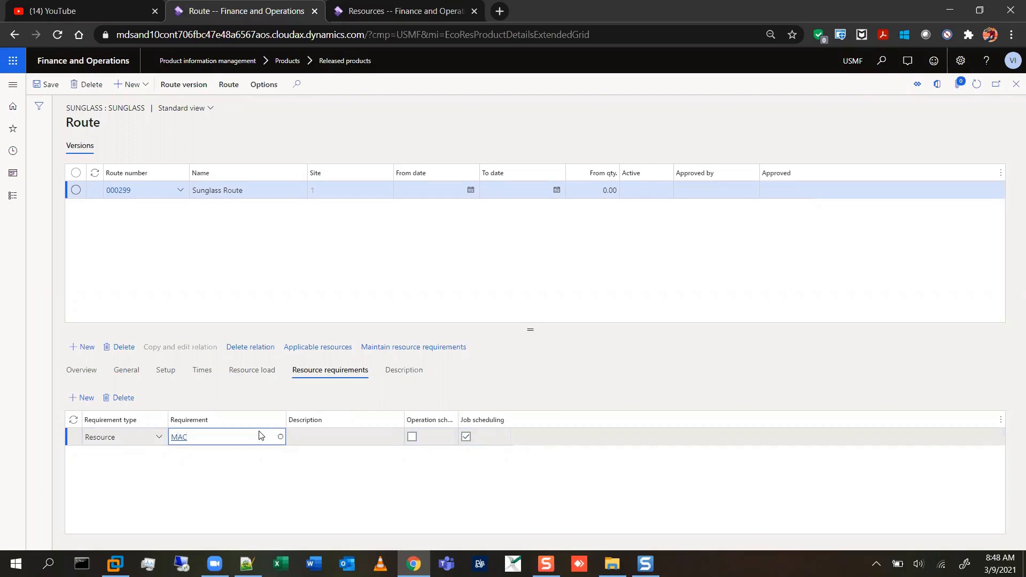
{"action": "type", "text": "MAC 1"}
{"action": "key", "text": "Tab"}
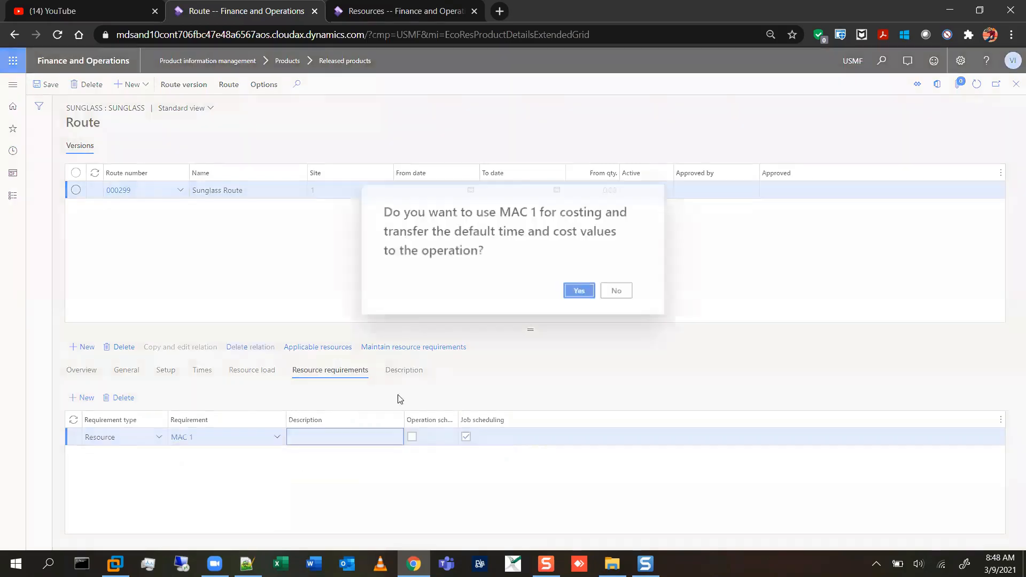
{"action": "left_click", "coordinate": [616, 292]}
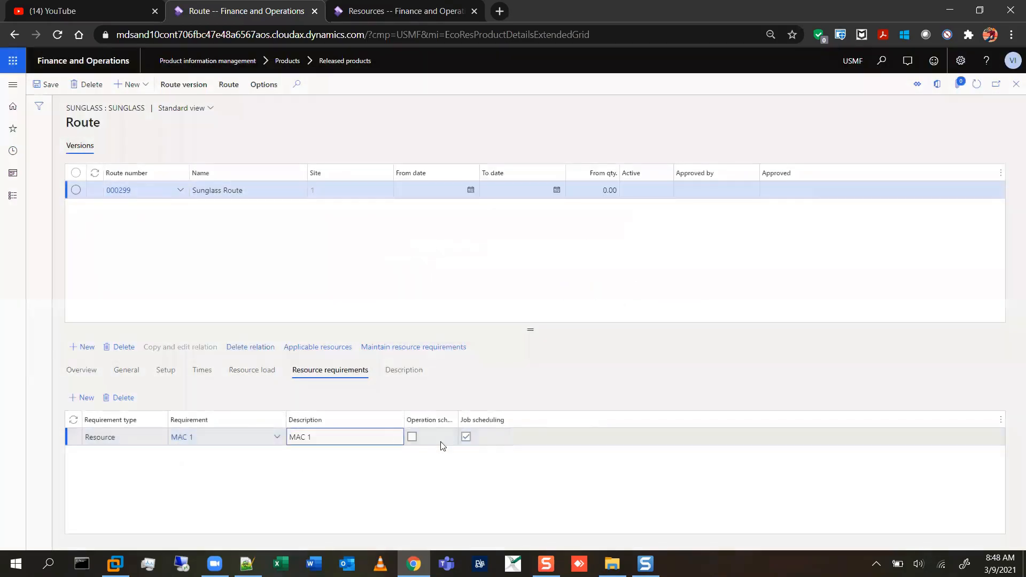
{"action": "left_click", "coordinate": [412, 437]}
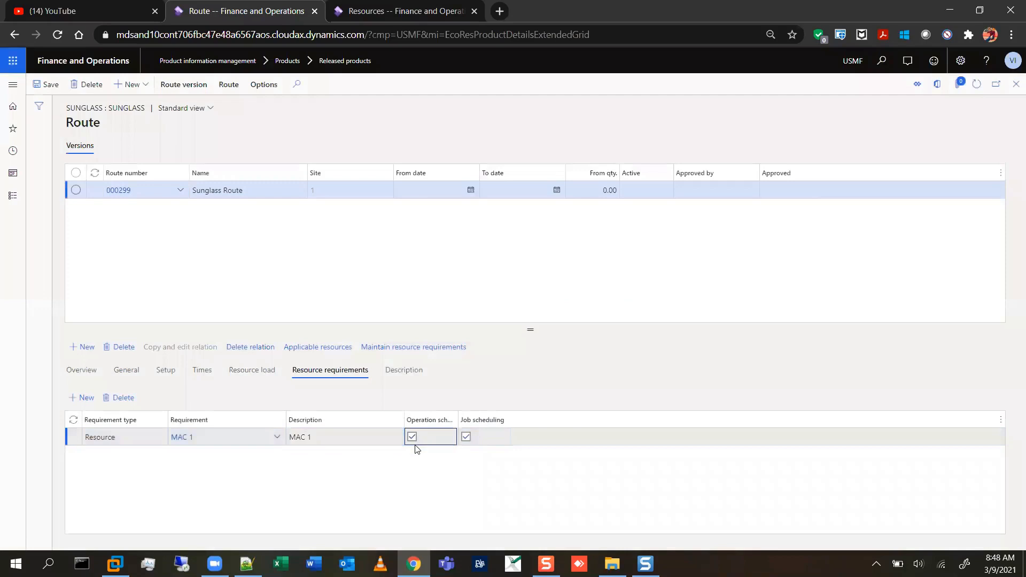
{"action": "left_click", "coordinate": [81, 370]}
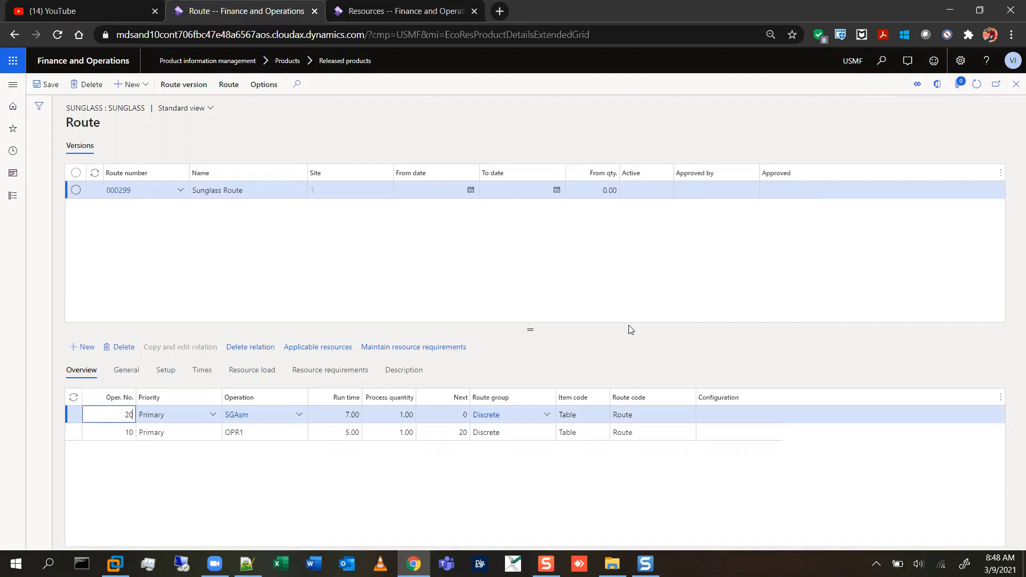
Step: Approve route version 000299 with the default approver and dismiss the update banner
{"action": "left_click", "coordinate": [189, 84]}
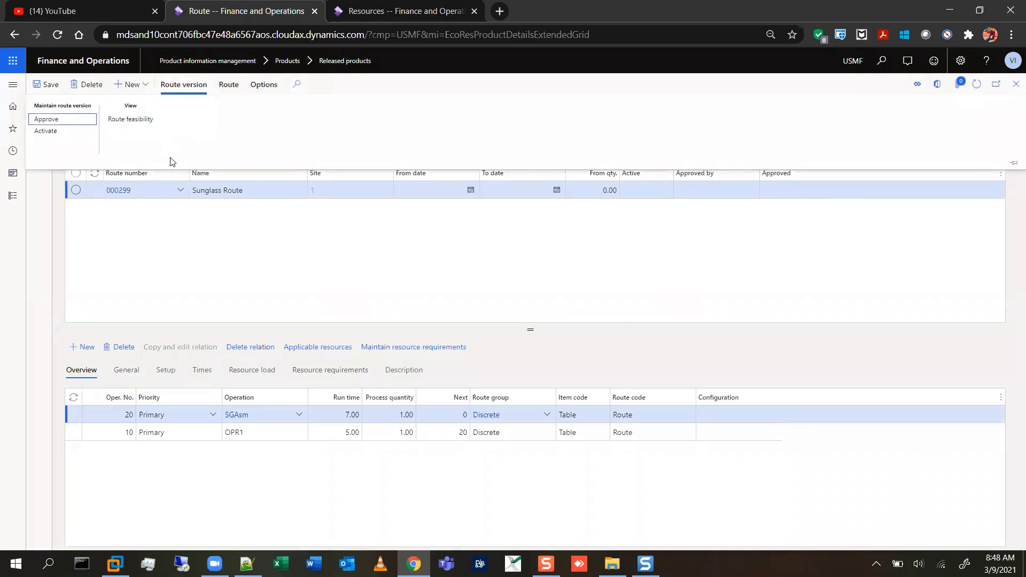
{"action": "left_click", "coordinate": [53, 123]}
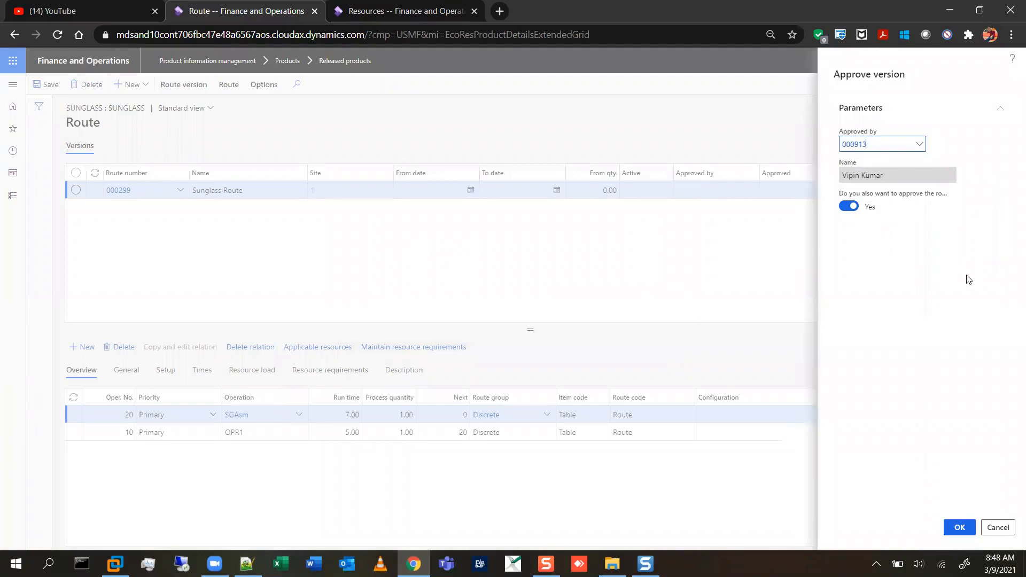
{"action": "left_click", "coordinate": [959, 529]}
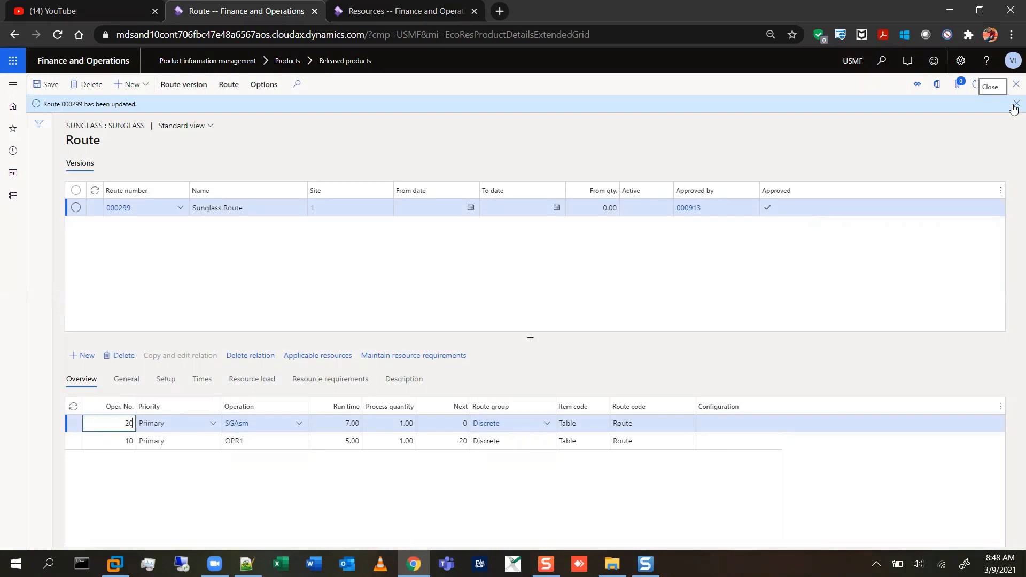
{"action": "left_click", "coordinate": [1014, 106]}
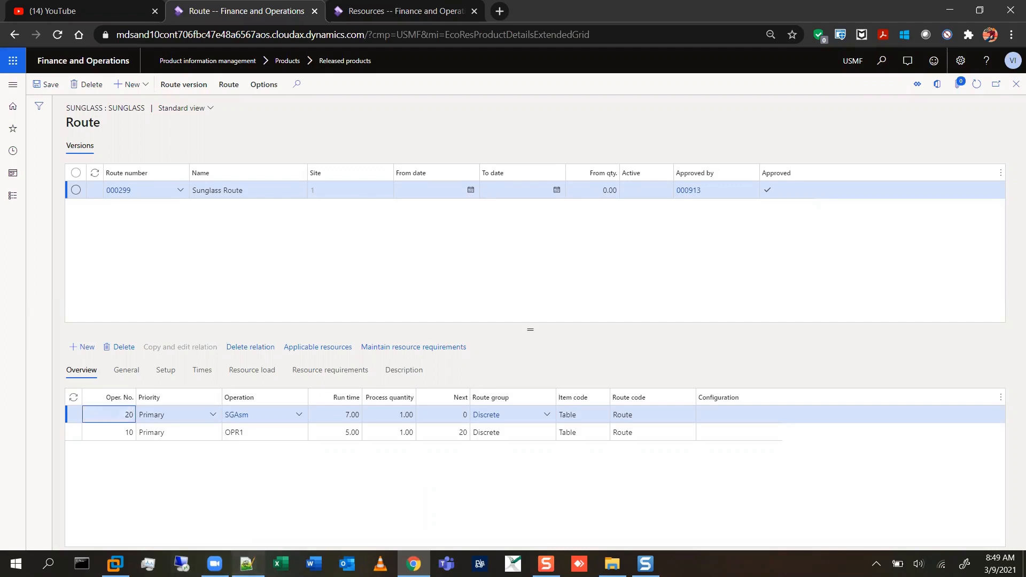
{"action": "left_click_drag", "start_coordinate": [405, 316], "coordinate": [6, 14]}
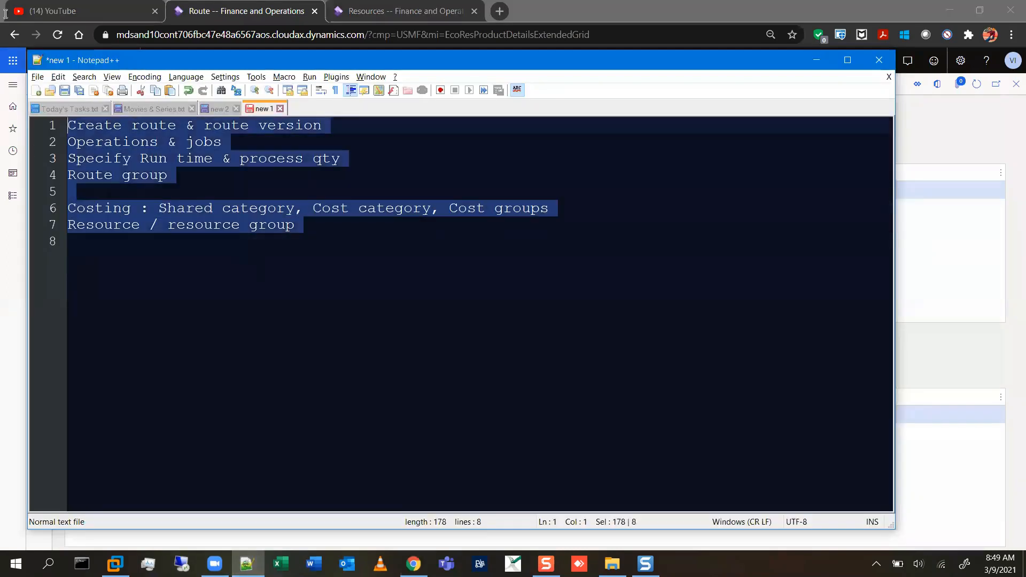
Step: Minimize Notepad++ to bring the Sunglass Route page back into view
{"action": "left_click", "coordinate": [816, 61]}
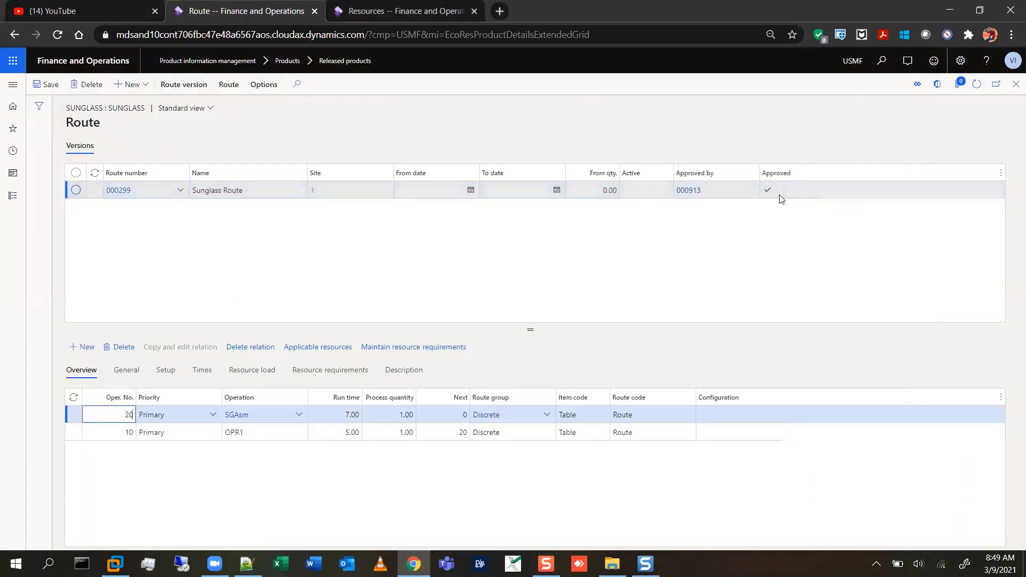
Step: Reopen the Sunglass route, activate version 000299, and close the route form
{"action": "left_click", "coordinate": [1014, 87]}
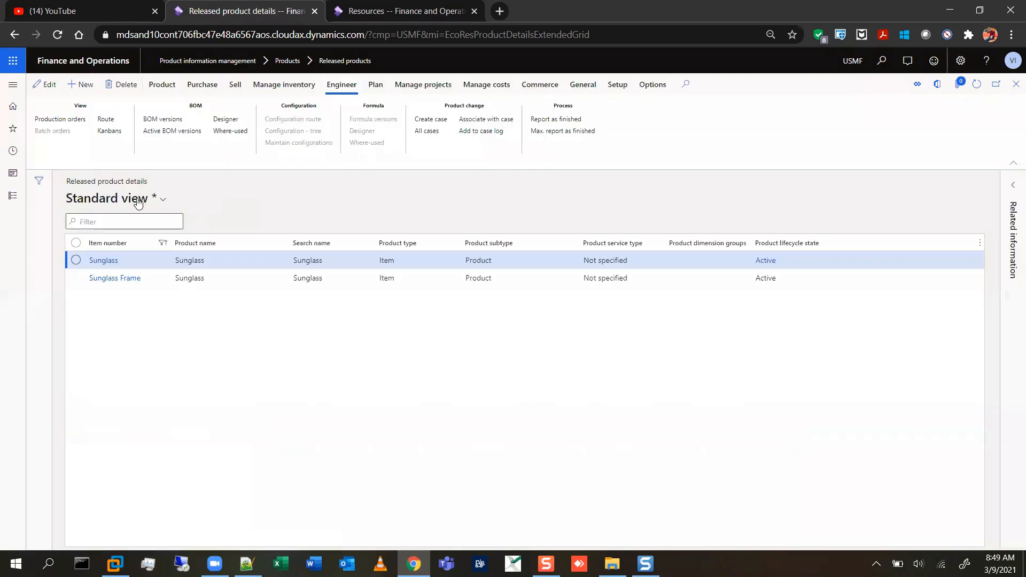
{"action": "left_click", "coordinate": [103, 121]}
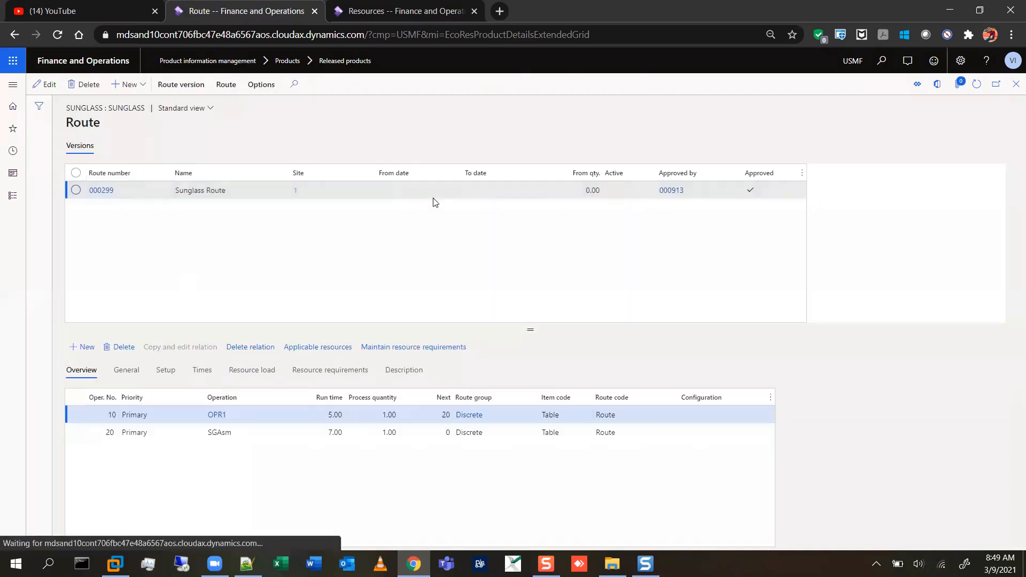
{"action": "left_click", "coordinate": [173, 87]}
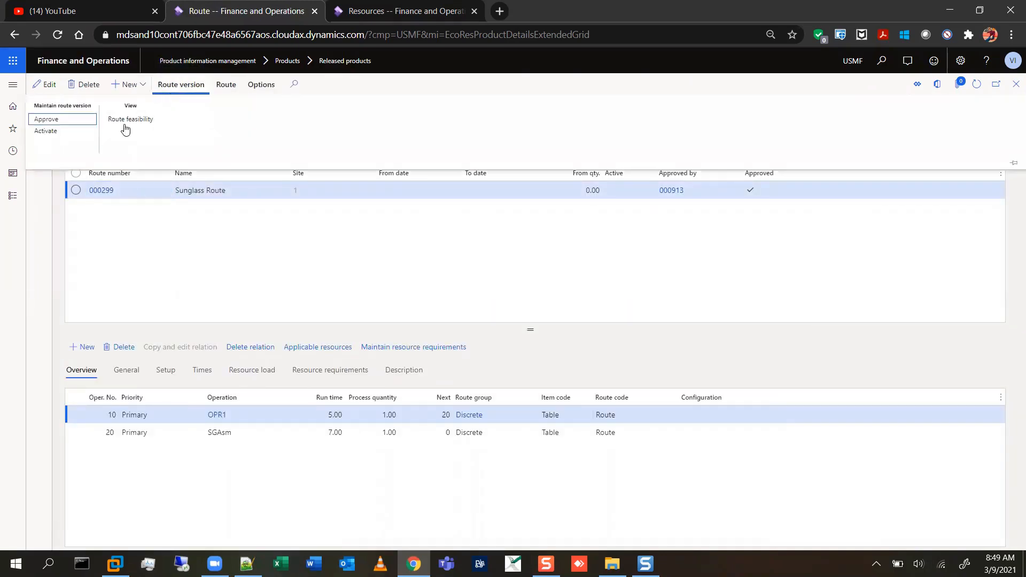
{"action": "left_click", "coordinate": [46, 132]}
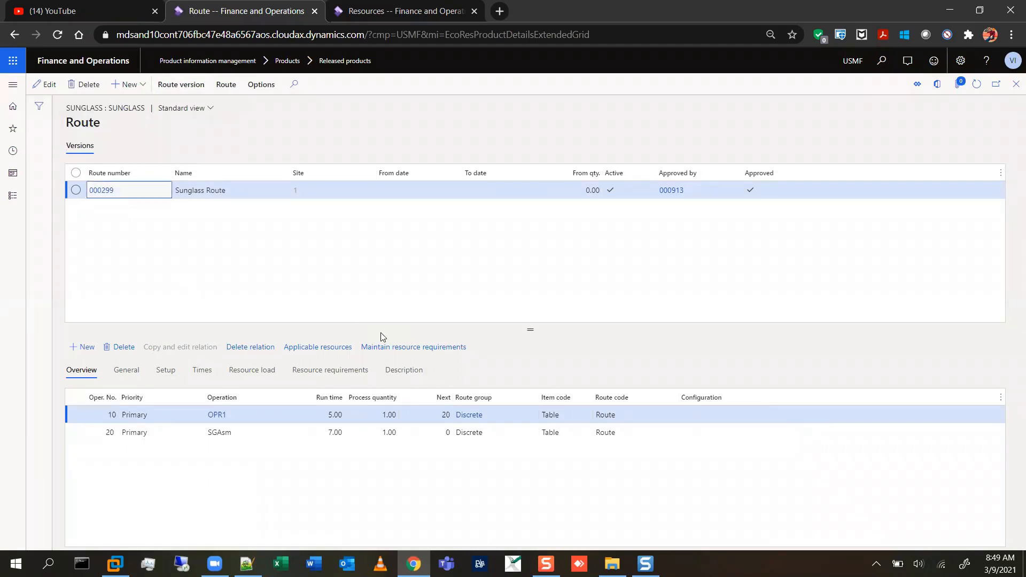
{"action": "left_click", "coordinate": [1015, 85]}
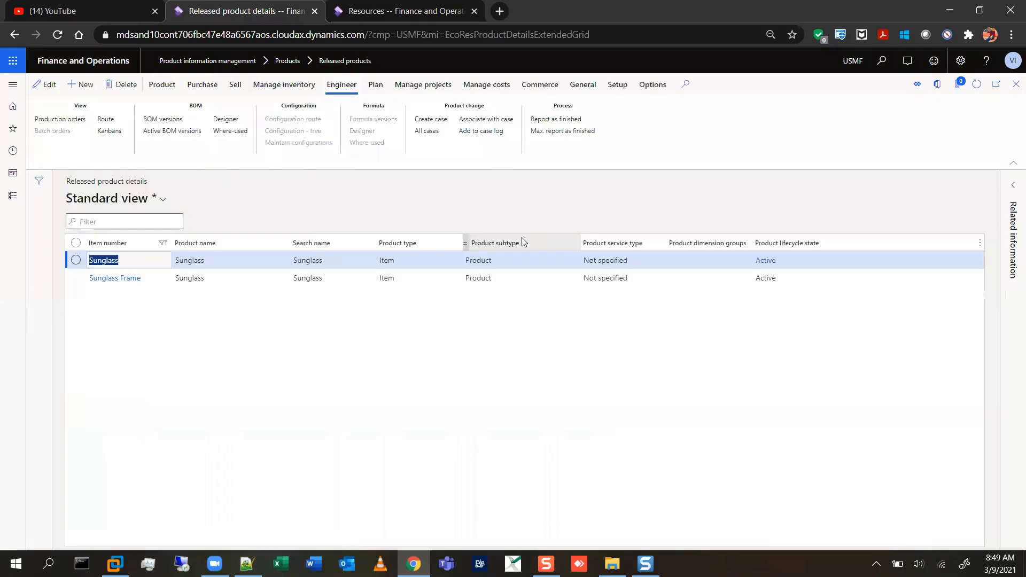
Step: Go to Production control > All production orders
{"action": "left_click", "coordinate": [358, 11]}
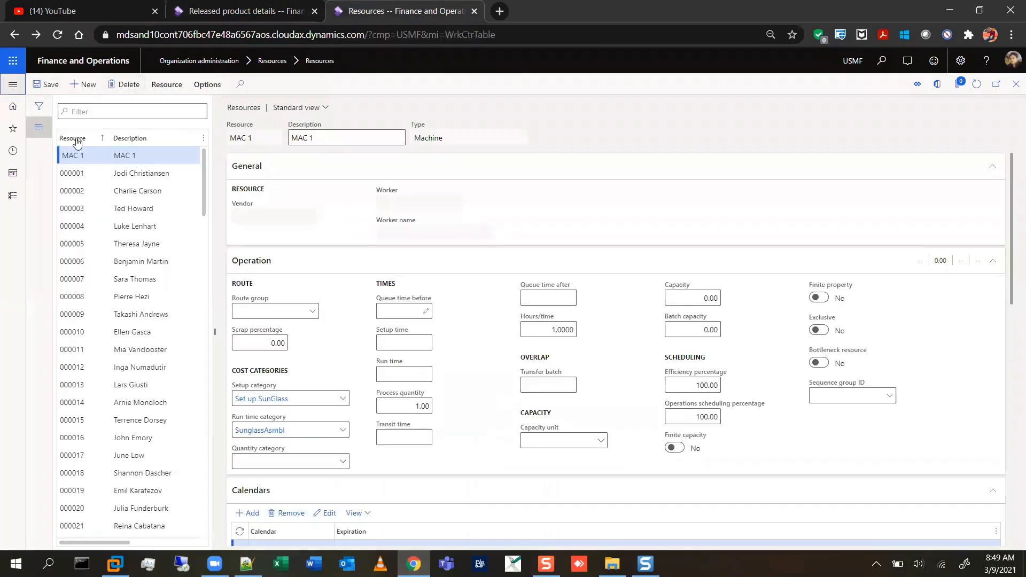
{"action": "left_click", "coordinate": [13, 85]}
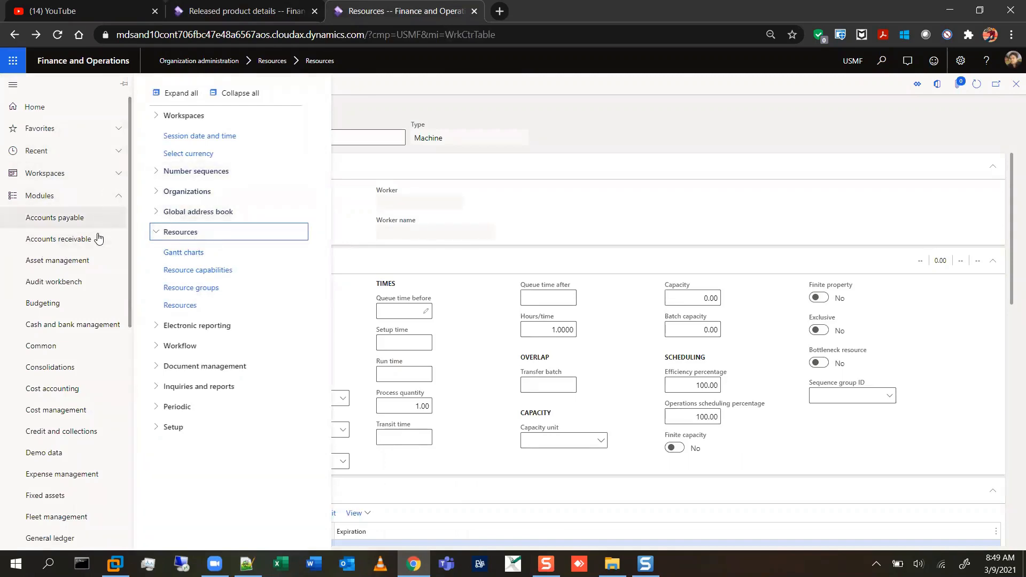
{"action": "scroll", "coordinate": [67, 324], "scroll_direction": "down", "scroll_amount": 2}
{"action": "scroll", "coordinate": [67, 323], "scroll_direction": "down", "scroll_amount": 5}
{"action": "left_click", "coordinate": [68, 298]}
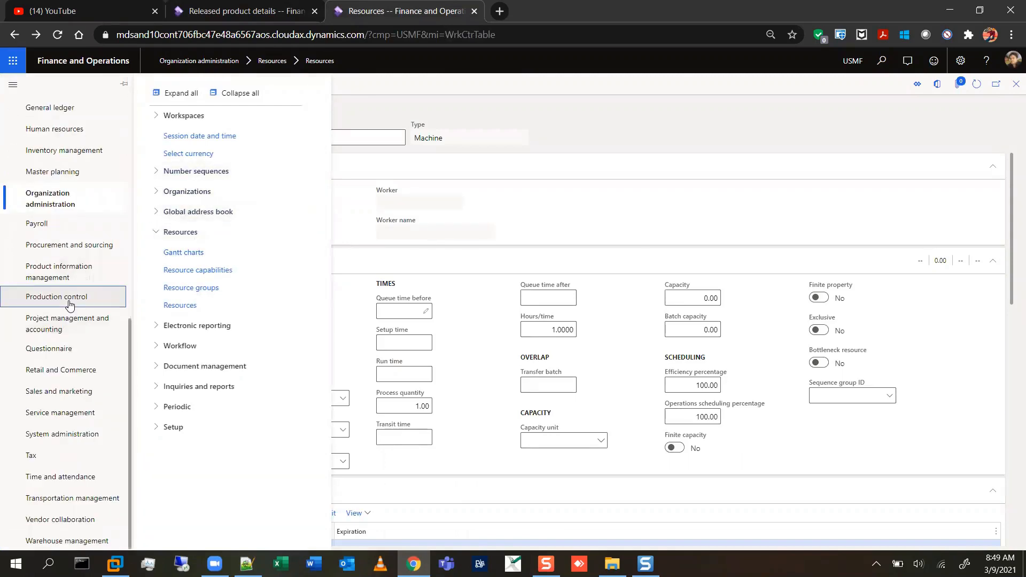
{"action": "left_click", "coordinate": [227, 156]}
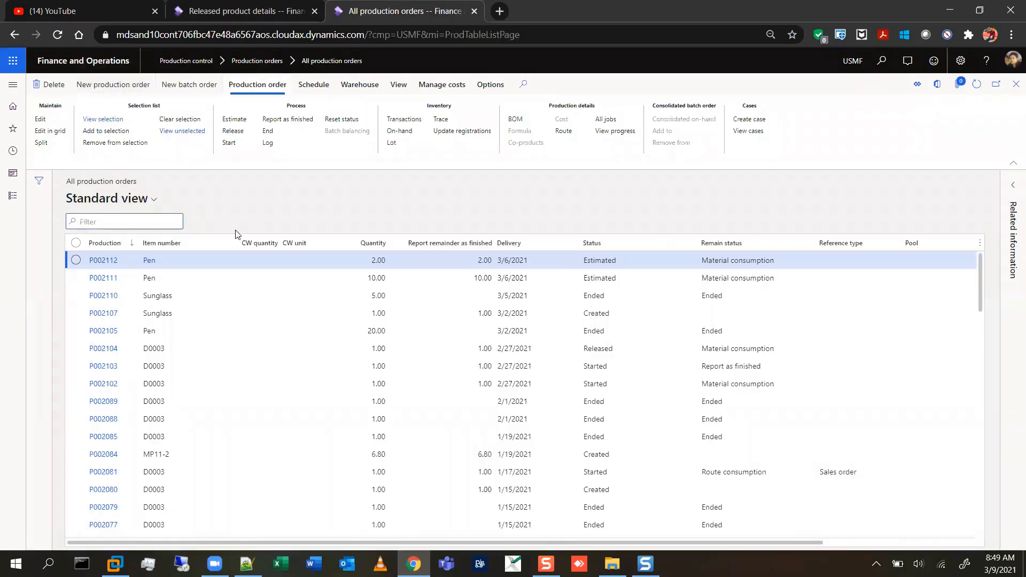
Step: Start a new production order for item Sunglass at site 1, warehouse 11
{"action": "key", "text": "alt+n"}
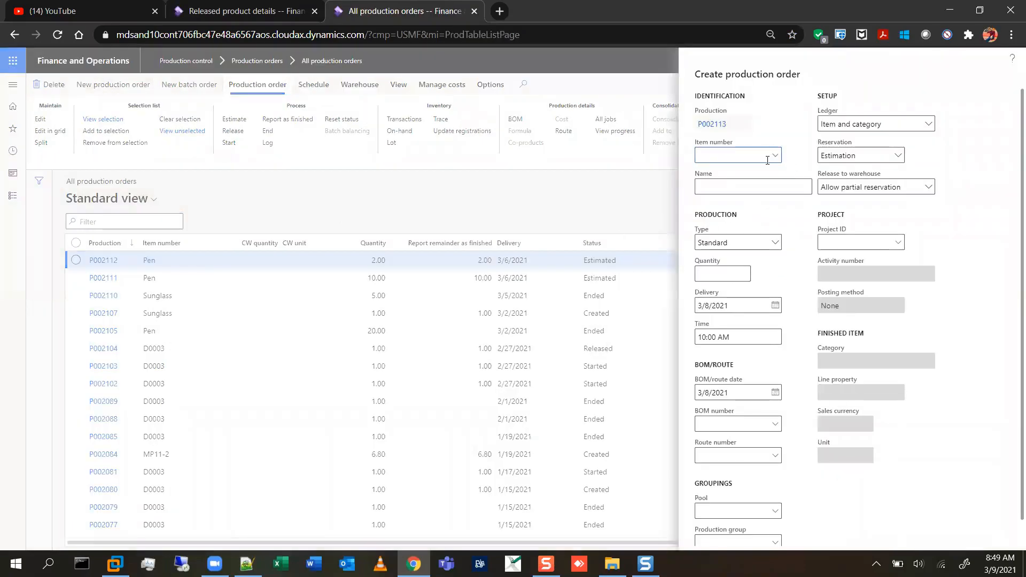
{"action": "type", "text": "SUN"}
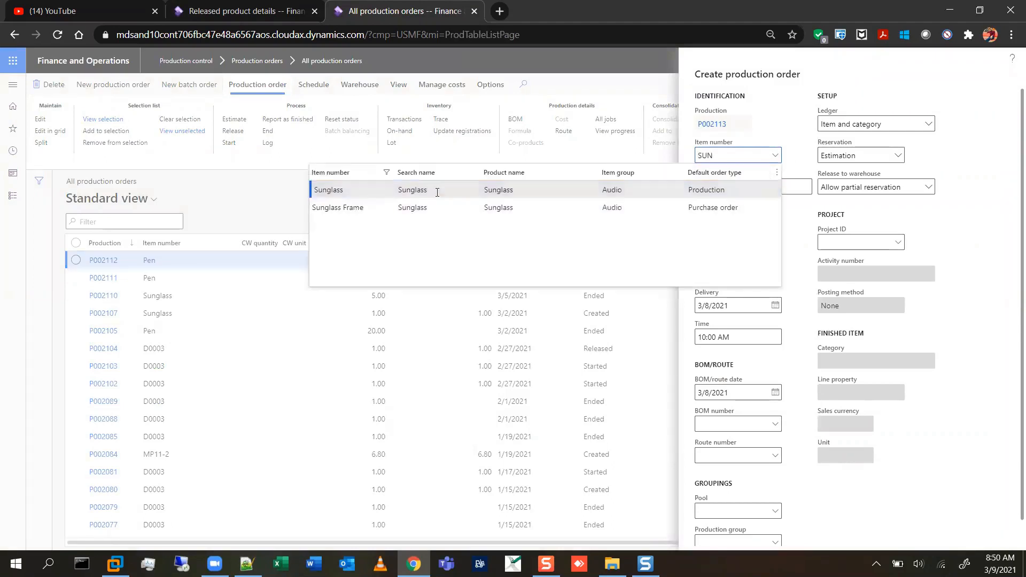
{"action": "key", "text": "Return"}
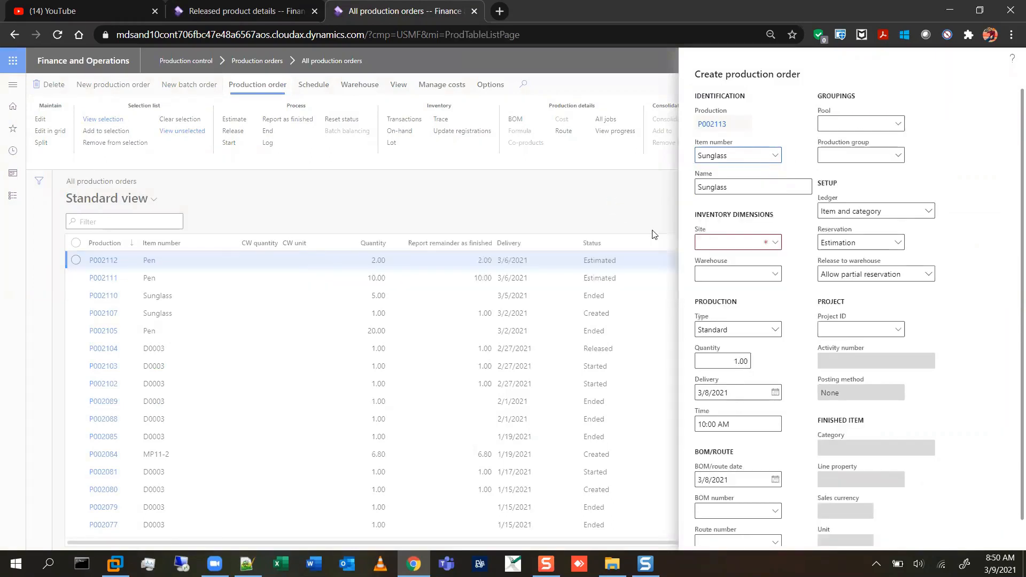
{"action": "left_click", "coordinate": [716, 241]}
{"action": "type", "text": "1"}
{"action": "key", "text": "Tab"}
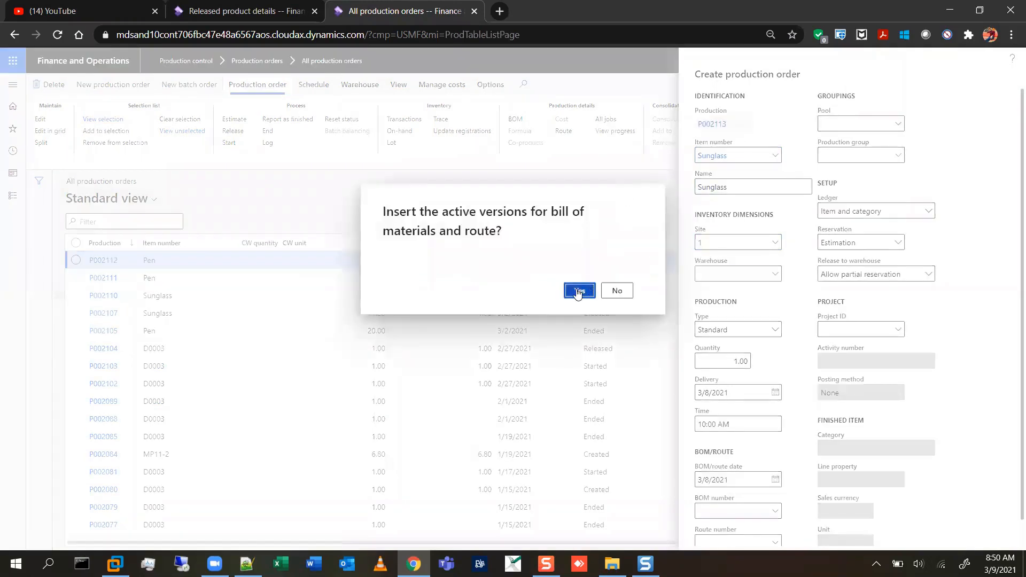
{"action": "left_click", "coordinate": [577, 291]}
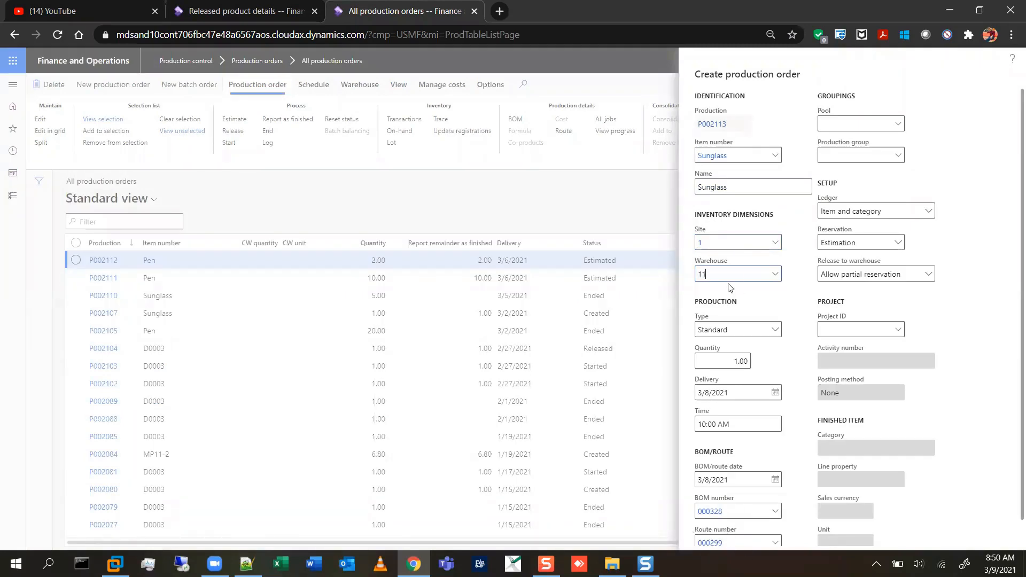
{"action": "key", "text": "Tab"}
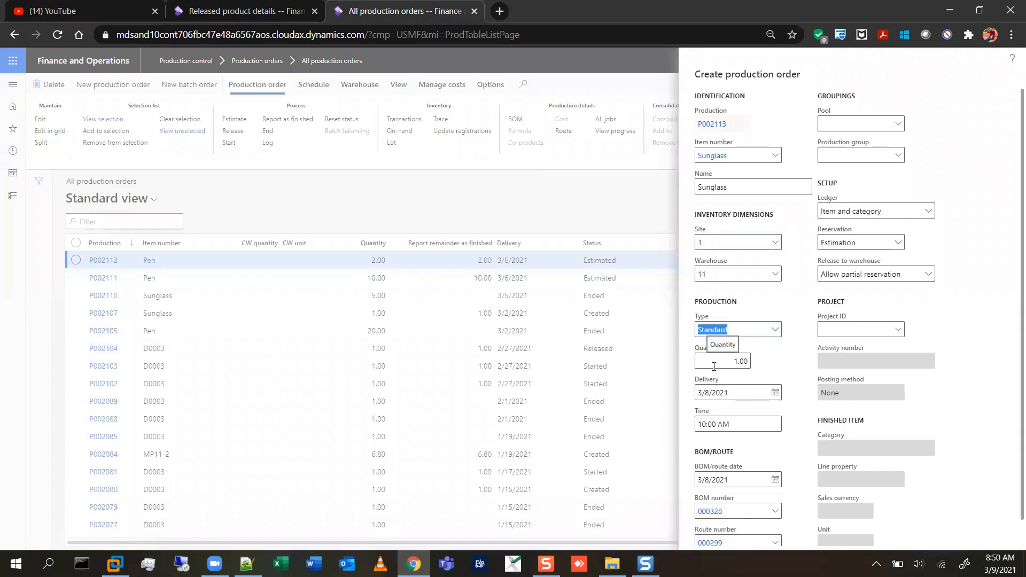
Step: Set quantity 15 and delivery date 3/9/2021, then create the order
{"action": "left_click", "coordinate": [701, 364]}
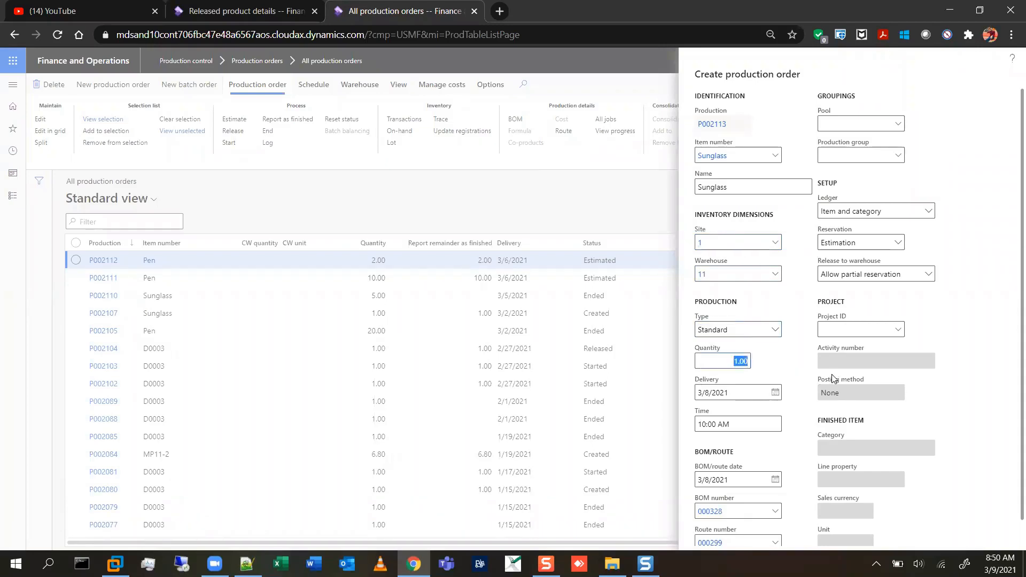
{"action": "type", "text": "15"}
{"action": "key", "text": "Tab"}
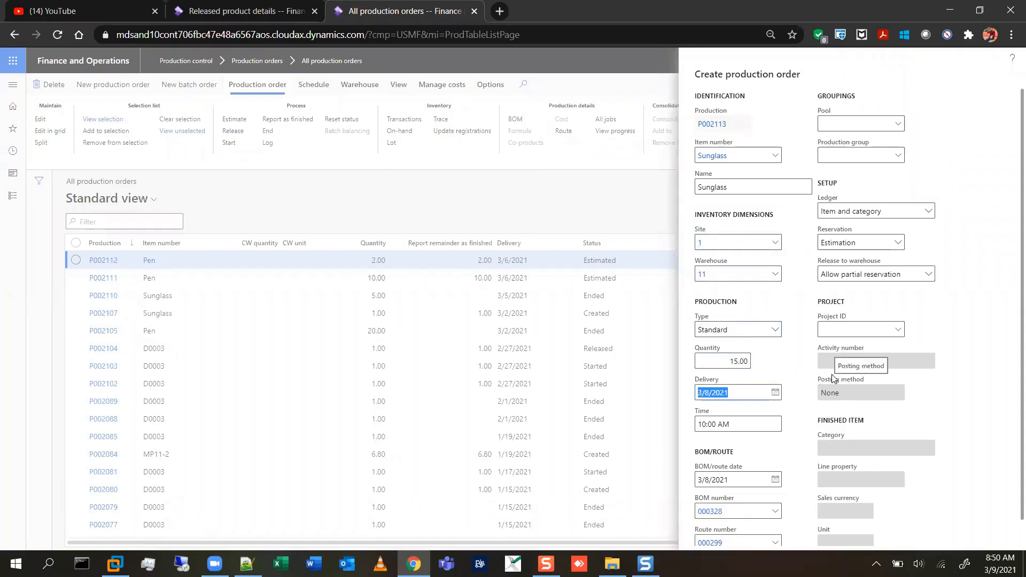
{"action": "scroll", "coordinate": [806, 459], "scroll_direction": "down", "scroll_amount": 1}
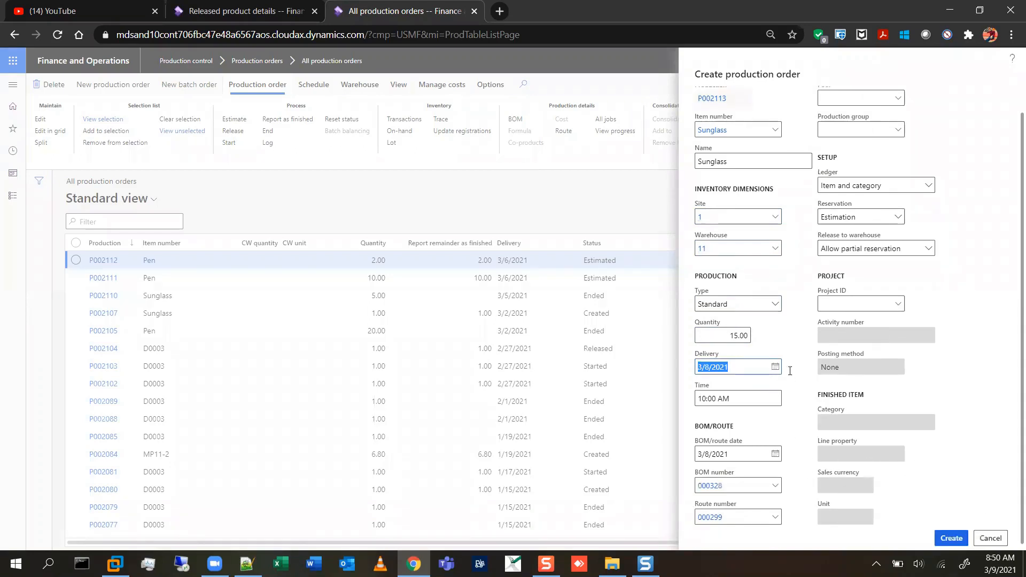
{"action": "left_click", "coordinate": [775, 367]}
{"action": "left_click", "coordinate": [754, 453]}
{"action": "left_click", "coordinate": [951, 538]}
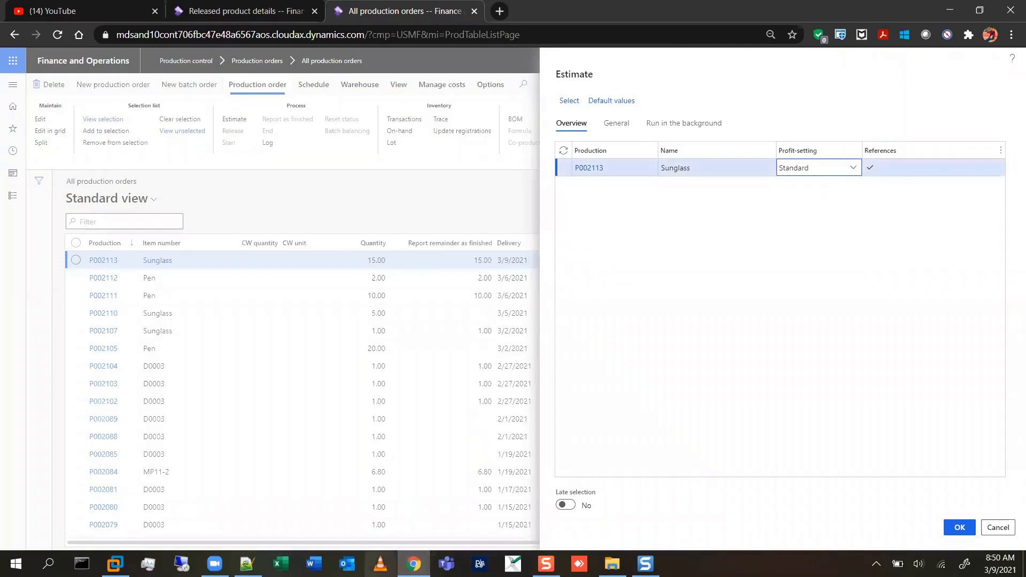
{"action": "left_click", "coordinate": [246, 564]}
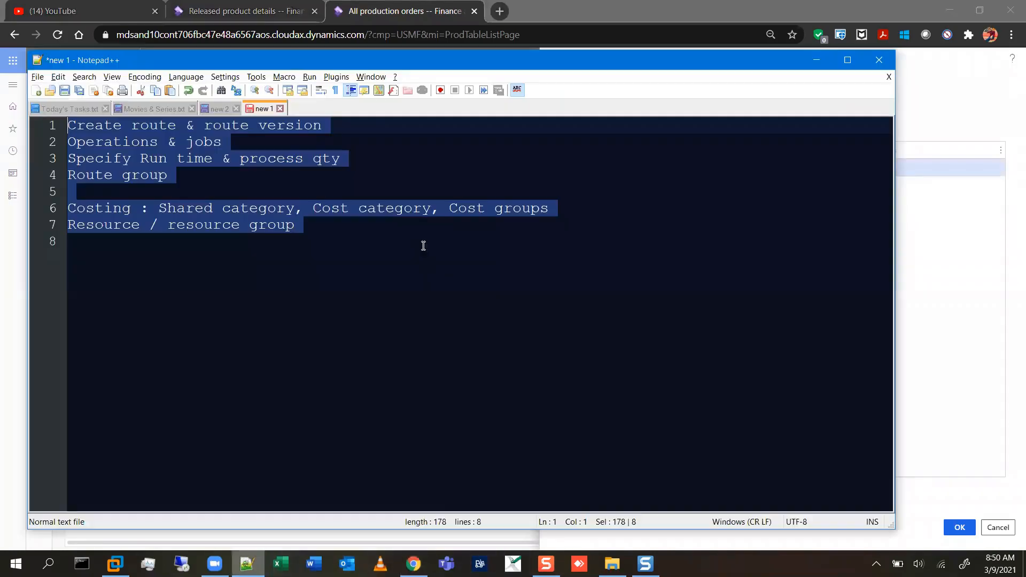
{"action": "left_click", "coordinate": [451, 209]}
{"action": "left_click_drag", "start_coordinate": [537, 212], "coordinate": [570, 206]}
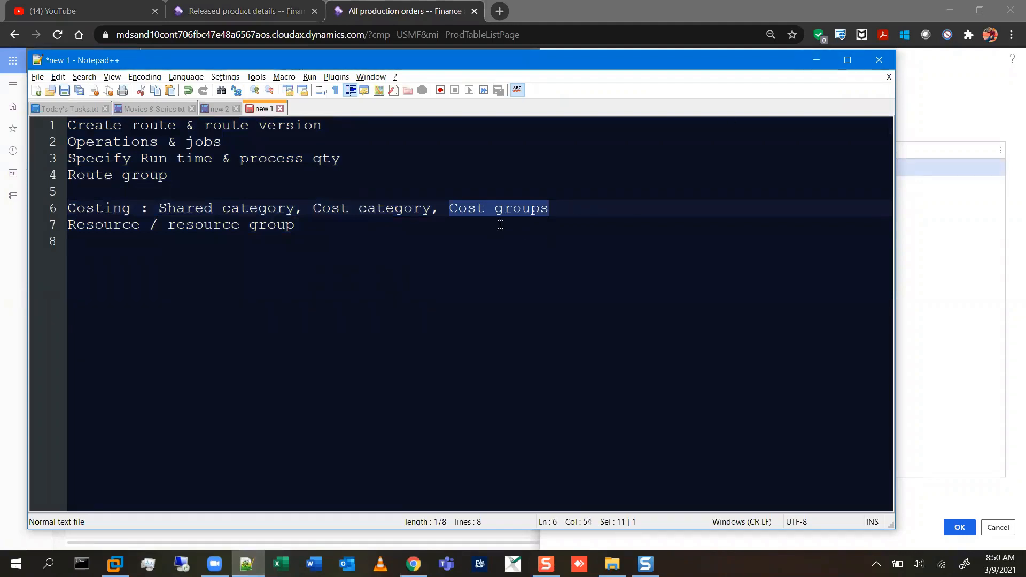
{"action": "left_click", "coordinate": [816, 60]}
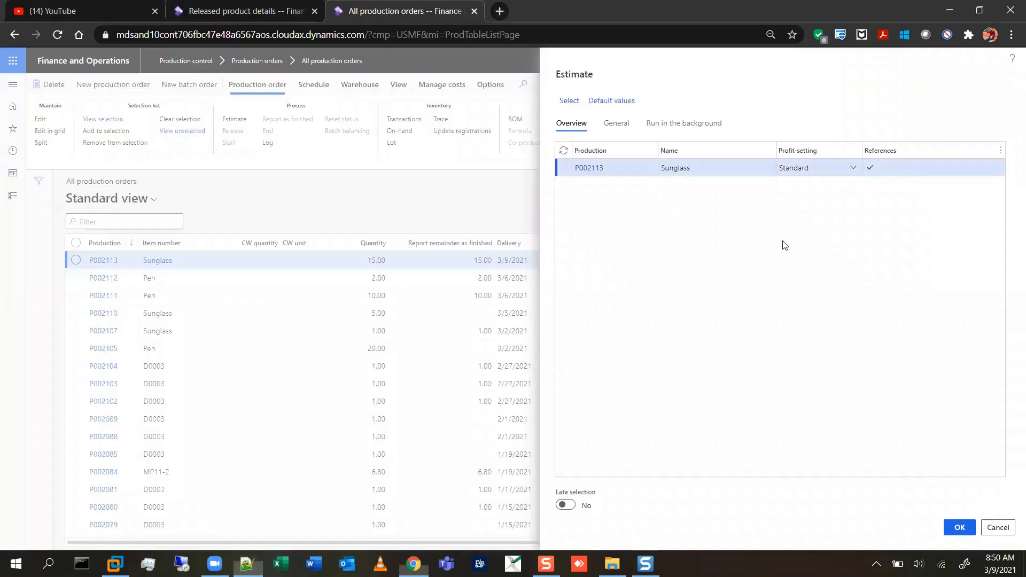
Step: Run the estimate for P002113 and open its calculation details, noting the Indirect labor line
{"action": "left_click", "coordinate": [961, 529]}
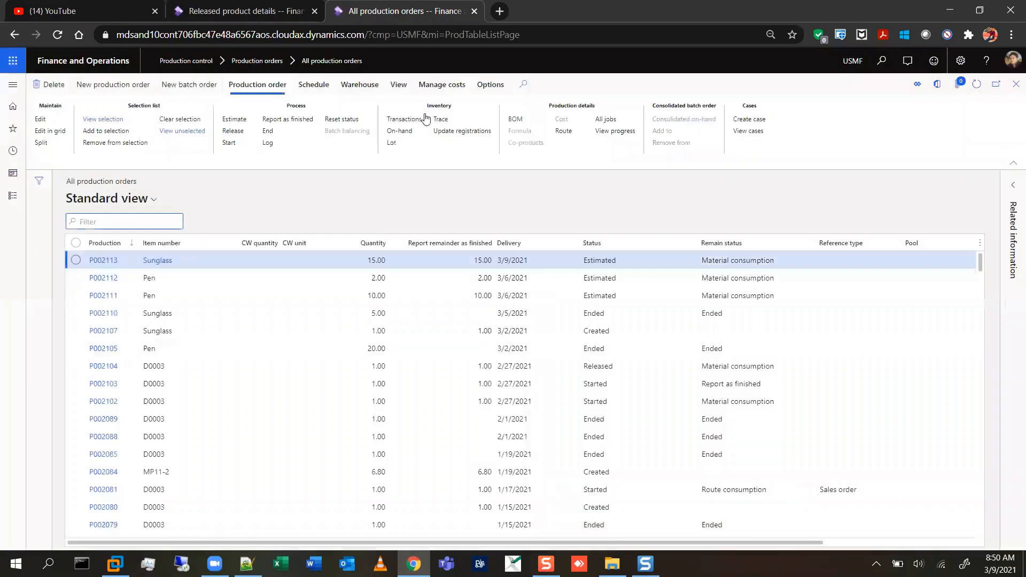
{"action": "left_click", "coordinate": [442, 84]}
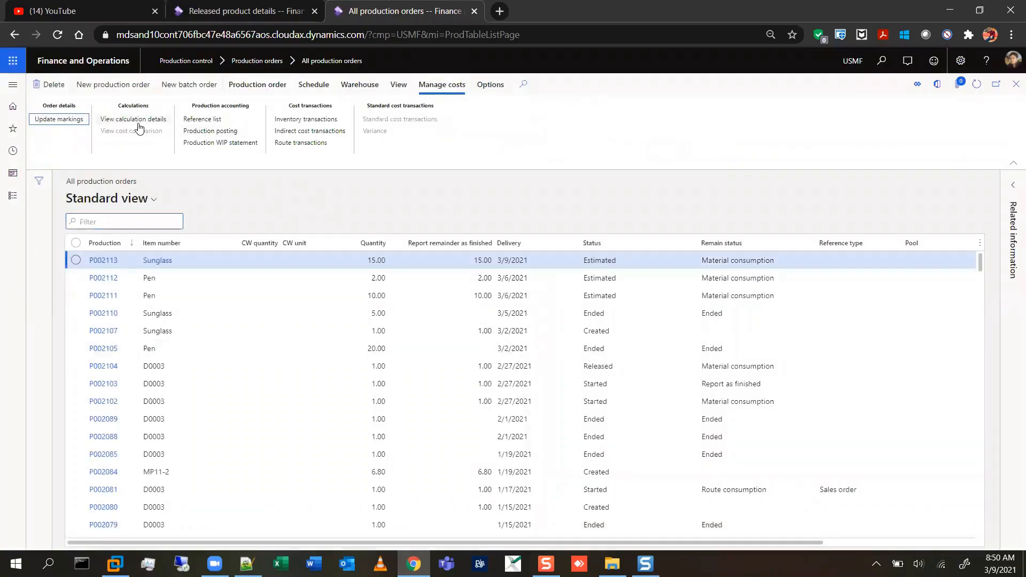
{"action": "left_click", "coordinate": [134, 119]}
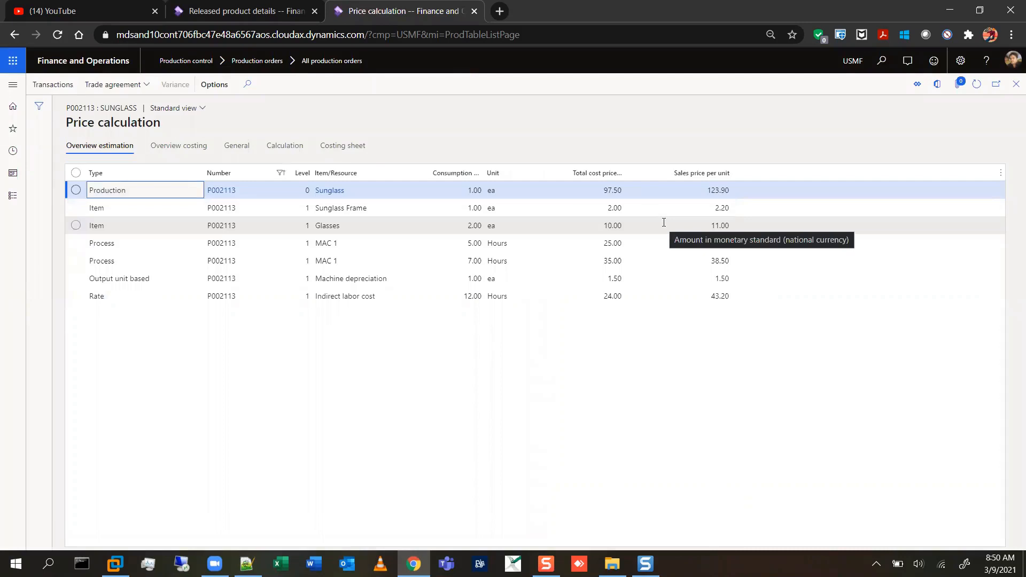
{"action": "mouse_move", "coordinate": [306, 277]}
{"action": "left_mouse_down"}
{"action": "mouse_move", "coordinate": [324, 284]}
{"action": "mouse_move", "coordinate": [299, 291]}
{"action": "left_mouse_up"}
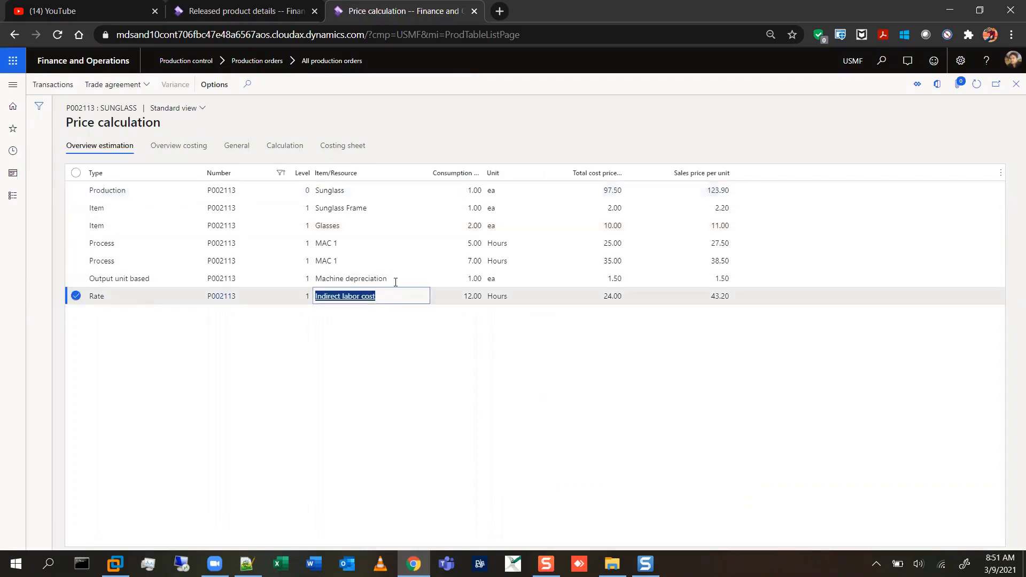
{"action": "left_click_drag", "start_coordinate": [396, 280], "coordinate": [310, 288]}
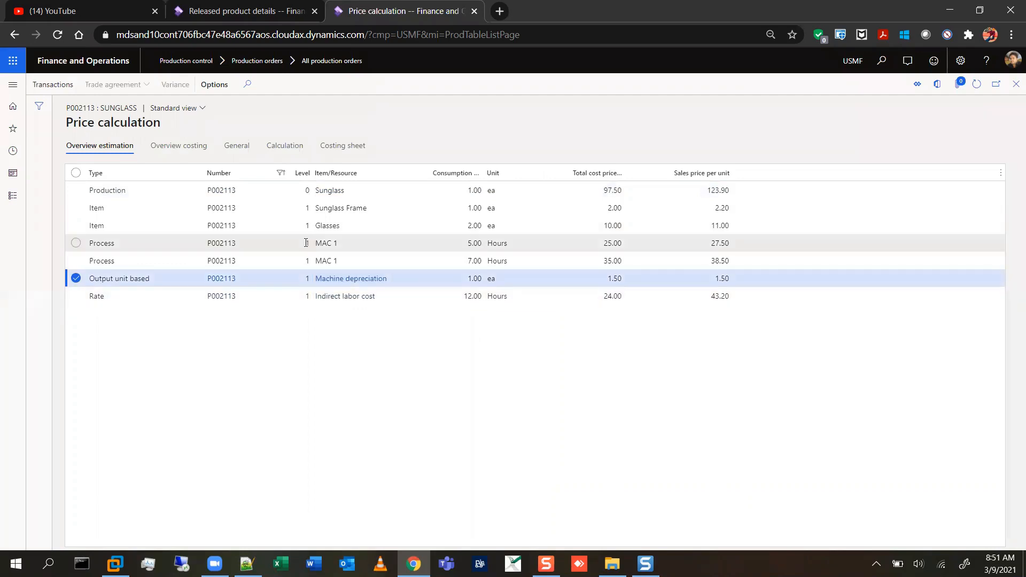
Step: Review the MAC 1 process lines: 25.00 process cost and 27.50 sales price per unit
{"action": "left_click", "coordinate": [351, 247]}
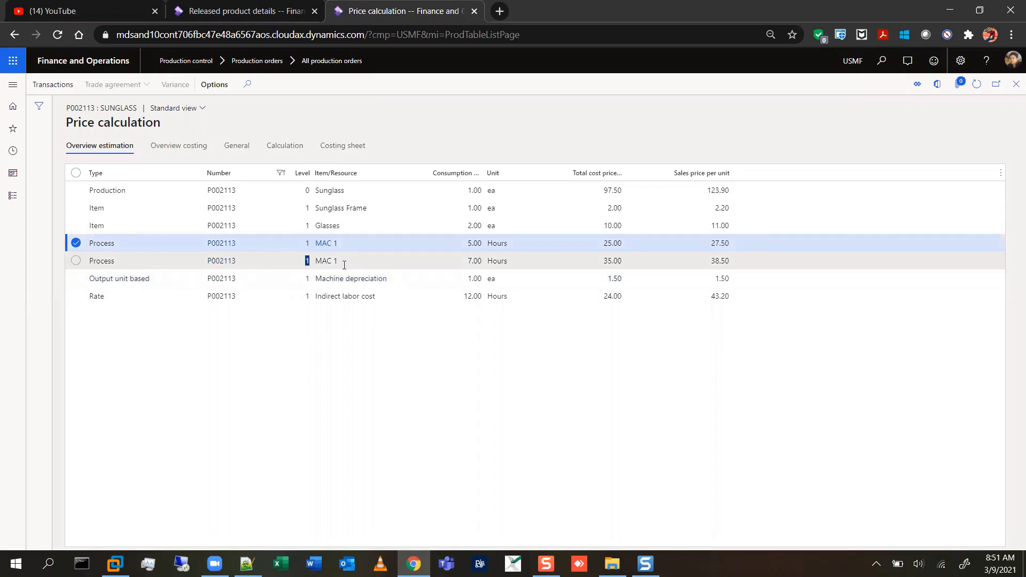
{"action": "left_click", "coordinate": [388, 265]}
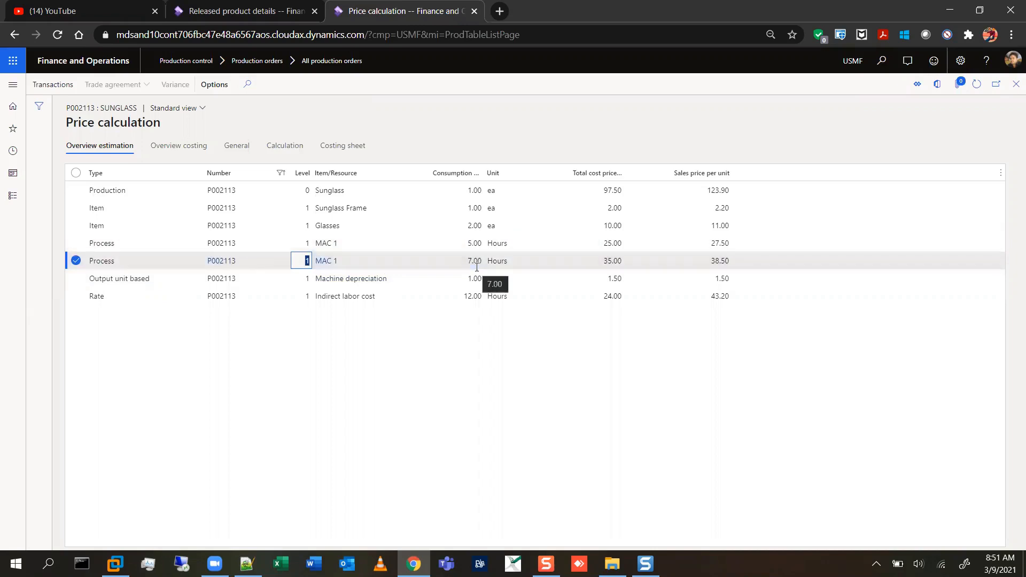
{"action": "left_click", "coordinate": [606, 243]}
{"action": "left_click", "coordinate": [710, 244]}
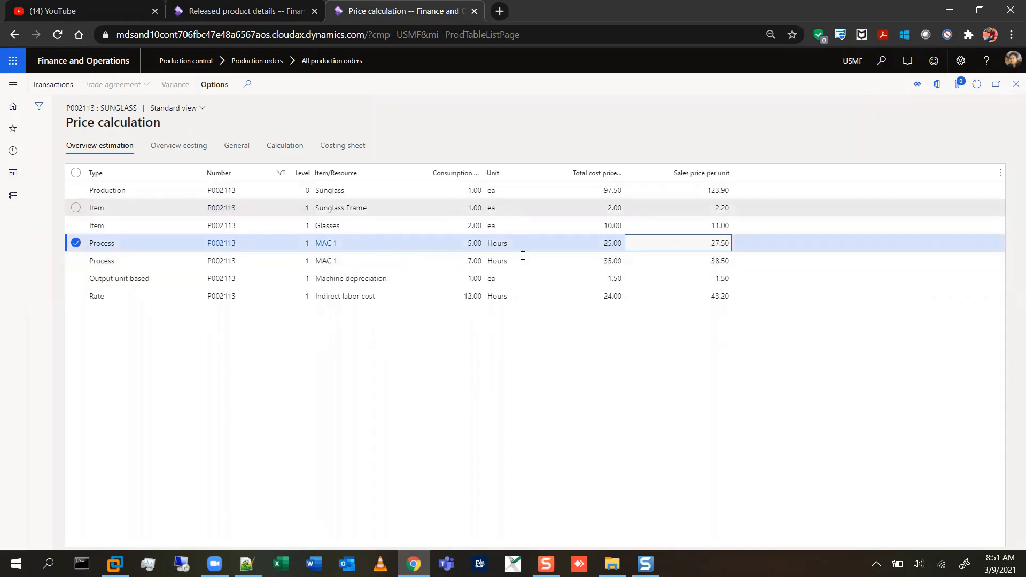
Step: Check the costing overview's 525.00 cost for the second MAC 1 process, then close price calculation
{"action": "left_click", "coordinate": [207, 152]}
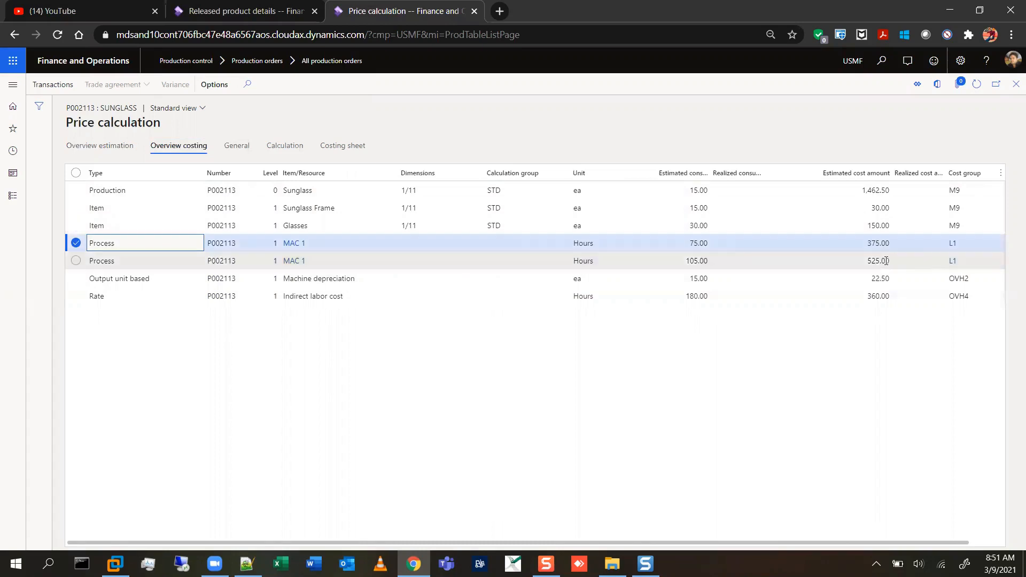
{"action": "left_click_drag", "start_coordinate": [867, 261], "coordinate": [893, 240]}
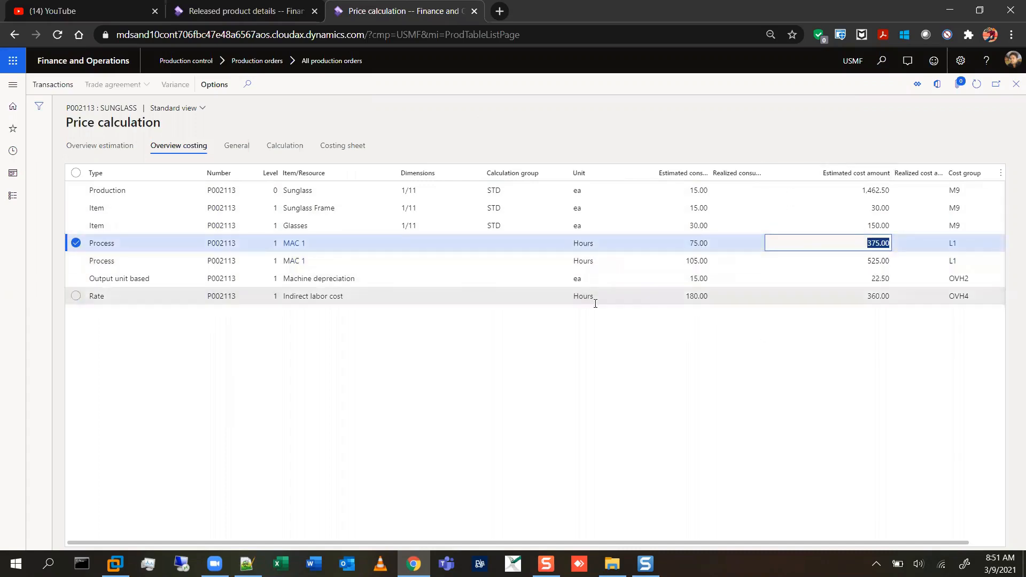
{"action": "left_click", "coordinate": [1014, 93]}
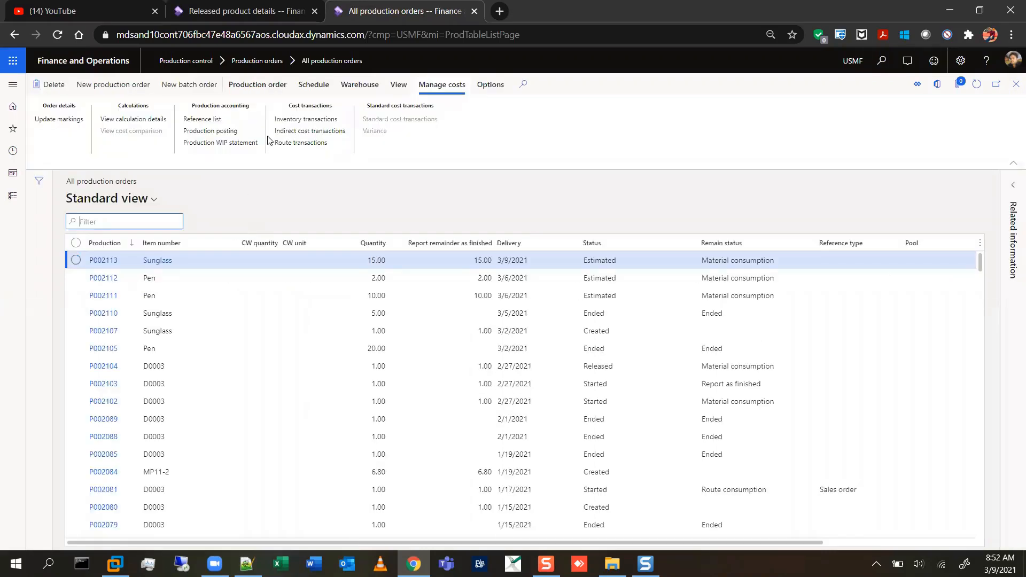
Step: Release Sunglass production order P002113
{"action": "left_click", "coordinate": [257, 87]}
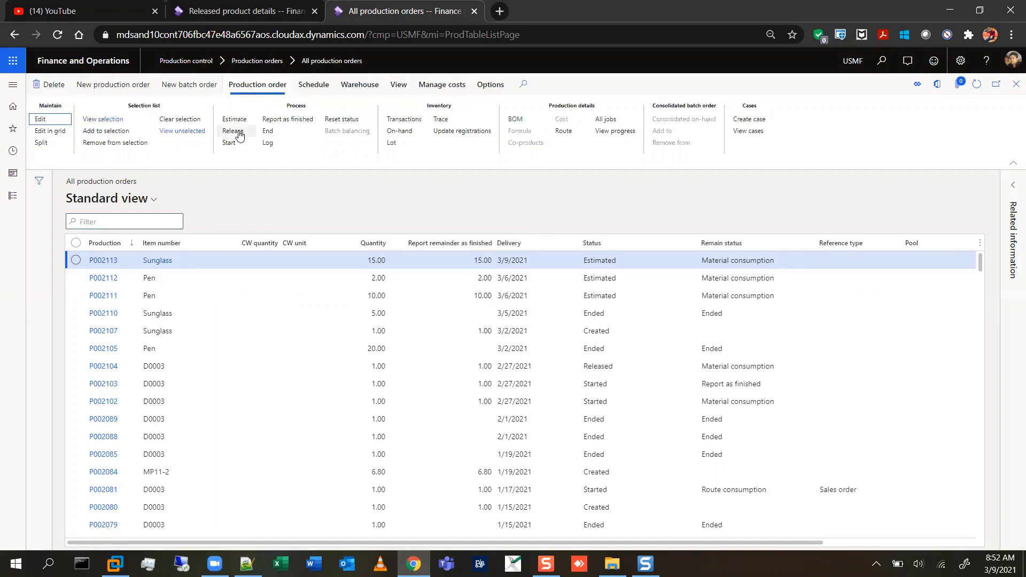
{"action": "left_click", "coordinate": [239, 133]}
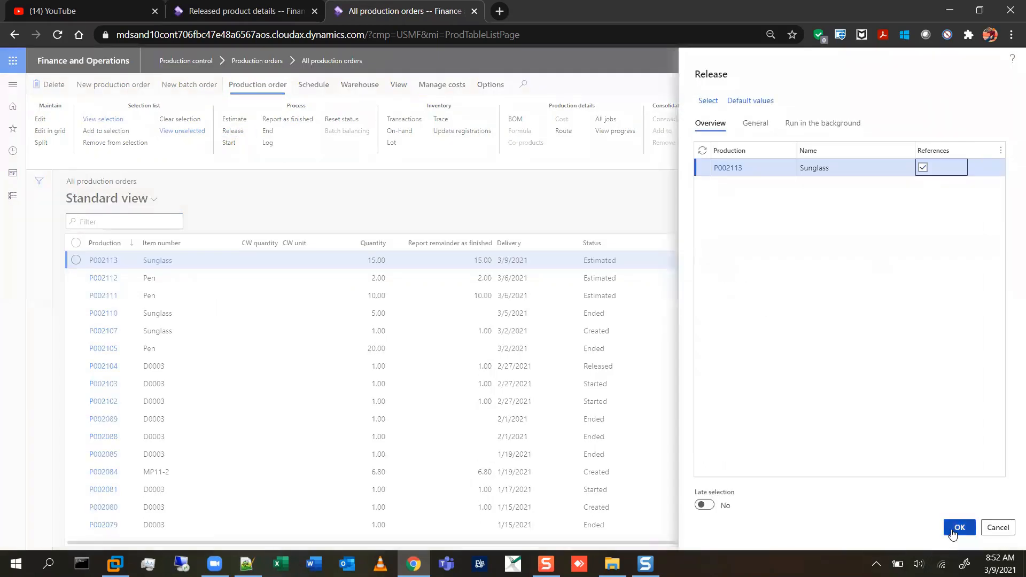
{"action": "key", "text": "Return"}
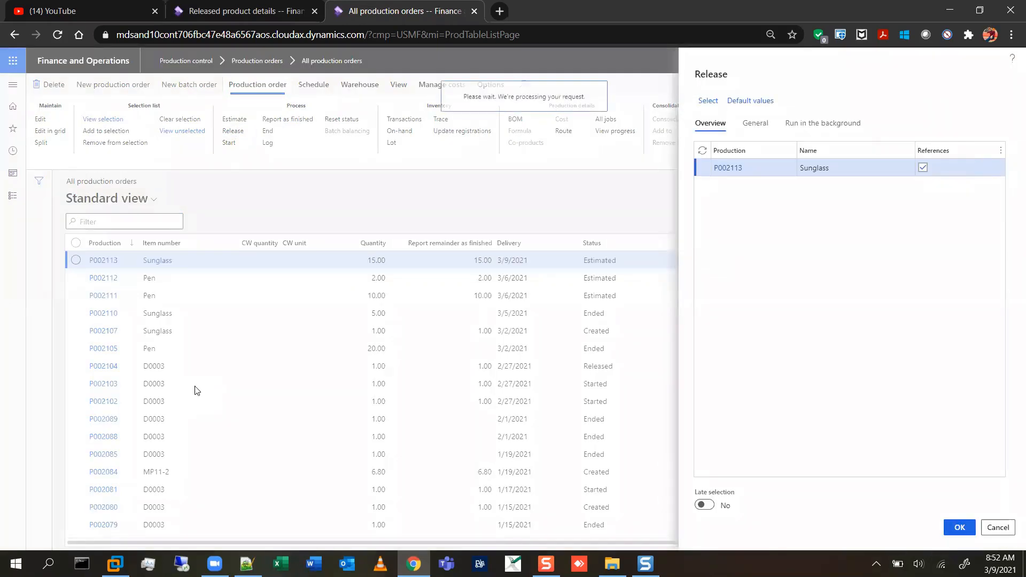
Step: In the Start options, set BOM and route consumption to Always, end-marking picking list and route
{"action": "left_click", "coordinate": [228, 145]}
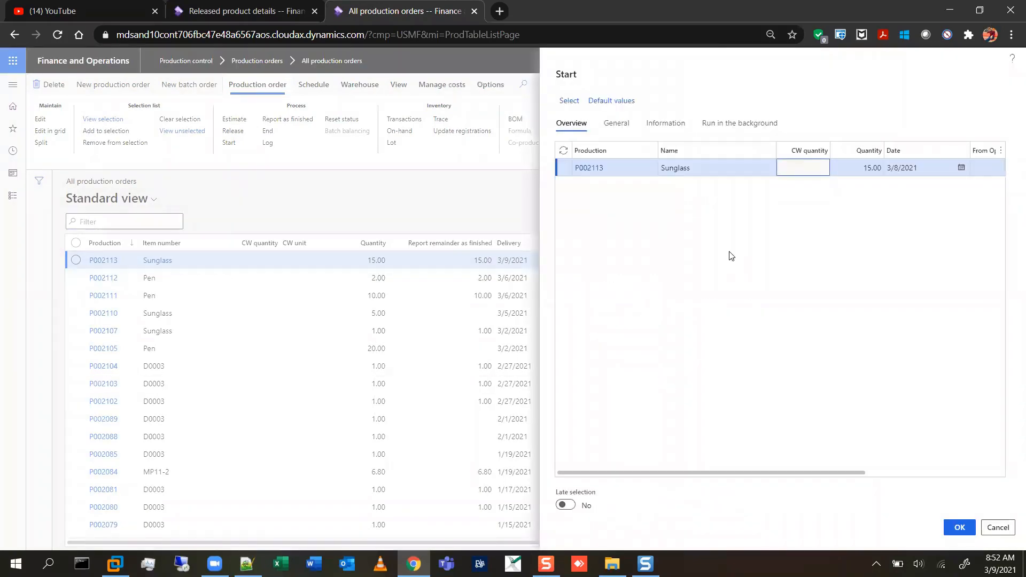
{"action": "left_click", "coordinate": [997, 528]}
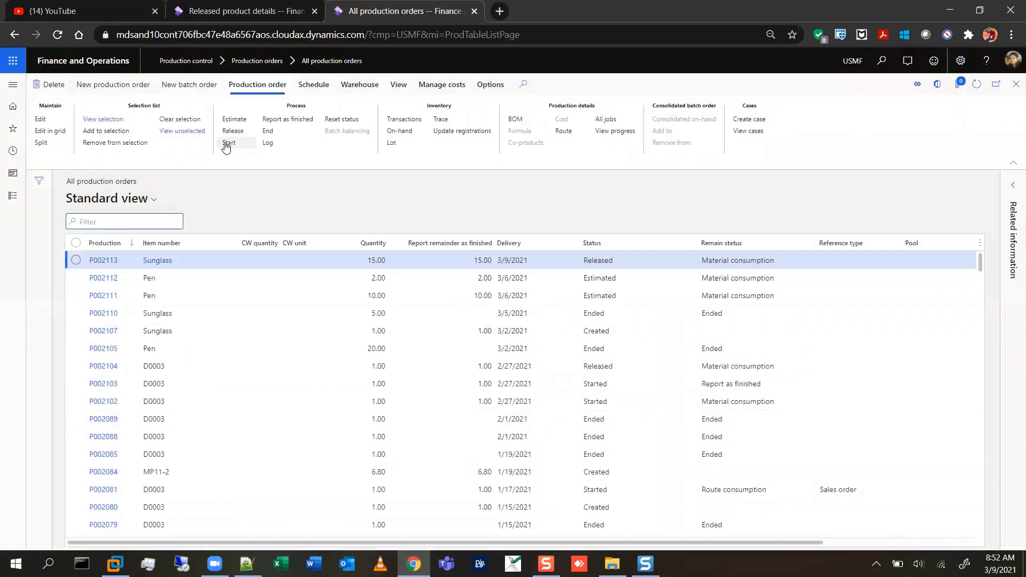
{"action": "left_click", "coordinate": [616, 124]}
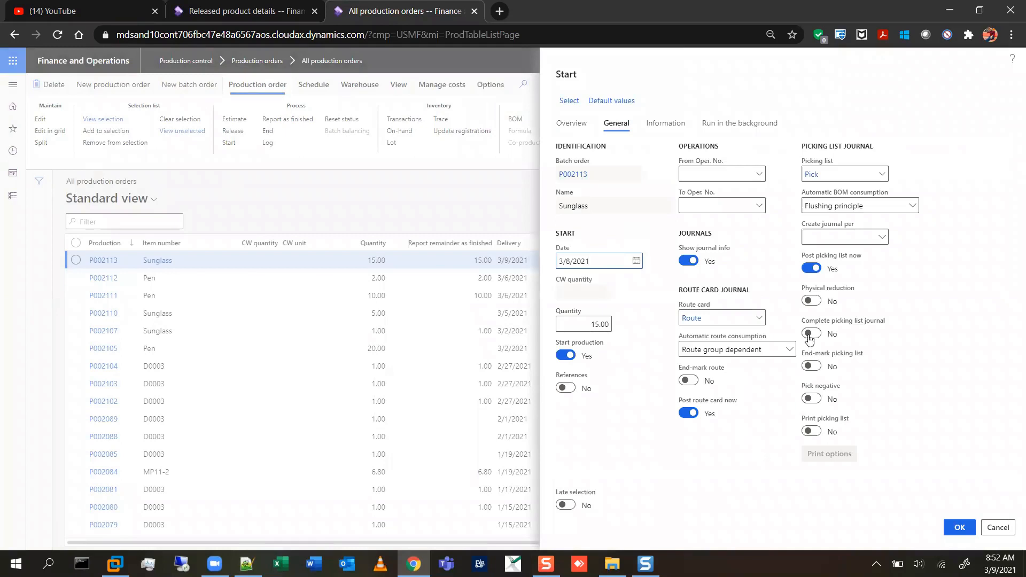
{"action": "left_click", "coordinate": [908, 207]}
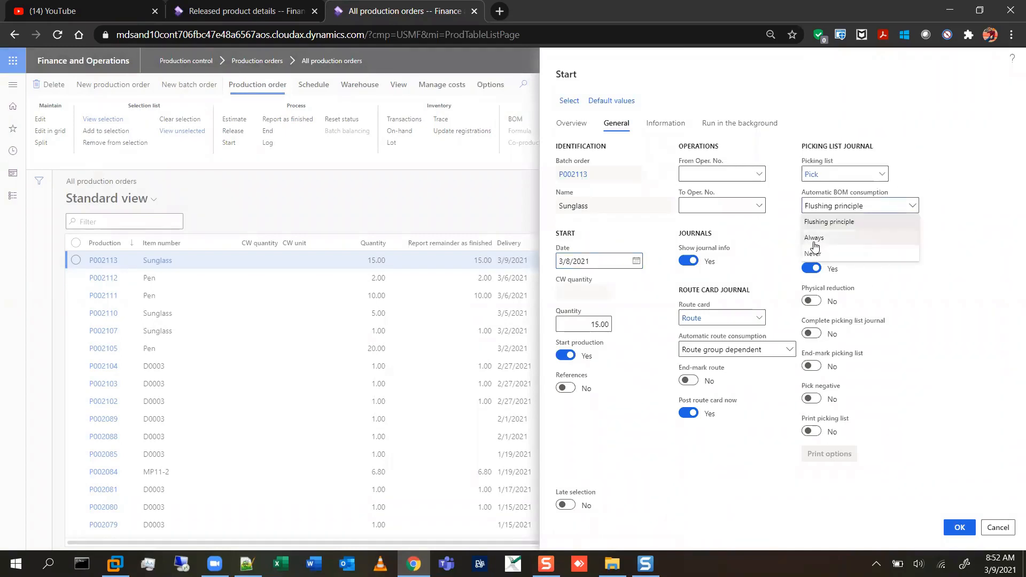
{"action": "left_click", "coordinate": [864, 239]}
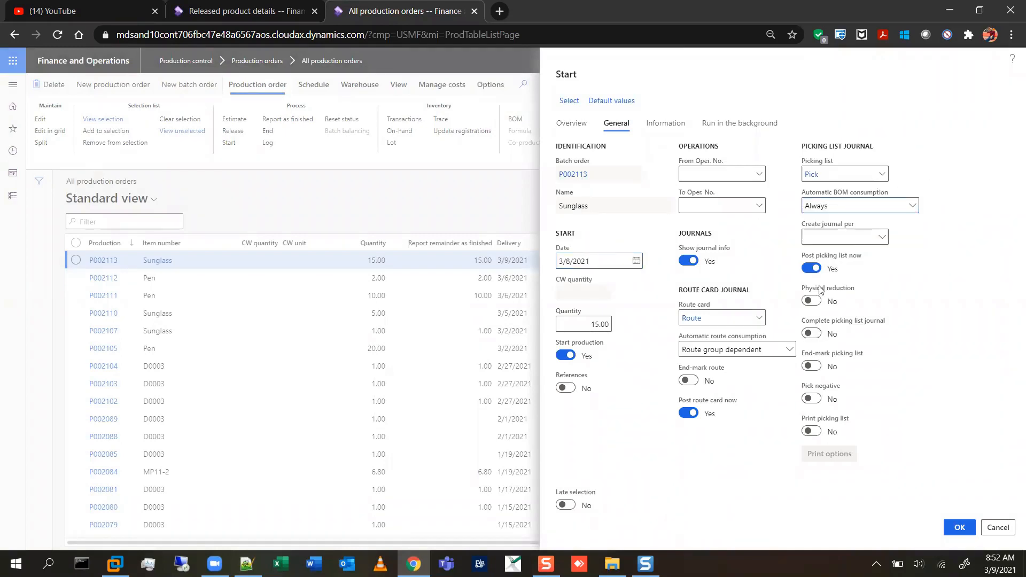
{"action": "left_click", "coordinate": [813, 366]}
{"action": "left_click", "coordinate": [789, 350]}
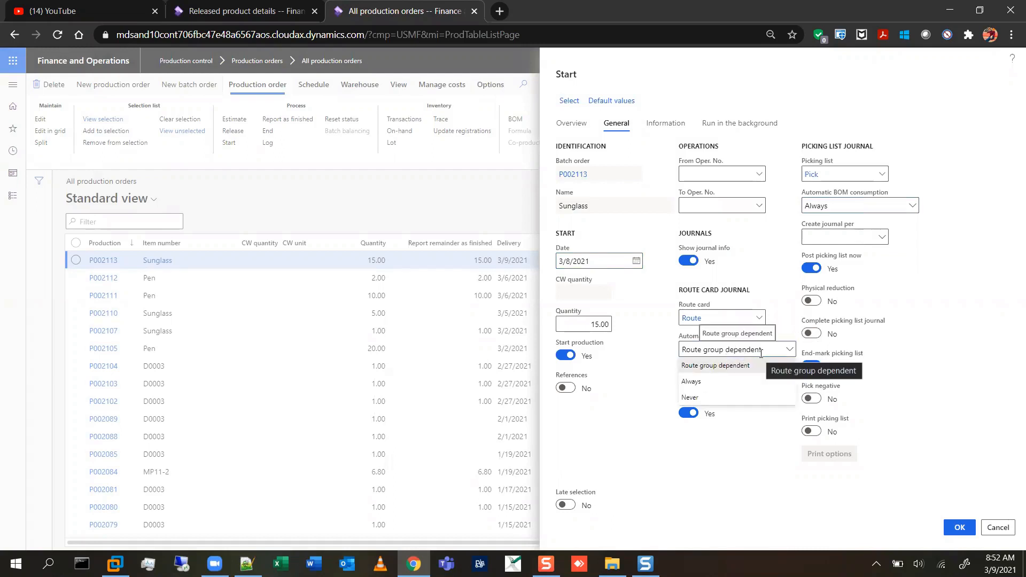
{"action": "left_click", "coordinate": [697, 381]}
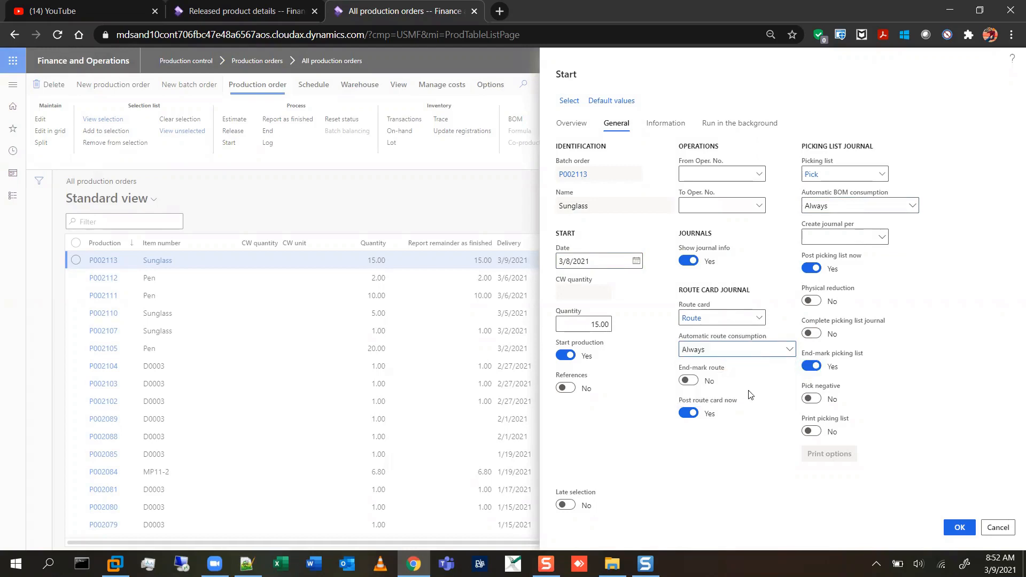
{"action": "left_click", "coordinate": [697, 382]}
{"action": "left_click", "coordinate": [243, 11]}
Step: Navigate to Production control > Operations > Current operations
{"action": "left_click", "coordinate": [13, 84]}
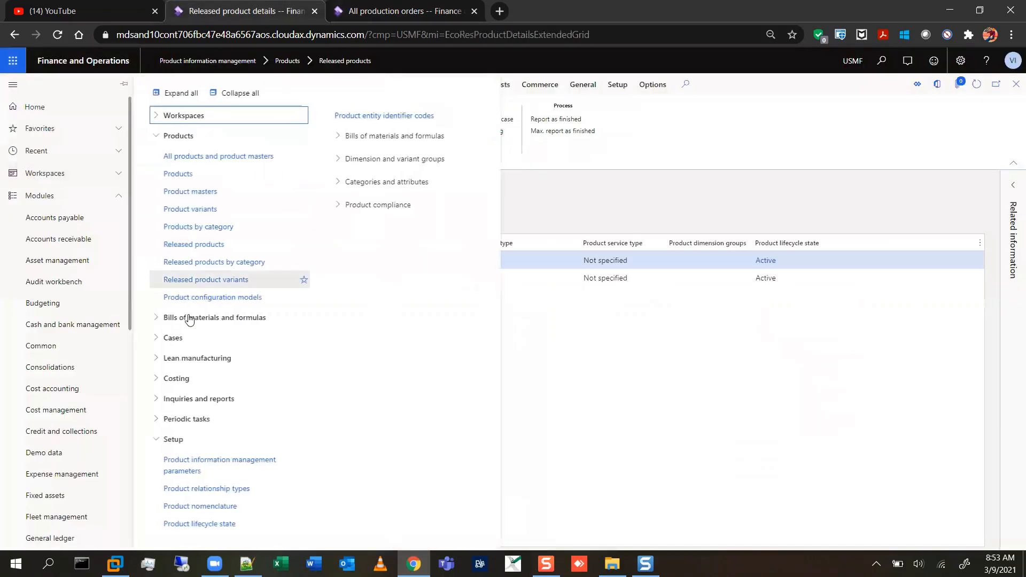
{"action": "scroll", "coordinate": [74, 348], "scroll_direction": "down", "scroll_amount": 8}
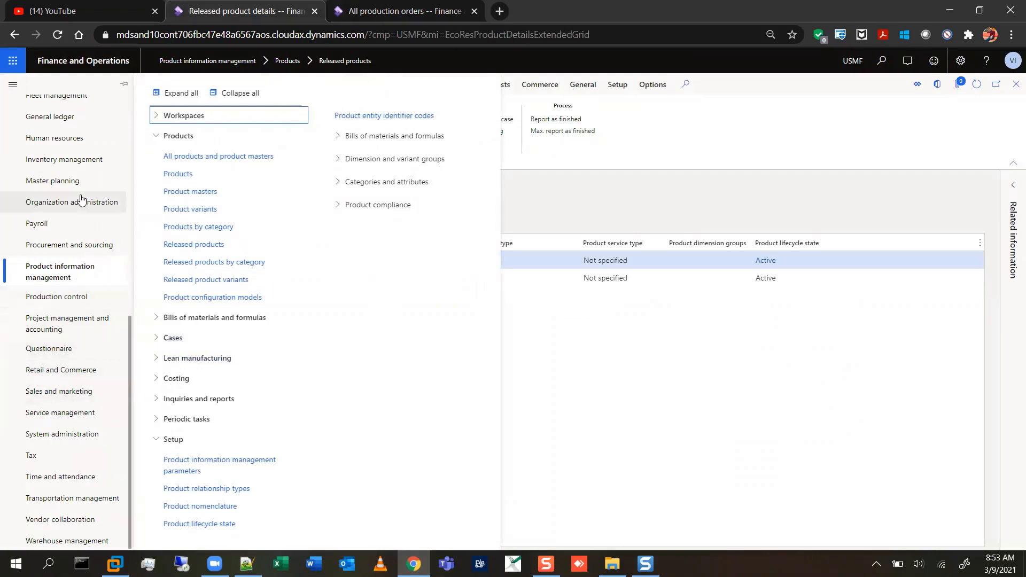
{"action": "scroll", "coordinate": [80, 267], "scroll_direction": "up", "scroll_amount": 3}
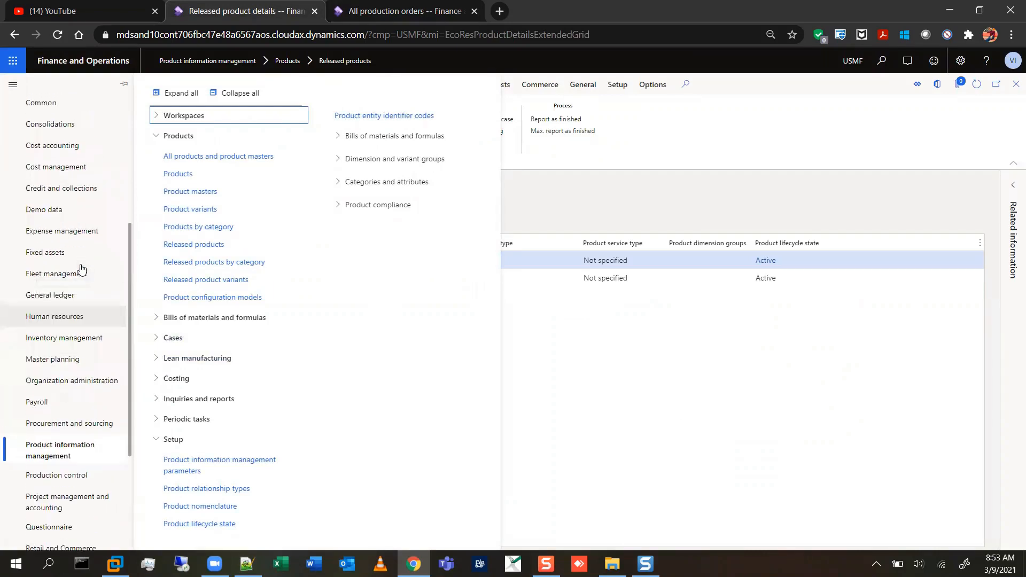
{"action": "scroll", "coordinate": [77, 321], "scroll_direction": "down", "scroll_amount": 3}
{"action": "left_click", "coordinate": [75, 298]}
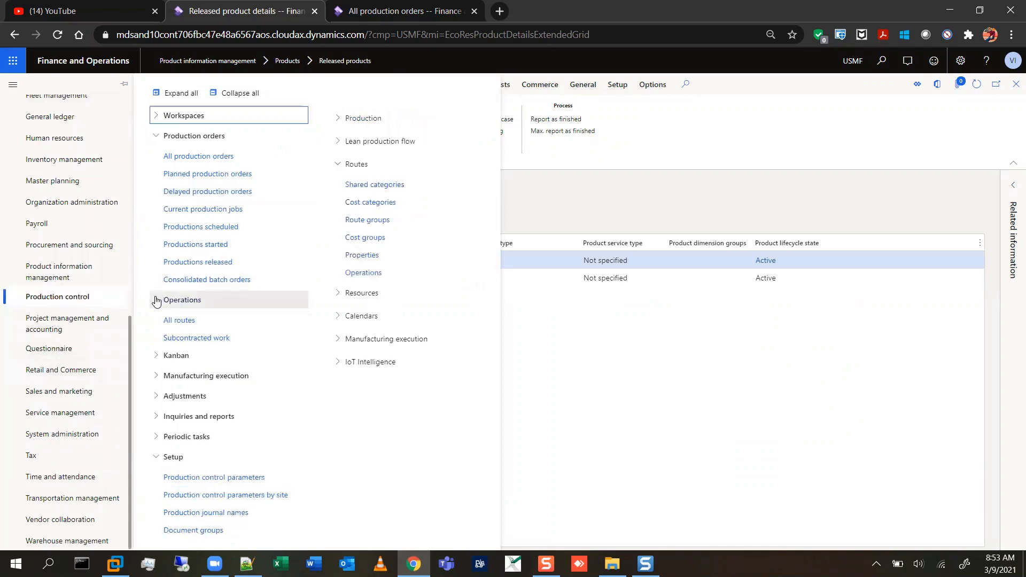
{"action": "left_click", "coordinate": [156, 300]}
{"action": "left_click", "coordinate": [166, 321]}
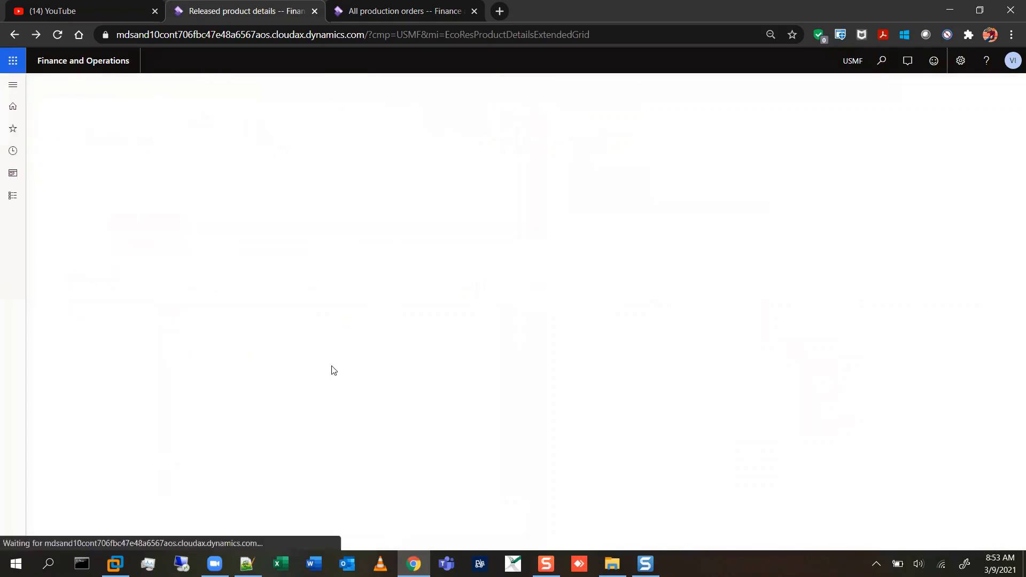
Step: Copy batch order number P002113 and filter Current operations' Production column to it
{"action": "left_click", "coordinate": [373, 16]}
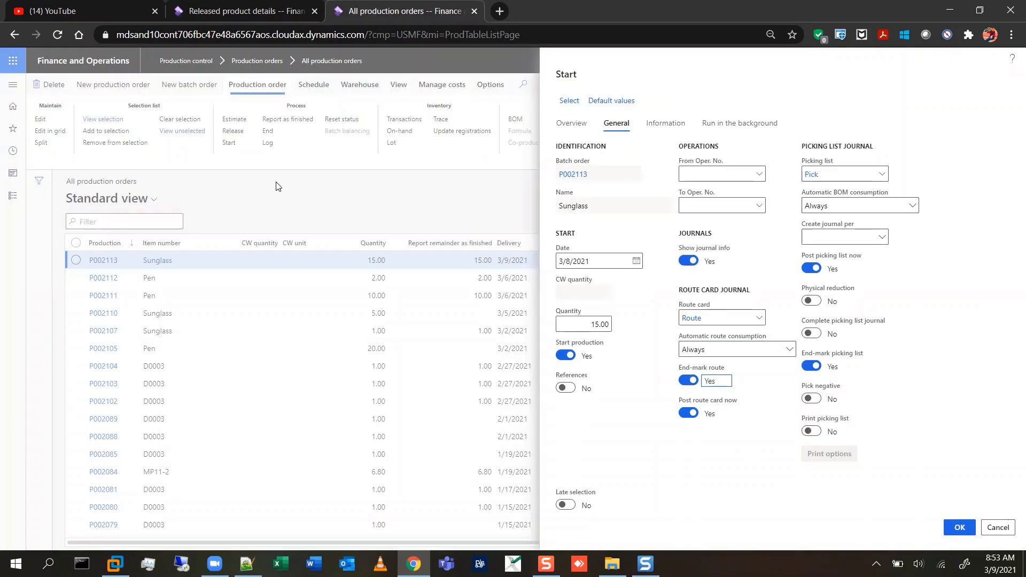
{"action": "left_click", "coordinate": [595, 174]}
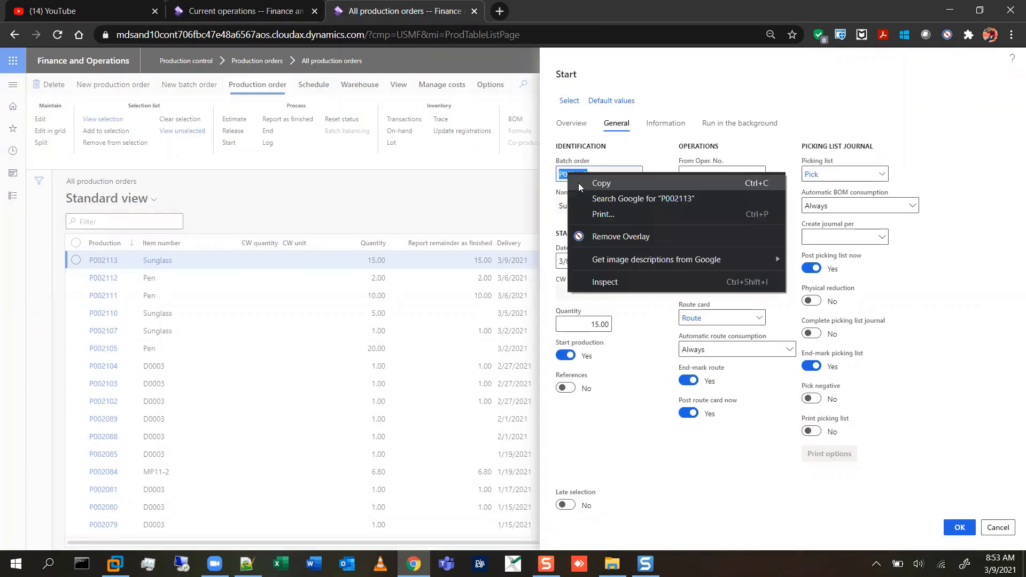
{"action": "right_click", "coordinate": [577, 183]}
{"action": "left_click", "coordinate": [578, 183]}
{"action": "left_click", "coordinate": [252, 16]}
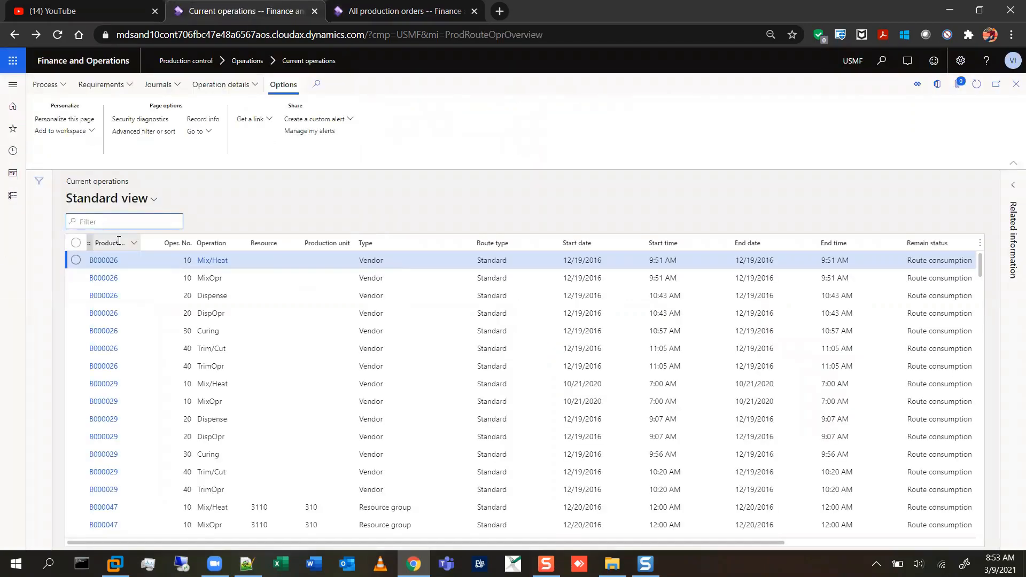
{"action": "left_click", "coordinate": [119, 241]}
{"action": "key", "text": "ctrl+v"}
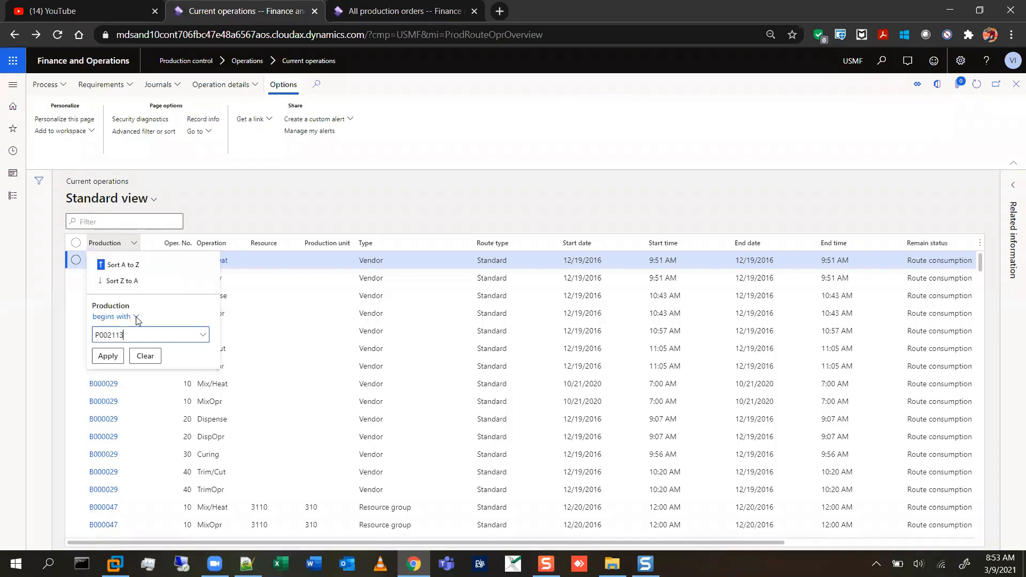
{"action": "left_click", "coordinate": [108, 356]}
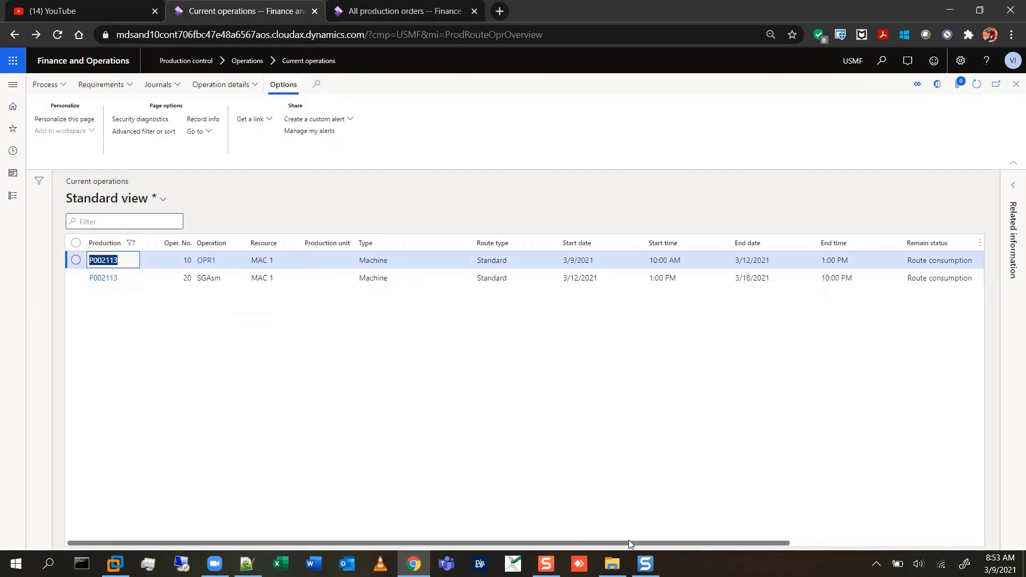
Step: Review the two filtered operations and the Process menu, then return to the start settings
{"action": "left_click_drag", "start_coordinate": [629, 542], "coordinate": [883, 517]}
{"action": "left_click_drag", "start_coordinate": [806, 543], "coordinate": [387, 445]}
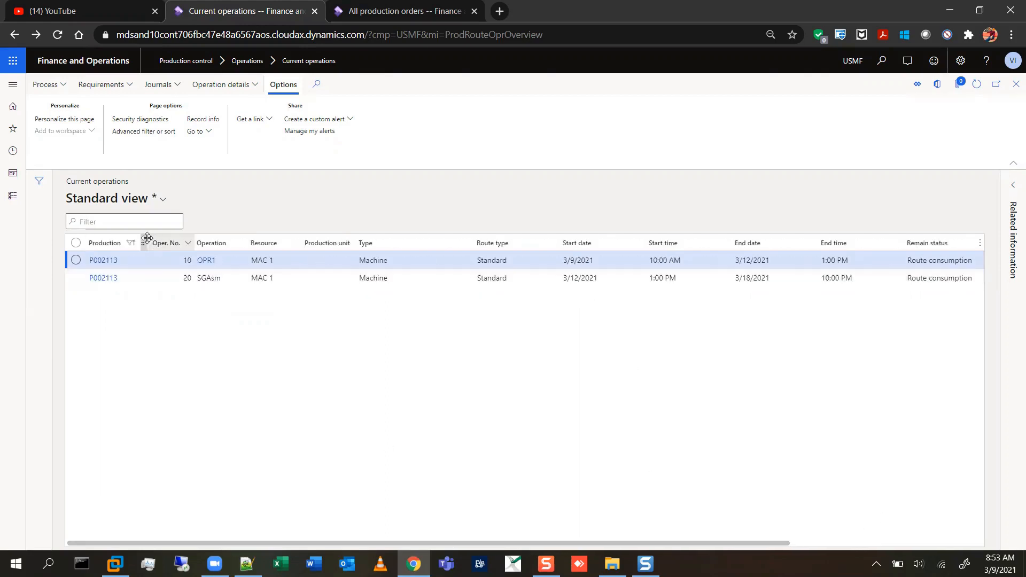
{"action": "left_click", "coordinate": [47, 85]}
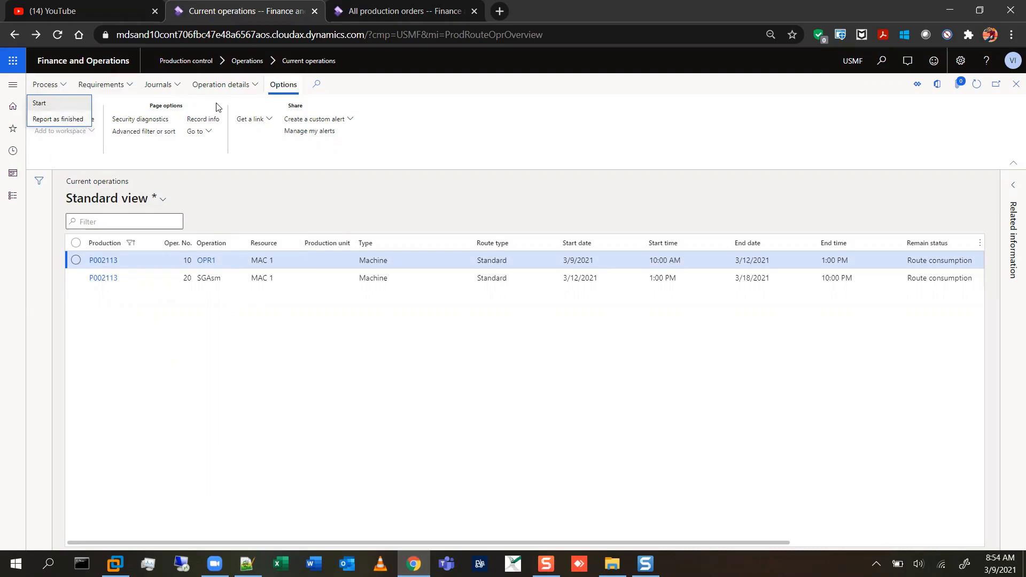
{"action": "left_click", "coordinate": [163, 282]}
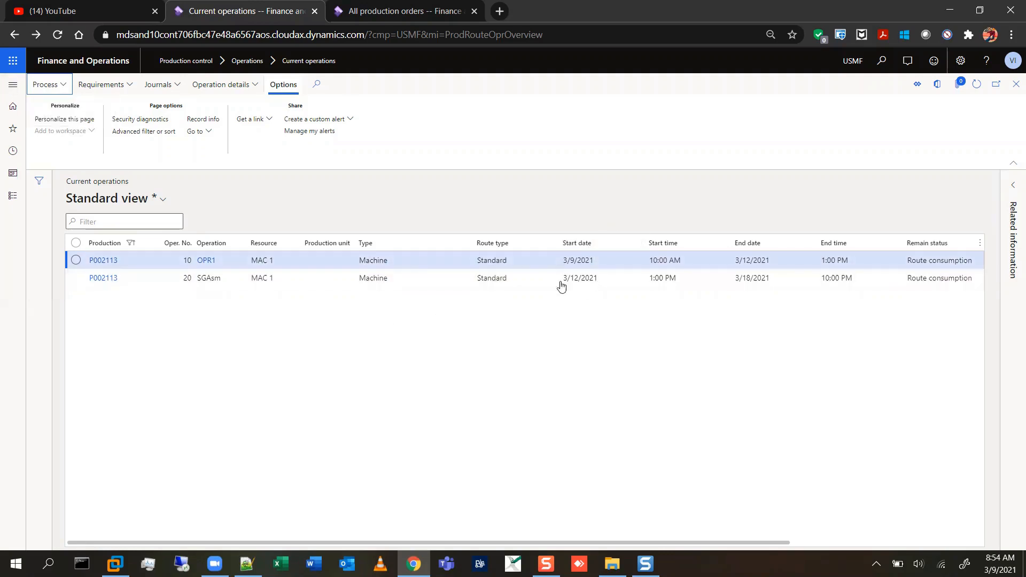
{"action": "left_click", "coordinate": [382, 18]}
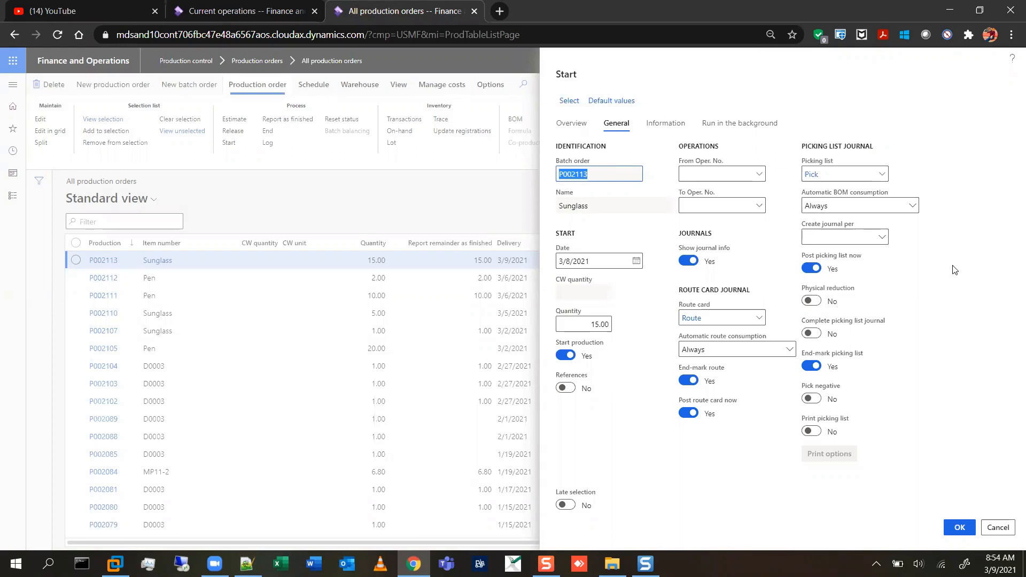
Step: Go to Manufacturing execution > Jobs and activities > Production jobs
{"action": "left_click", "coordinate": [266, 13]}
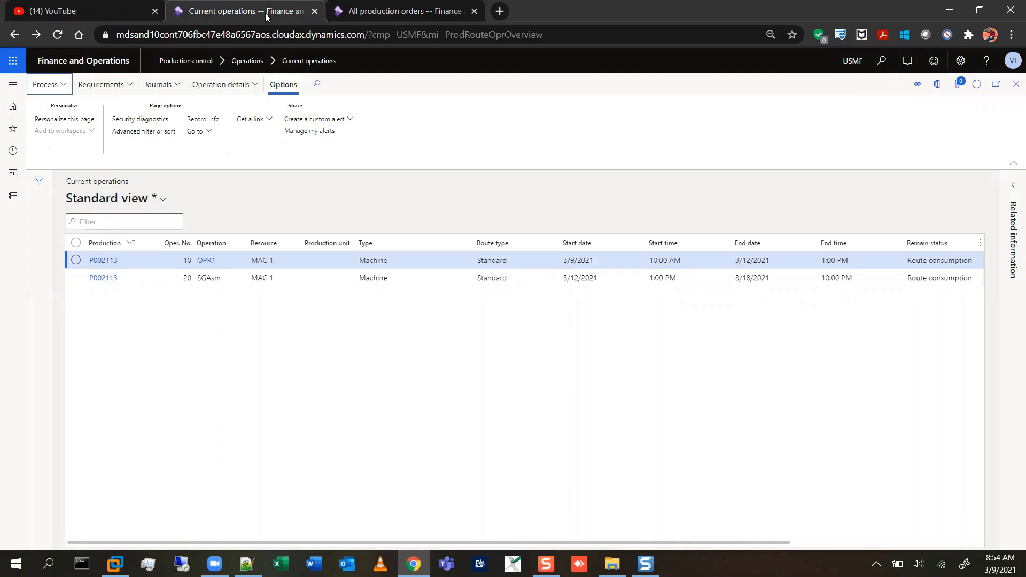
{"action": "left_click", "coordinate": [11, 85]}
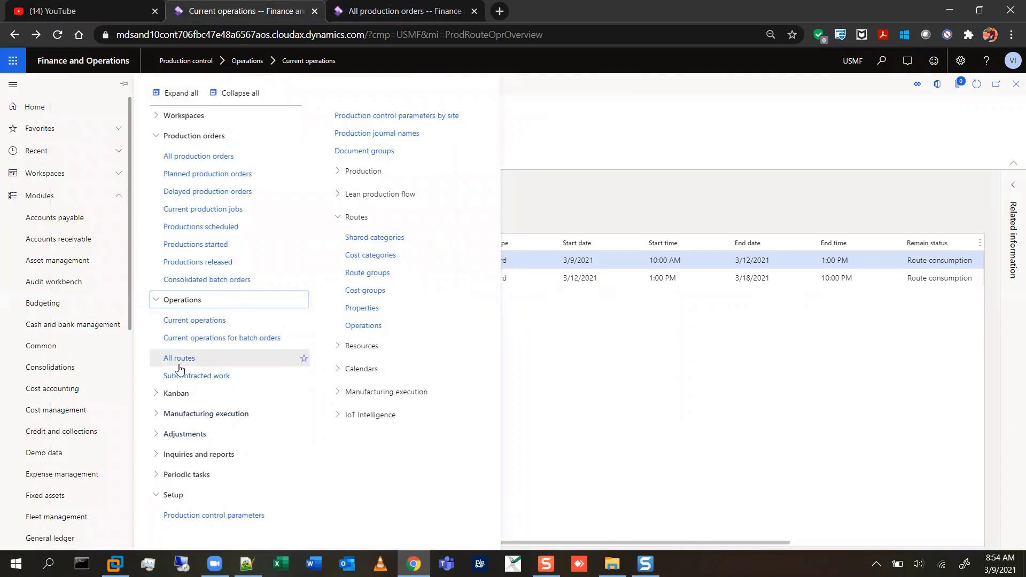
{"action": "left_click", "coordinate": [157, 413]}
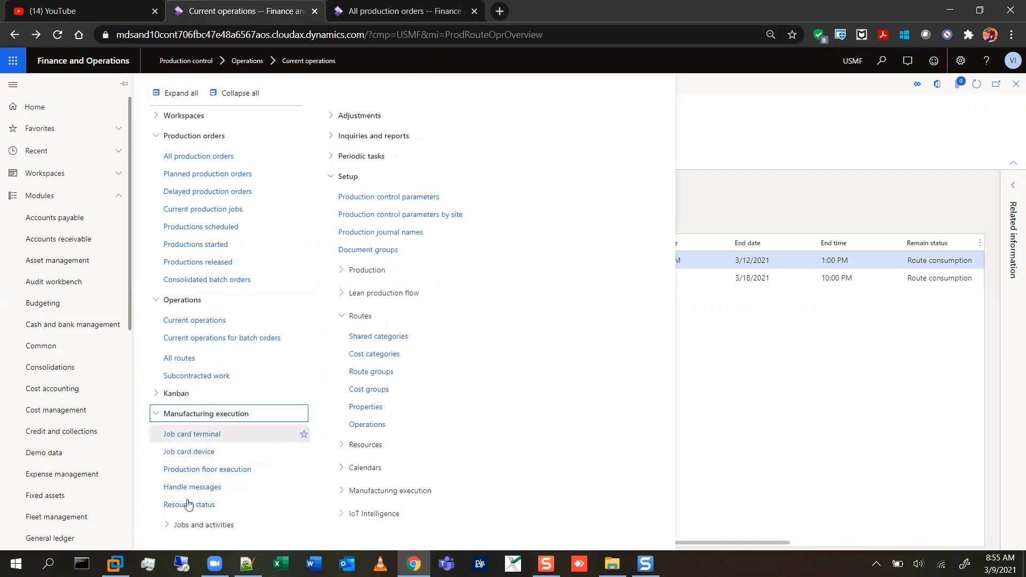
{"action": "left_click", "coordinate": [169, 525]}
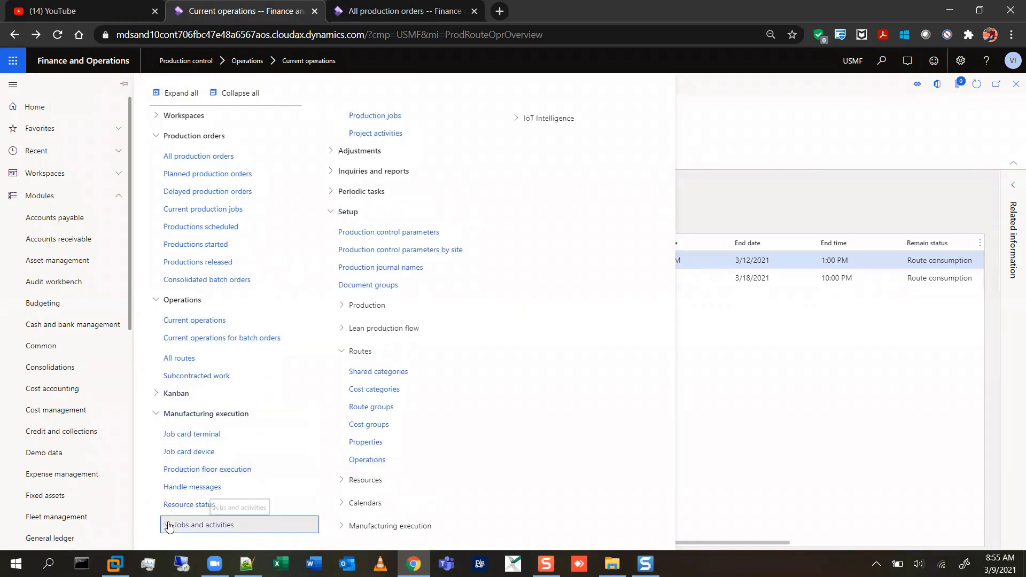
{"action": "left_click", "coordinate": [375, 120]}
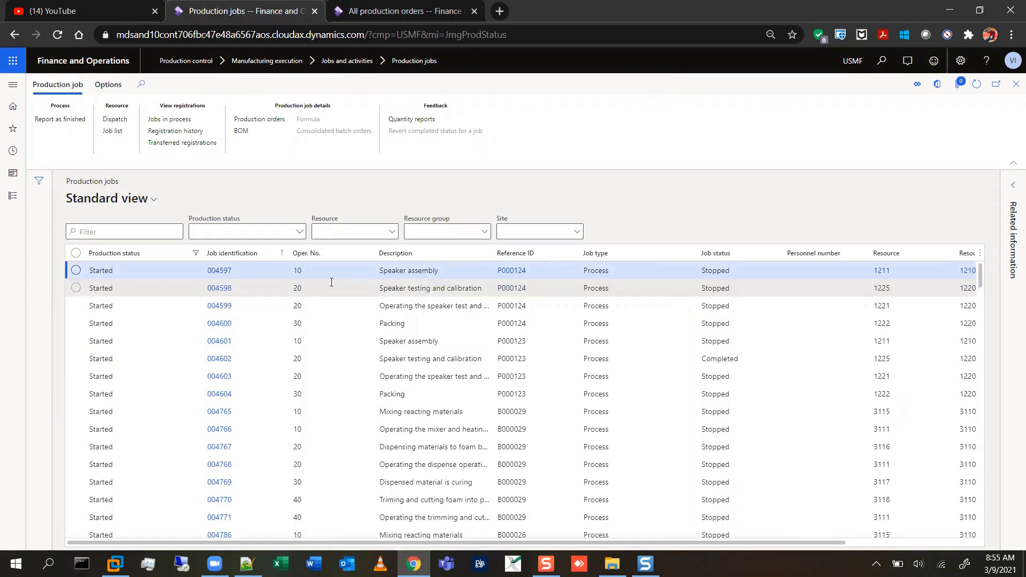
Step: Filter jobs by Reference ID to P002113's jobs 006634 and 006635, checking Resource group and Site columns
{"action": "left_click", "coordinate": [513, 254]}
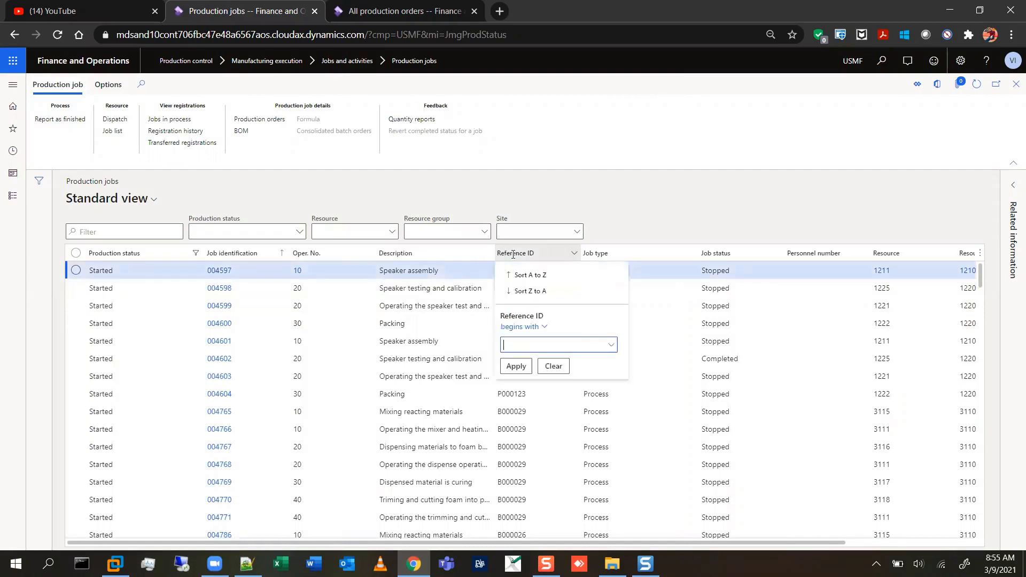
{"action": "type", "text": "P000124"}
{"action": "left_click", "coordinate": [518, 367]}
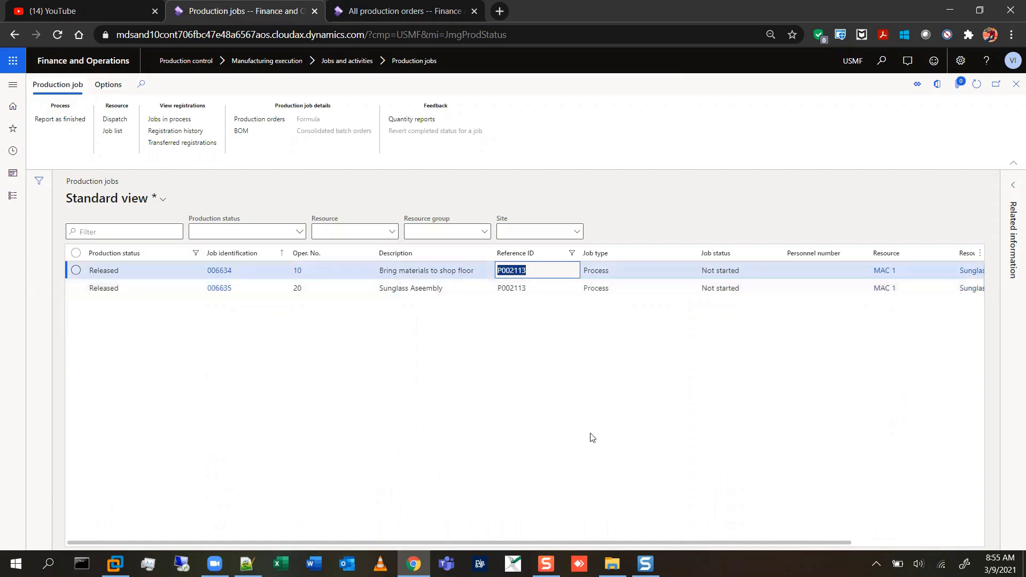
{"action": "left_click_drag", "start_coordinate": [560, 543], "coordinate": [406, 549]}
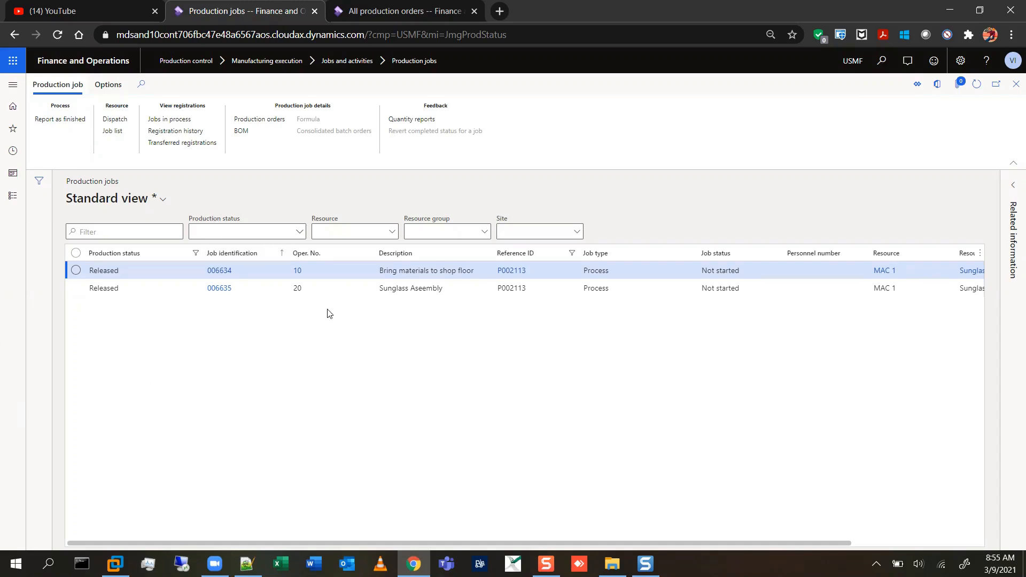
{"action": "left_click", "coordinate": [76, 270]}
{"action": "left_click", "coordinate": [77, 271]}
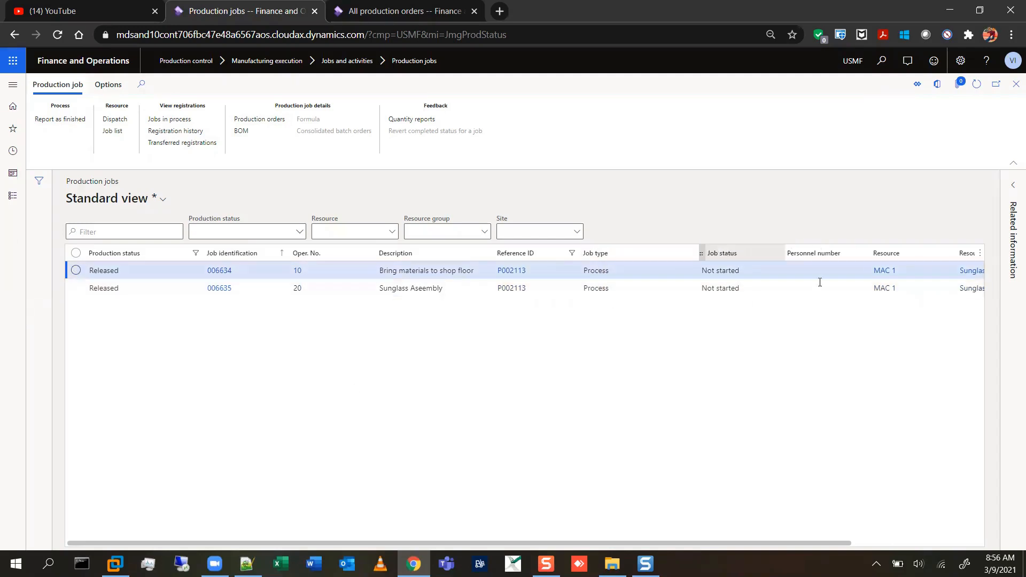
{"action": "left_click", "coordinate": [860, 543]}
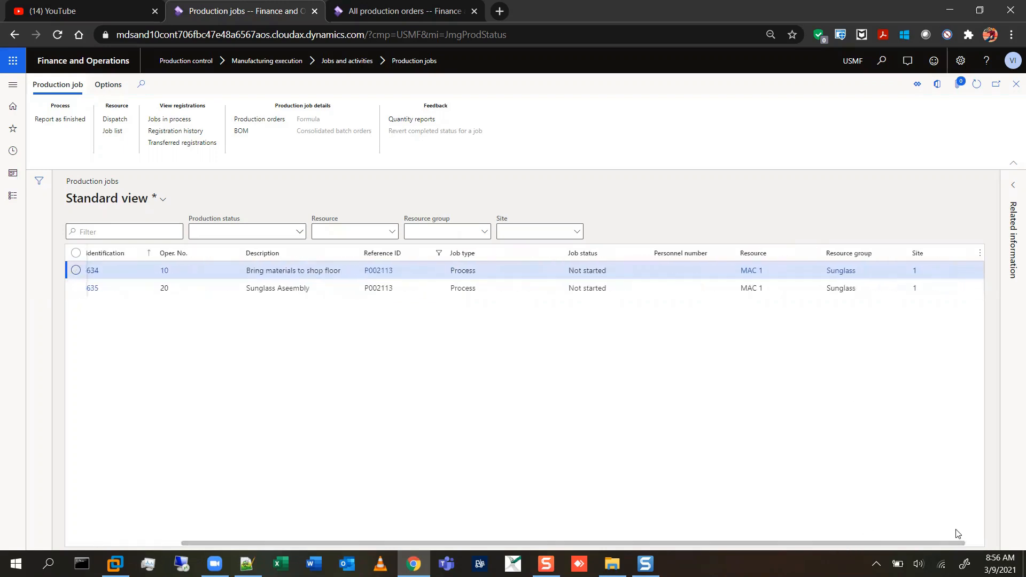
{"action": "left_click_drag", "start_coordinate": [875, 527], "coordinate": [612, 540]}
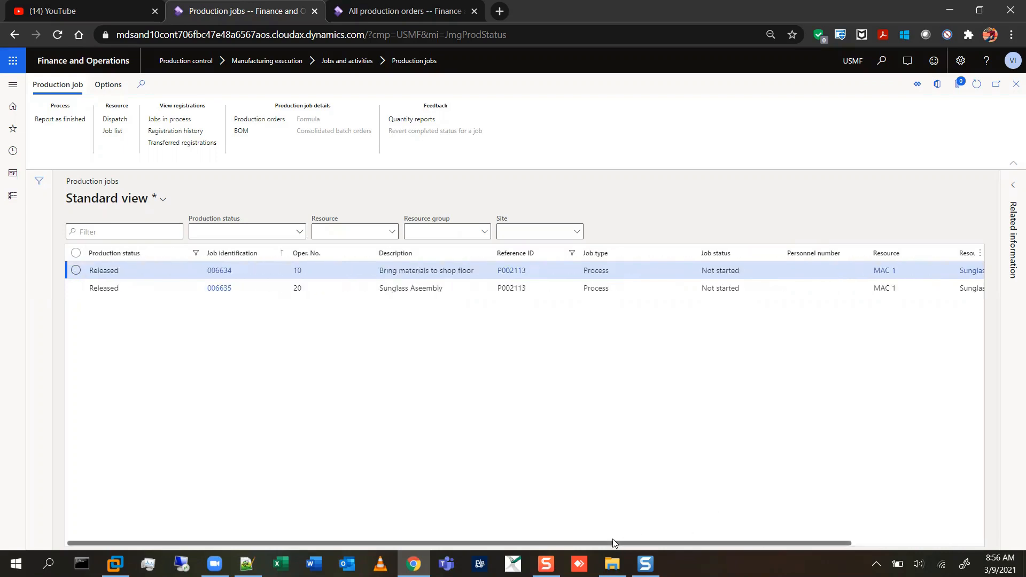
Step: Close Production jobs and return to the All production orders page
{"action": "left_click", "coordinate": [1014, 87]}
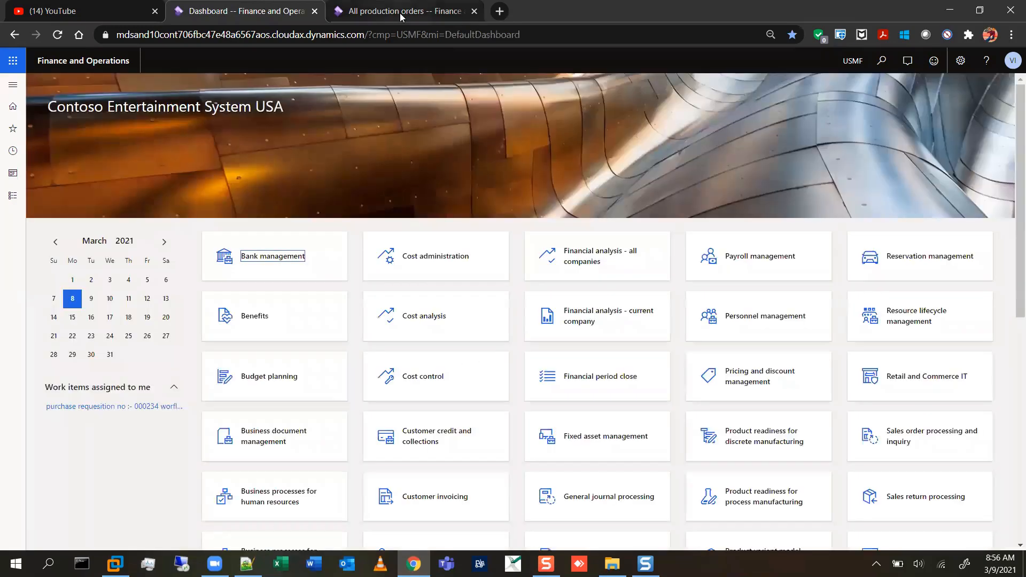
{"action": "left_click", "coordinate": [402, 16]}
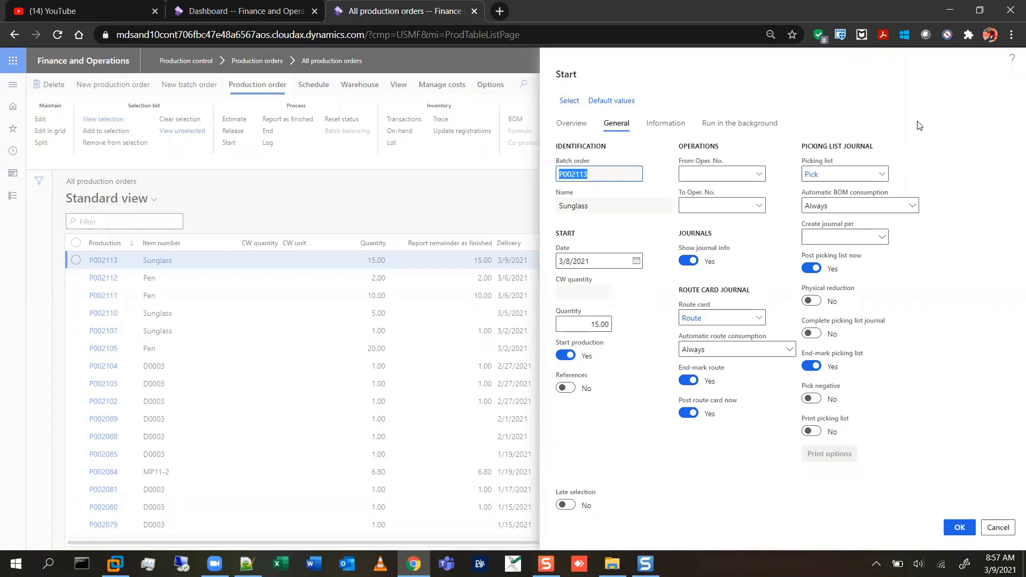
Step: Start order P002113, check posted journals 01592 and 01593, and open its Job card journals
{"action": "left_click", "coordinate": [964, 534]}
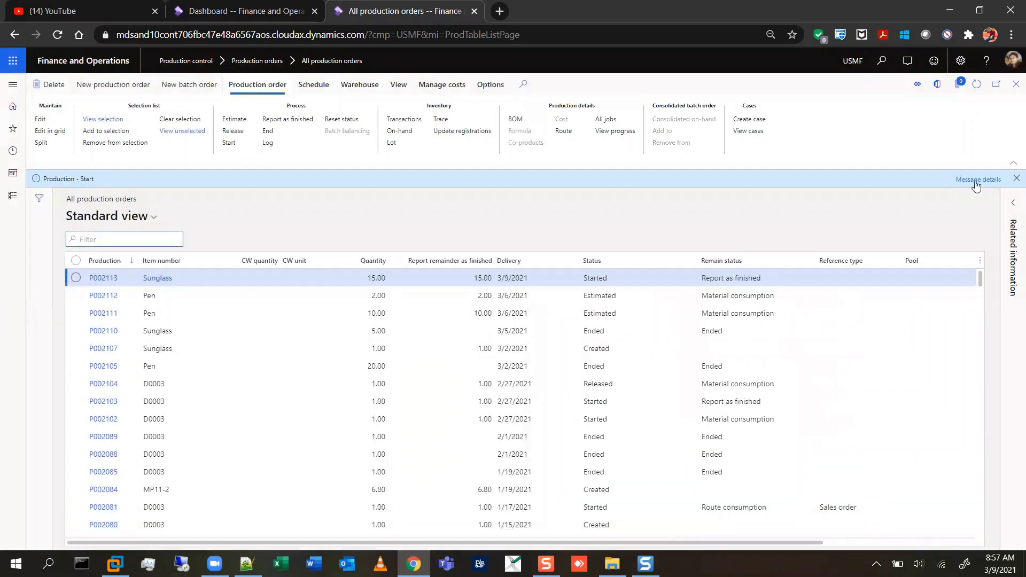
{"action": "left_click", "coordinate": [976, 182]}
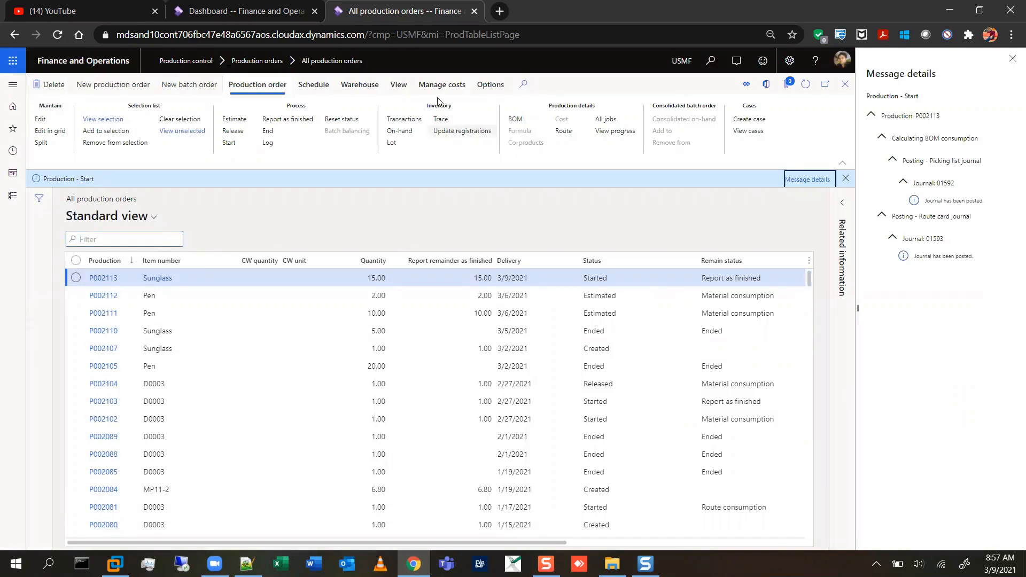
{"action": "left_click", "coordinate": [389, 87]}
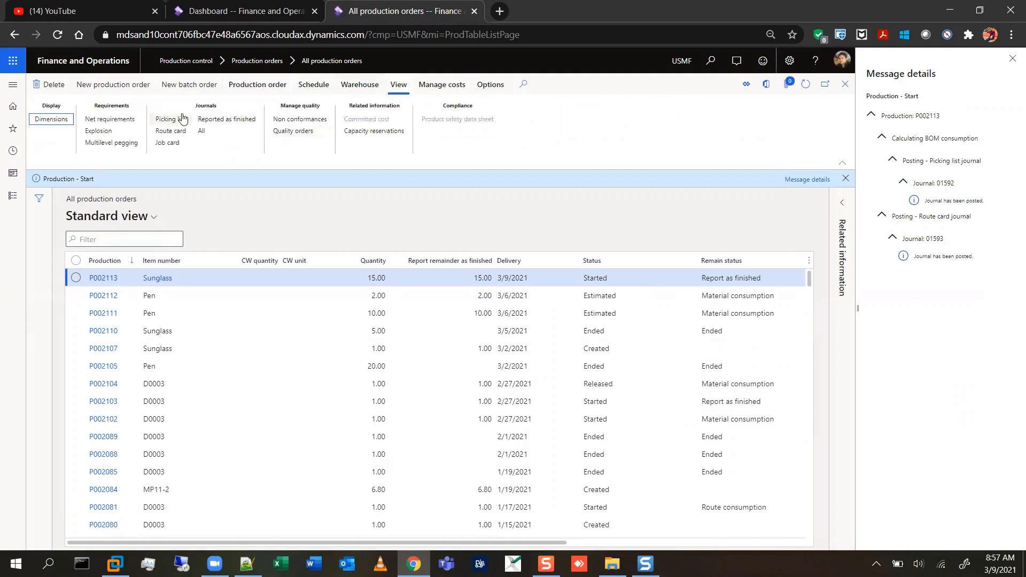
{"action": "left_click", "coordinate": [172, 144]}
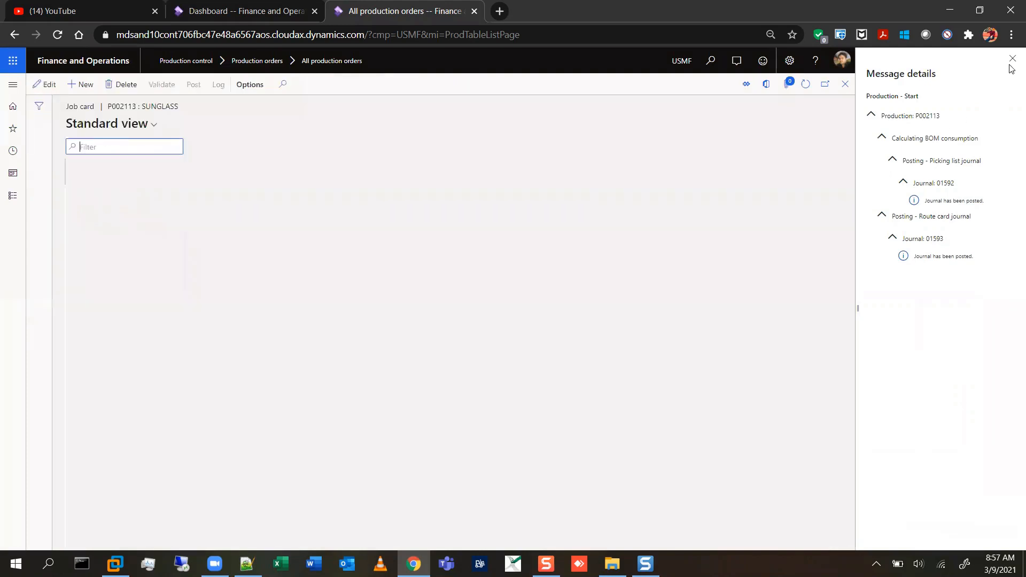
Step: Close message details and Job card, inspect route card journal 01593's lines, then close both route card forms
{"action": "left_click", "coordinate": [1012, 60]}
{"action": "left_click", "coordinate": [1014, 87]}
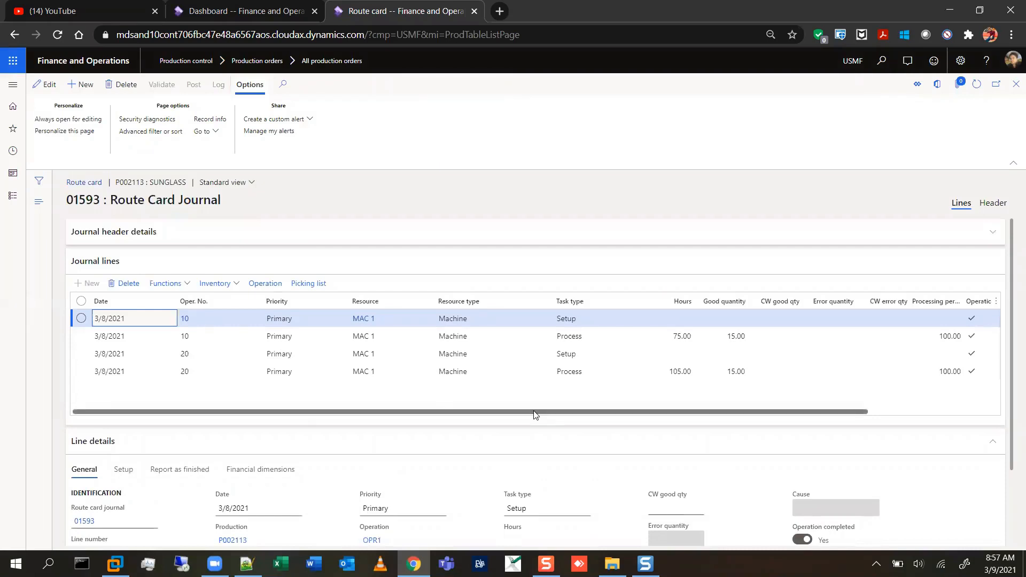
{"action": "left_click_drag", "start_coordinate": [535, 412], "coordinate": [498, 429]}
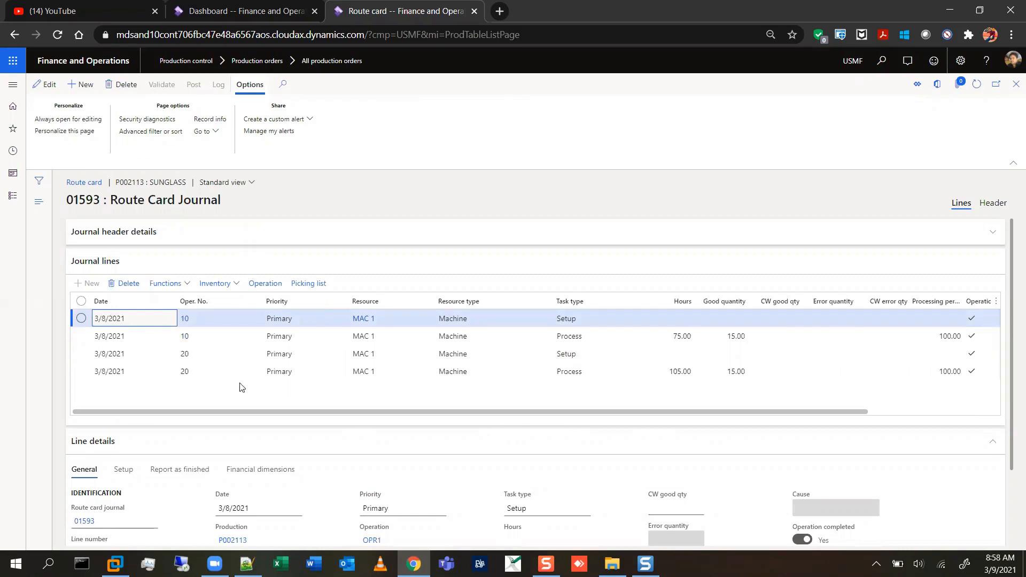
{"action": "left_click", "coordinate": [1017, 84]}
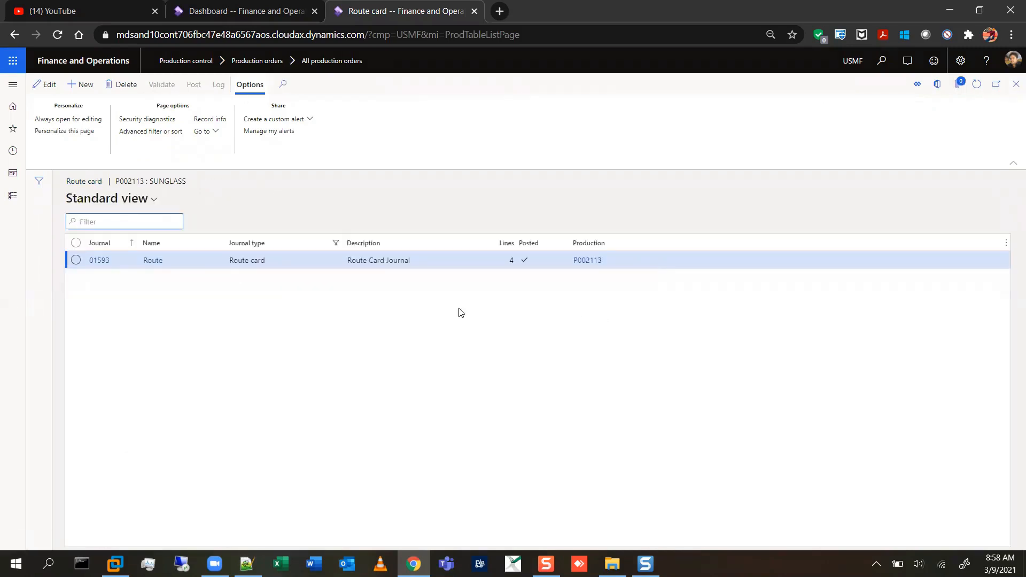
{"action": "left_click", "coordinate": [1016, 84]}
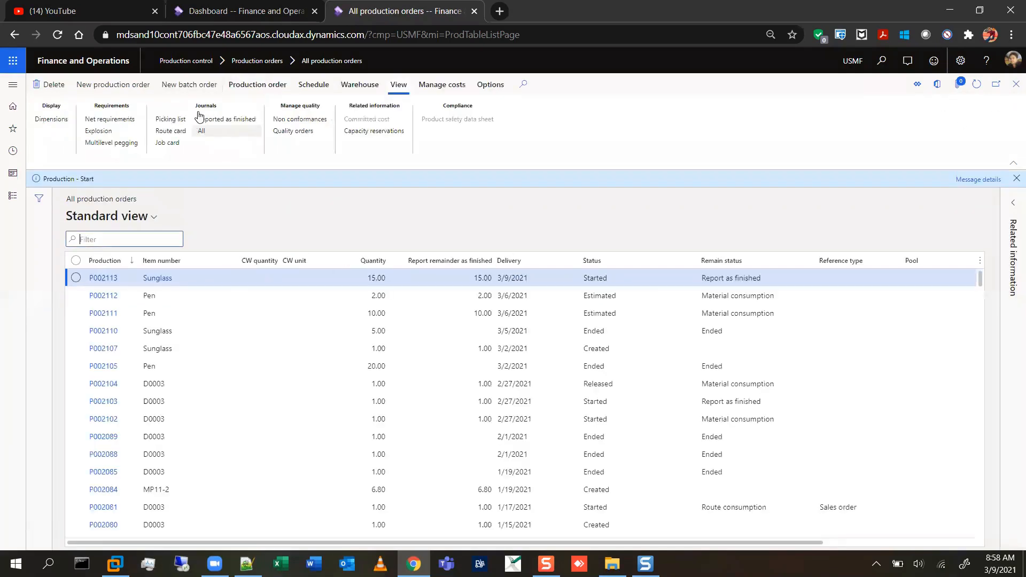
Step: Report all 15 sunglasses of P002113 as finished, posting journal 01594, then end the order
{"action": "left_click", "coordinate": [242, 86]}
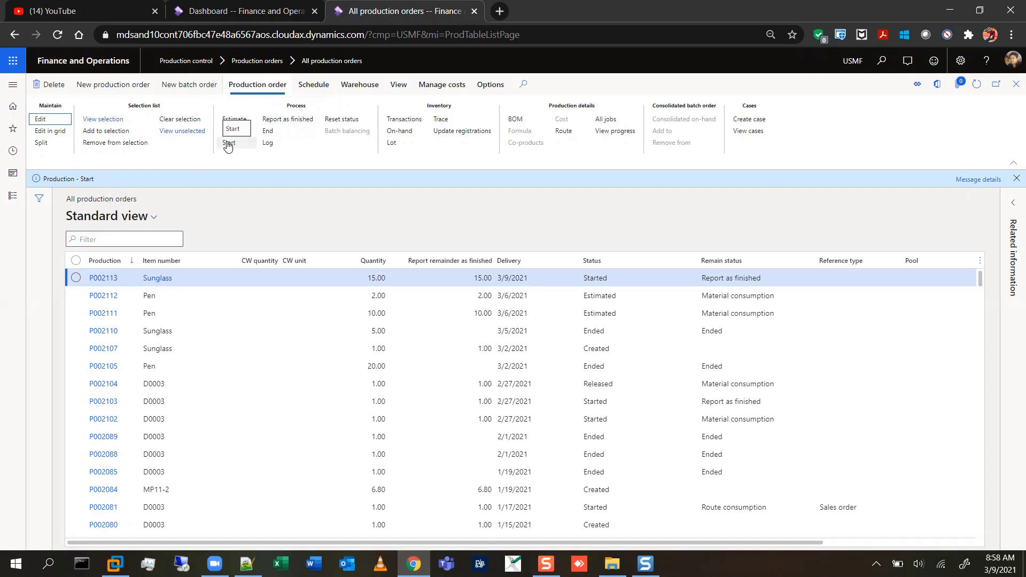
{"action": "left_click", "coordinate": [288, 119]}
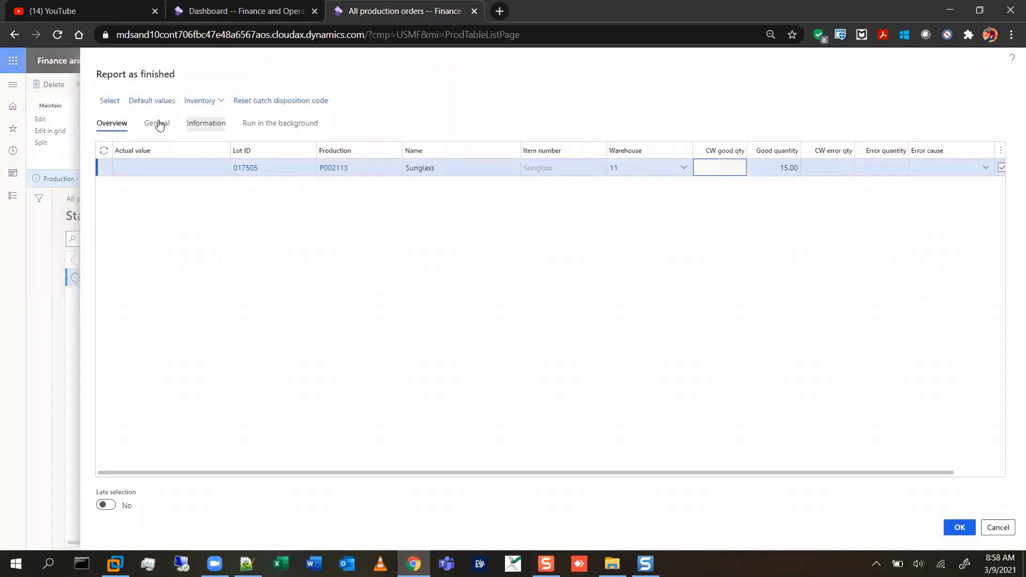
{"action": "left_click", "coordinate": [157, 123]}
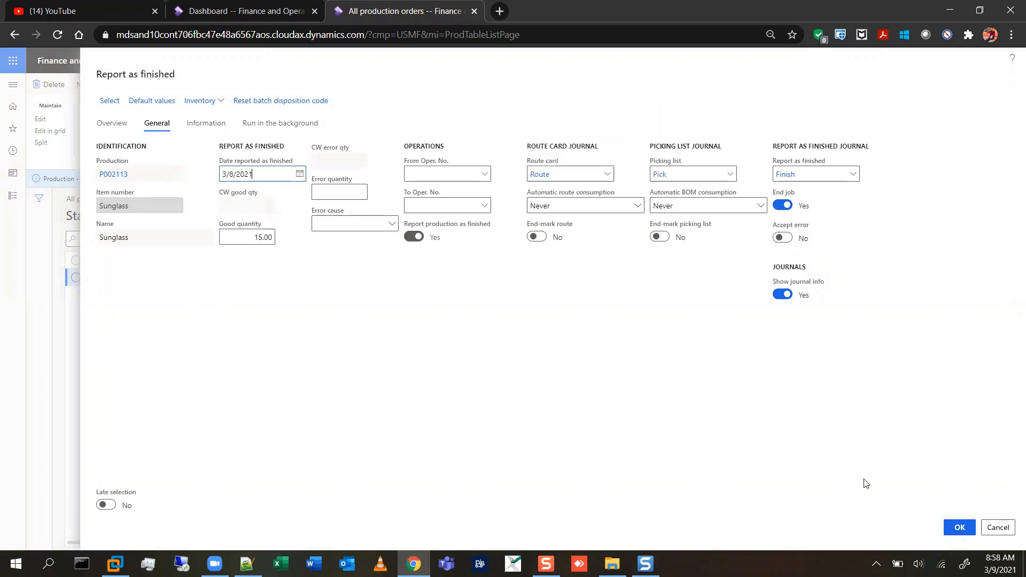
{"action": "left_click", "coordinate": [960, 528]}
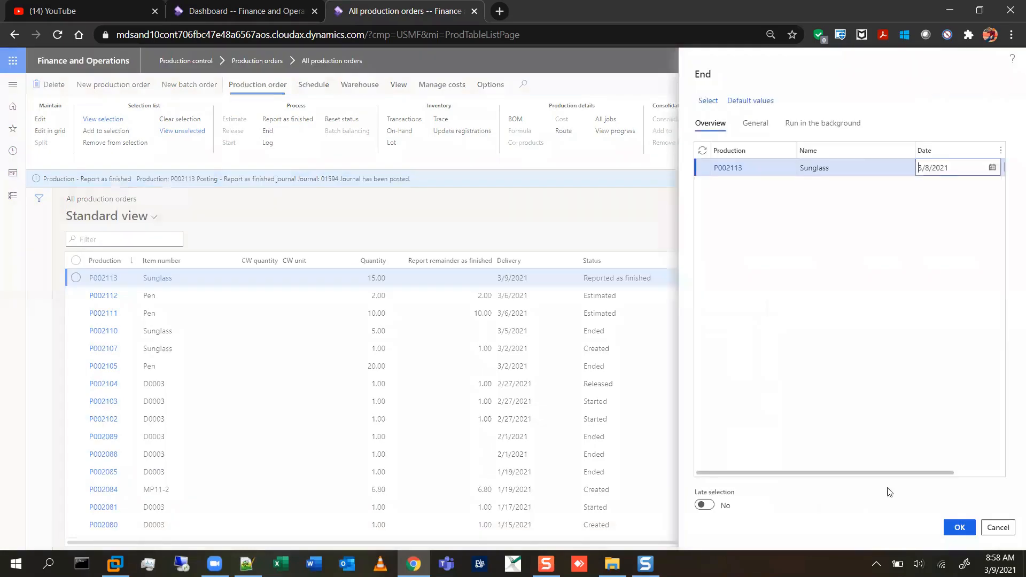
{"action": "key", "text": "Return"}
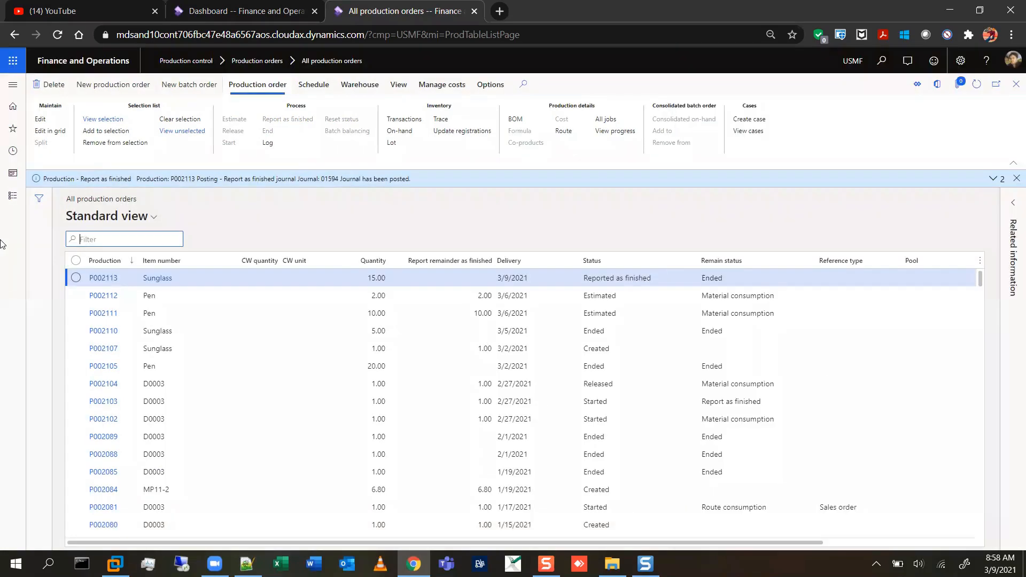